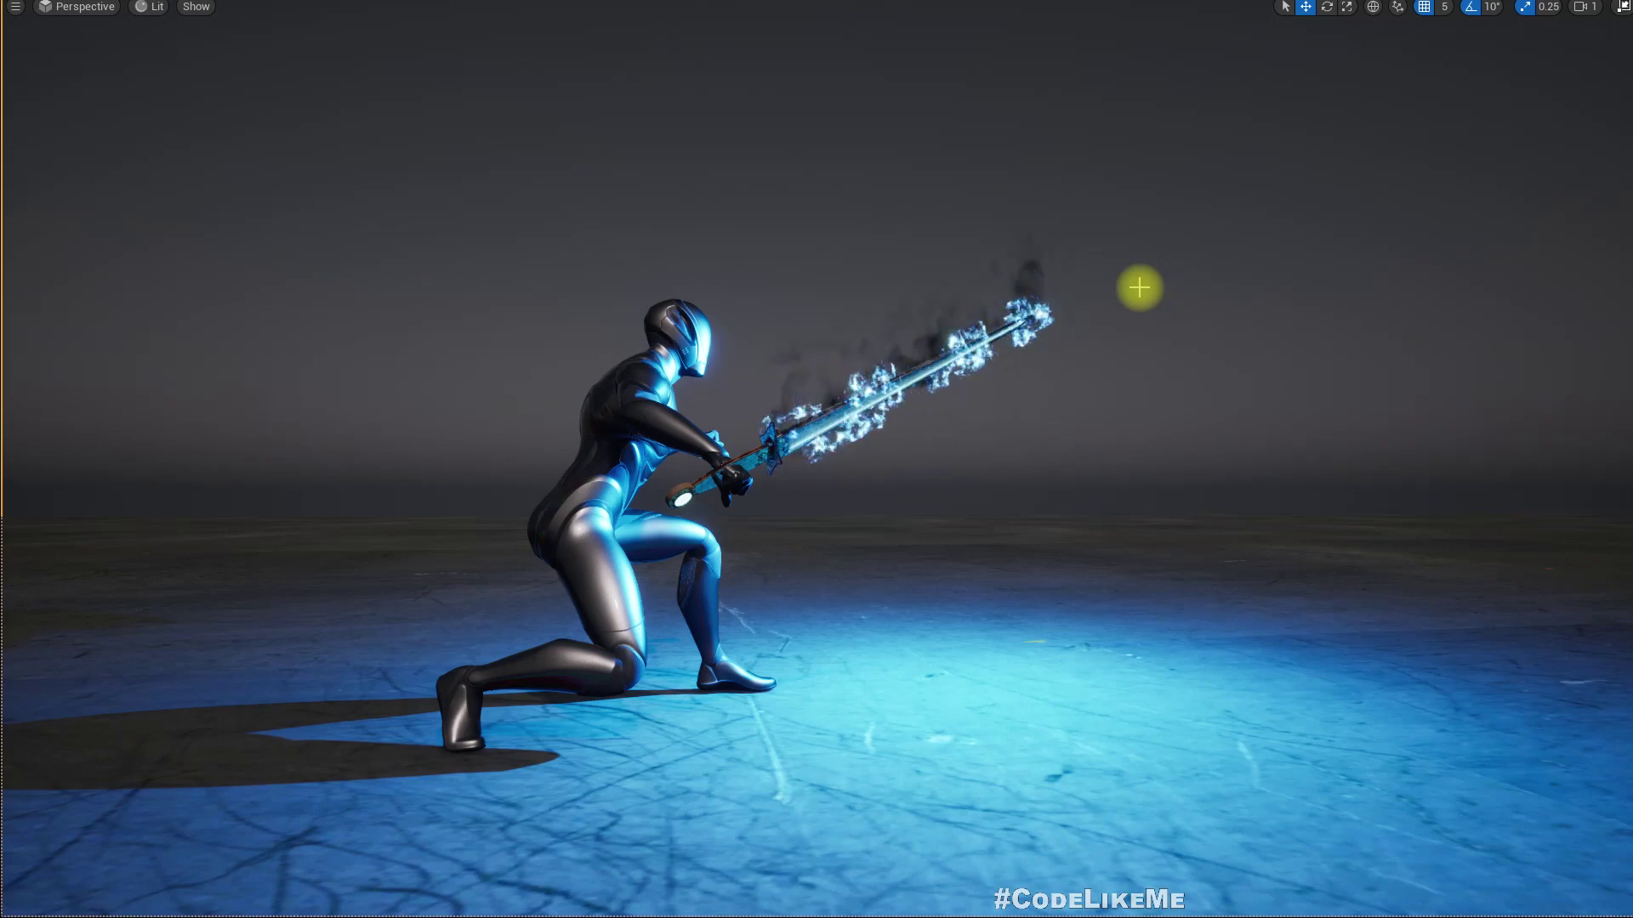
pyautogui.moveTo(924, 405); pyautogui.dragTo(838, 421, button='right')
pyautogui.moveTo(838, 421); pyautogui.dragTo(987, 467, button='middle')
pyautogui.moveTo(1206, 496)
pyautogui.mouseDown(button='right')
pyautogui.moveTo(1199, 454)
pyautogui.moveTo(1004, 480)
pyautogui.moveTo(742, 476)
pyautogui.moveTo(1197, 498)
pyautogui.mouseUp(button='right')
pyautogui.scroll(3, 1200, 498)
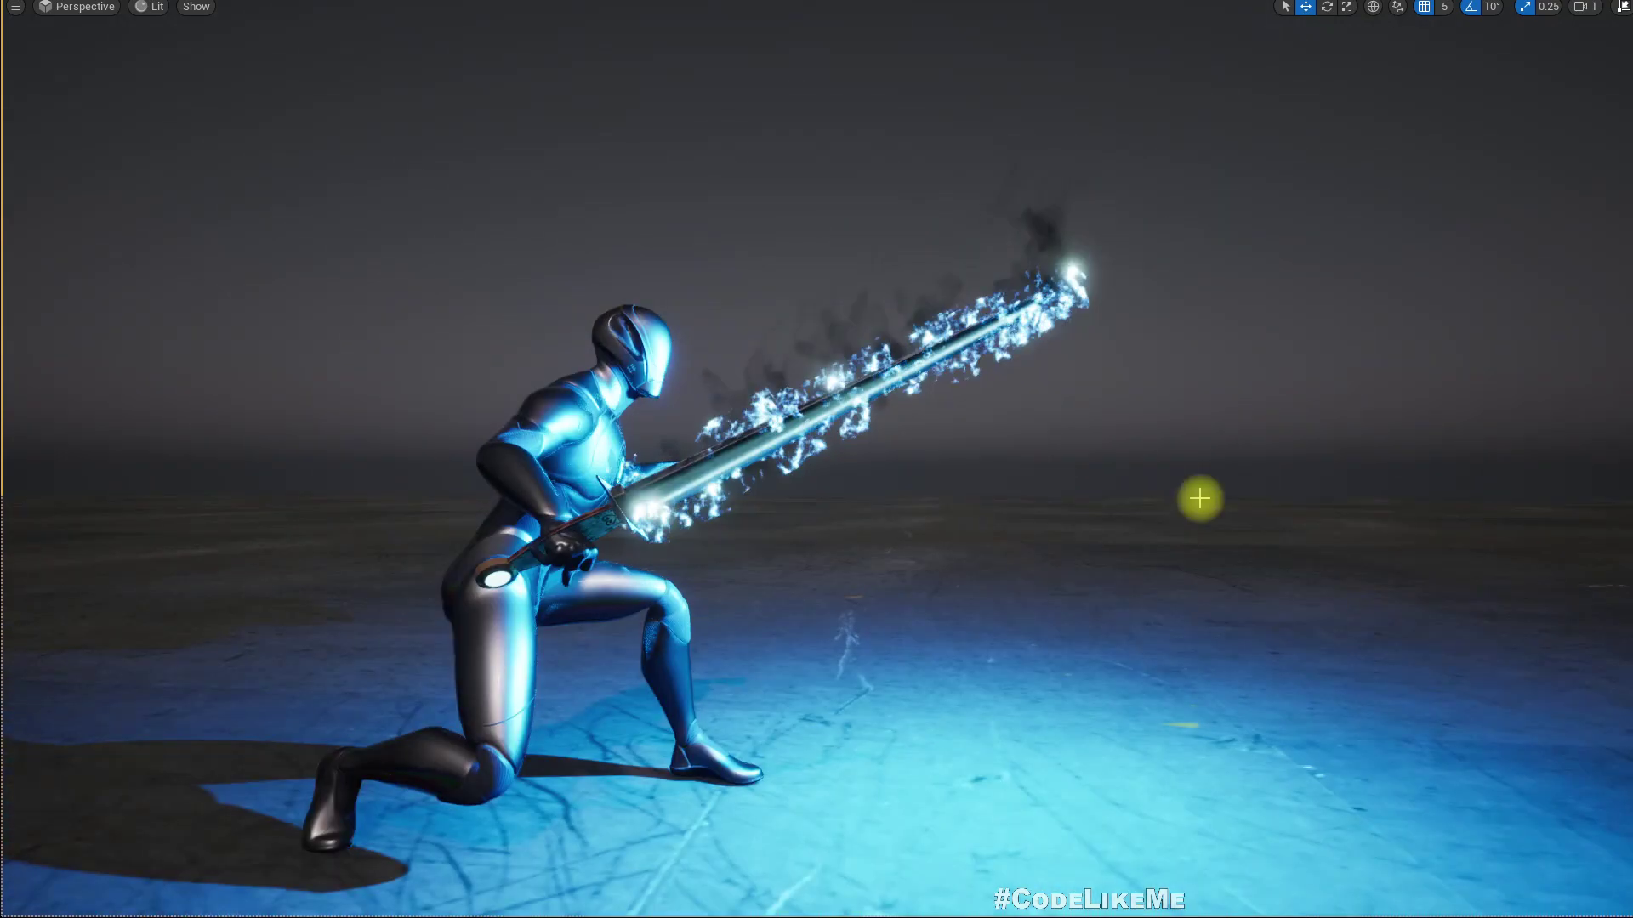
pyautogui.moveTo(1198, 498); pyautogui.dragTo(1197, 498, button='middle')
pyautogui.moveTo(1197, 499); pyautogui.dragTo(1197, 498, button='right')
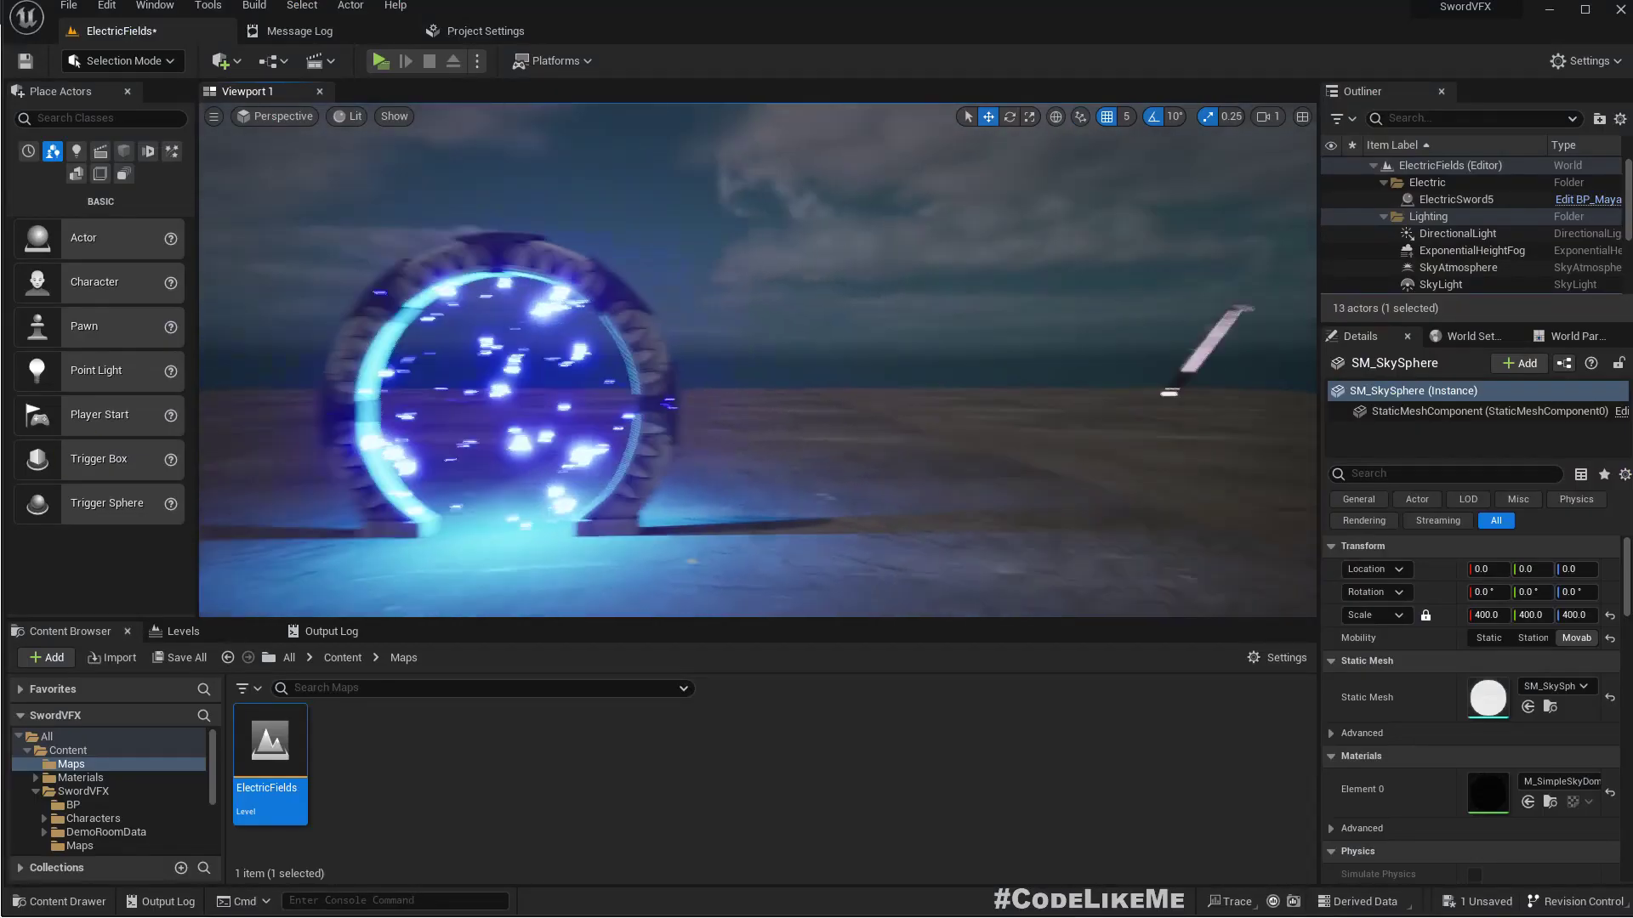
# Select the sword actor in the level and set its Sword Effect to NS_ElectricSword
pyautogui.moveTo(757, 360)
pyautogui.mouseDown(button='right')
pyautogui.moveTo(620, 361)
pyautogui.moveTo(765, 366)
pyautogui.mouseUp(button='right')
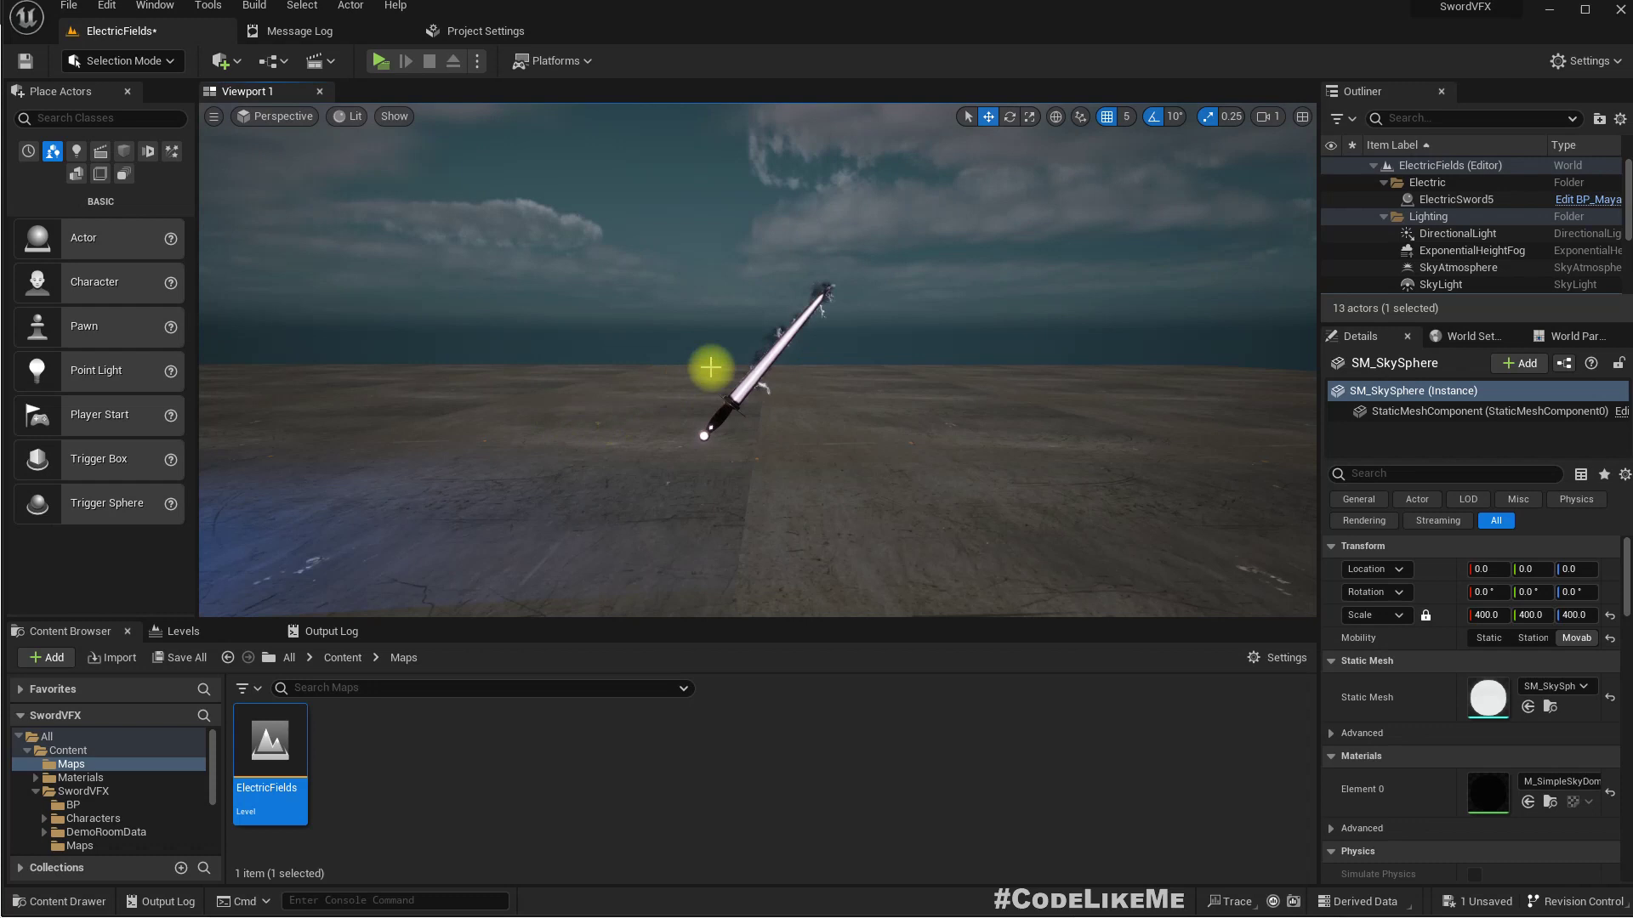
pyautogui.click(757, 372)
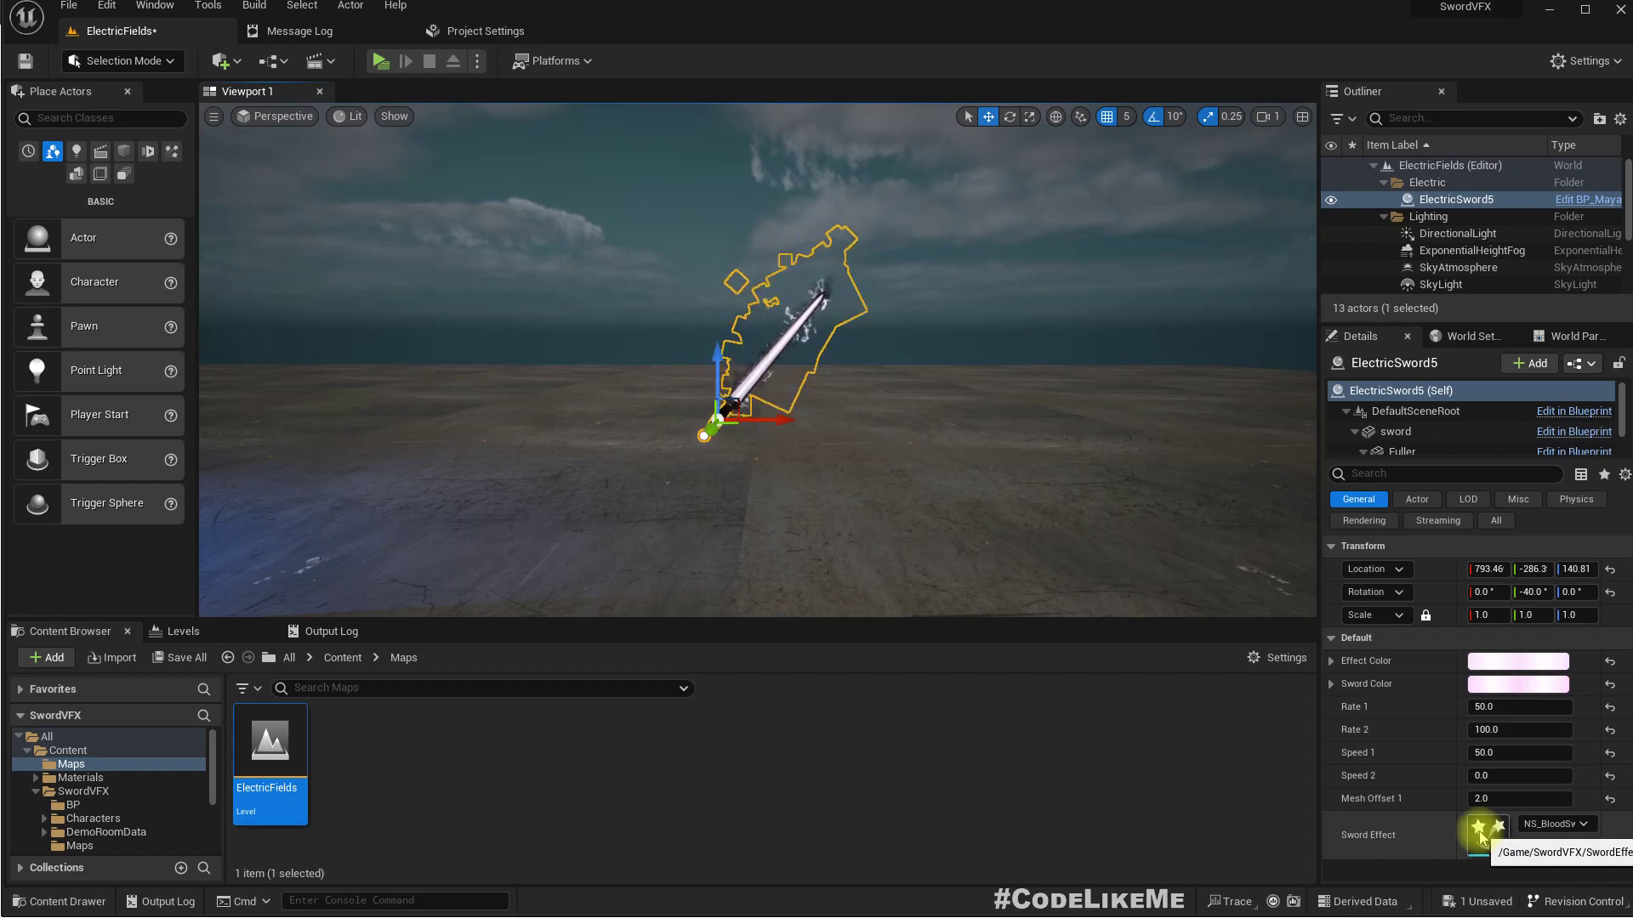
pyautogui.click(827, 330)
pyautogui.click(802, 333)
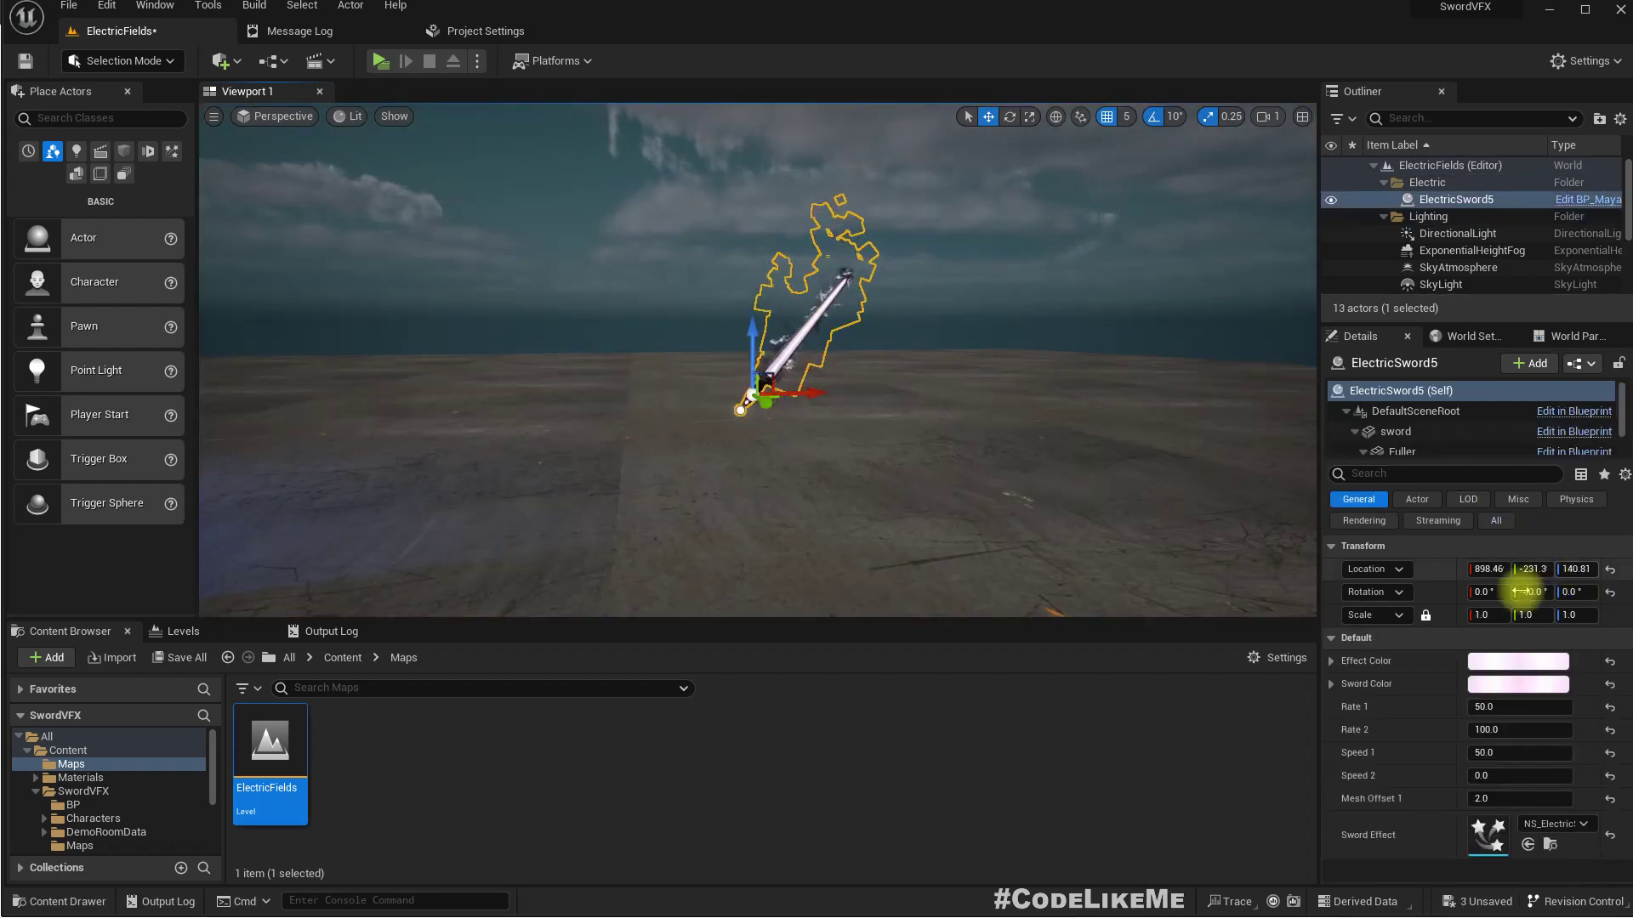
# Select the sword's NS_SwordEffectComp component and open its assigned Niagara system for comparison with the level
pyautogui.scroll(-2, 1446, 425)
pyautogui.click(1431, 430)
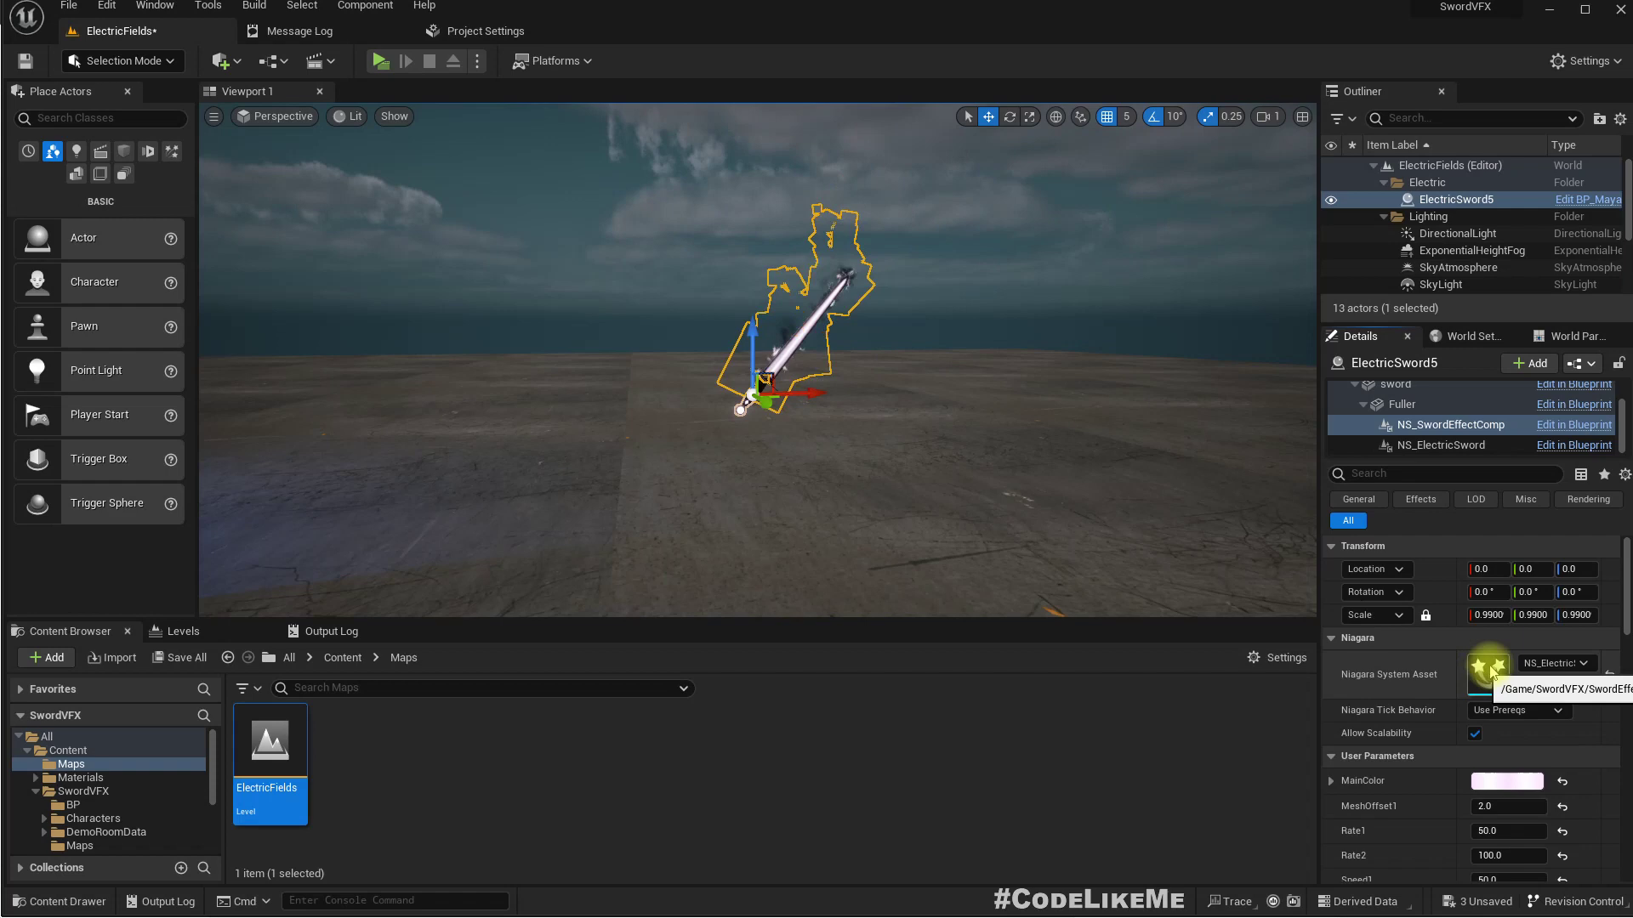
pyautogui.moveTo(2, 459); pyautogui.dragTo(767, 38)
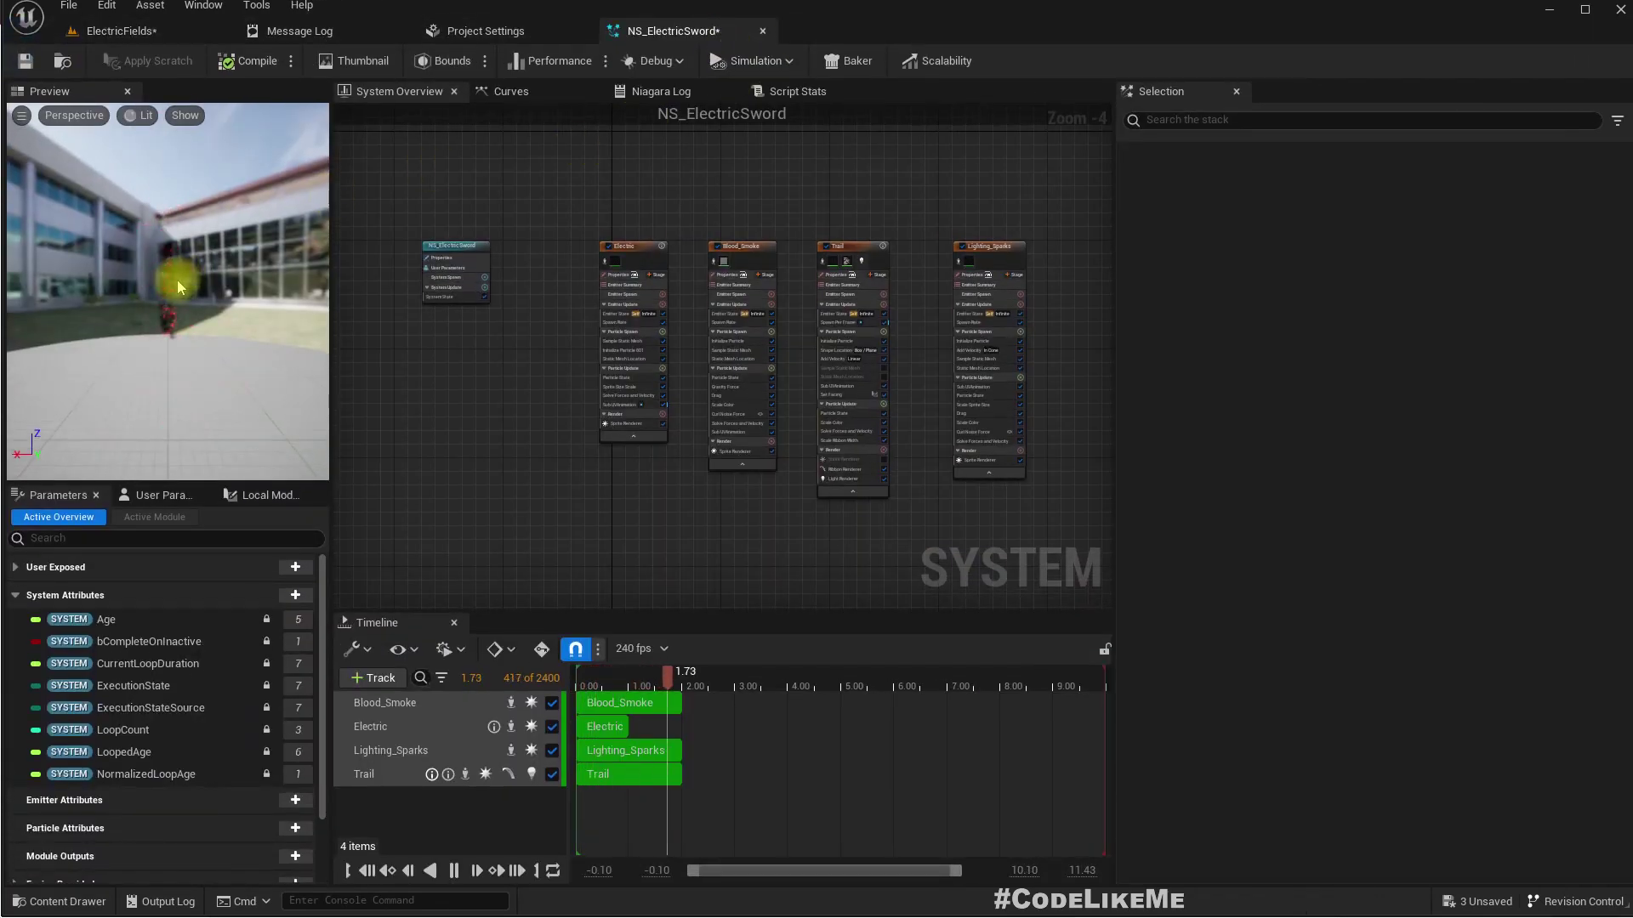
pyautogui.click(128, 31)
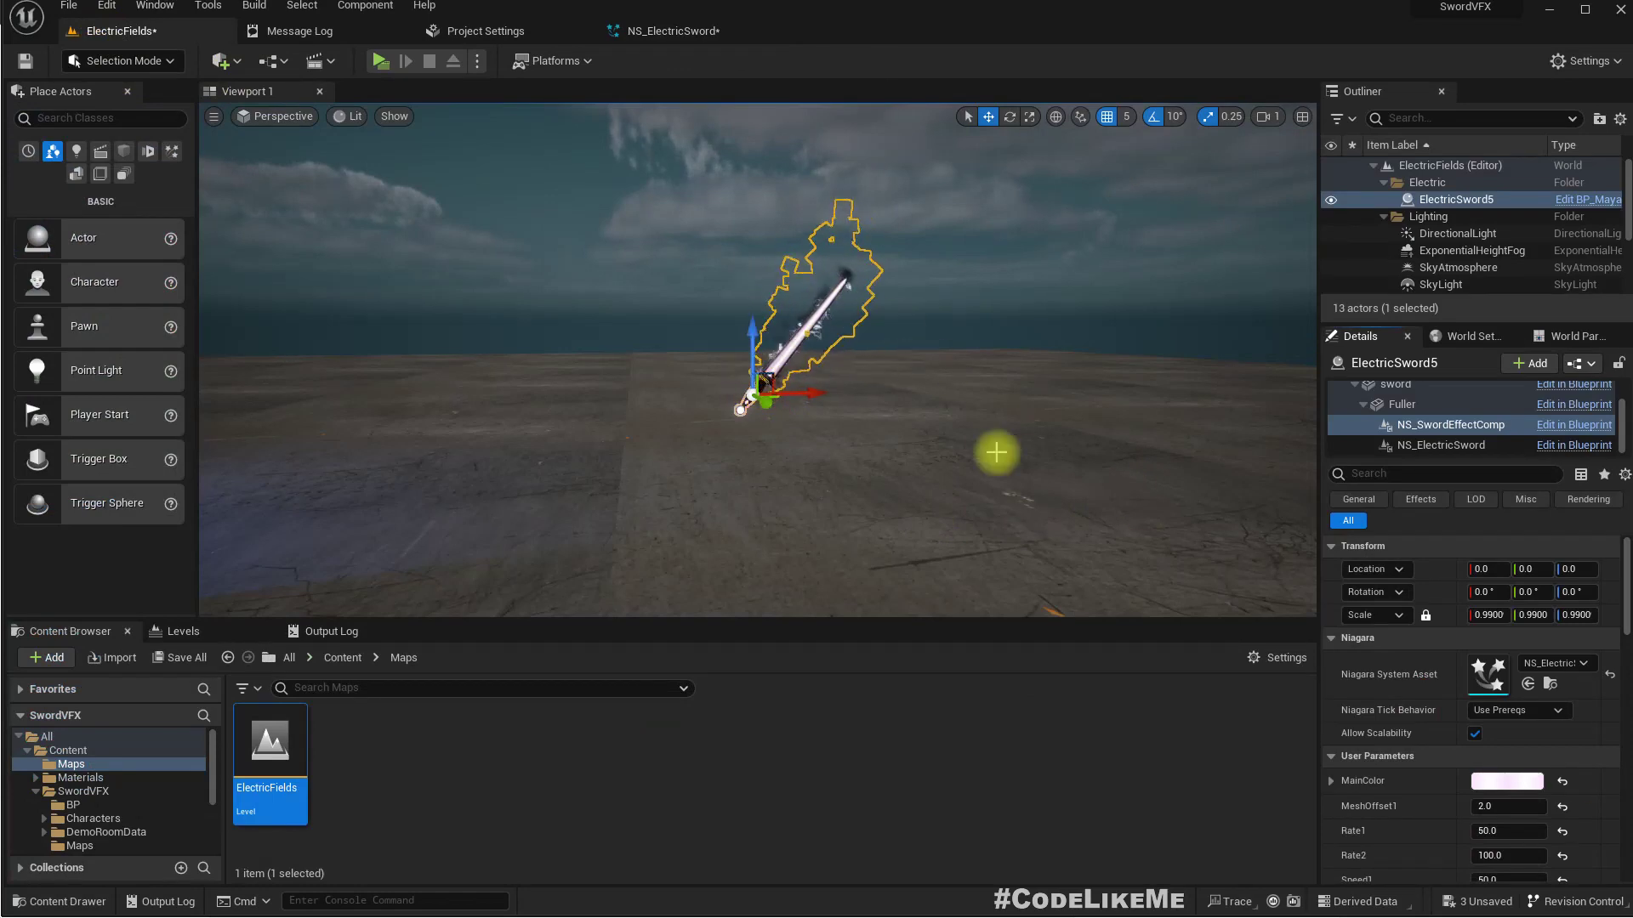
pyautogui.click(659, 31)
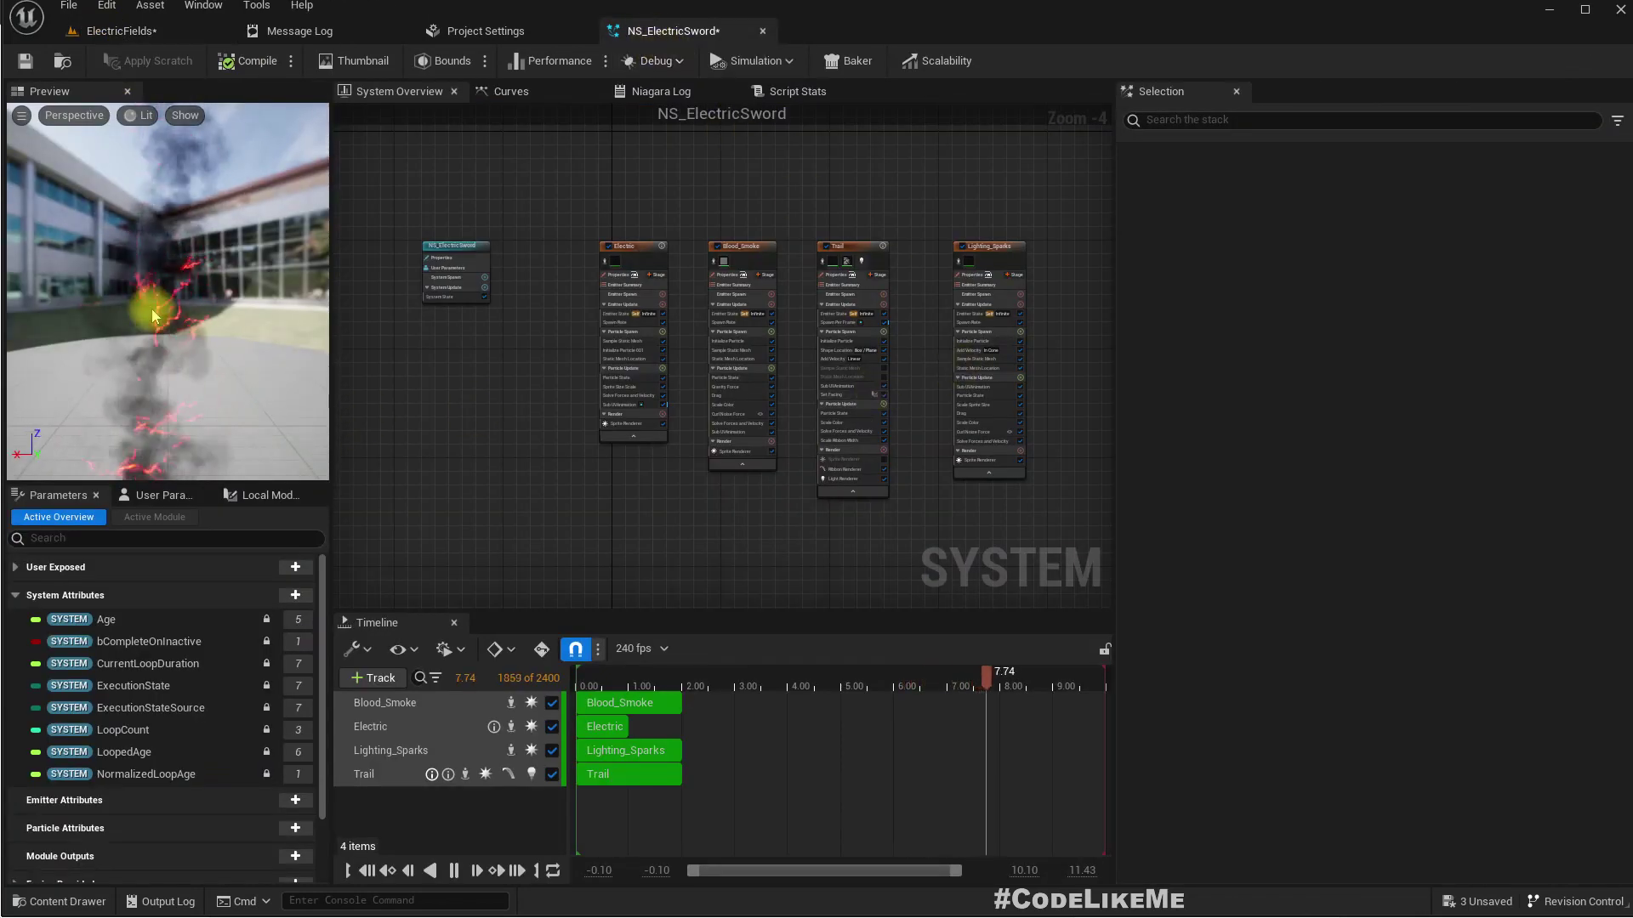
# Inspect the Blood_Smoke, Trail and Lighting_Sparks emitters of the NS_ElectricSword system
pyautogui.scroll(2, 757, 292)
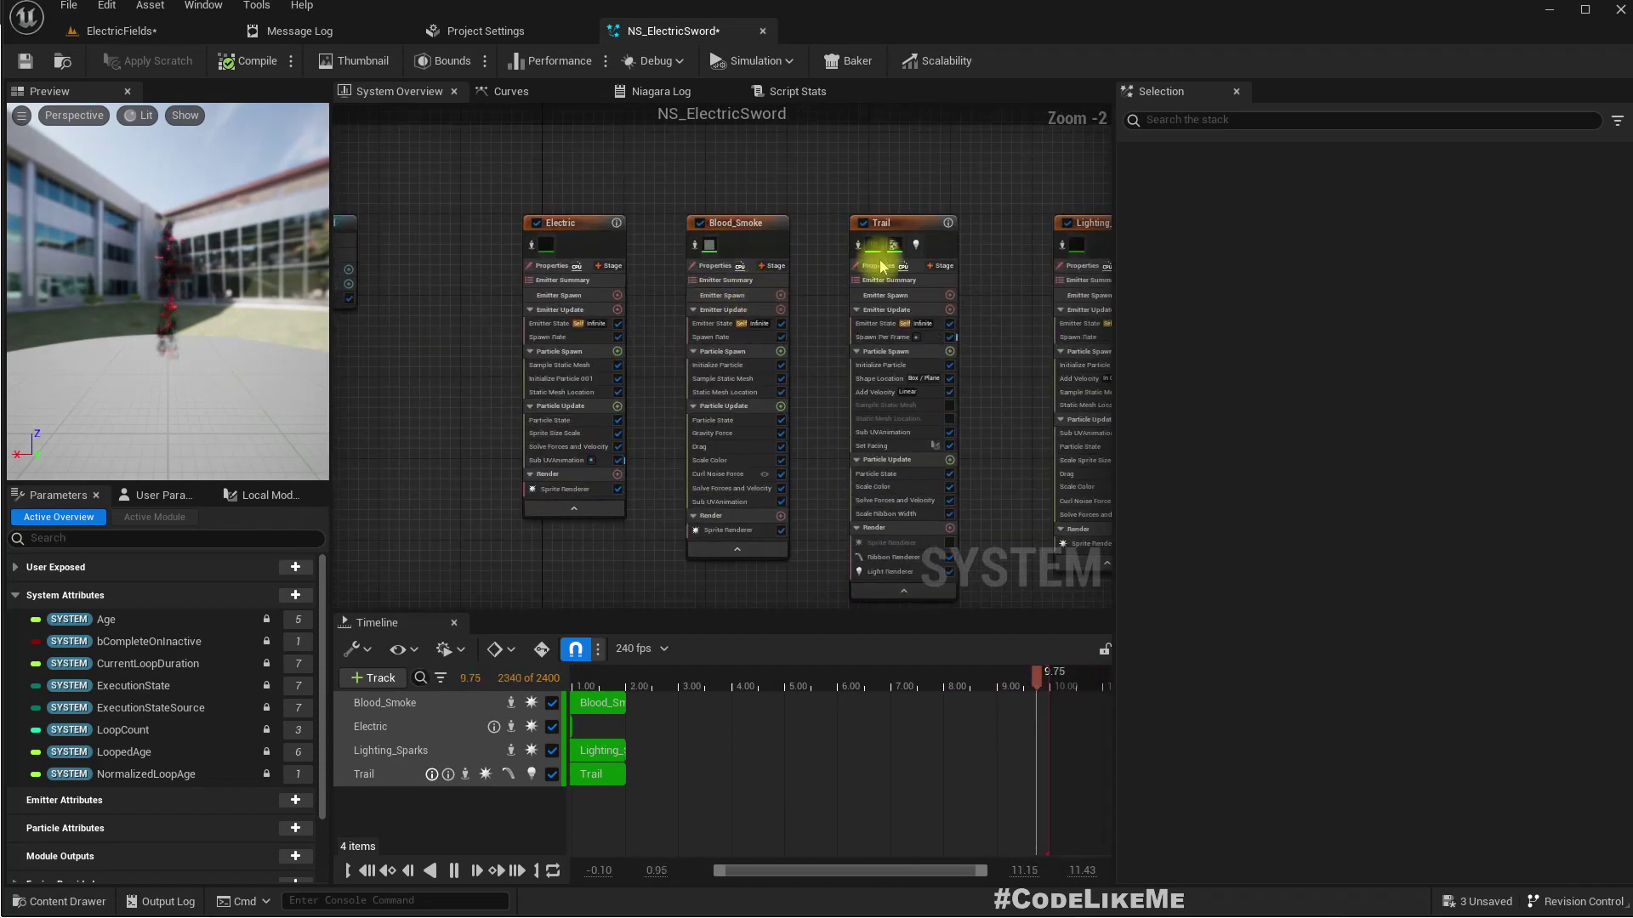
pyautogui.click(738, 223)
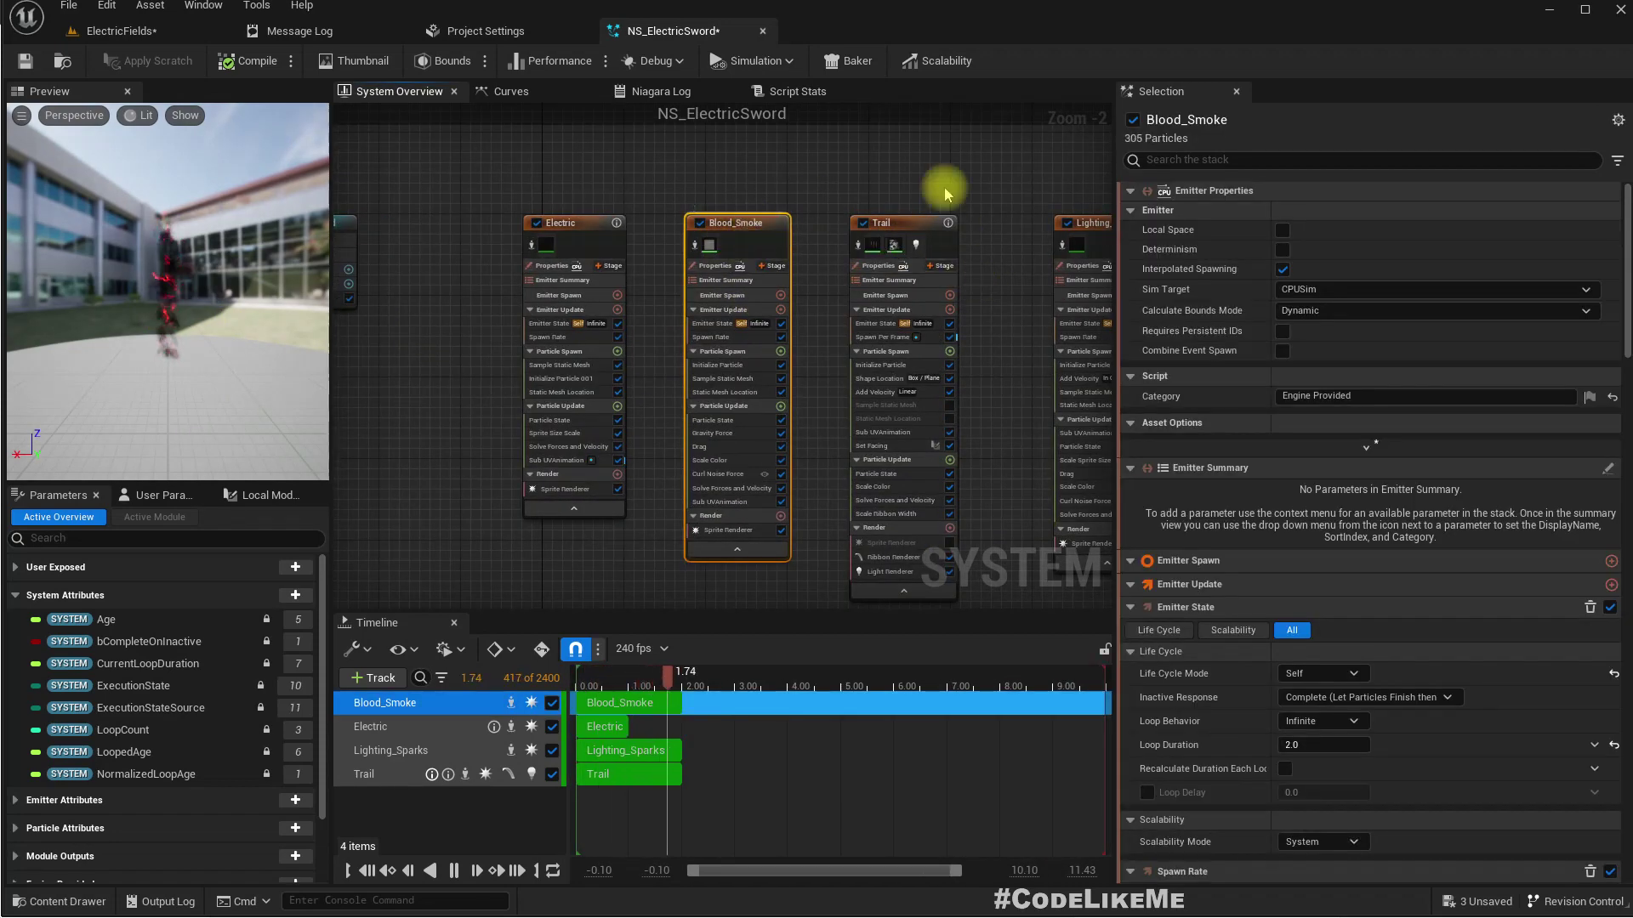
pyautogui.moveTo(946, 194); pyautogui.dragTo(758, 215, button='right')
pyautogui.click(760, 258)
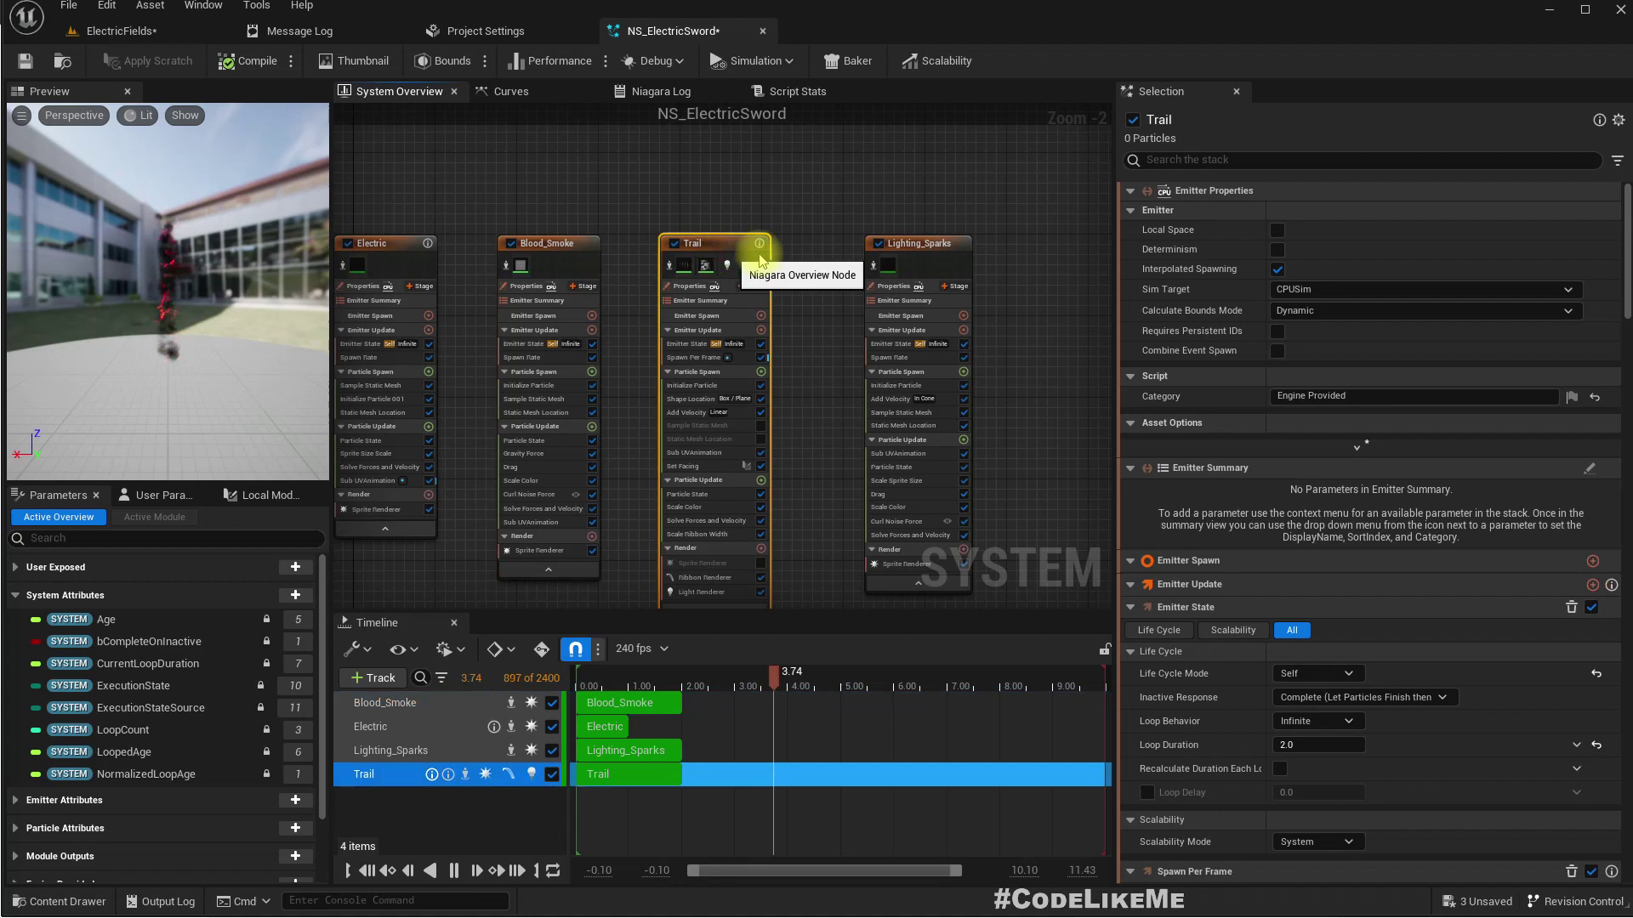
pyautogui.click(936, 243)
pyautogui.moveTo(789, 538); pyautogui.dragTo(804, 449, button='right')
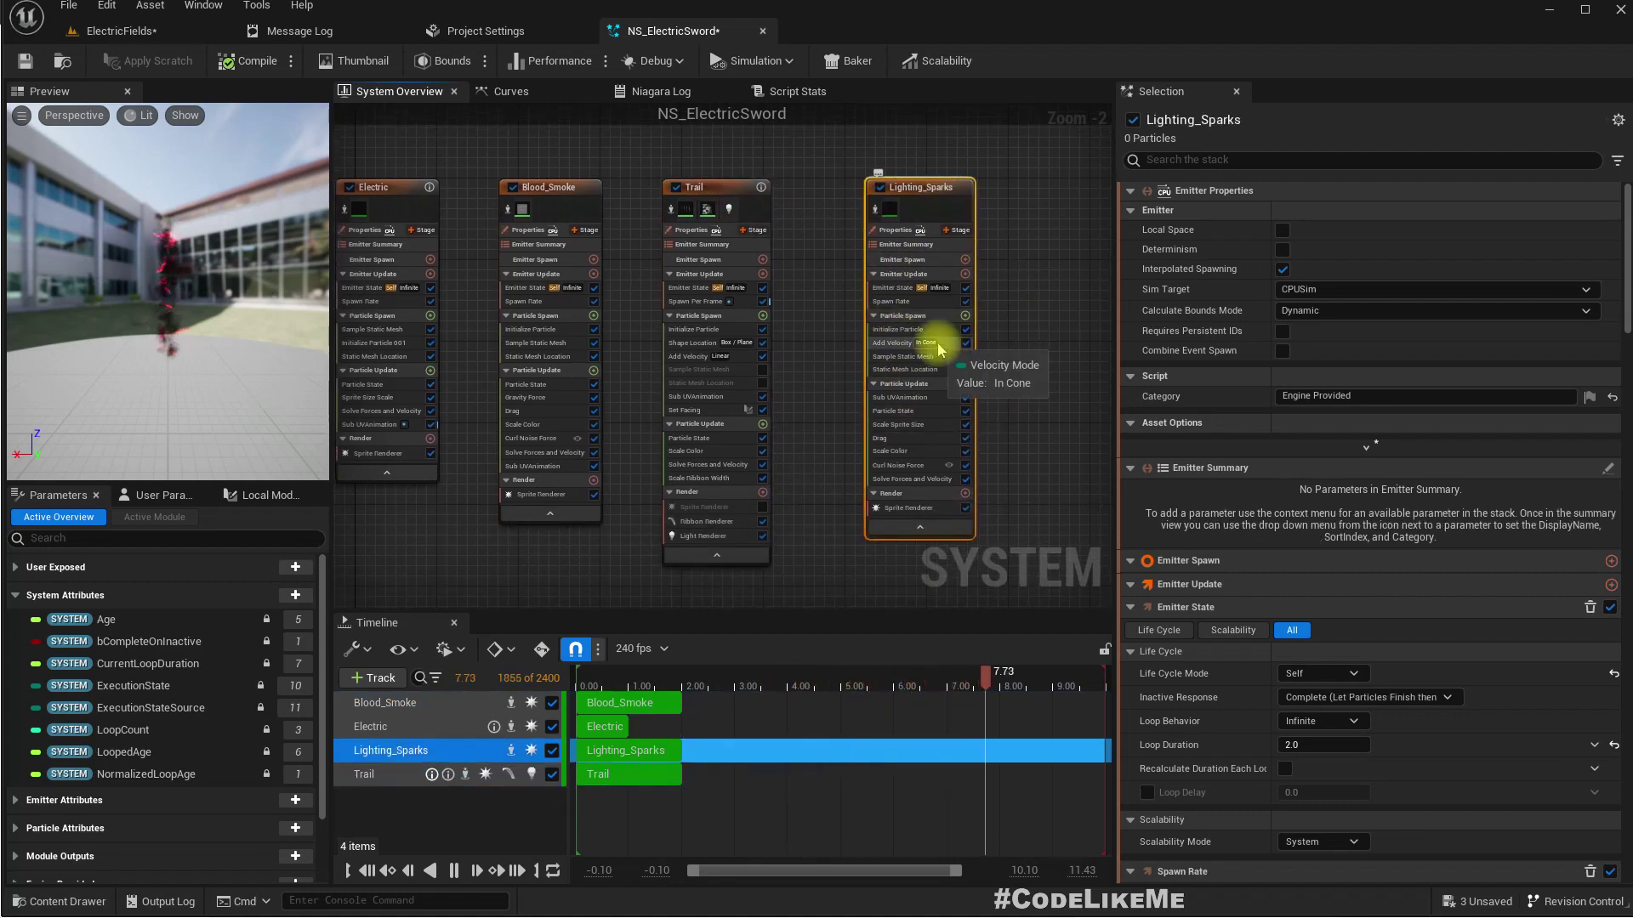
# Open the MI_Lightning2 material used by the Lighting_Sparks Sprite Renderer and inspect its T_Lightening texture
pyautogui.scroll(3, 880, 510)
pyautogui.click(884, 505)
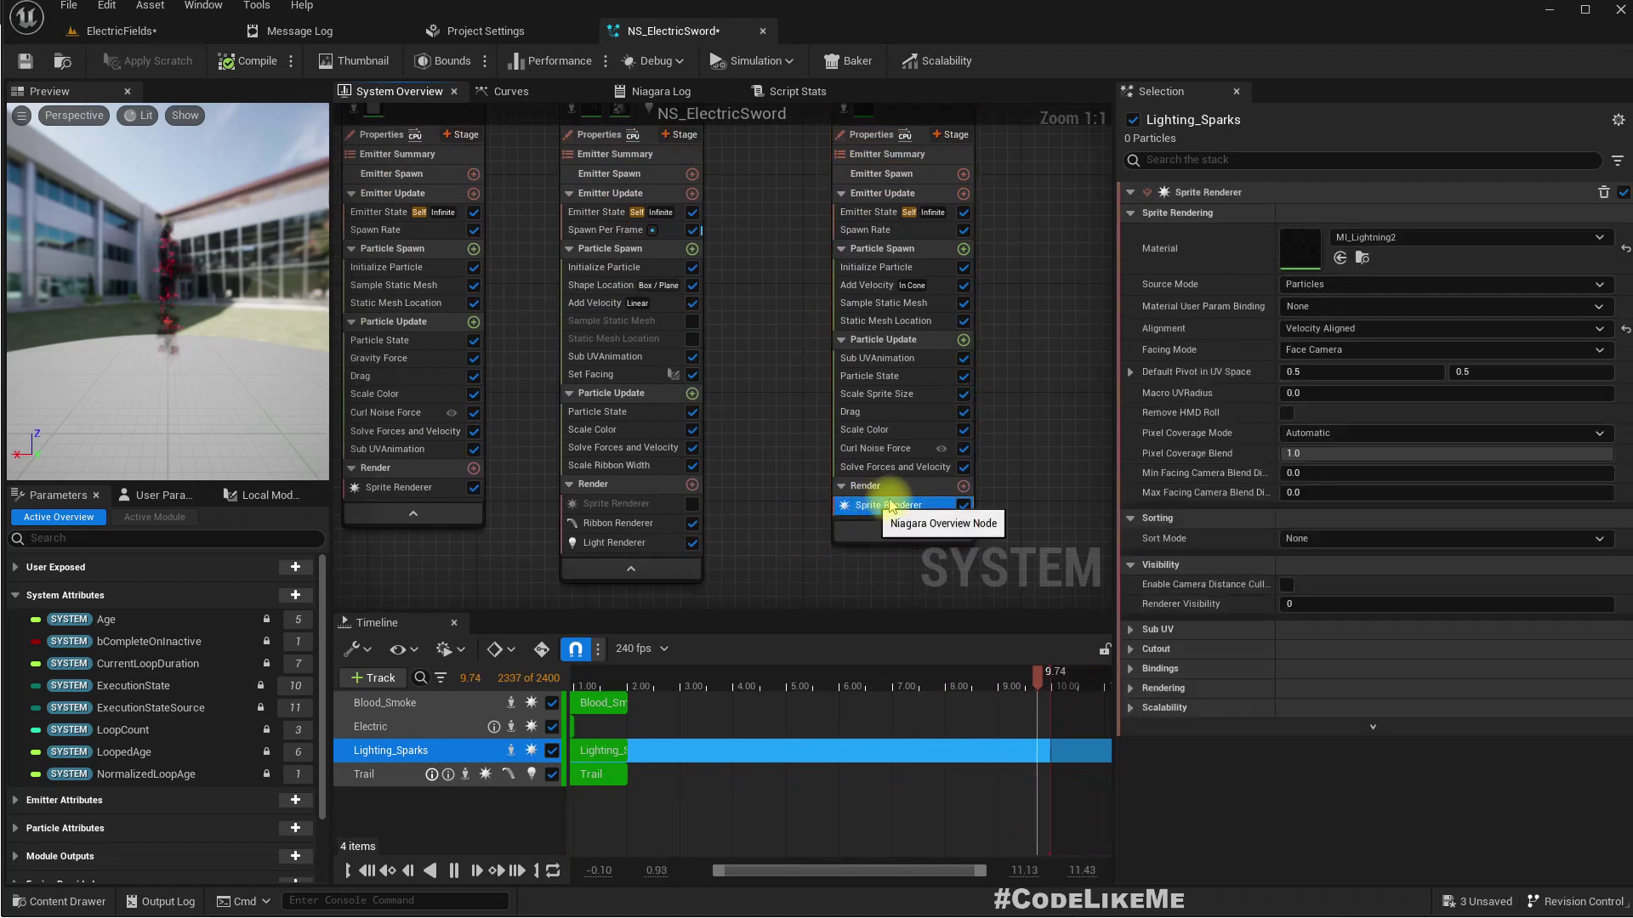
pyautogui.click(1308, 243)
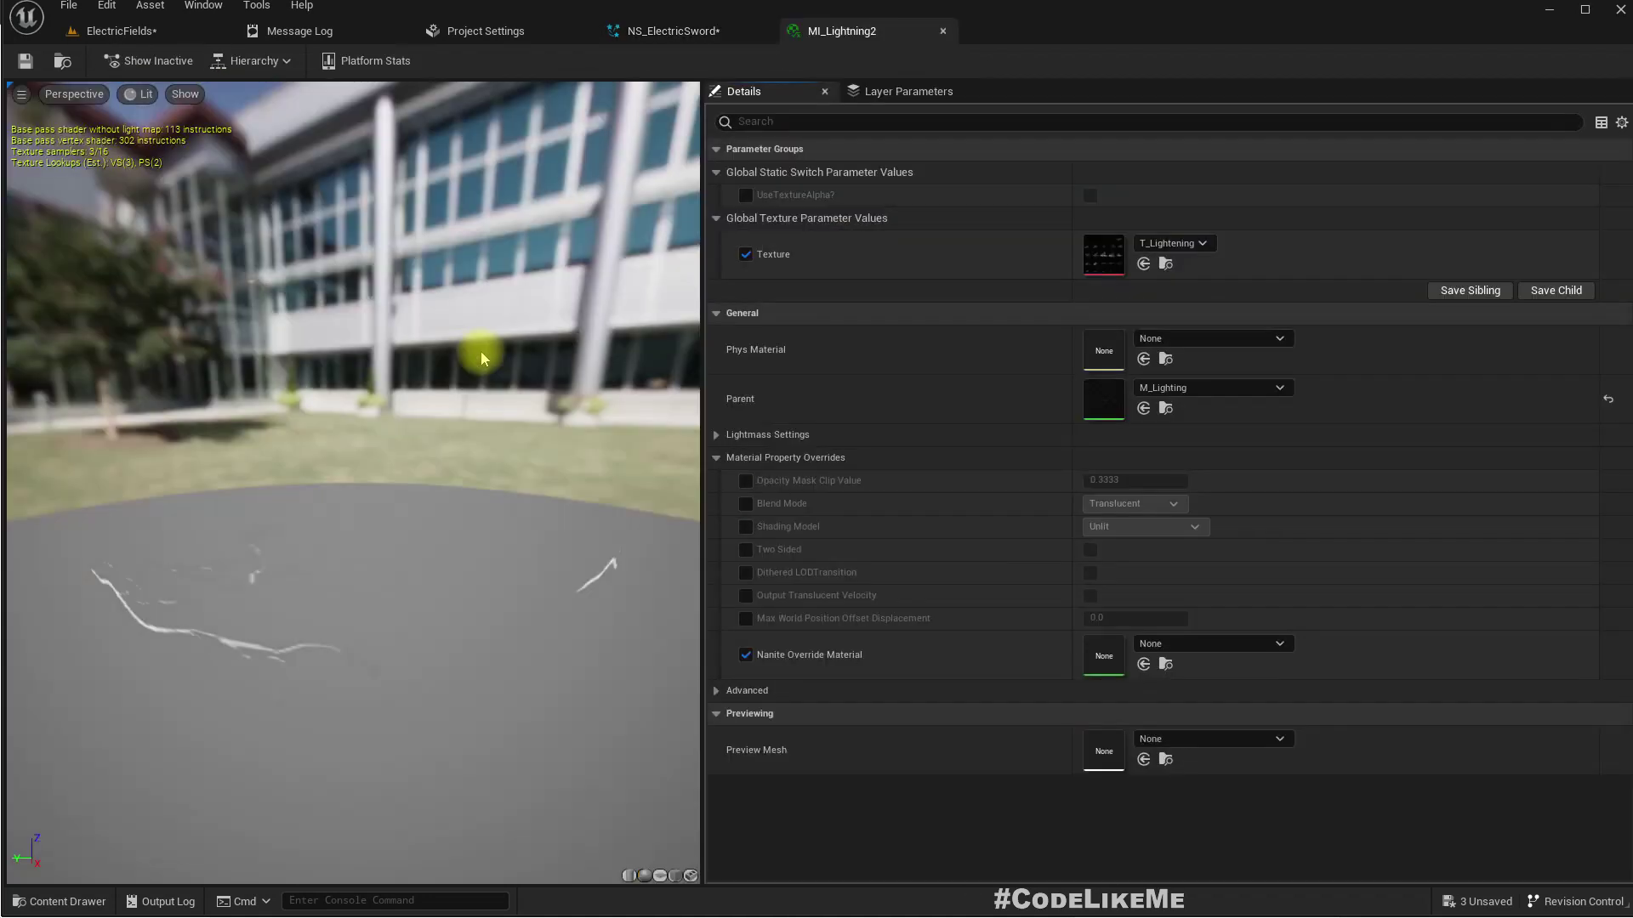
pyautogui.moveTo(260, 557); pyautogui.dragTo(408, 493)
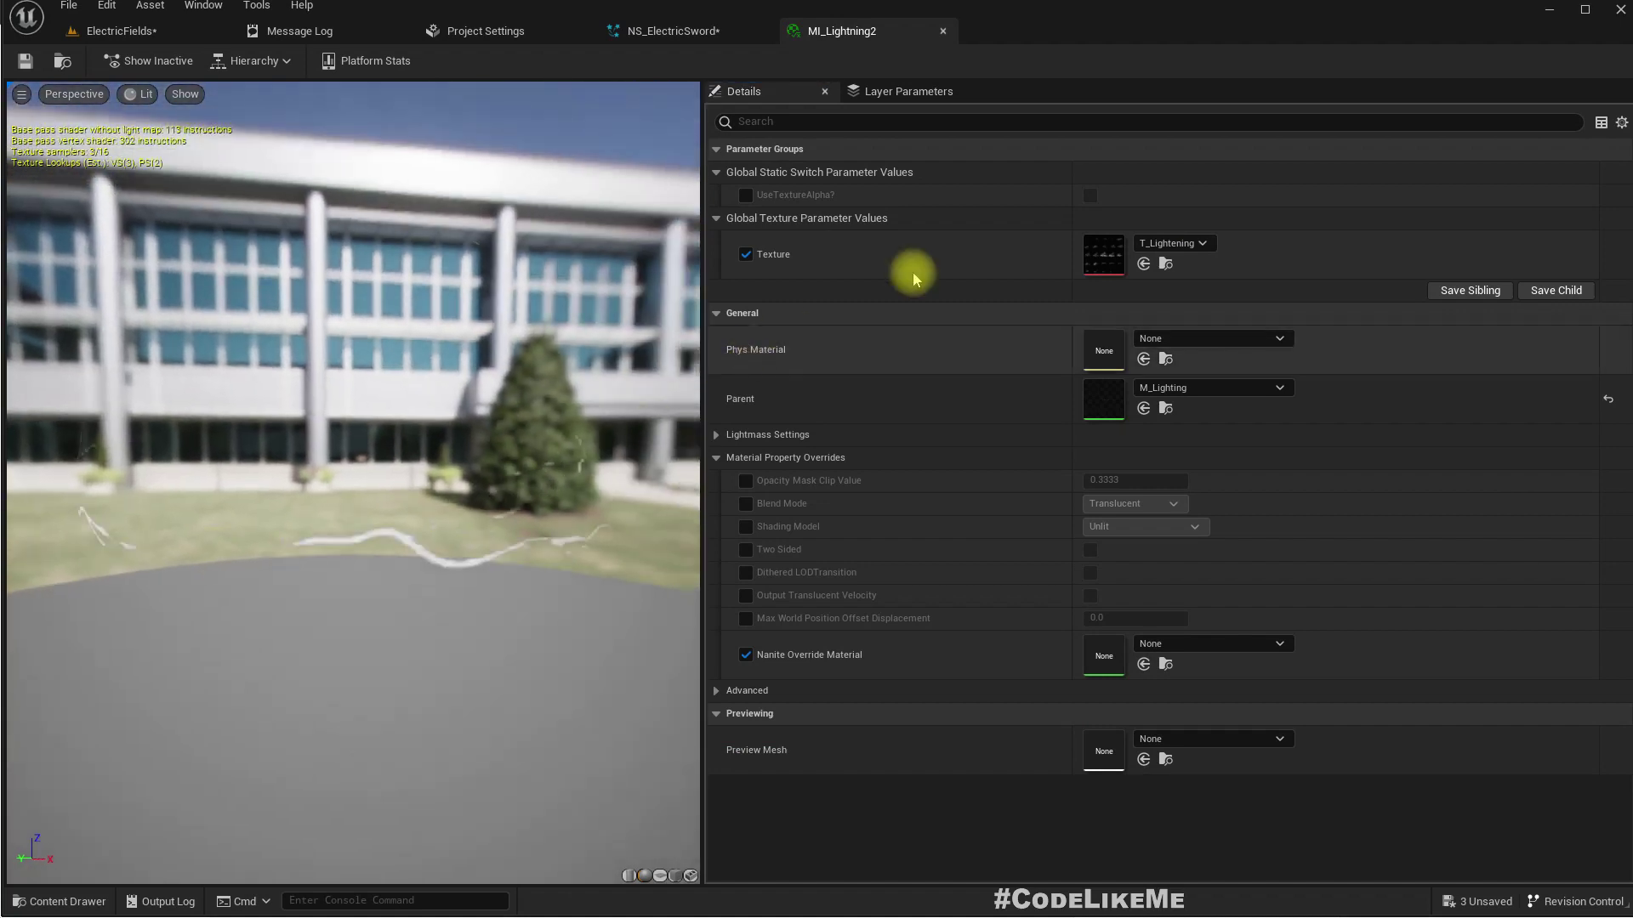
pyautogui.moveTo(356, 542); pyautogui.dragTo(576, 595)
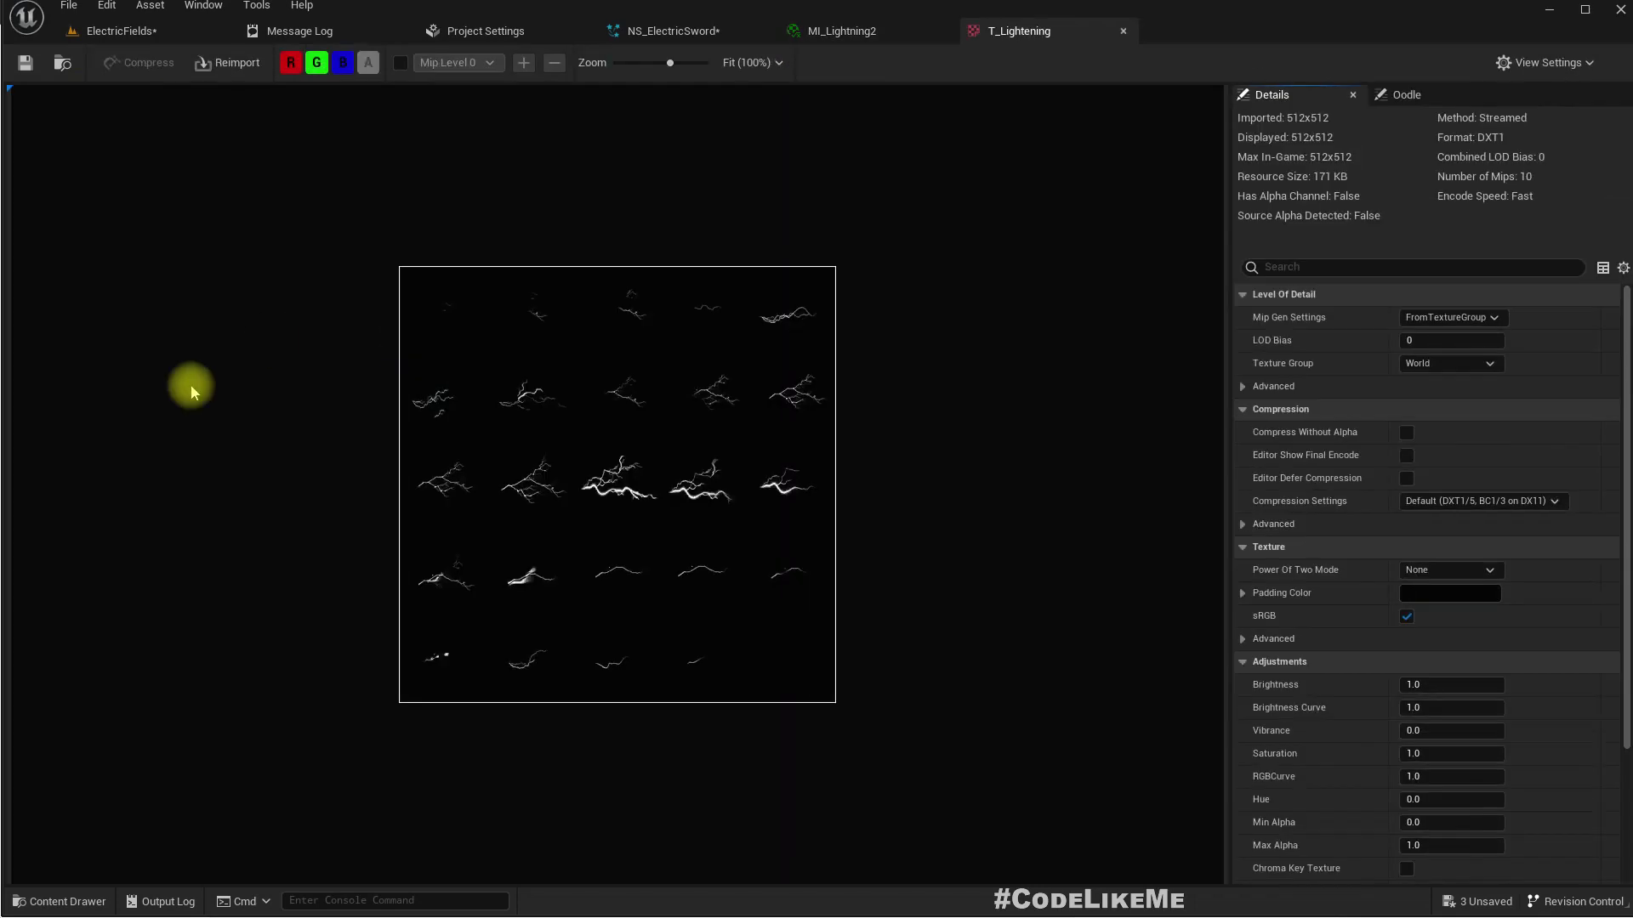
# Close the MI_Lightning2 and T_Lightening editors and save the NS_ElectricSword system from the SwordEffects folder
pyautogui.click(862, 34)
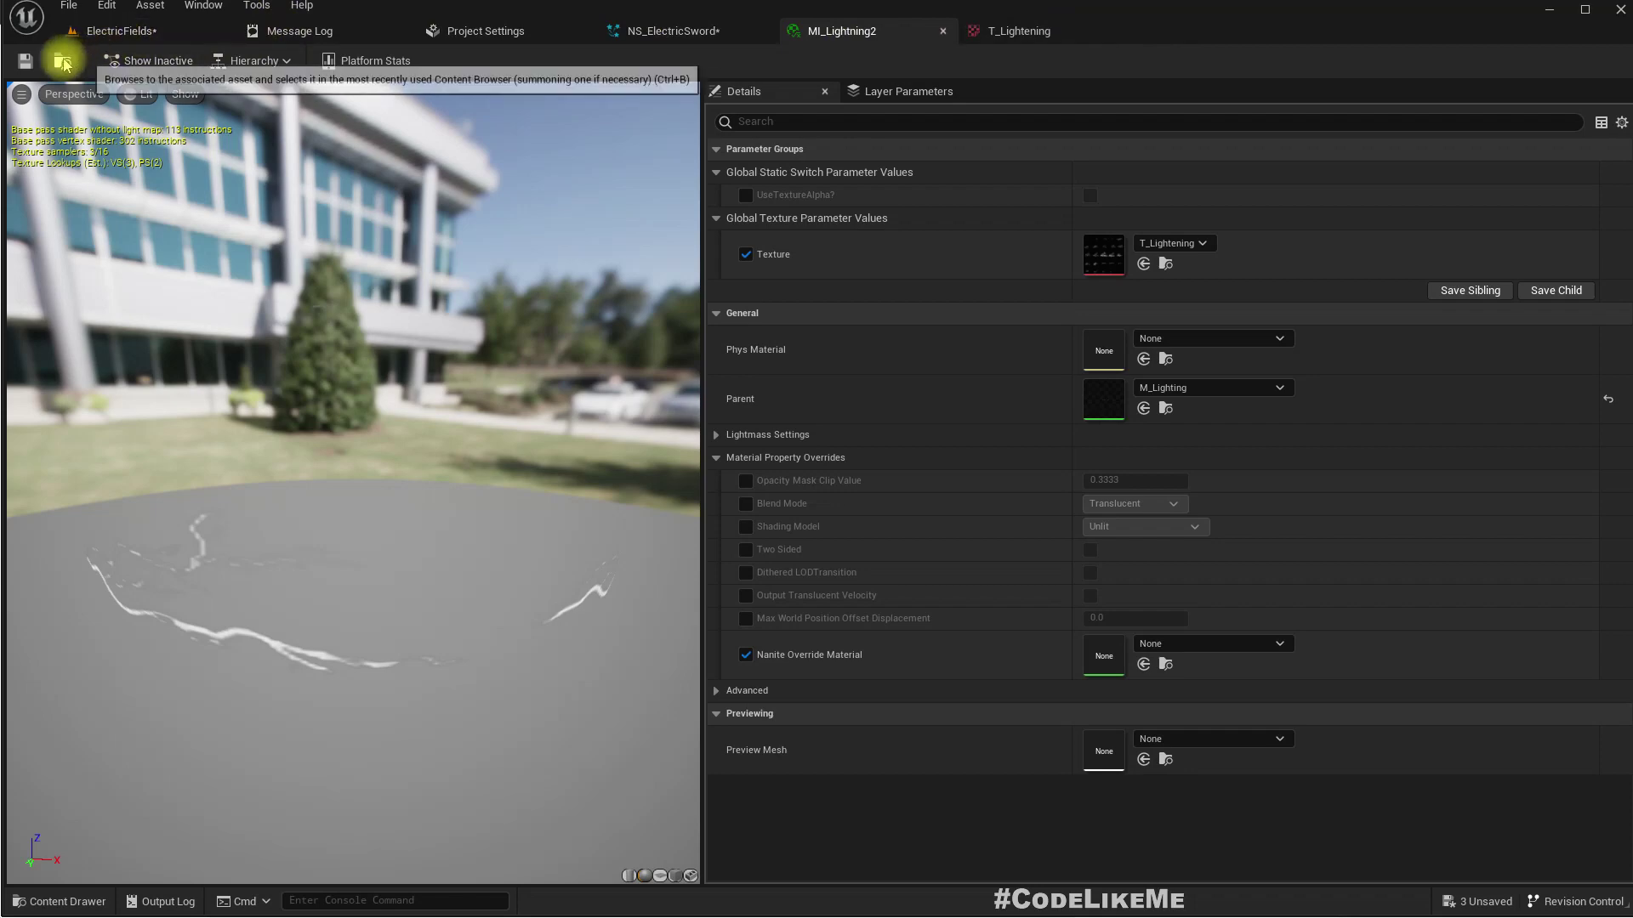
pyautogui.click(943, 33)
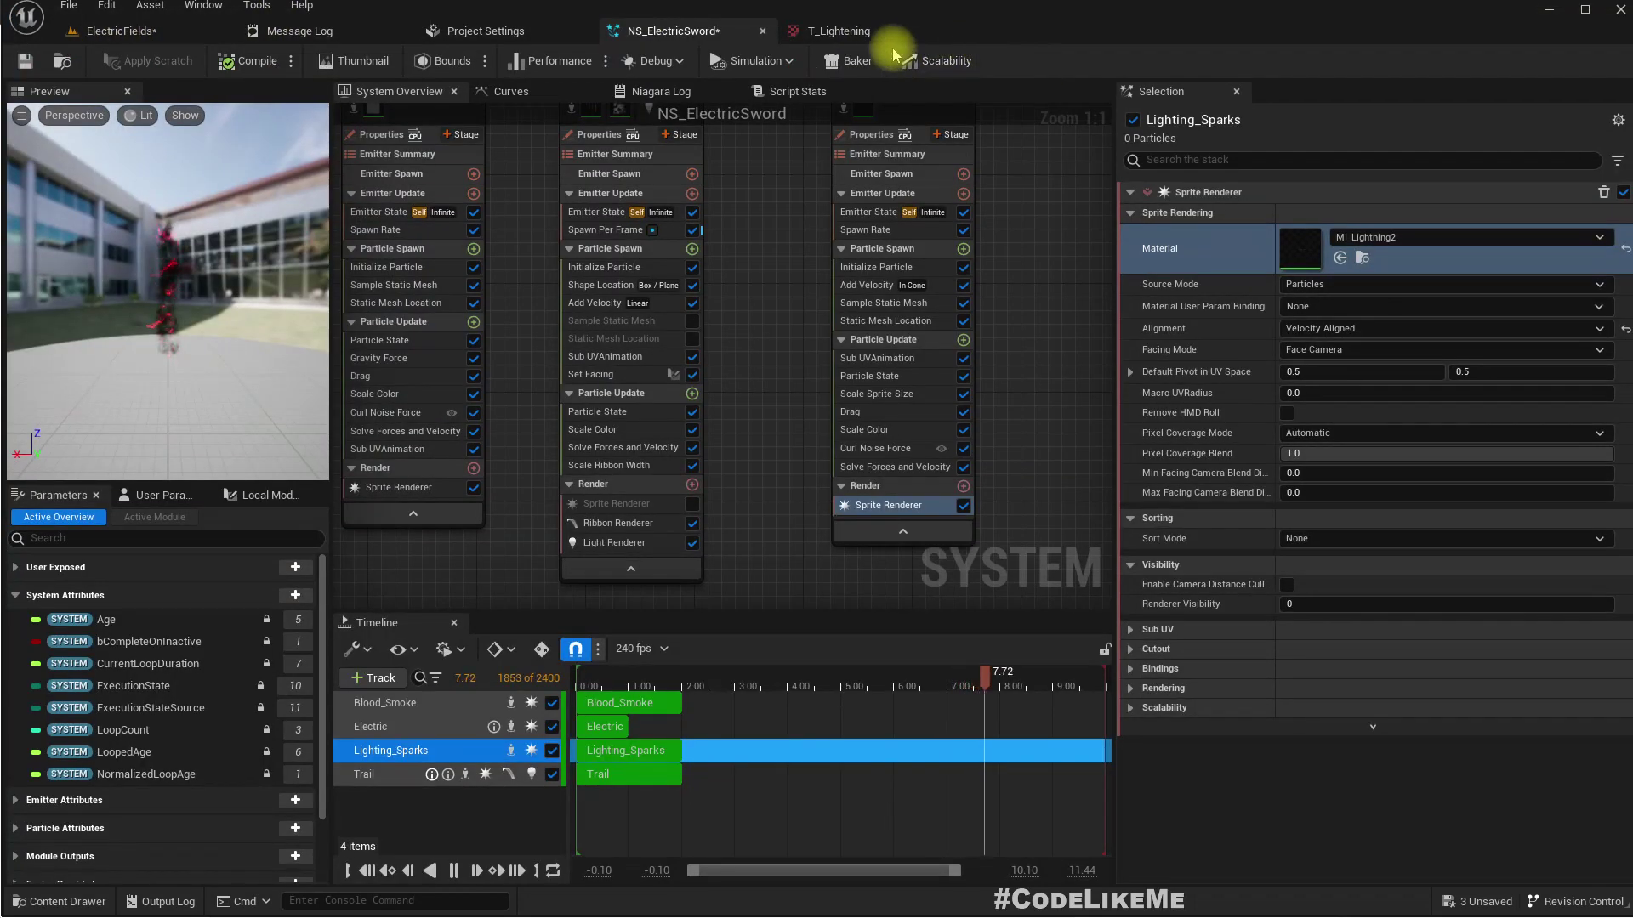
pyautogui.click(942, 32)
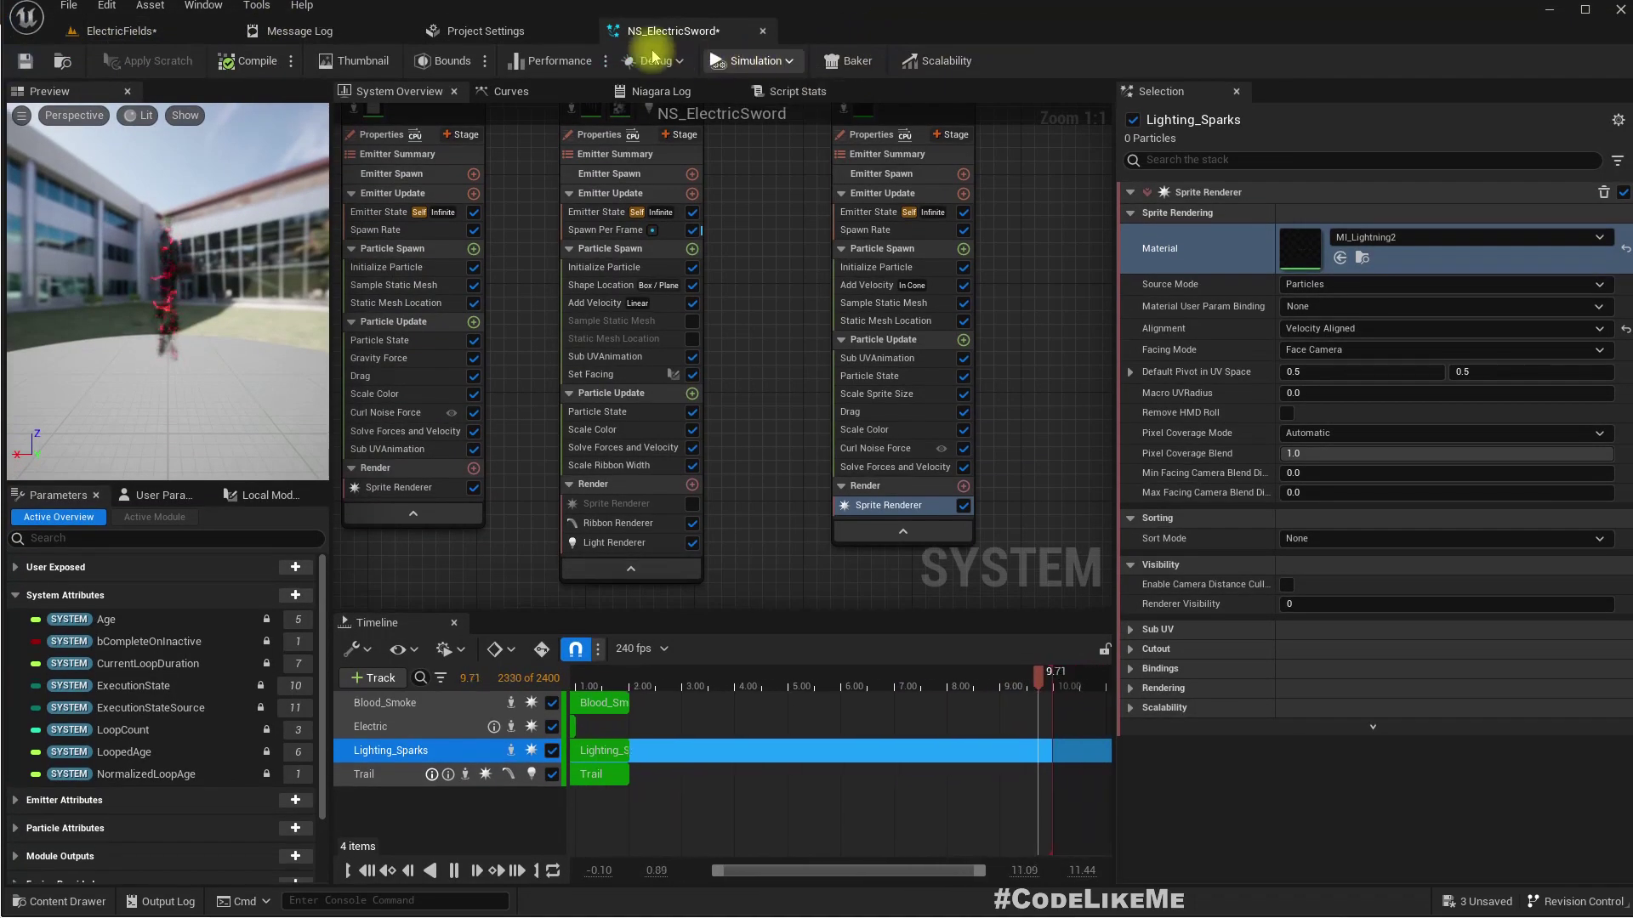
pyautogui.click(102, 31)
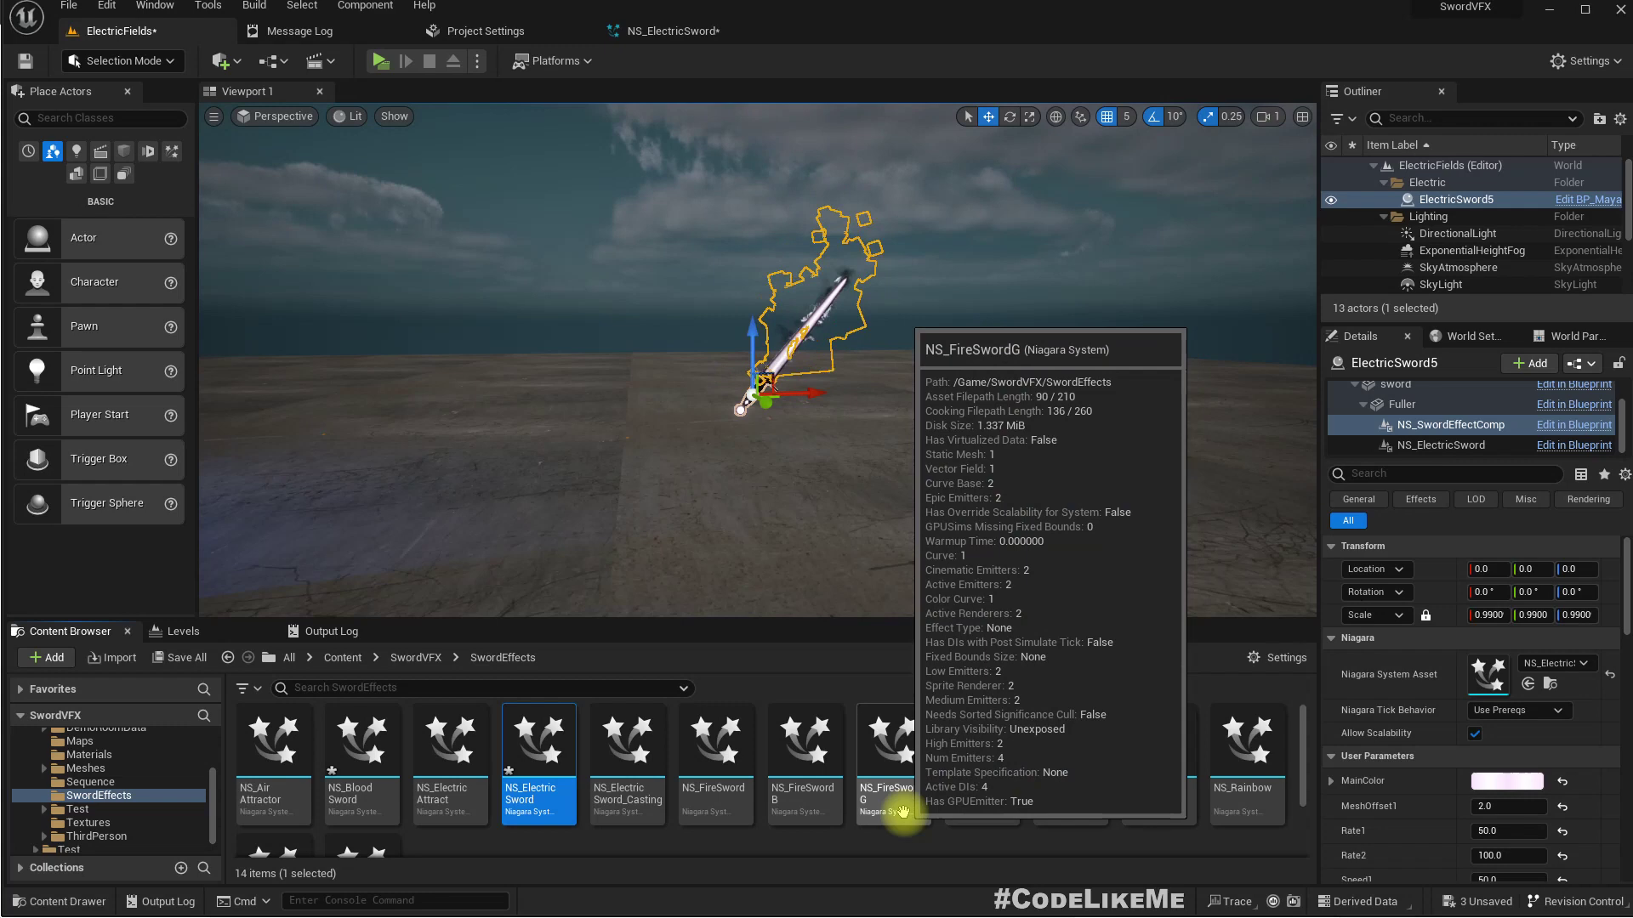
pyautogui.hotkey('ctrl', 's')
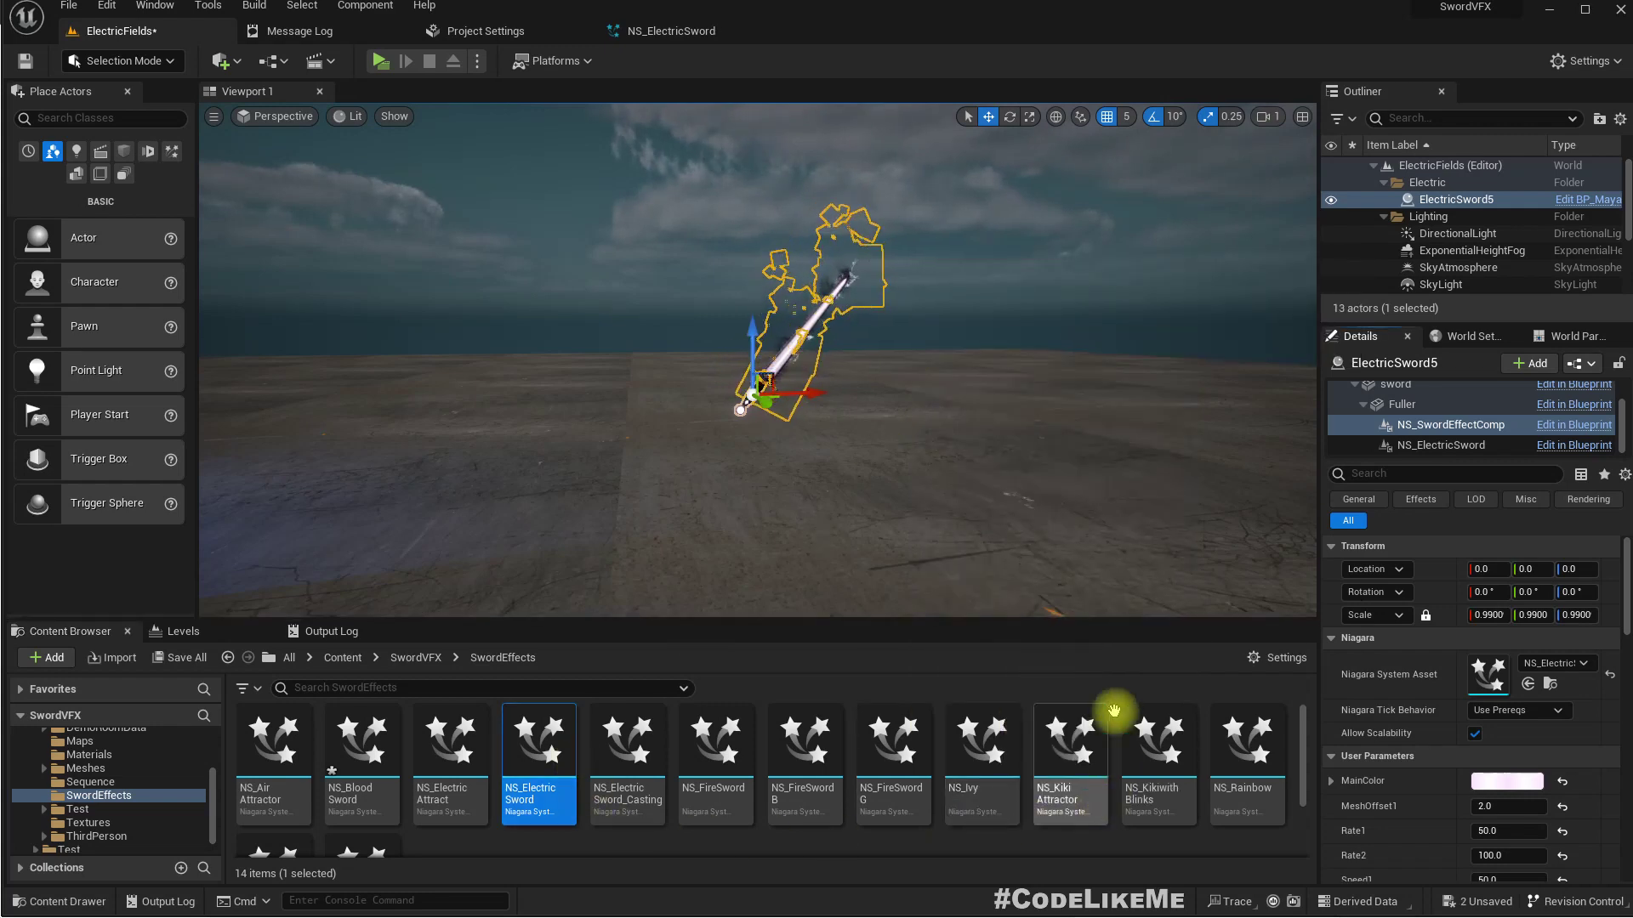
# Duplicate the NS_ElectricSword system as NS_ElectricSword2 and open the copy
pyautogui.click(1204, 322)
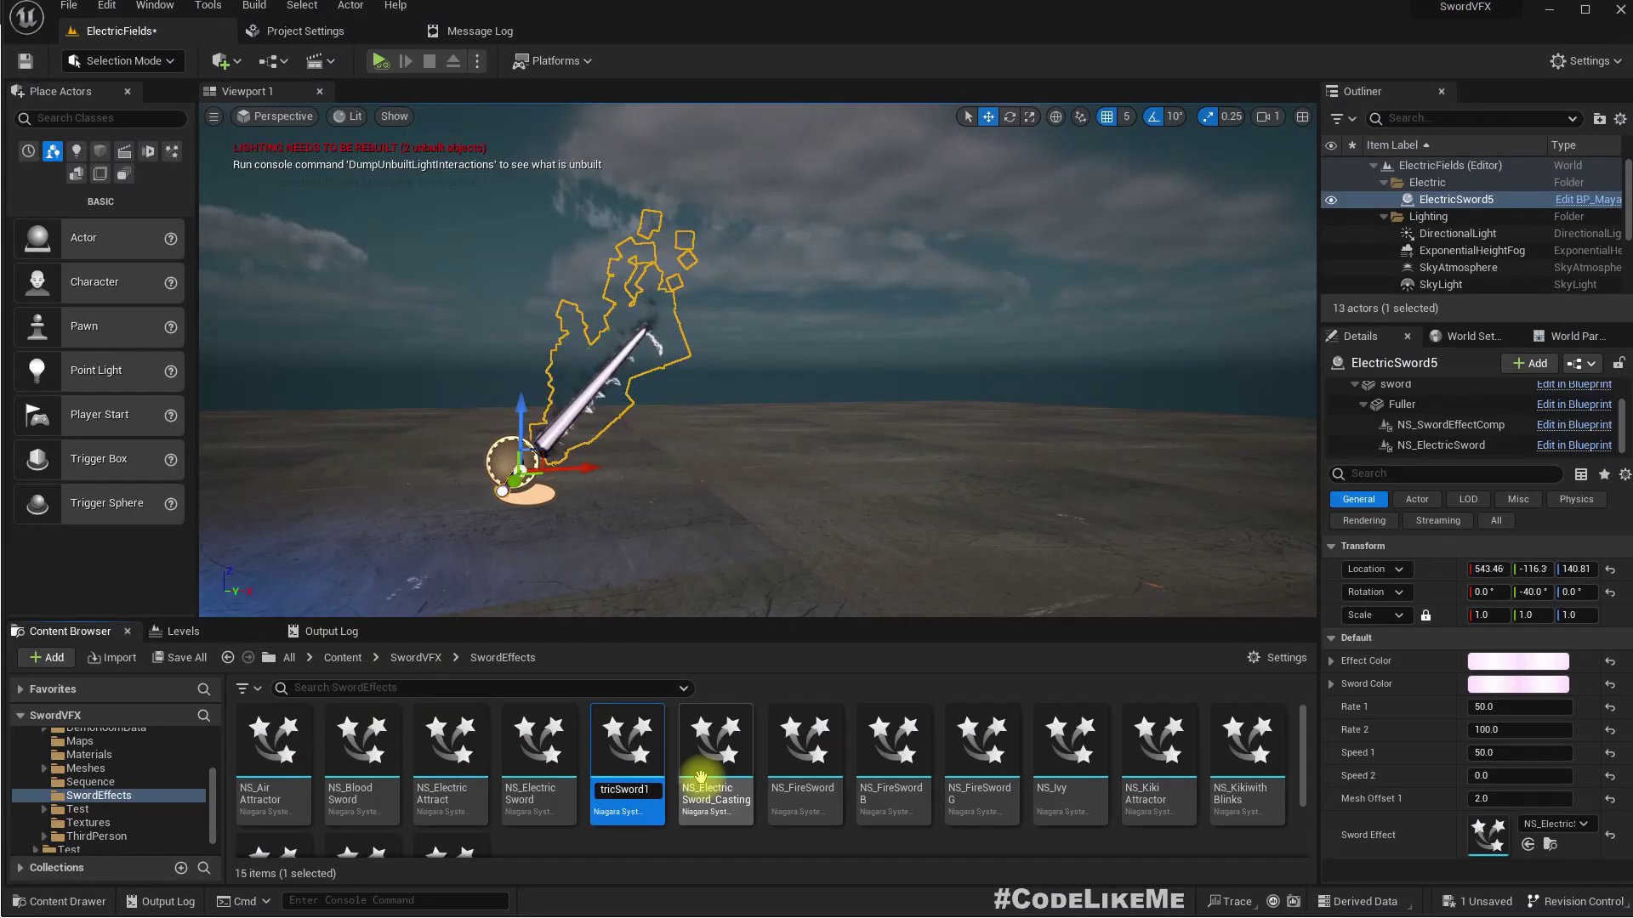
pyautogui.press('BackSpace')
pyautogui.write('2')
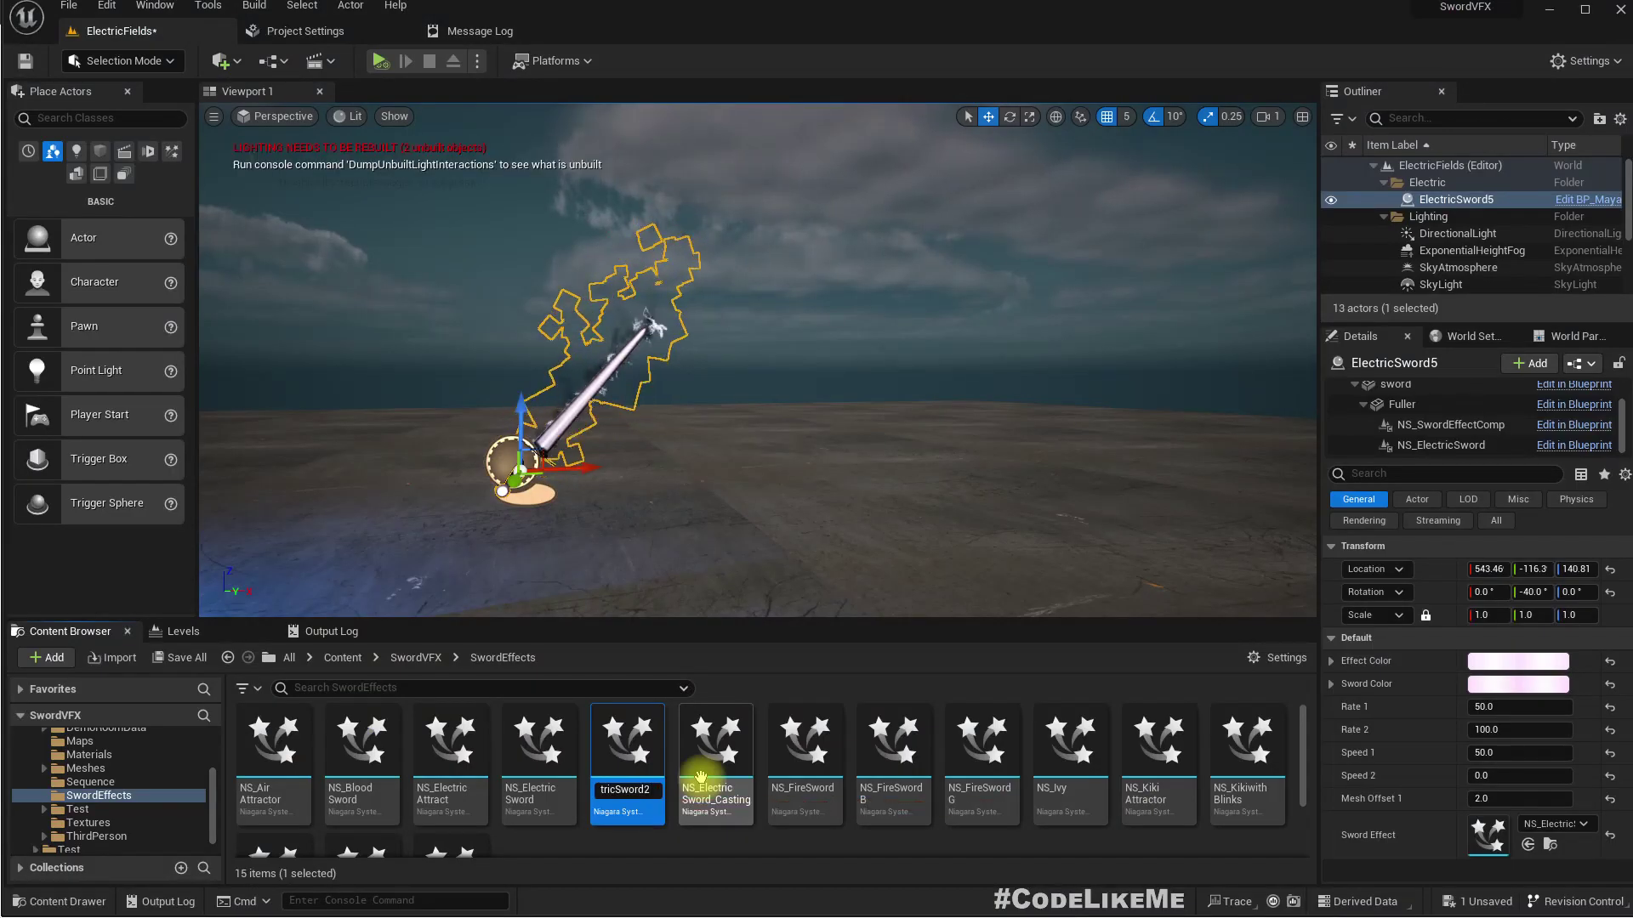
pyautogui.press('Return')
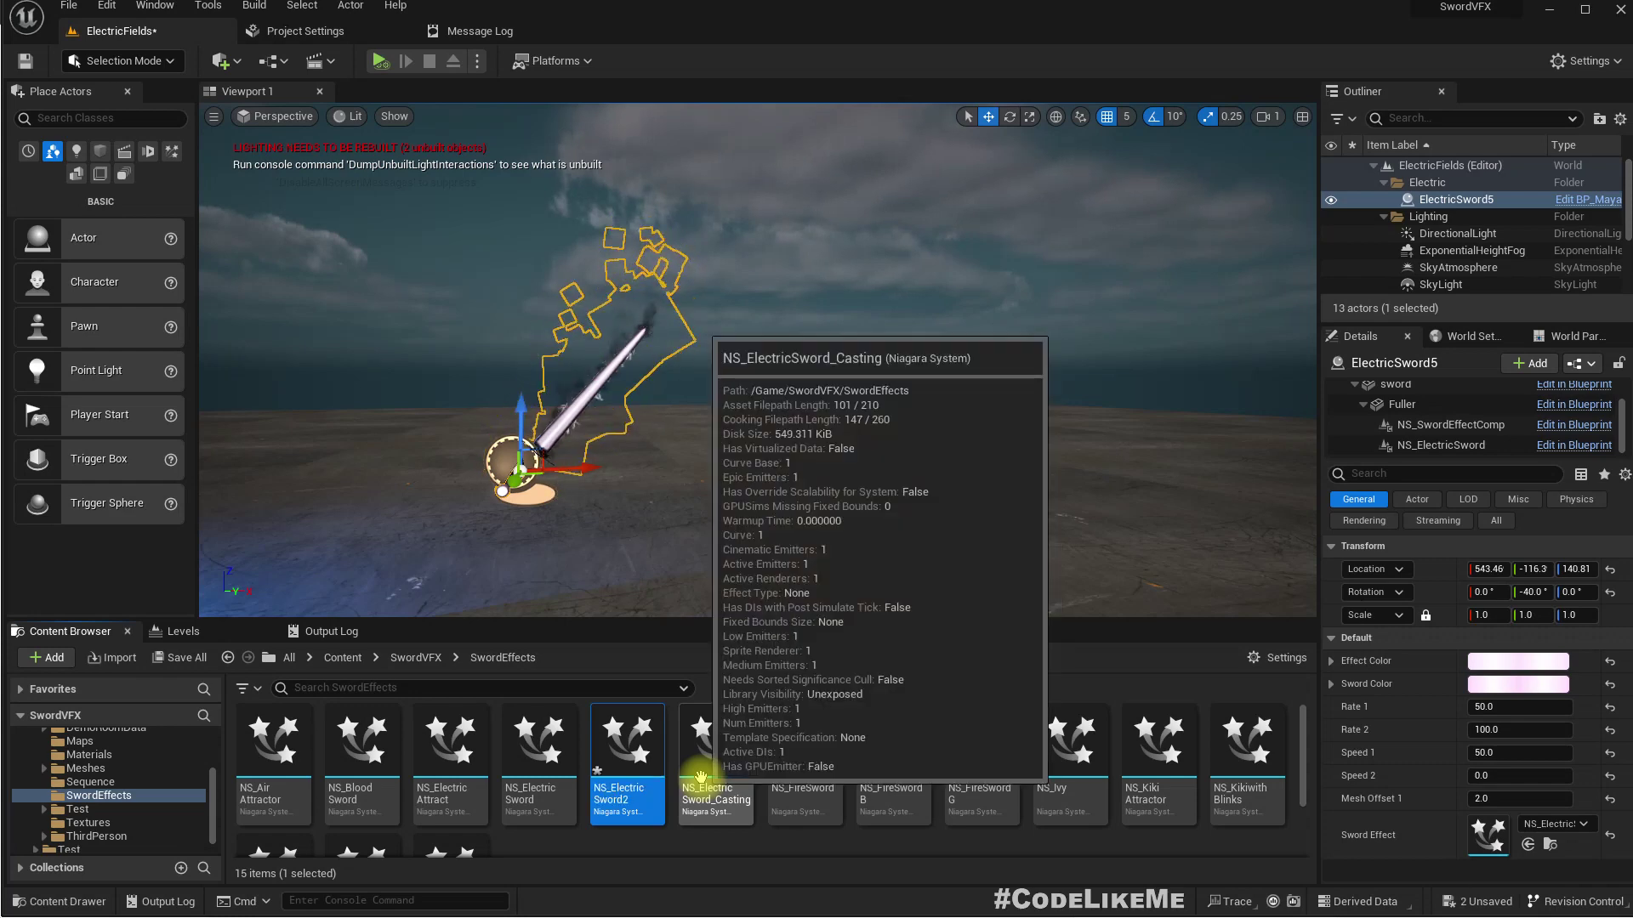
pyautogui.hotkey('ctrl', 's')
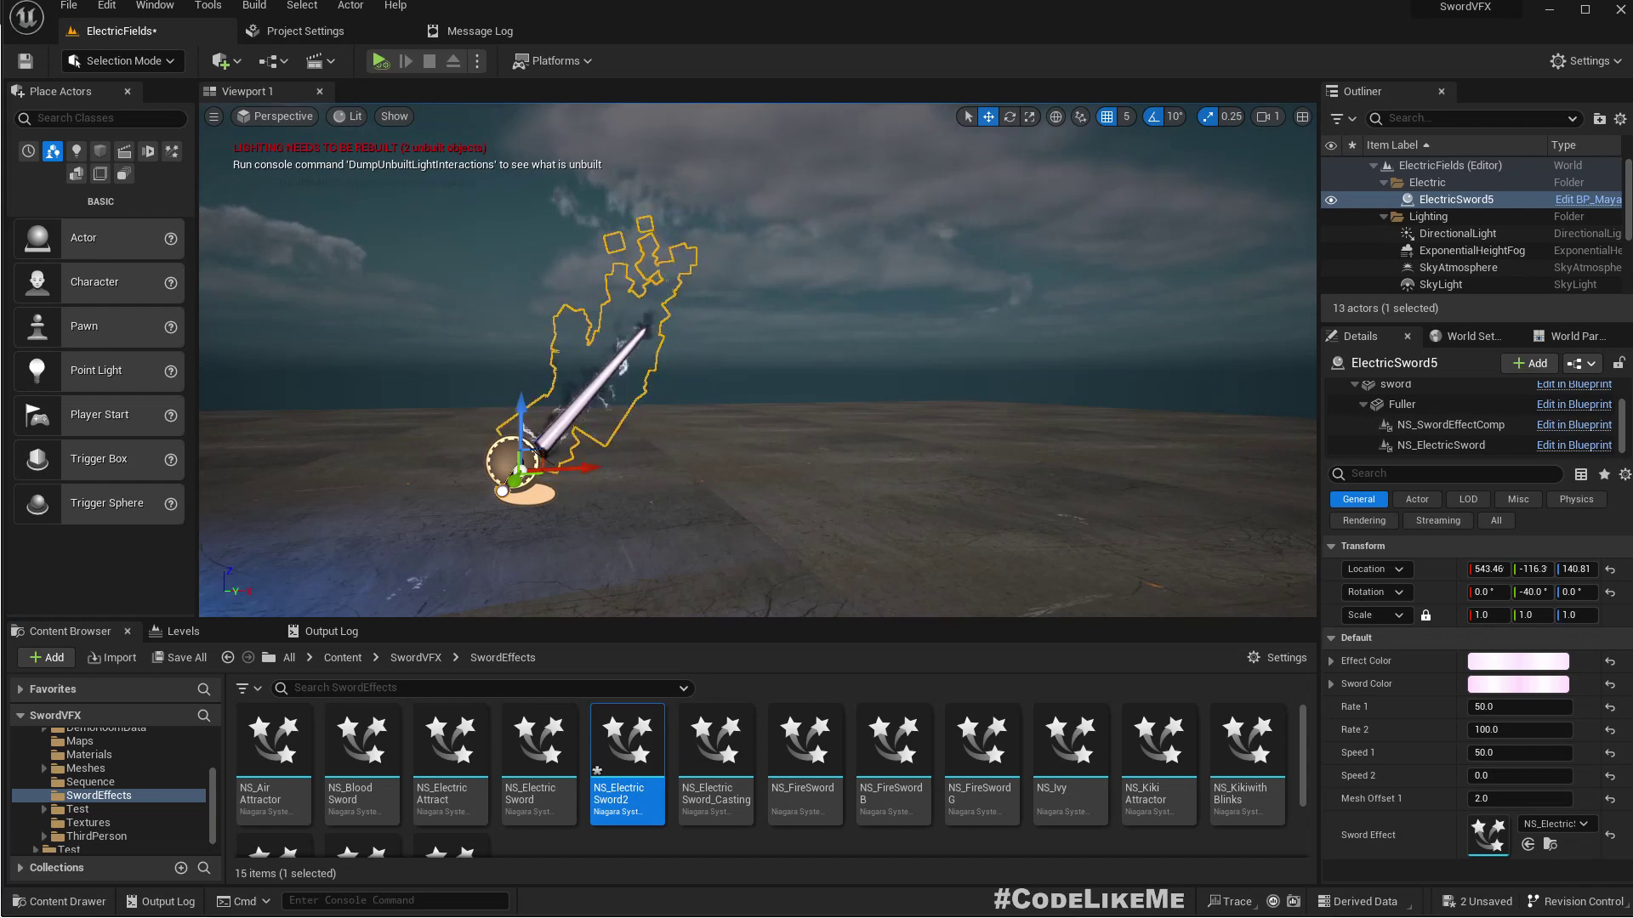
pyautogui.moveTo(39, 257); pyautogui.dragTo(689, 33)
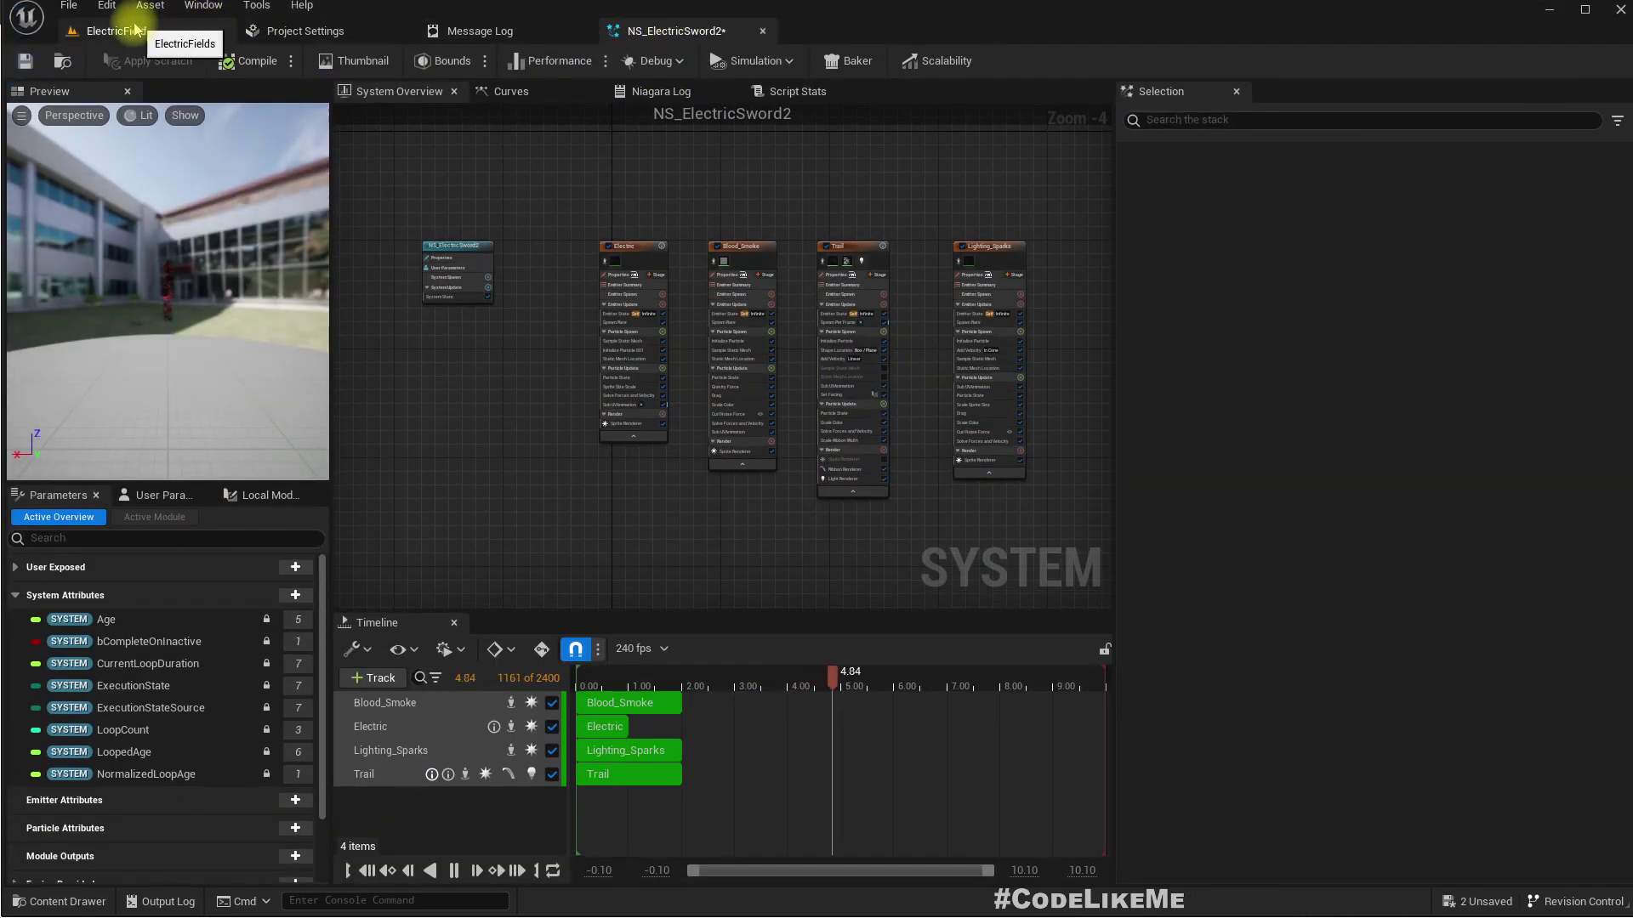
# Select the M_ElectricField_Inst material instance in the level's Materials/ElectricField content folder
pyautogui.click(135, 30)
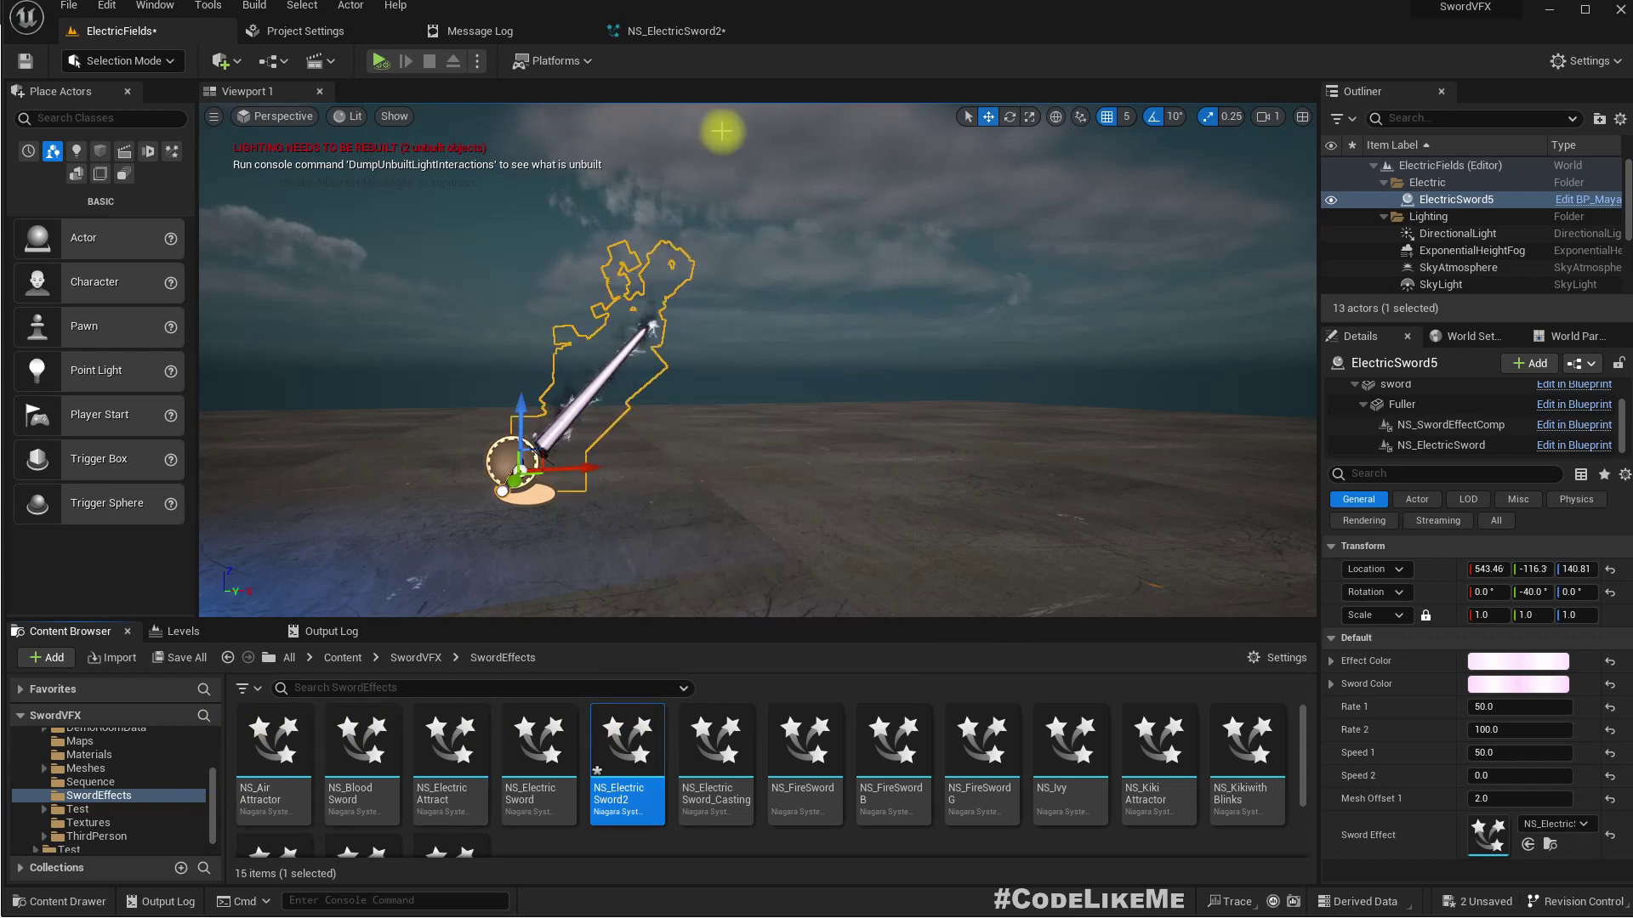
pyautogui.moveTo(563, 381); pyautogui.dragTo(382, 407, button='right')
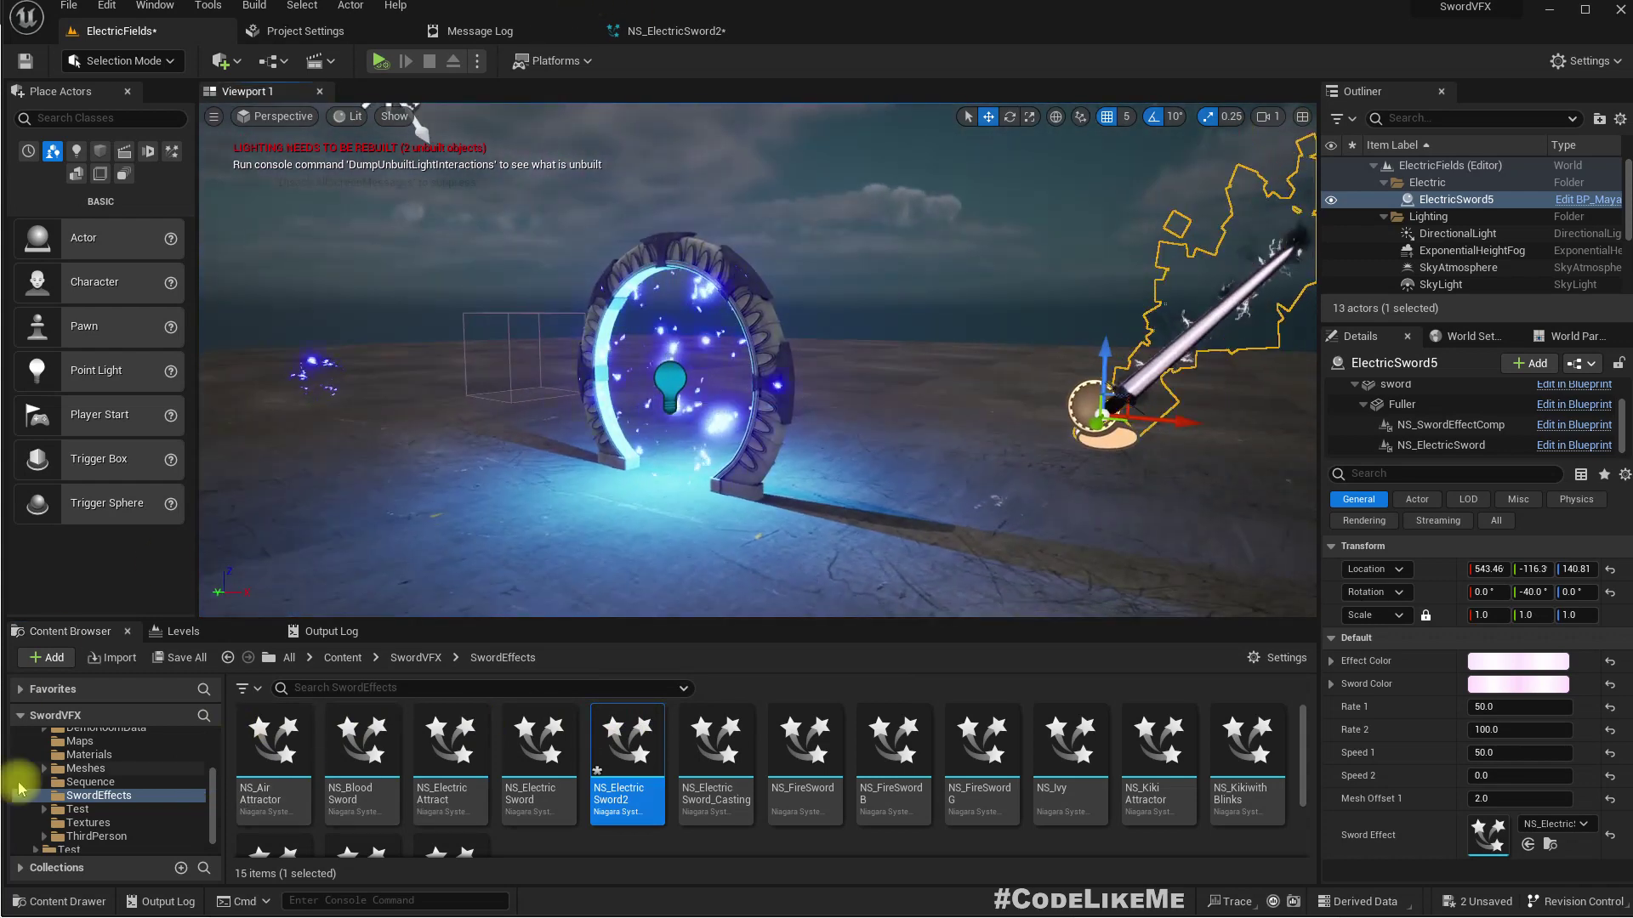
pyautogui.scroll(3, 128, 818)
pyautogui.click(36, 790)
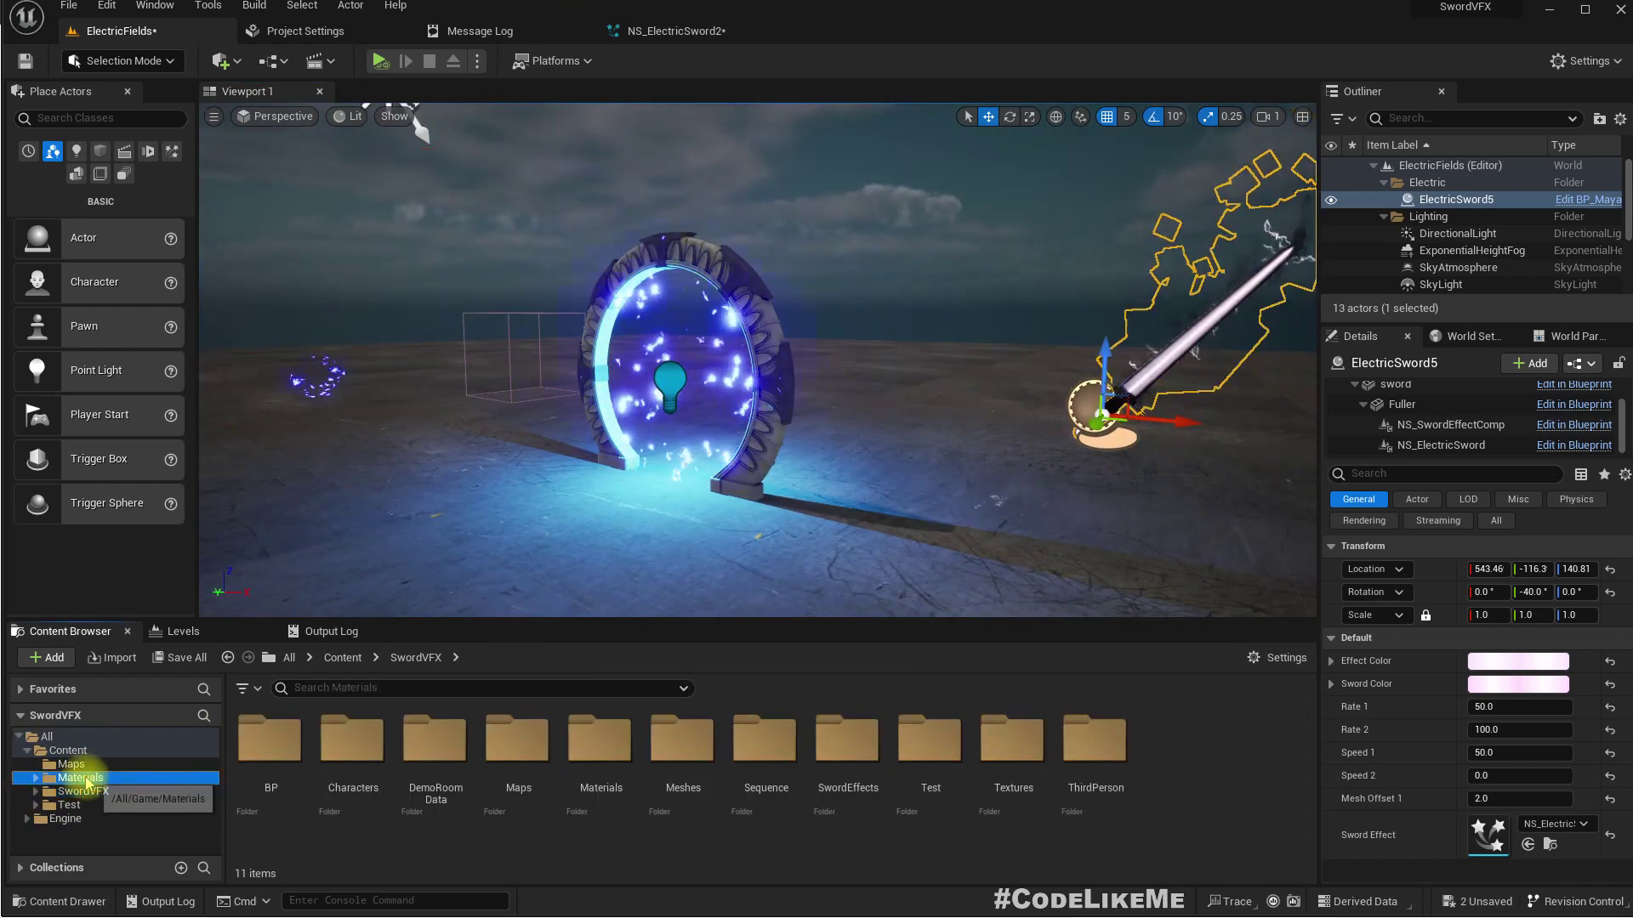
pyautogui.click(80, 778)
pyautogui.doubleClick(234, 738)
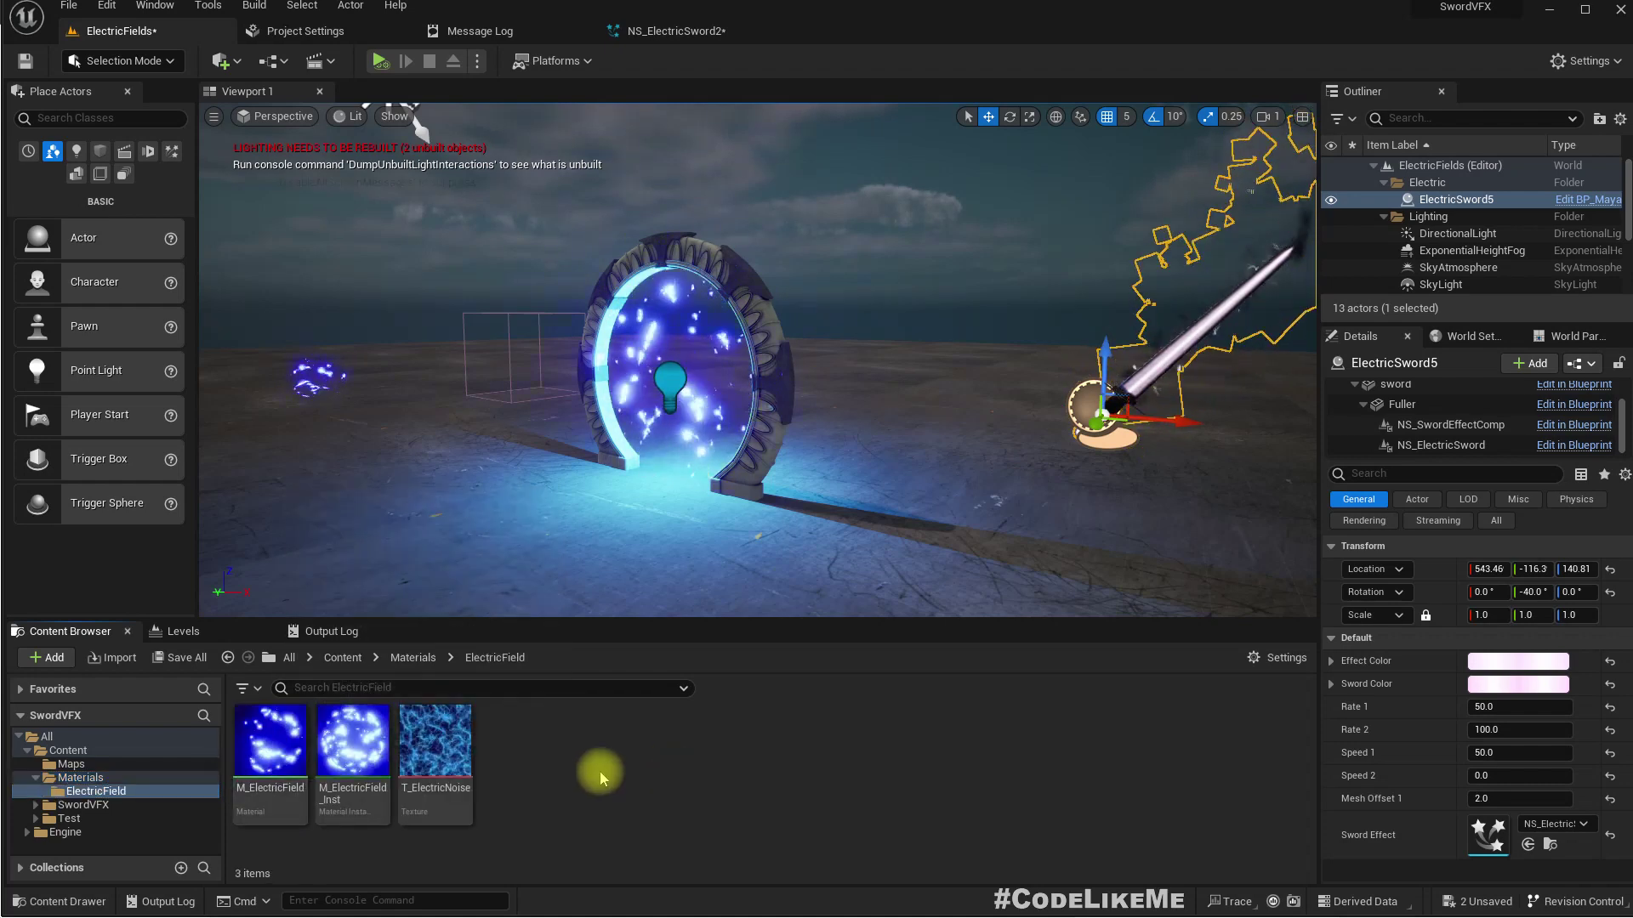
pyautogui.click(326, 731)
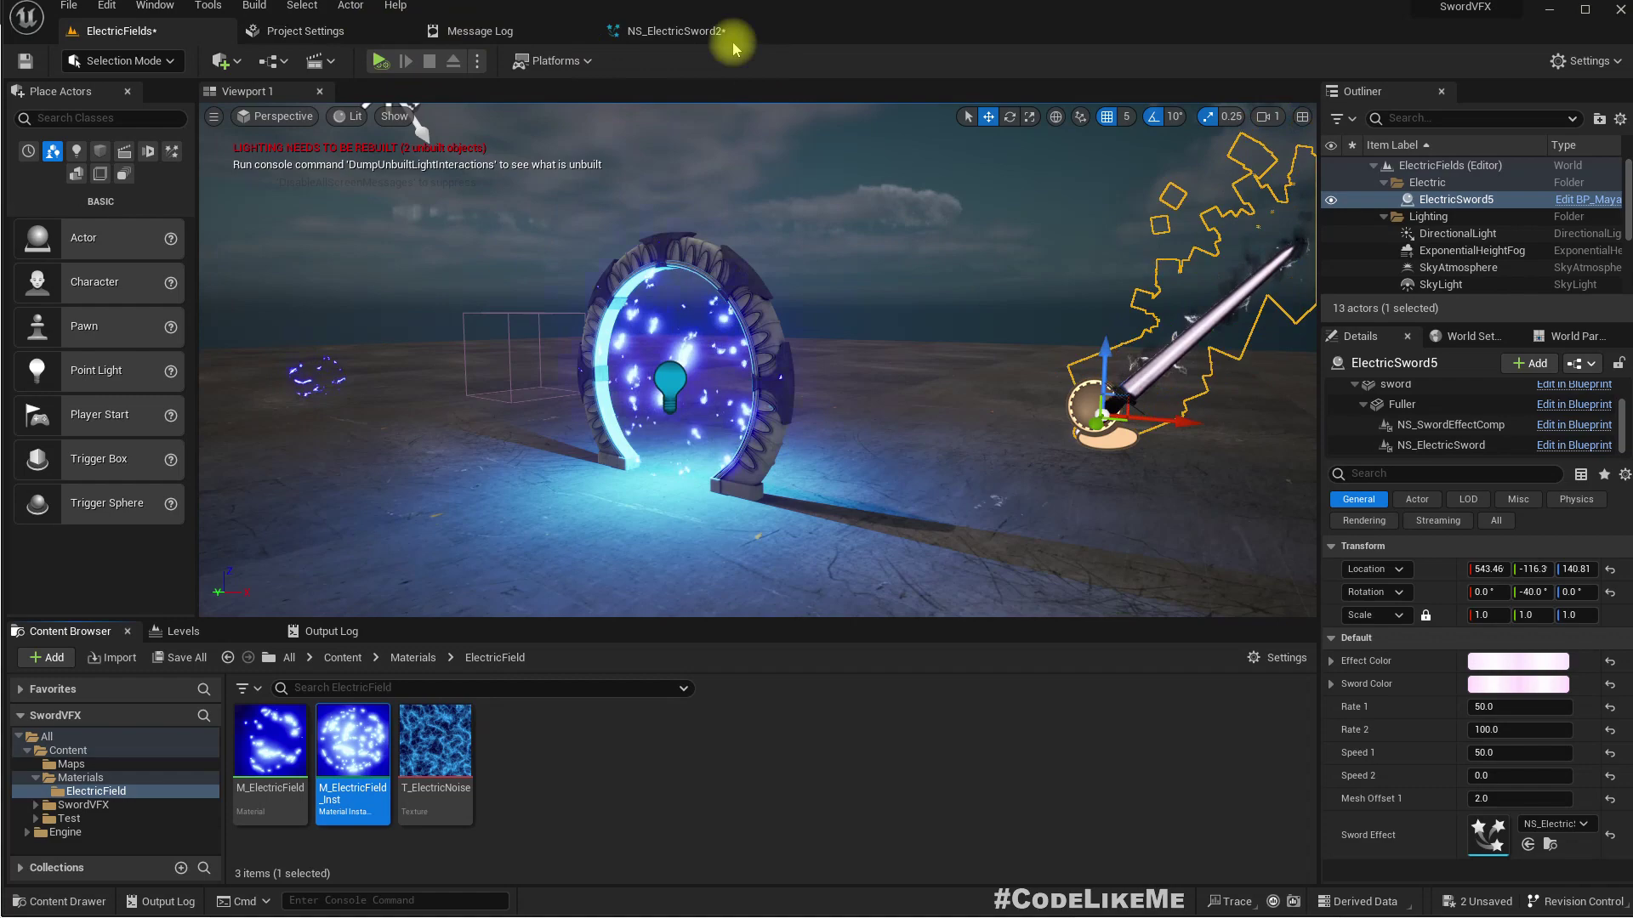
# Assign M_ElectricField_Inst as the Sprite Renderer material of the Lighting_Sparks emitter in NS_ElectricSword2
pyautogui.press('f')
pyautogui.moveTo(722, 239)
pyautogui.mouseDown(button='right')
pyautogui.moveTo(749, 241)
pyautogui.moveTo(693, 230)
pyautogui.moveTo(722, 239)
pyautogui.mouseUp(button='right')
pyautogui.press('w')
pyautogui.click(646, 31)
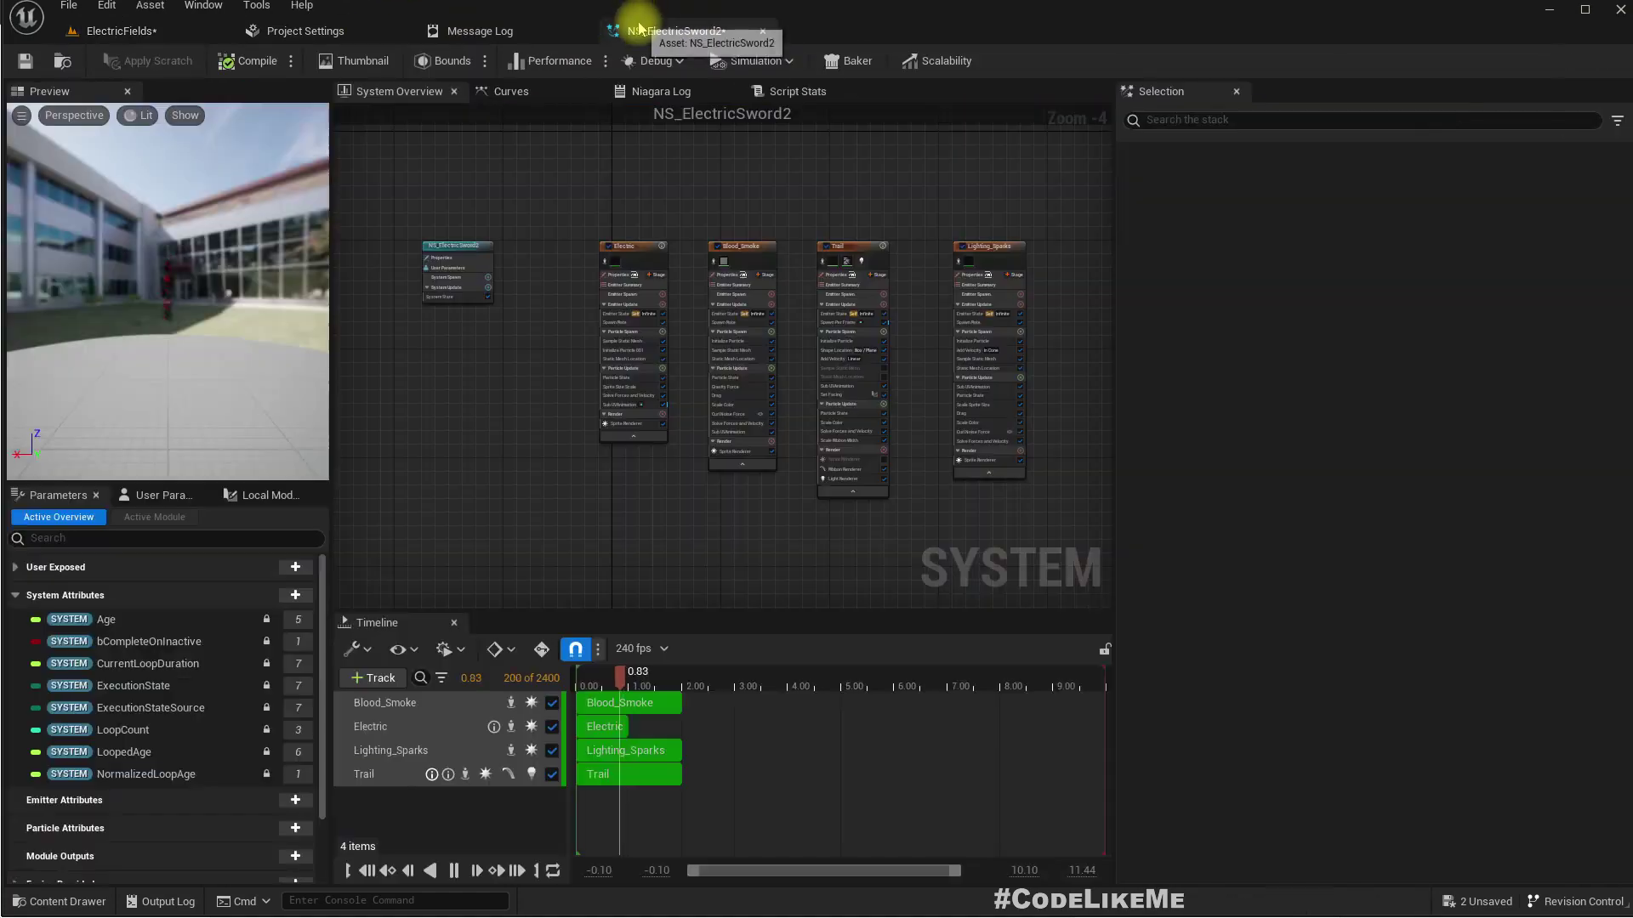
pyautogui.click(952, 437)
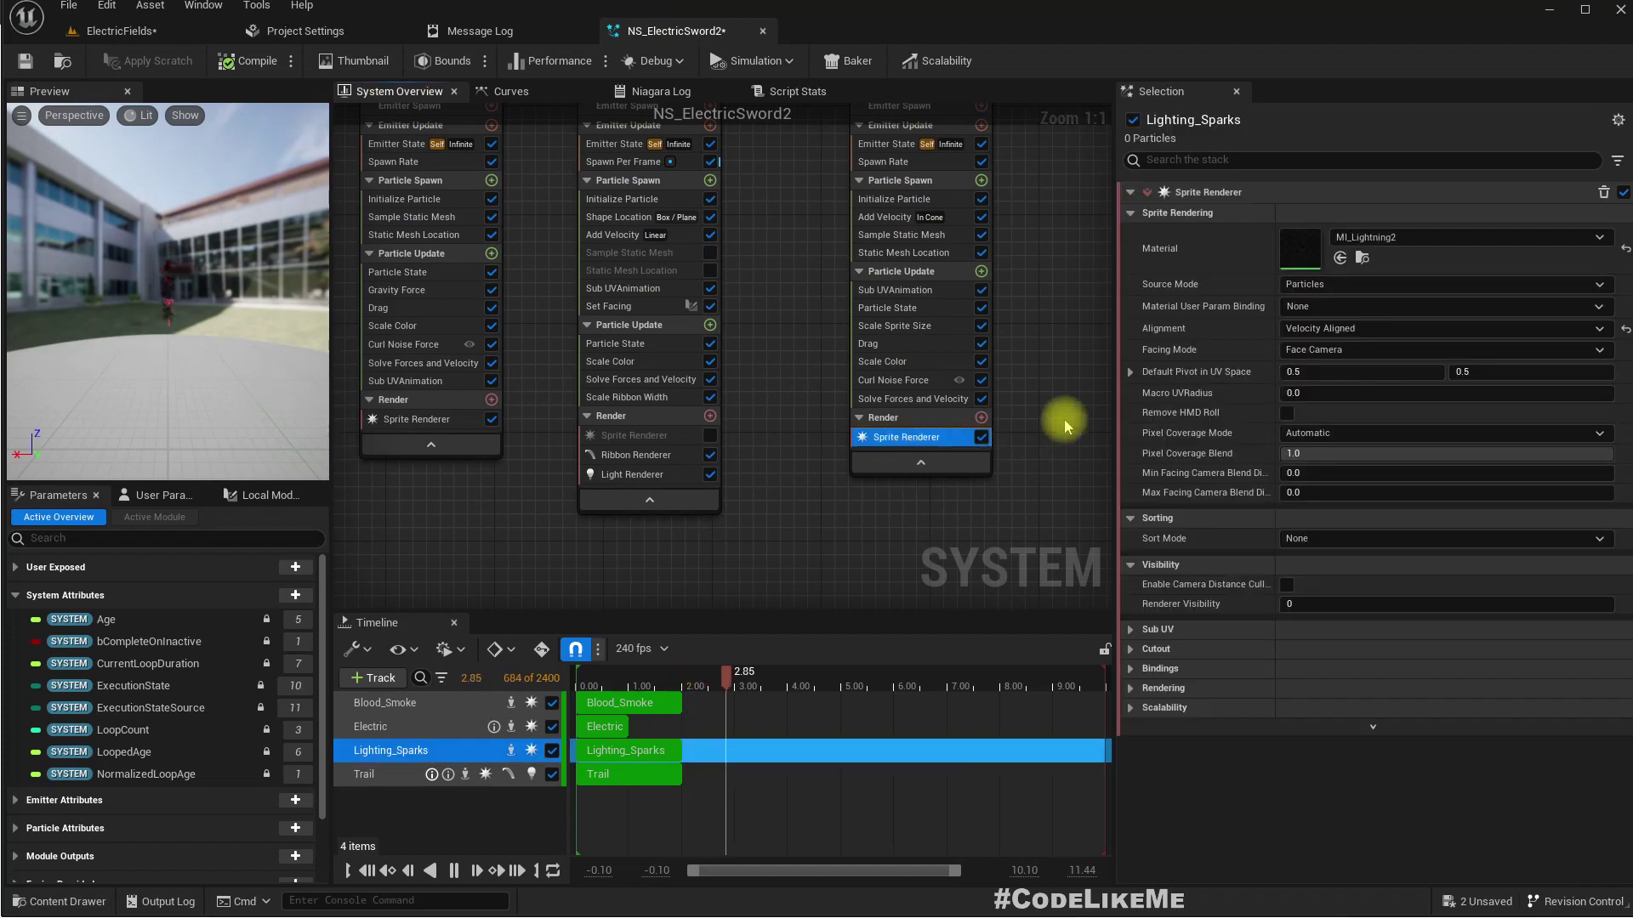
pyautogui.click(1339, 258)
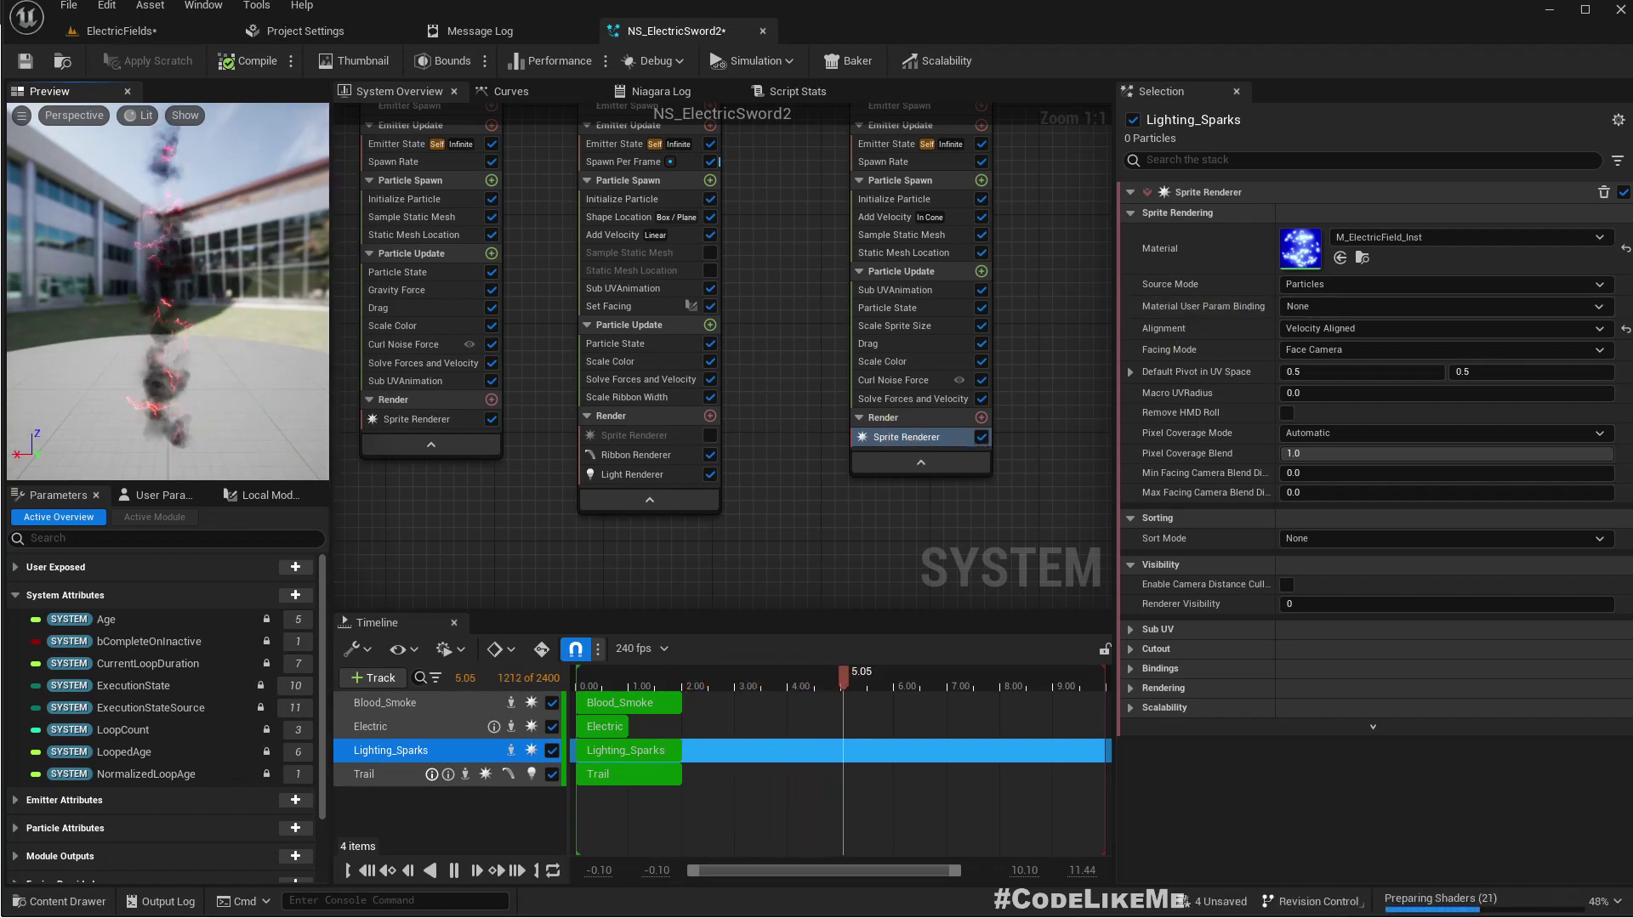
# Undo the recent edits to the Lighting_Sparks emitter until its Sprite Renderer material is MI_Lightning2 again
pyautogui.moveTo(777, 380); pyautogui.dragTo(755, 516, button='right')
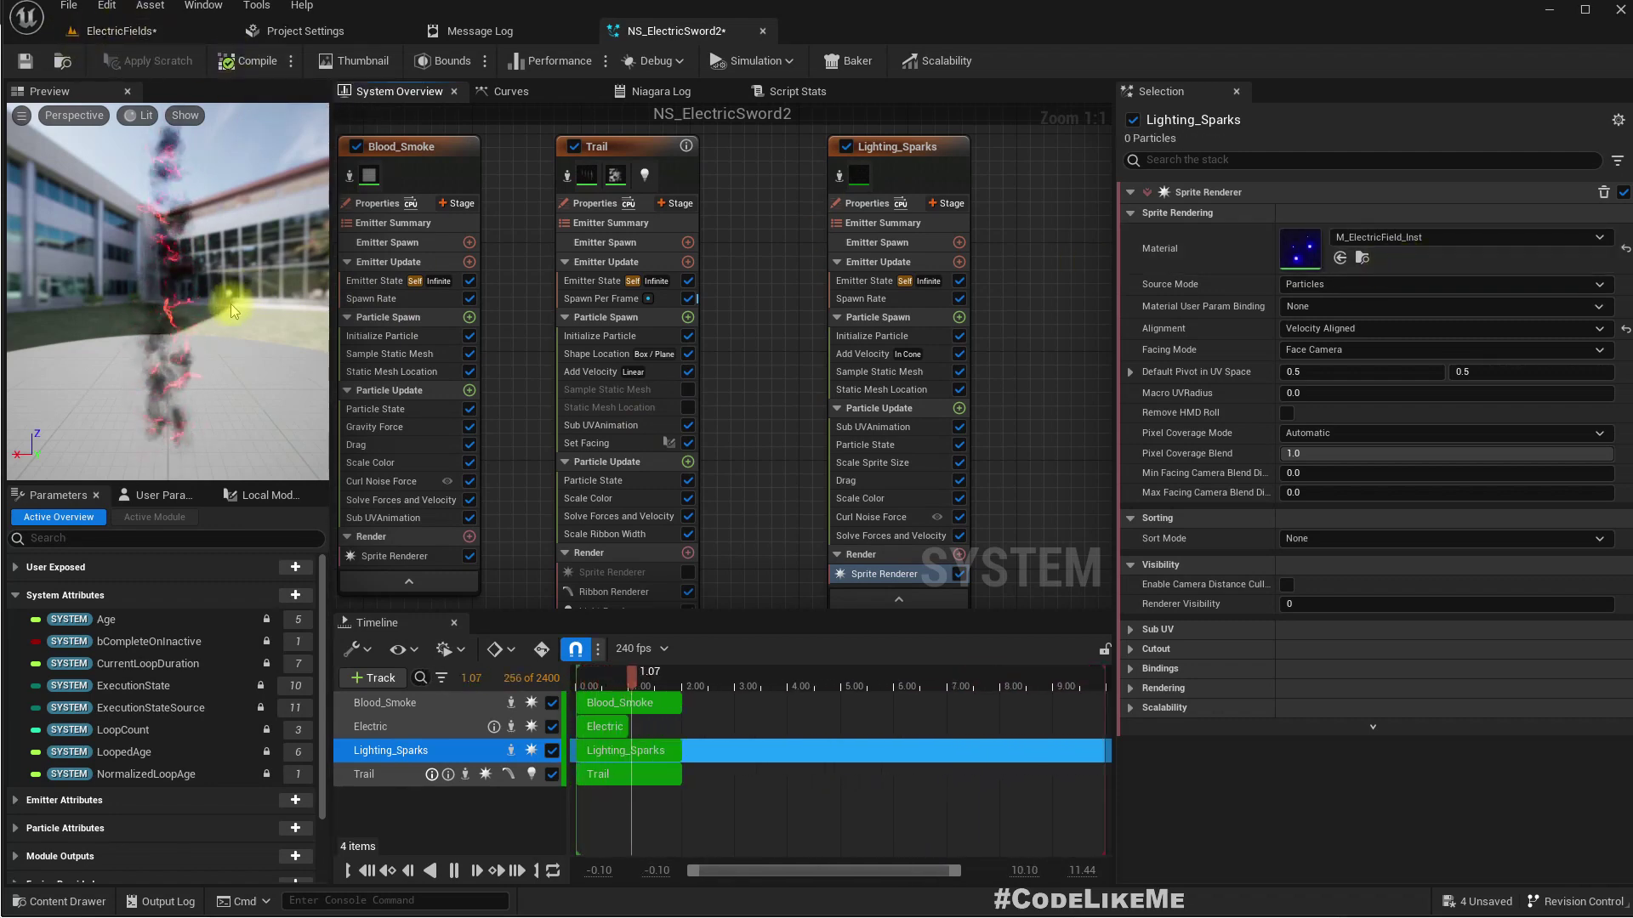
pyautogui.moveTo(779, 322); pyautogui.dragTo(812, 334, button='right')
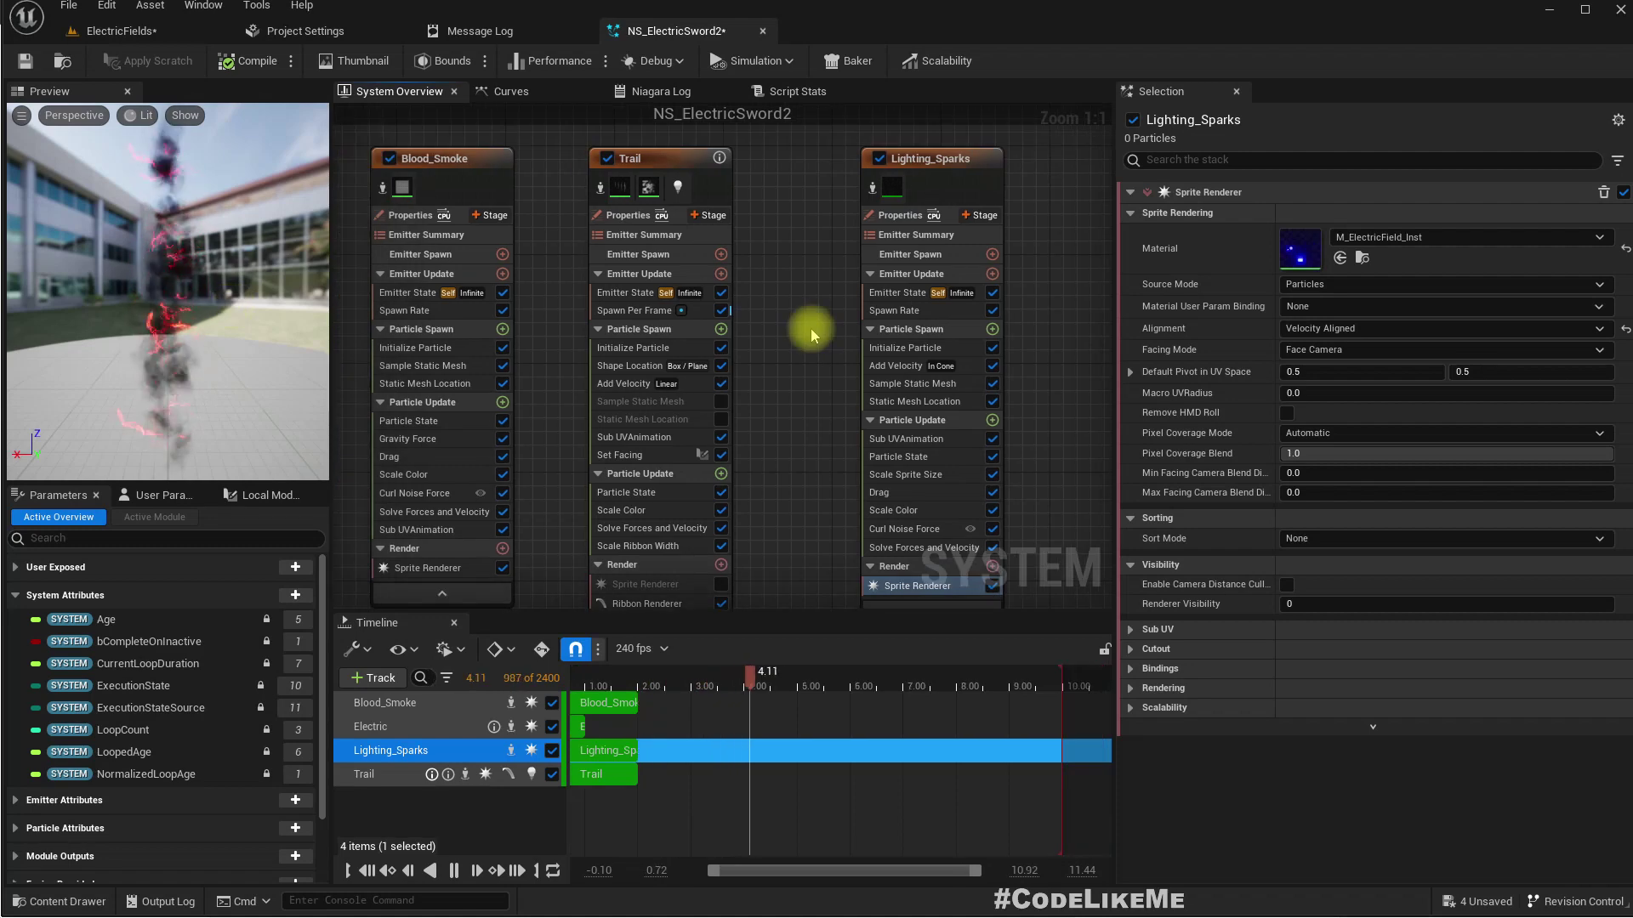
pyautogui.click(897, 586)
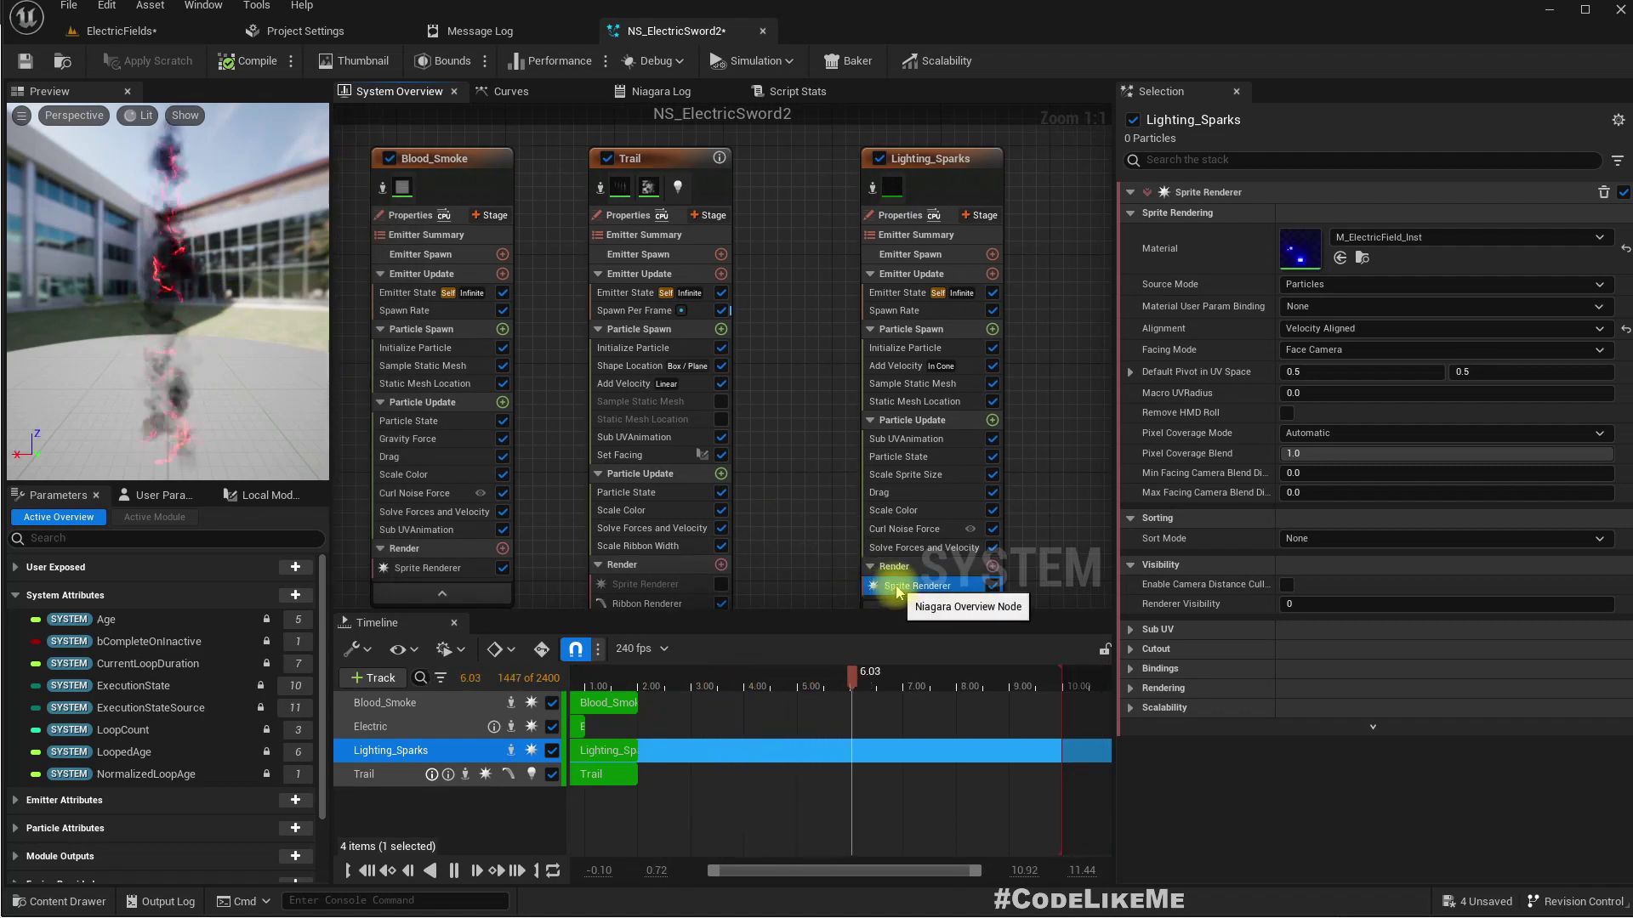
pyautogui.hotkey('ctrl', 'z')
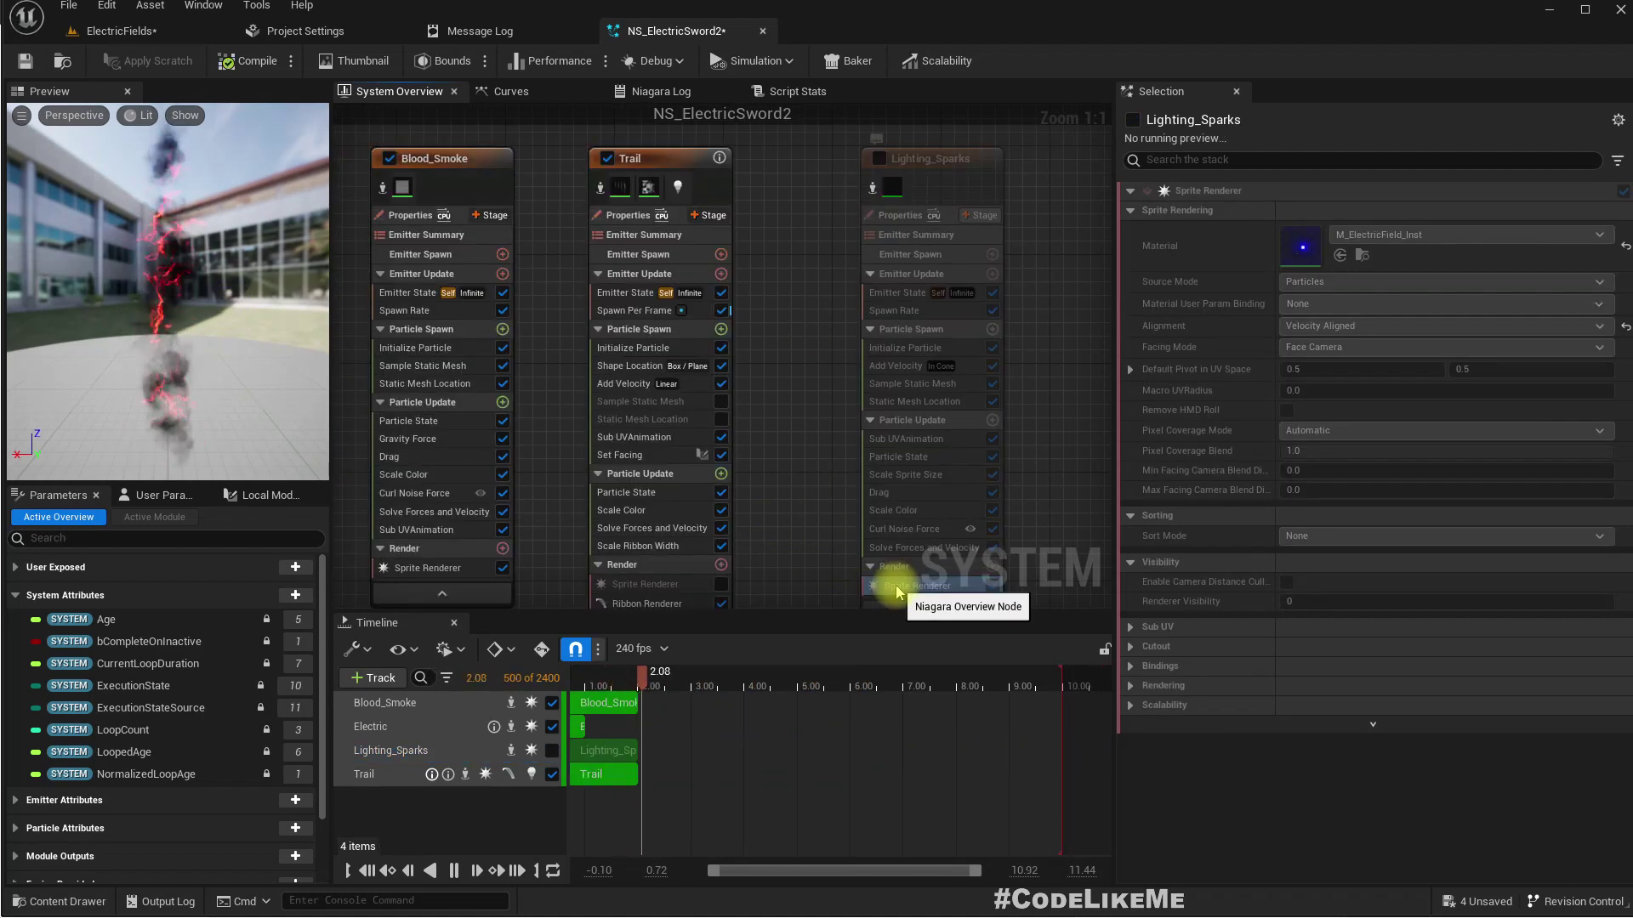
pyautogui.hotkey('ctrl', 'z')
pyautogui.hotkey('ctrl', 'z')
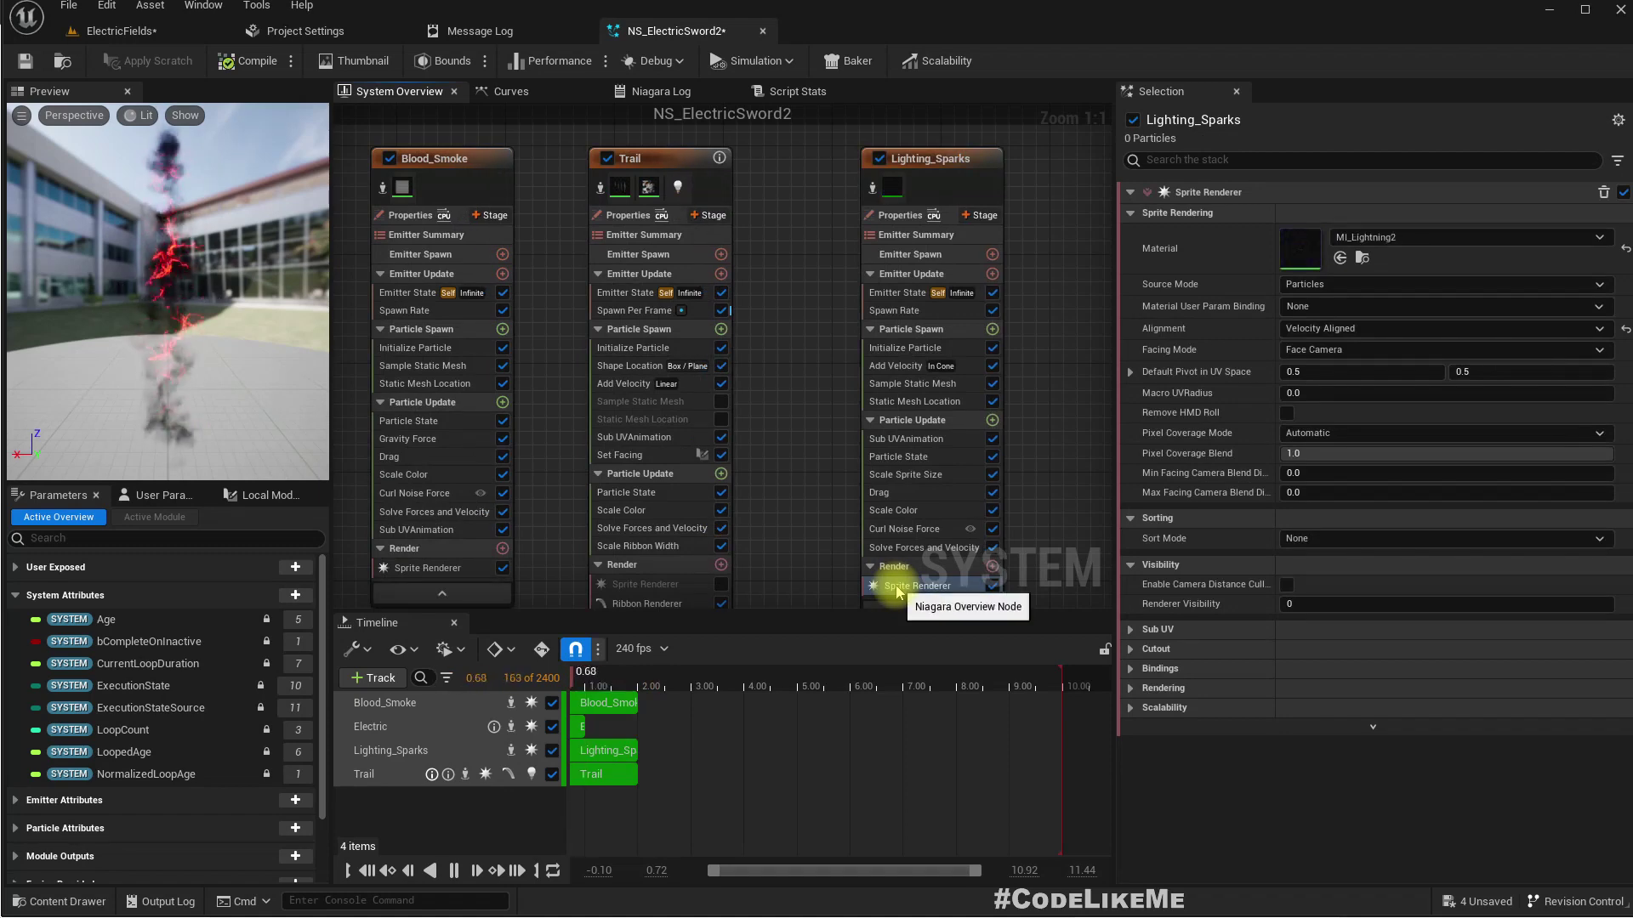
# Assign M_ElectricField_Inst as the Sprite Renderer material of the Electric emitter
pyautogui.moveTo(816, 473); pyautogui.dragTo(879, 467, button='right')
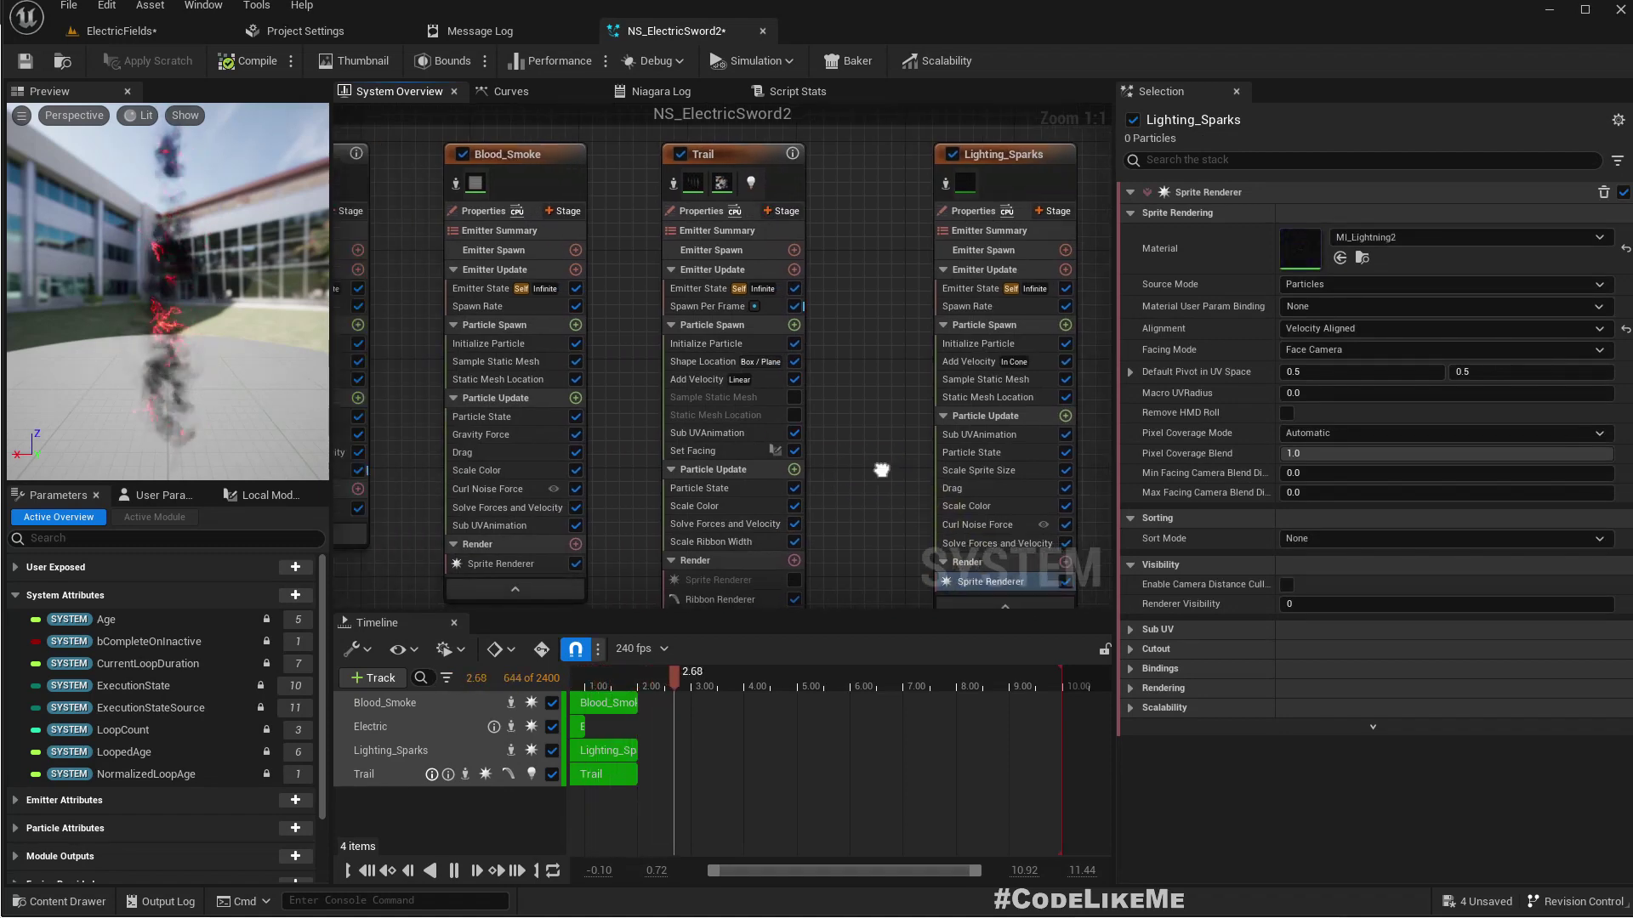
pyautogui.moveTo(427, 496); pyautogui.dragTo(818, 568, button='right')
pyautogui.moveTo(645, 585); pyautogui.dragTo(584, 397, button='right')
pyautogui.click(587, 394)
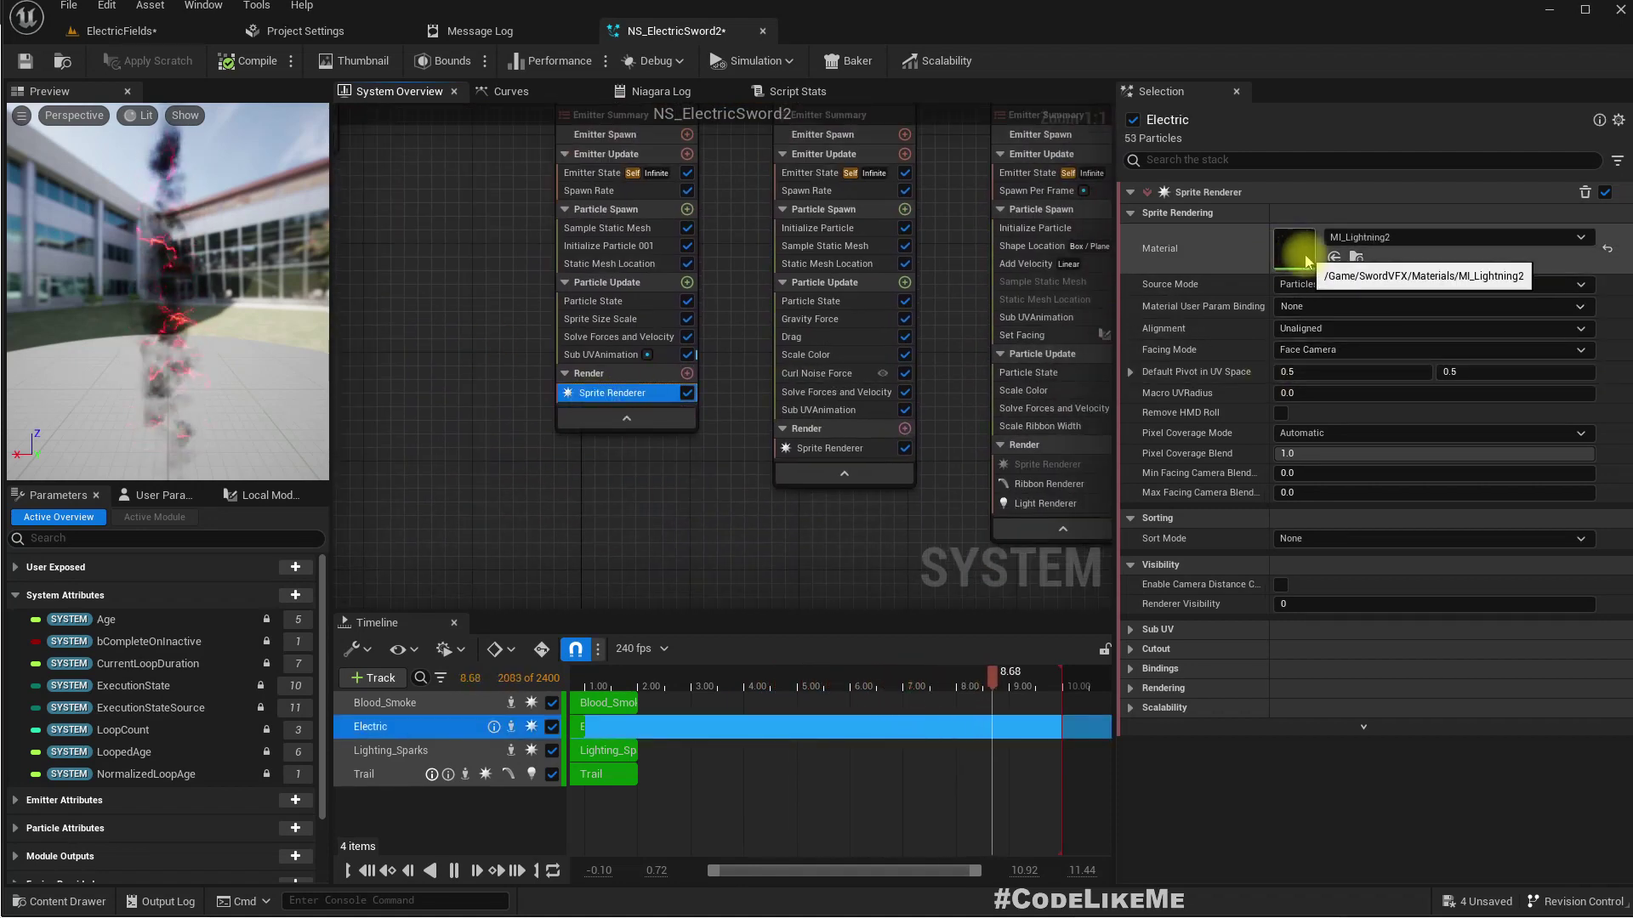
pyautogui.click(1356, 256)
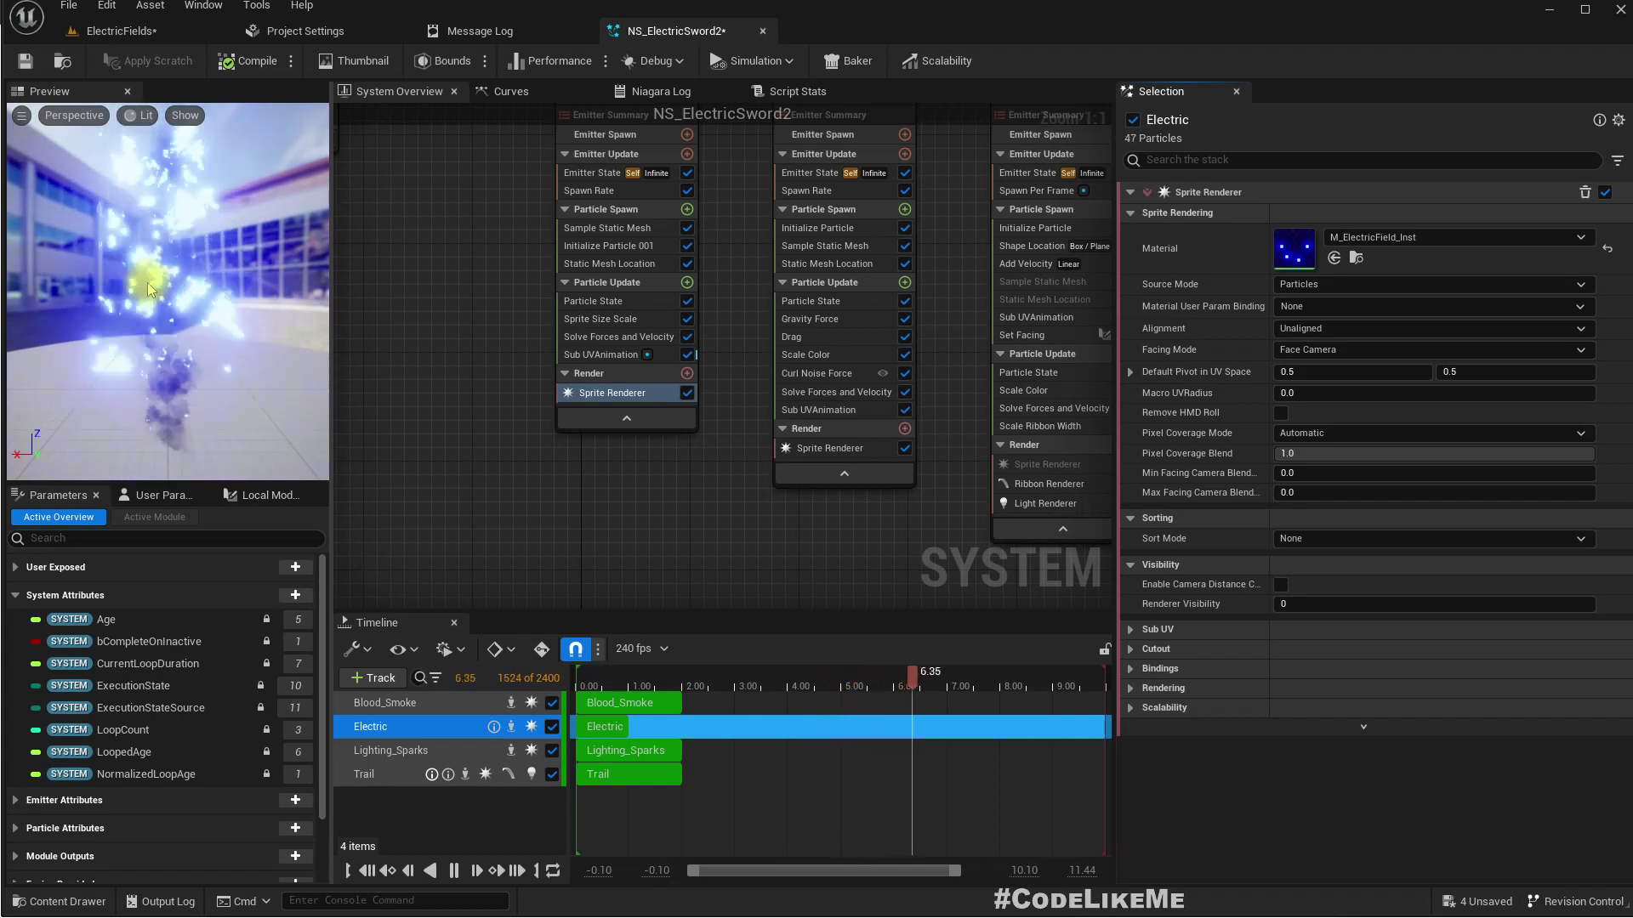
# Set NS_ElectricSword2 as the Sword Effect of the ElectricSword5 actor in the ElectricFields level and deselect the sword
pyautogui.click(62, 65)
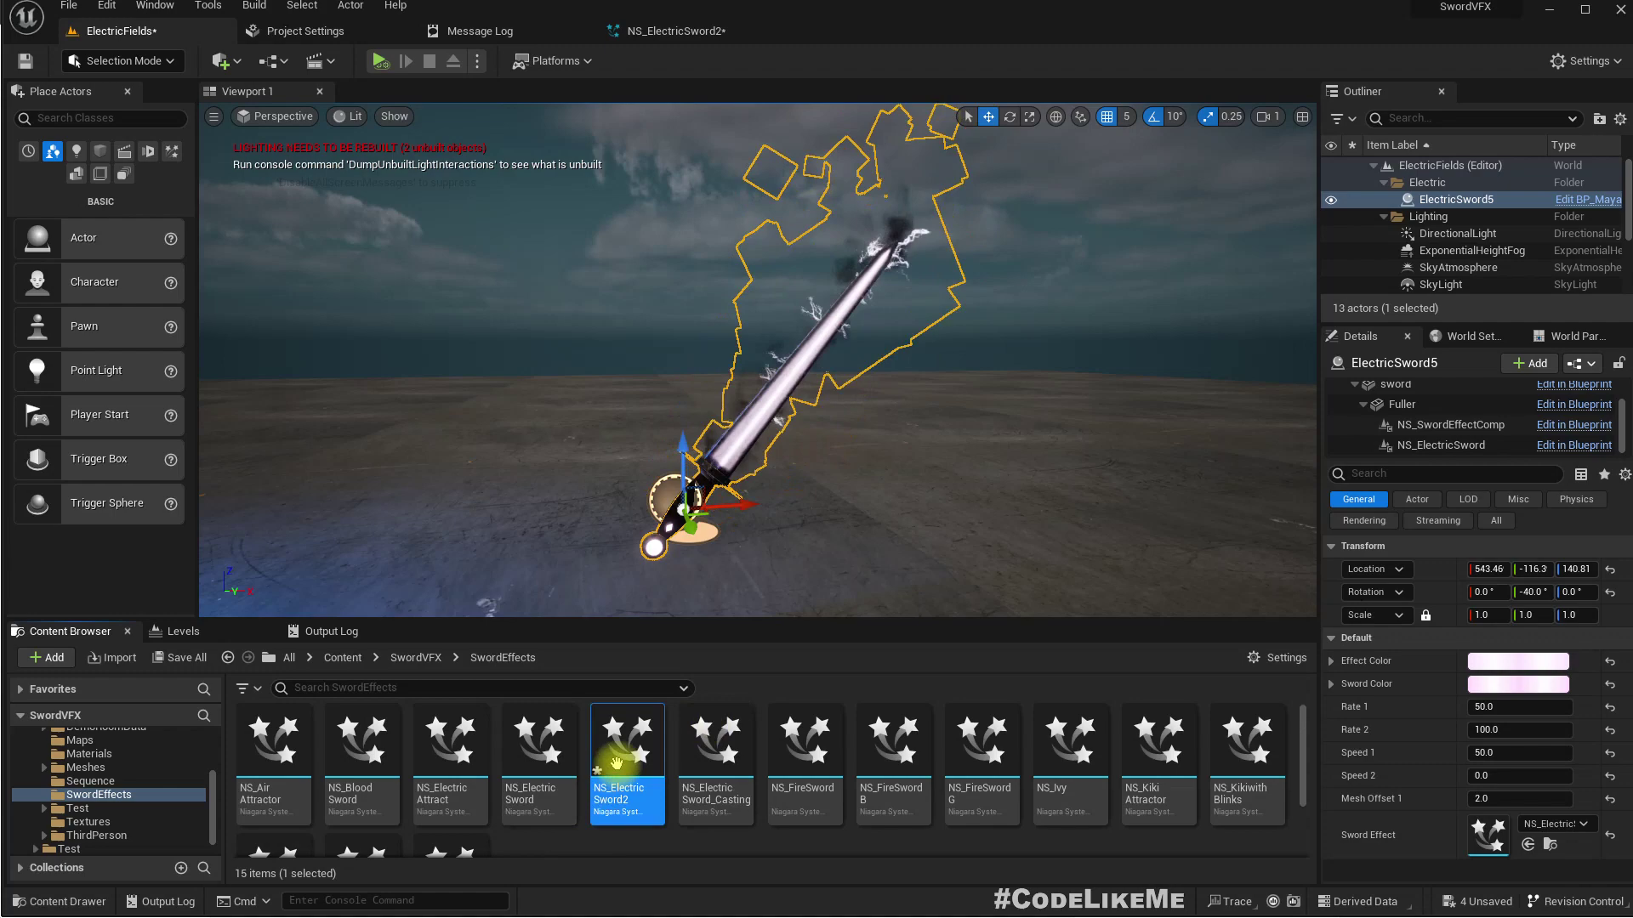
pyautogui.click(1528, 848)
pyautogui.click(911, 366)
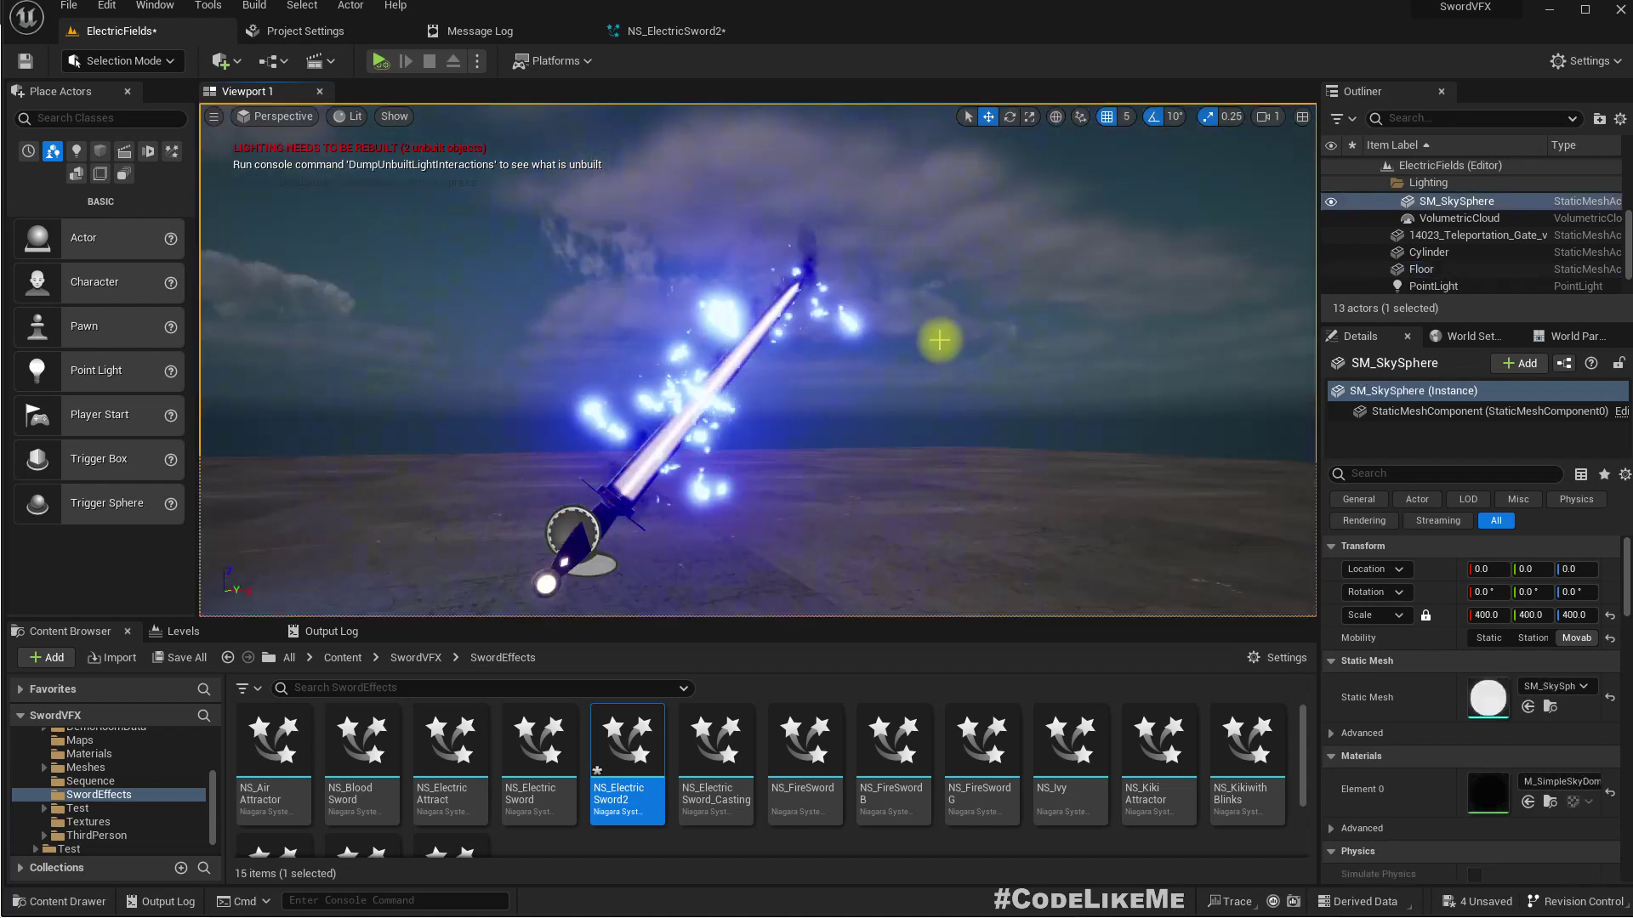
# Examine the Electric emitter's particle initialization in NS_ElectricSword2 and its M_ElectricField_Inst material instance, then return to the system
pyautogui.click(696, 33)
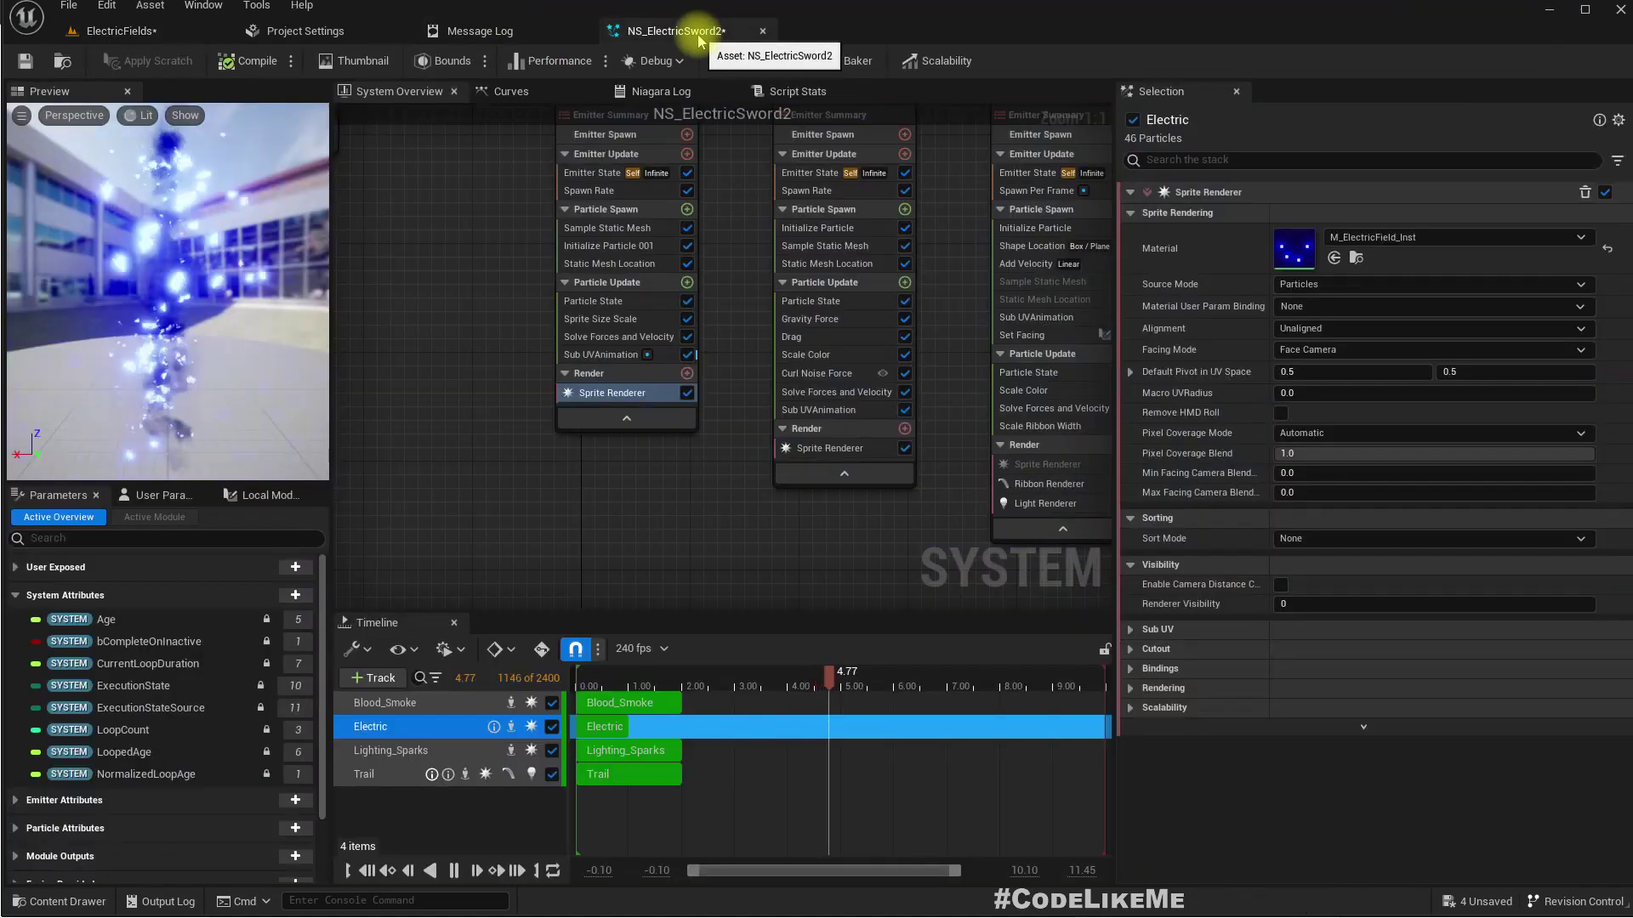
pyautogui.moveTo(495, 385); pyautogui.dragTo(502, 576, button='right')
pyautogui.moveTo(507, 346); pyautogui.dragTo(497, 279, button='right')
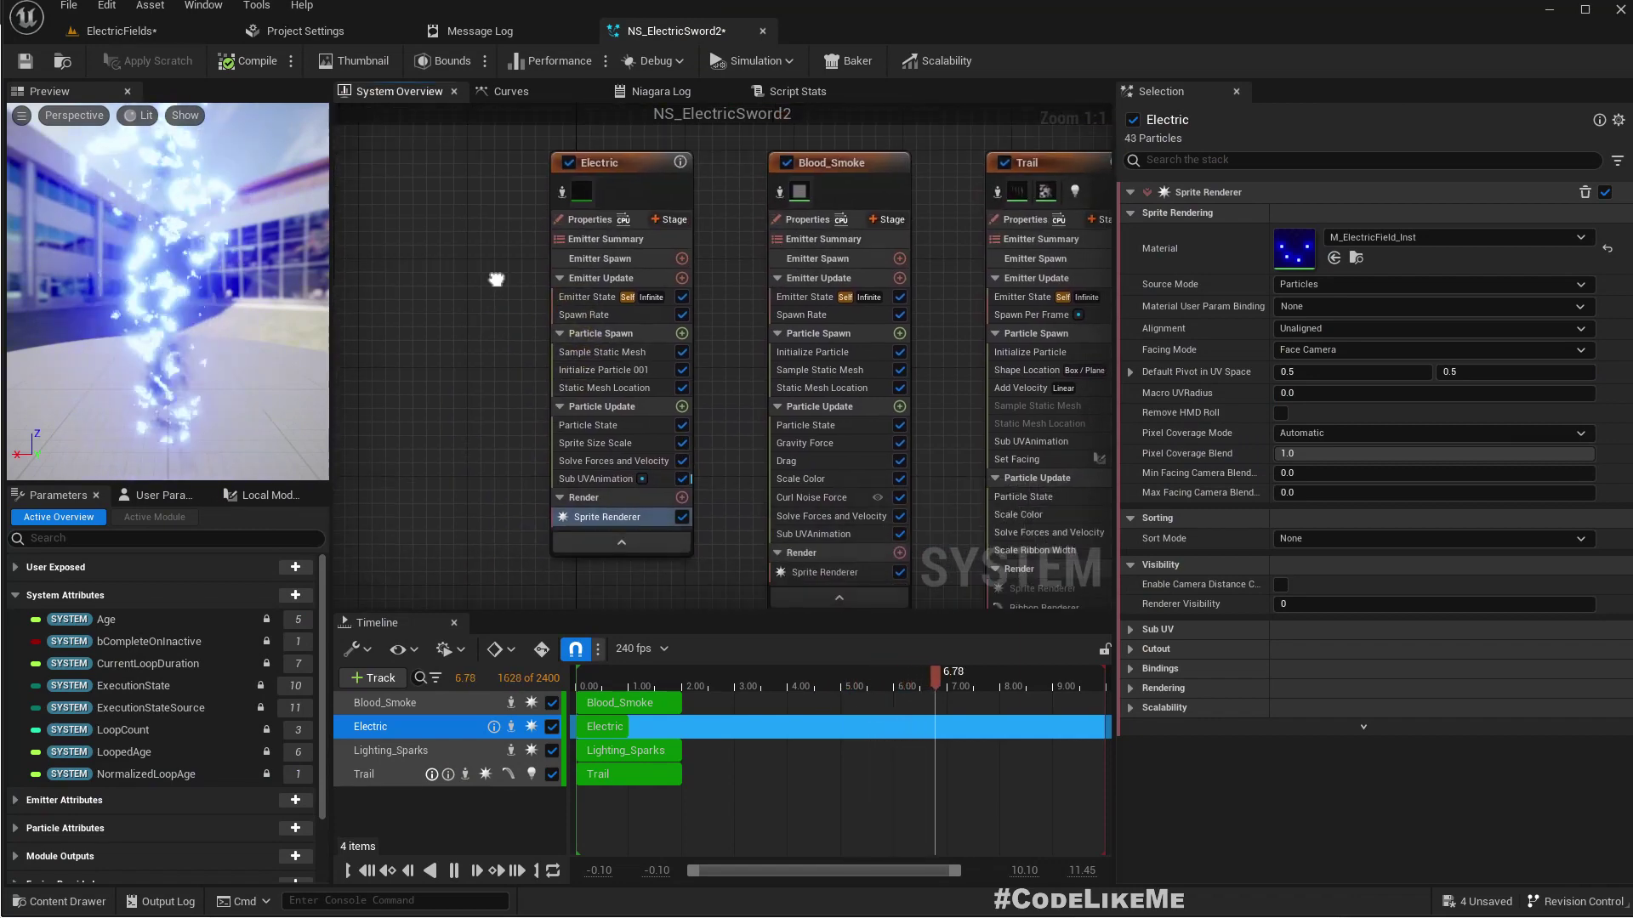
pyautogui.click(595, 314)
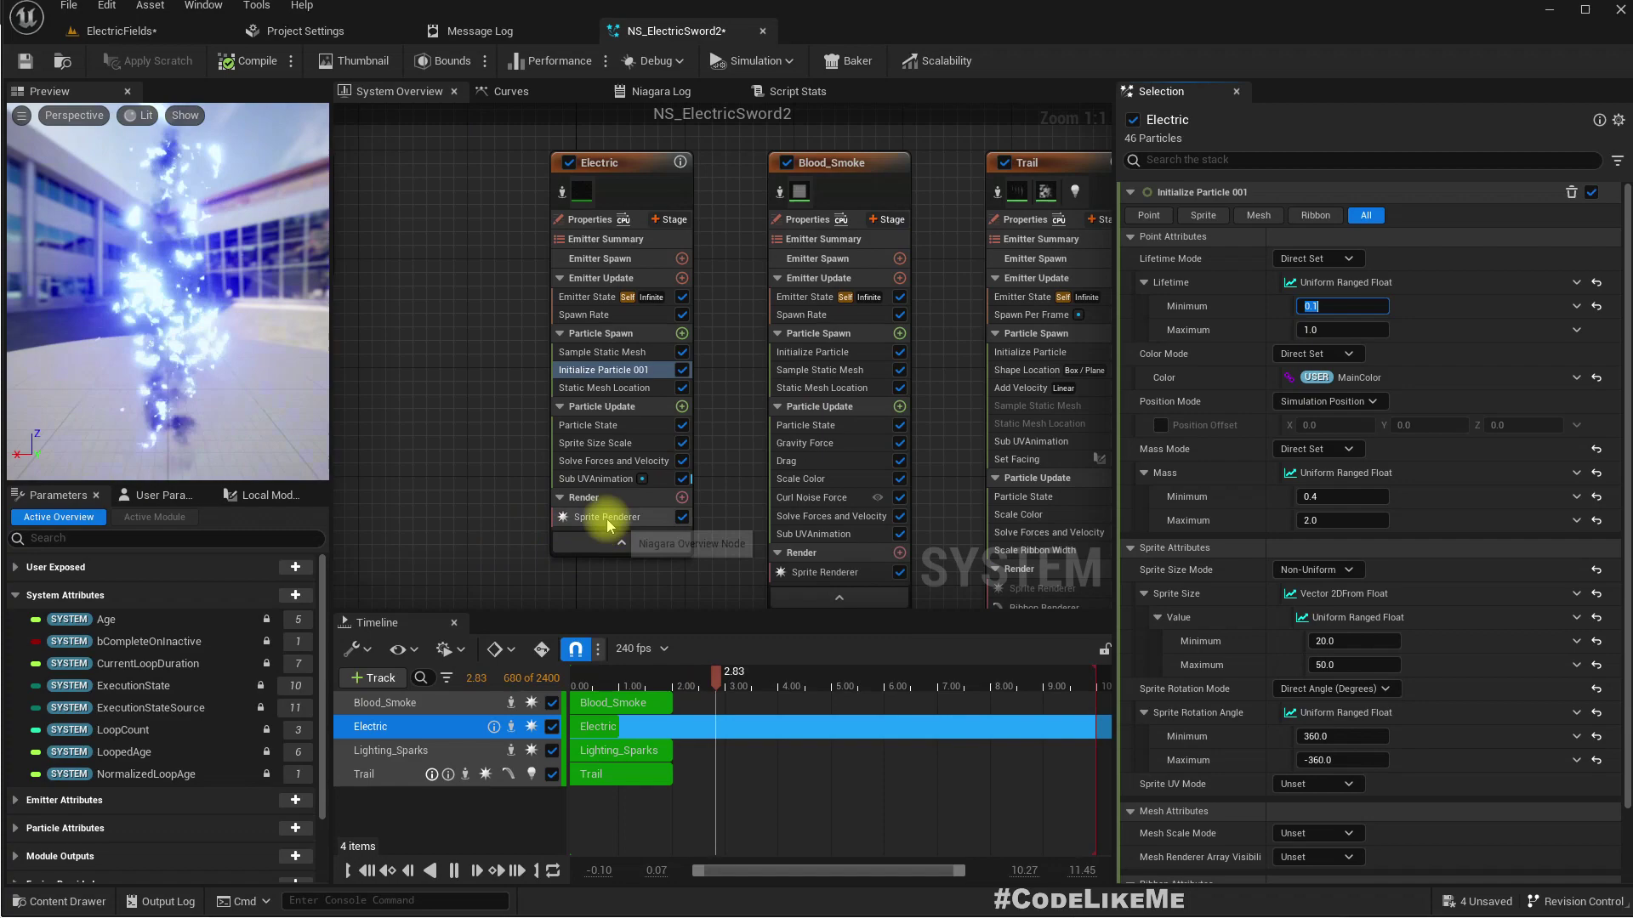
pyautogui.click(609, 519)
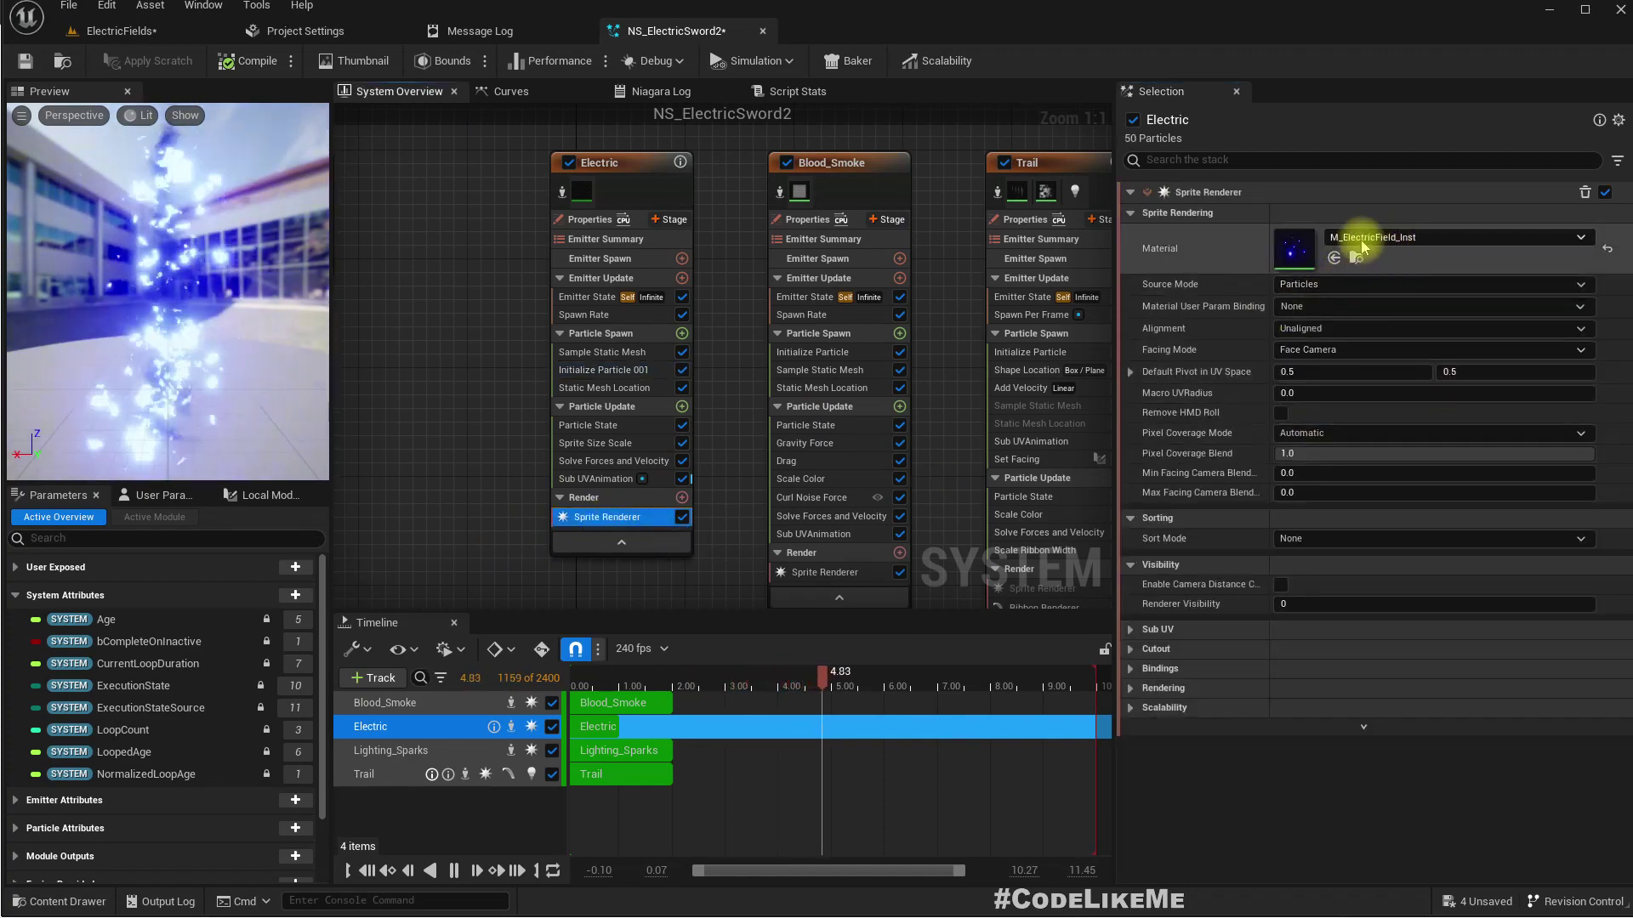
pyautogui.doubleClick(1288, 249)
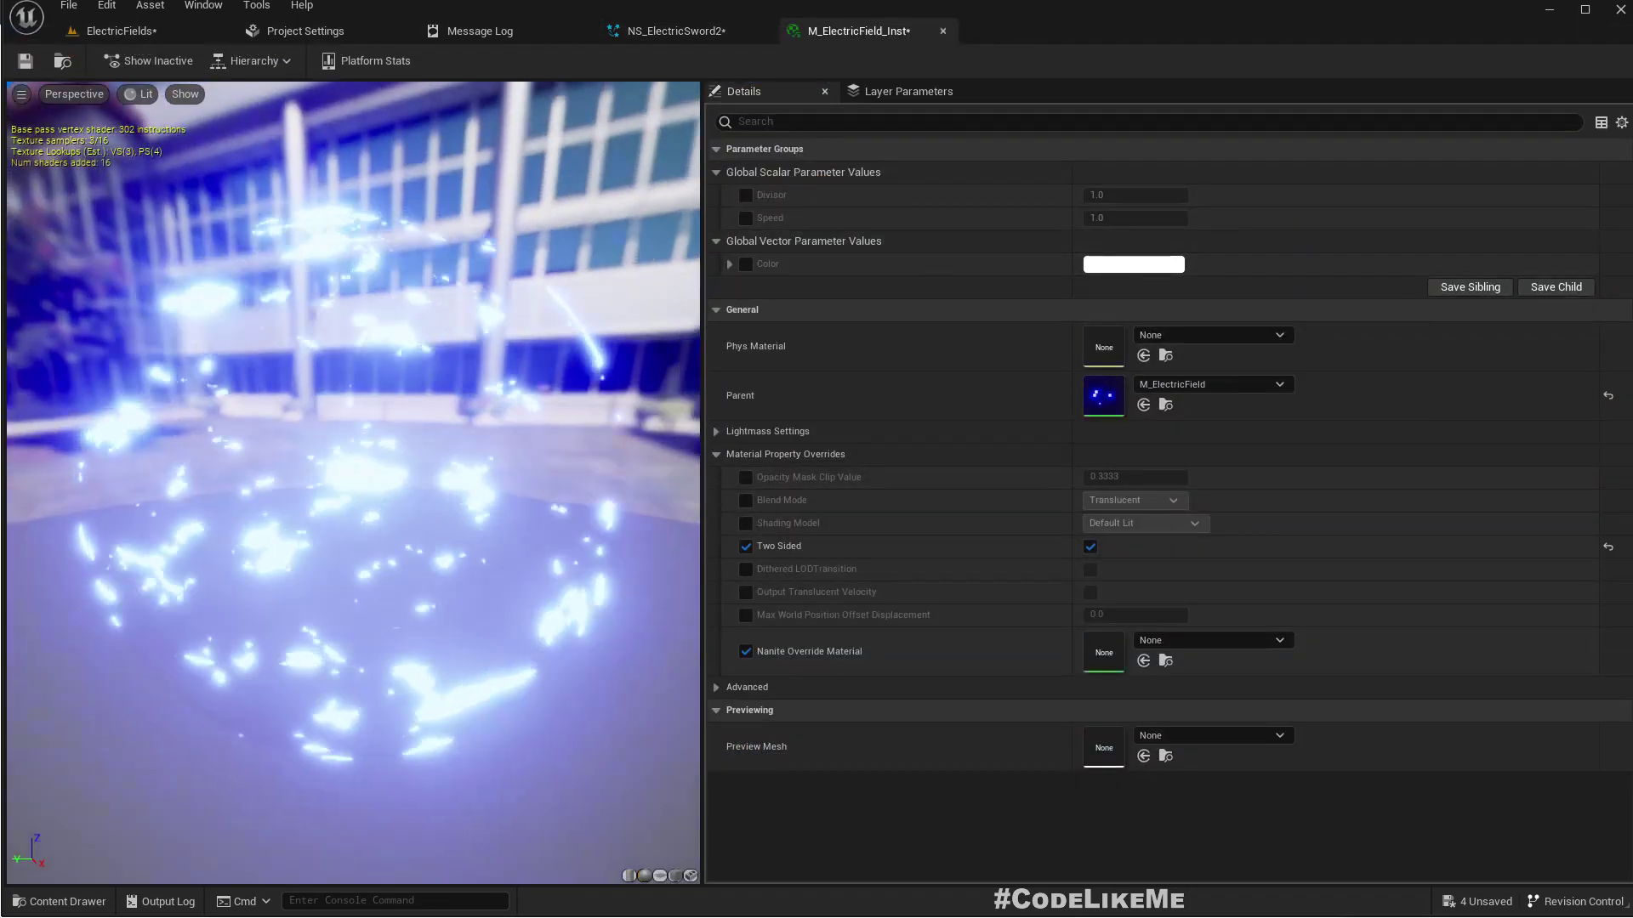
pyautogui.moveTo(323, 271)
pyautogui.mouseDown()
pyautogui.moveTo(463, 264)
pyautogui.moveTo(323, 270)
pyautogui.mouseUp()
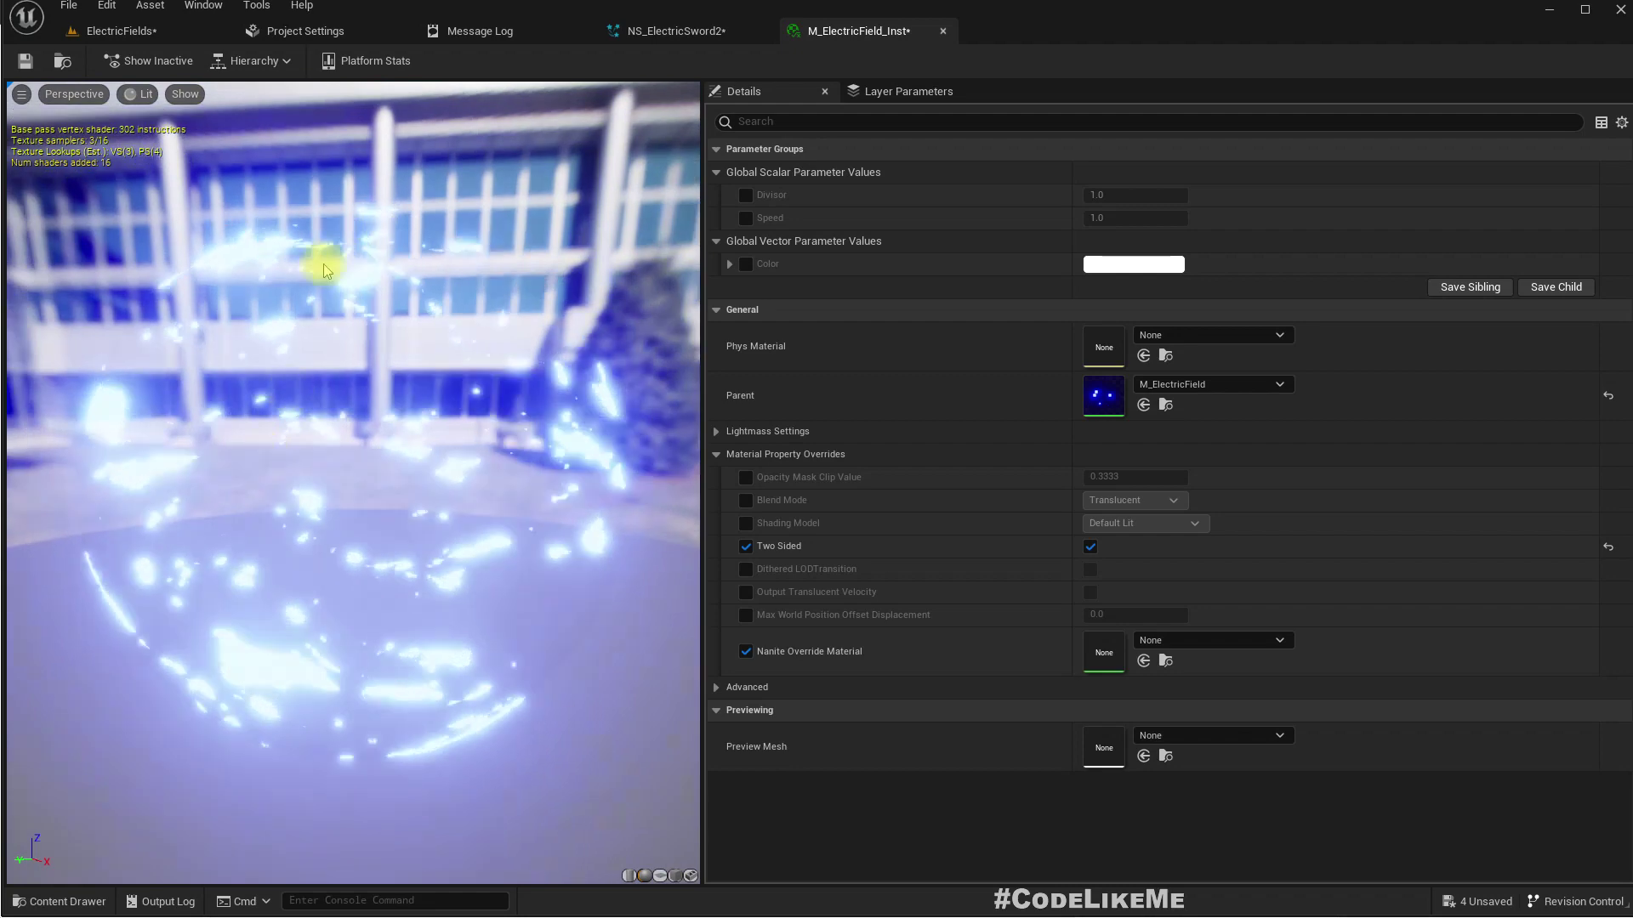
pyautogui.click(622, 22)
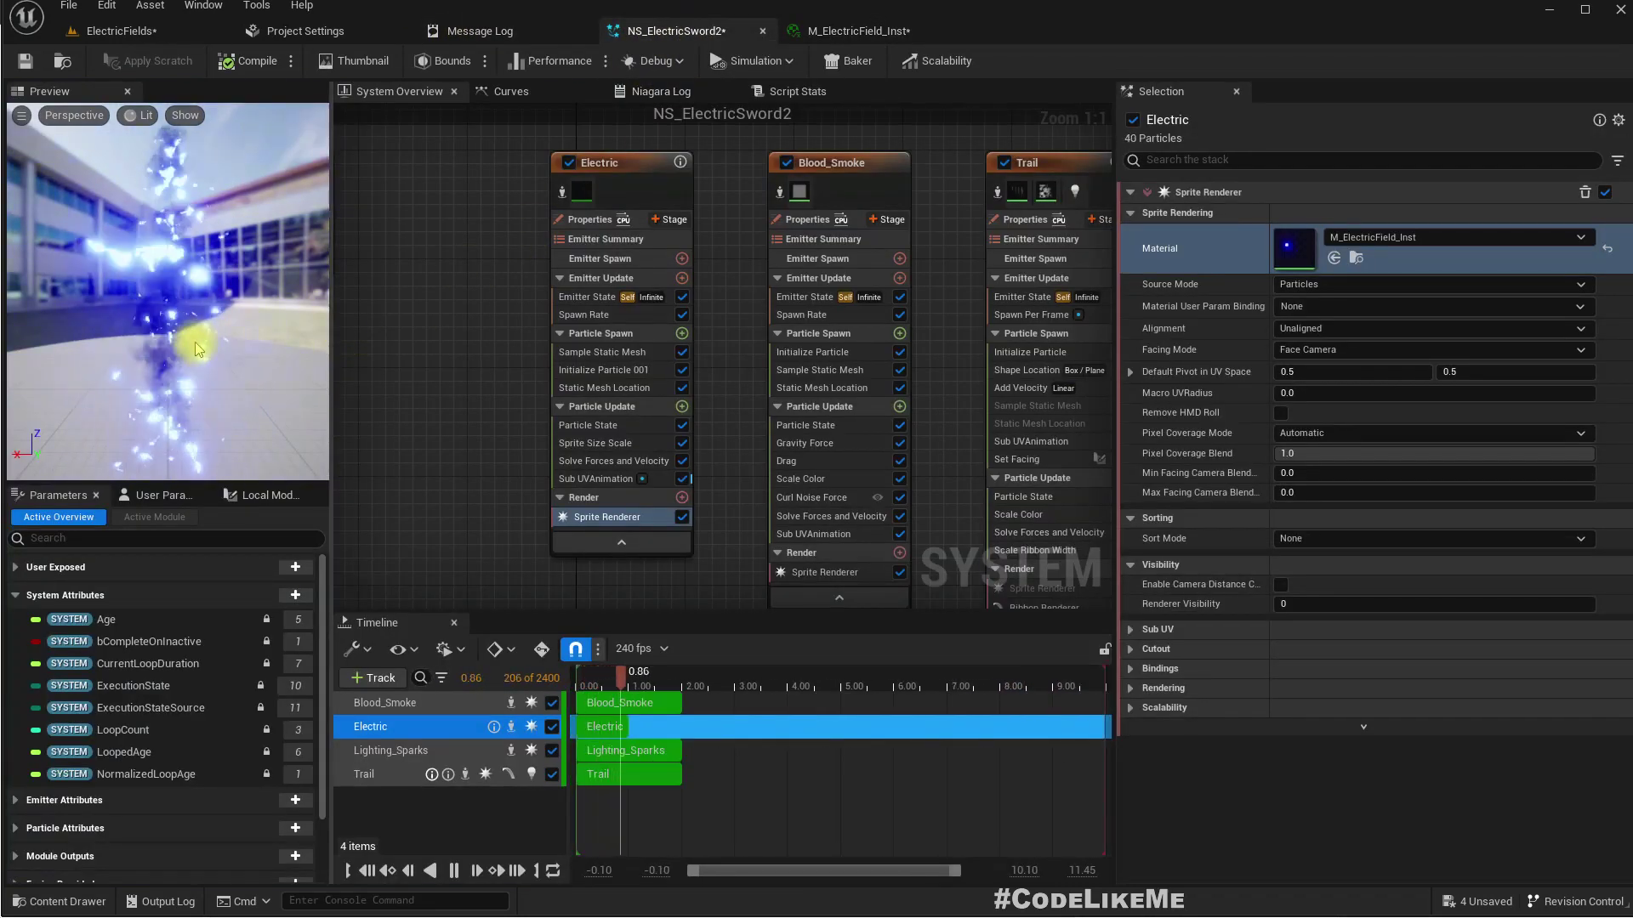
# Pause the NS_ElectricSword2 preview at about 4.44 seconds and examine the sparks from near, far and another angle
pyautogui.click(816, 678)
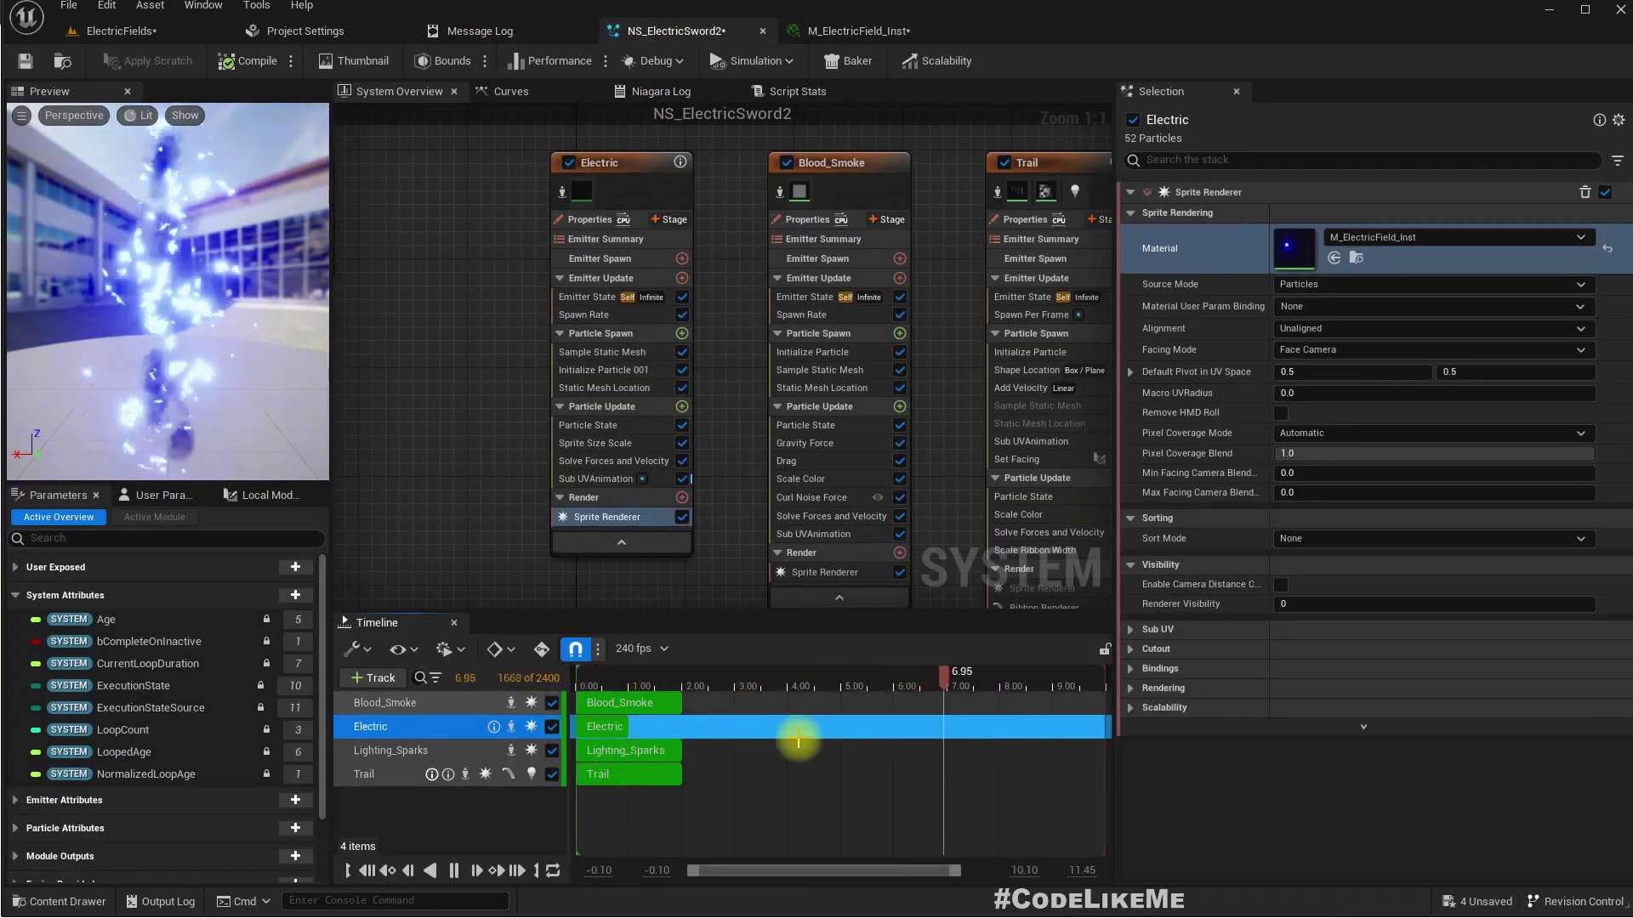
pyautogui.moveTo(1013, 679); pyautogui.dragTo(812, 696)
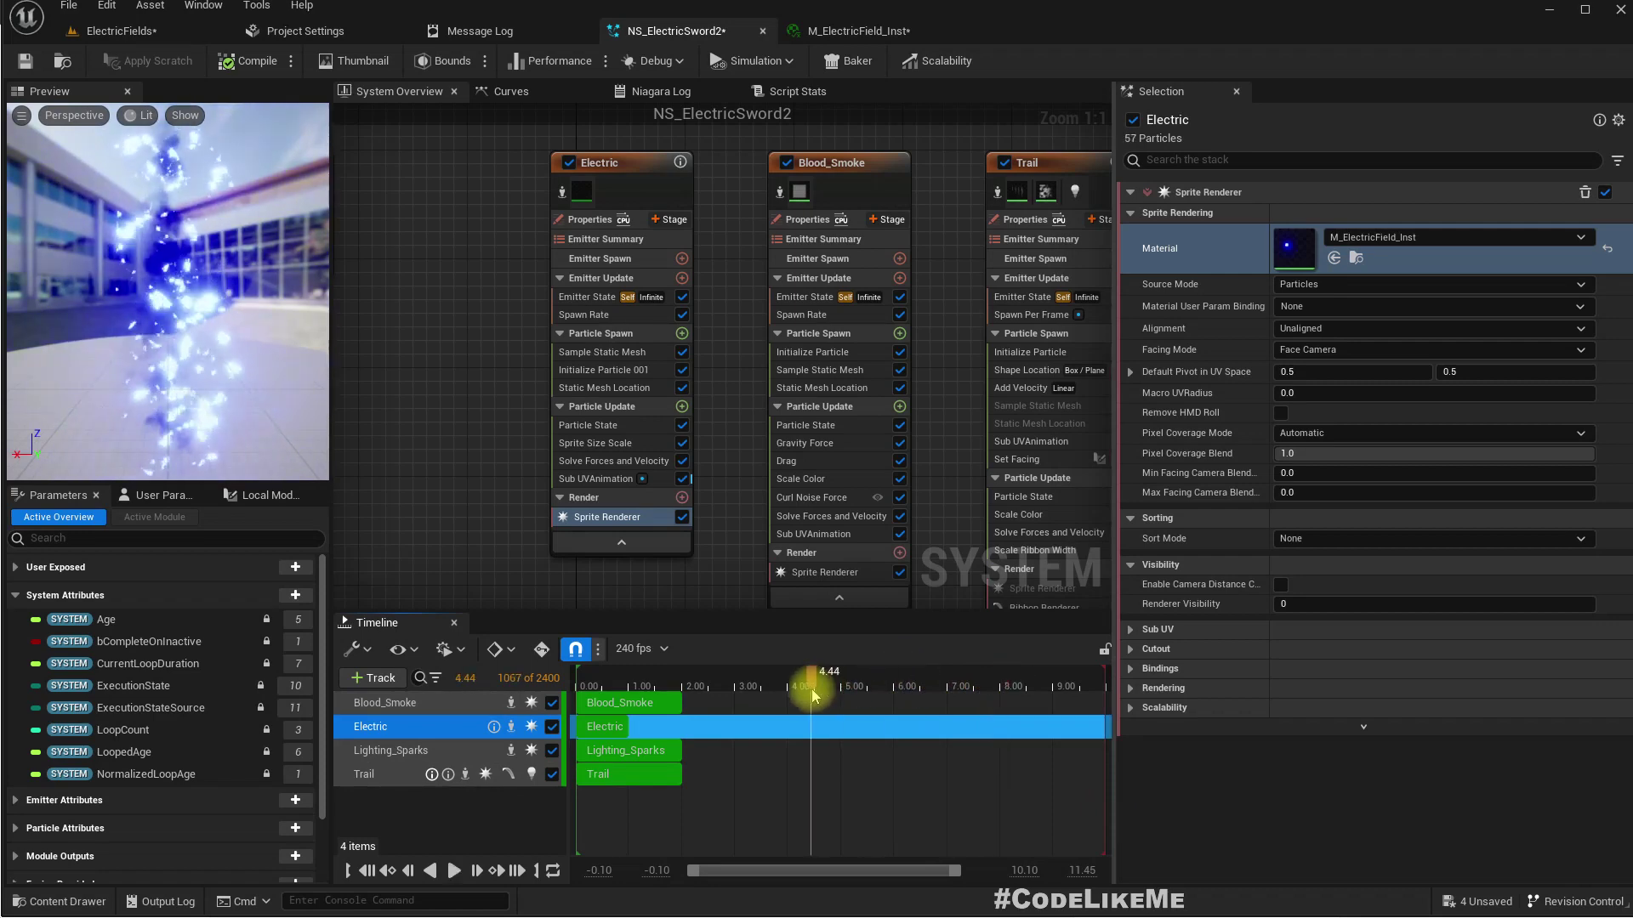
pyautogui.scroll(-5, 195, 330)
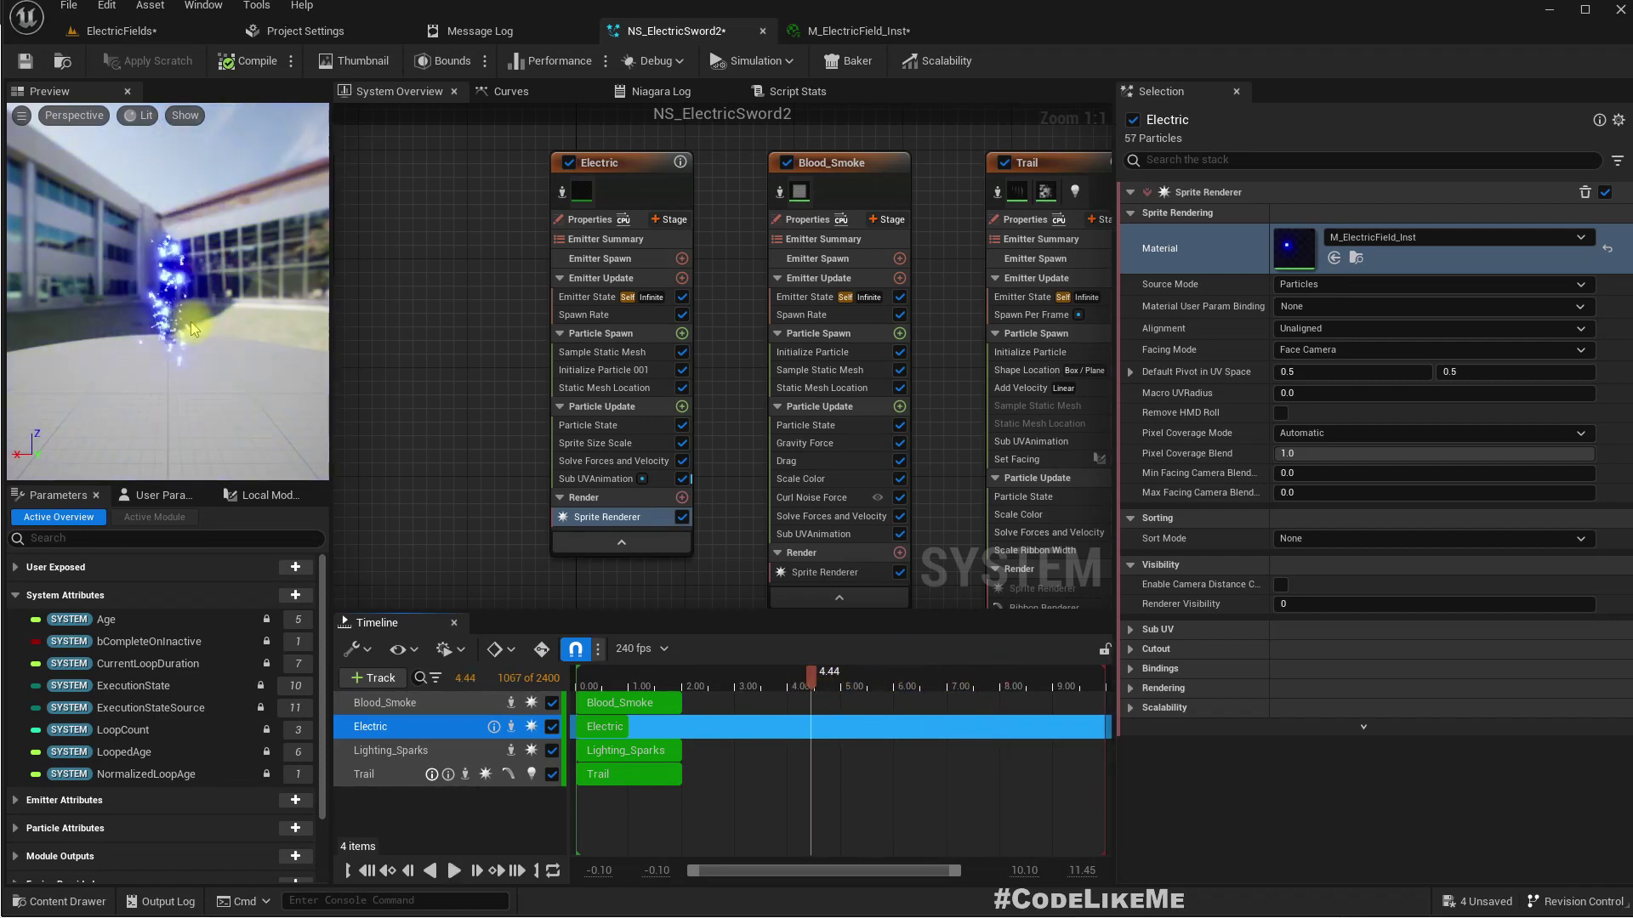
pyautogui.scroll(5, 194, 330)
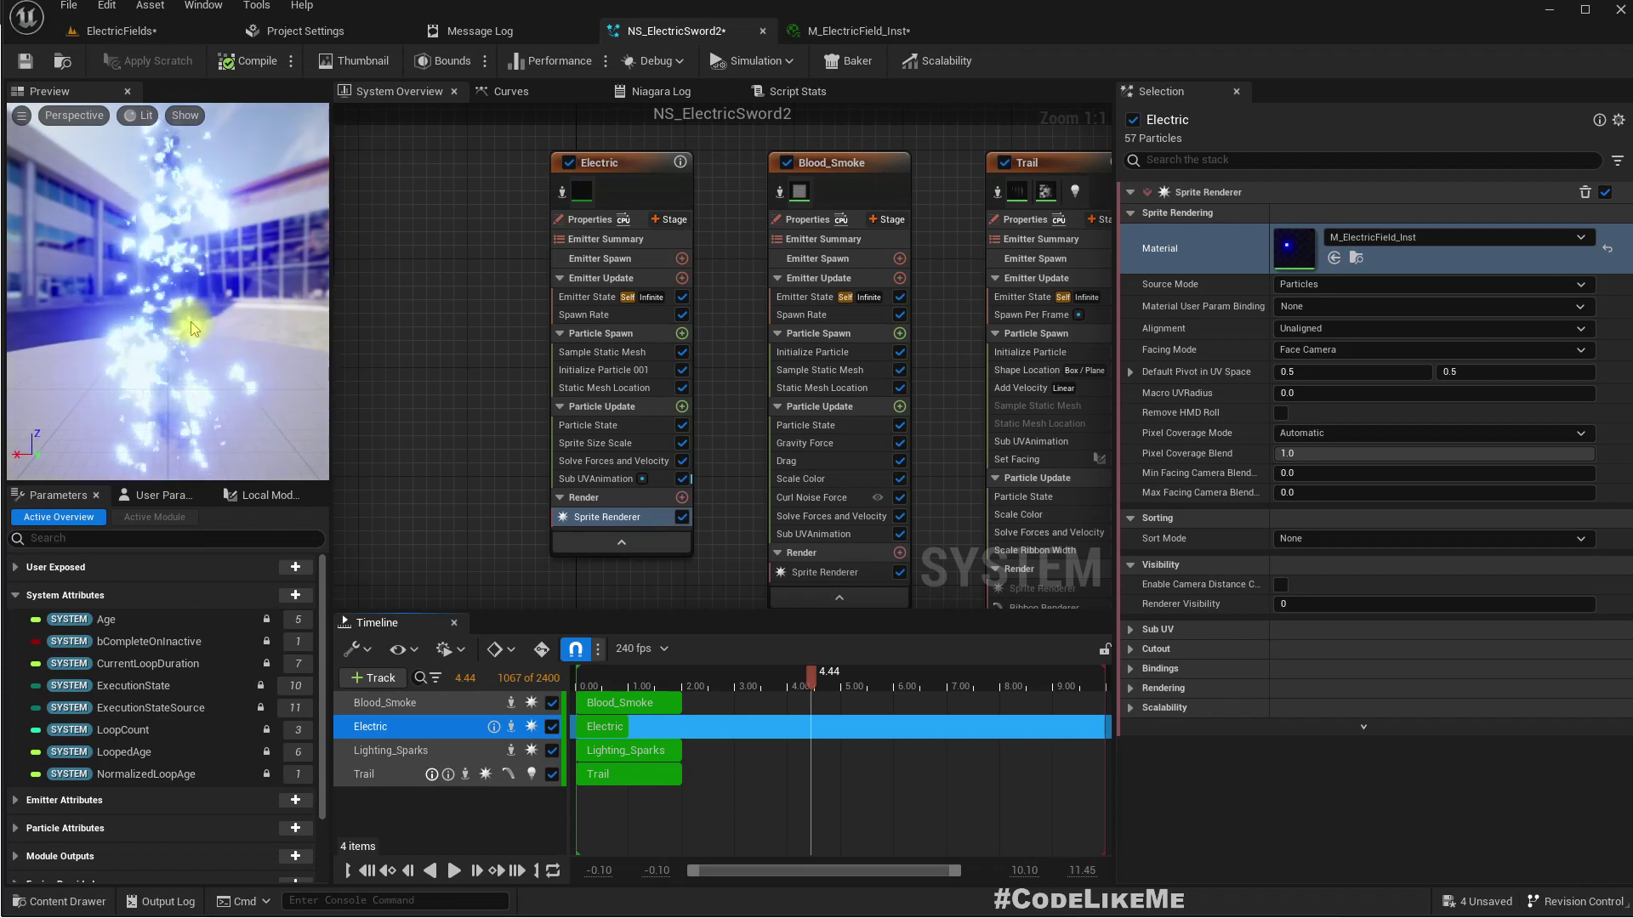
pyautogui.moveTo(195, 330); pyautogui.dragTo(327, 323)
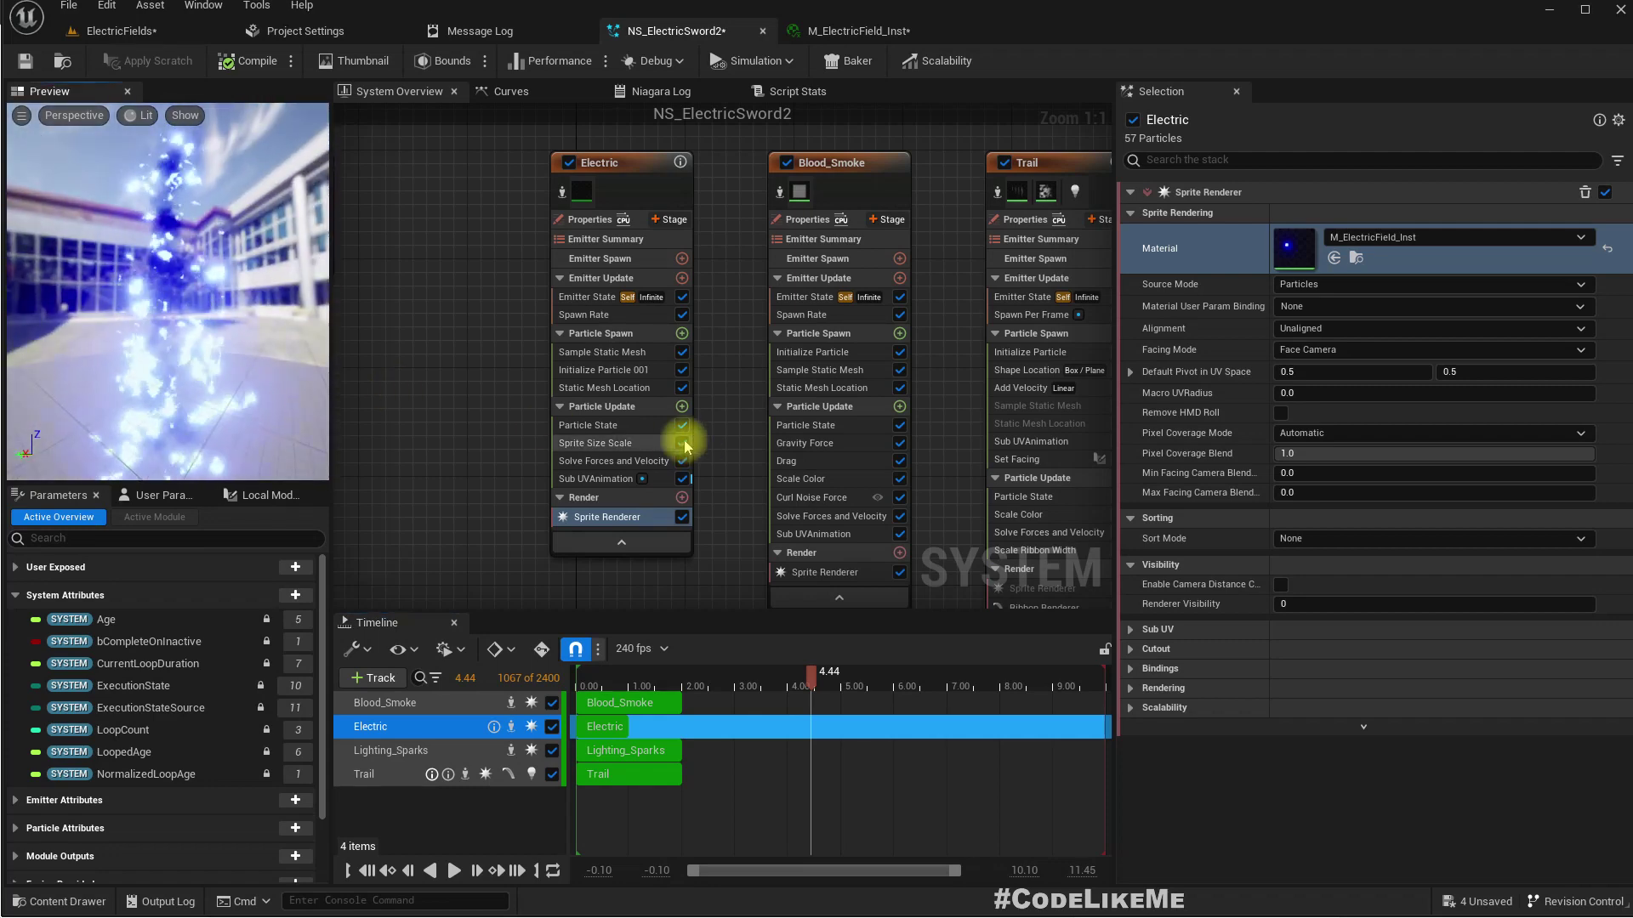
# Check the Electric emitter's spawn and update modules, replay the preview, and disable the Sub UVAnimation module
pyautogui.click(597, 463)
pyautogui.click(595, 388)
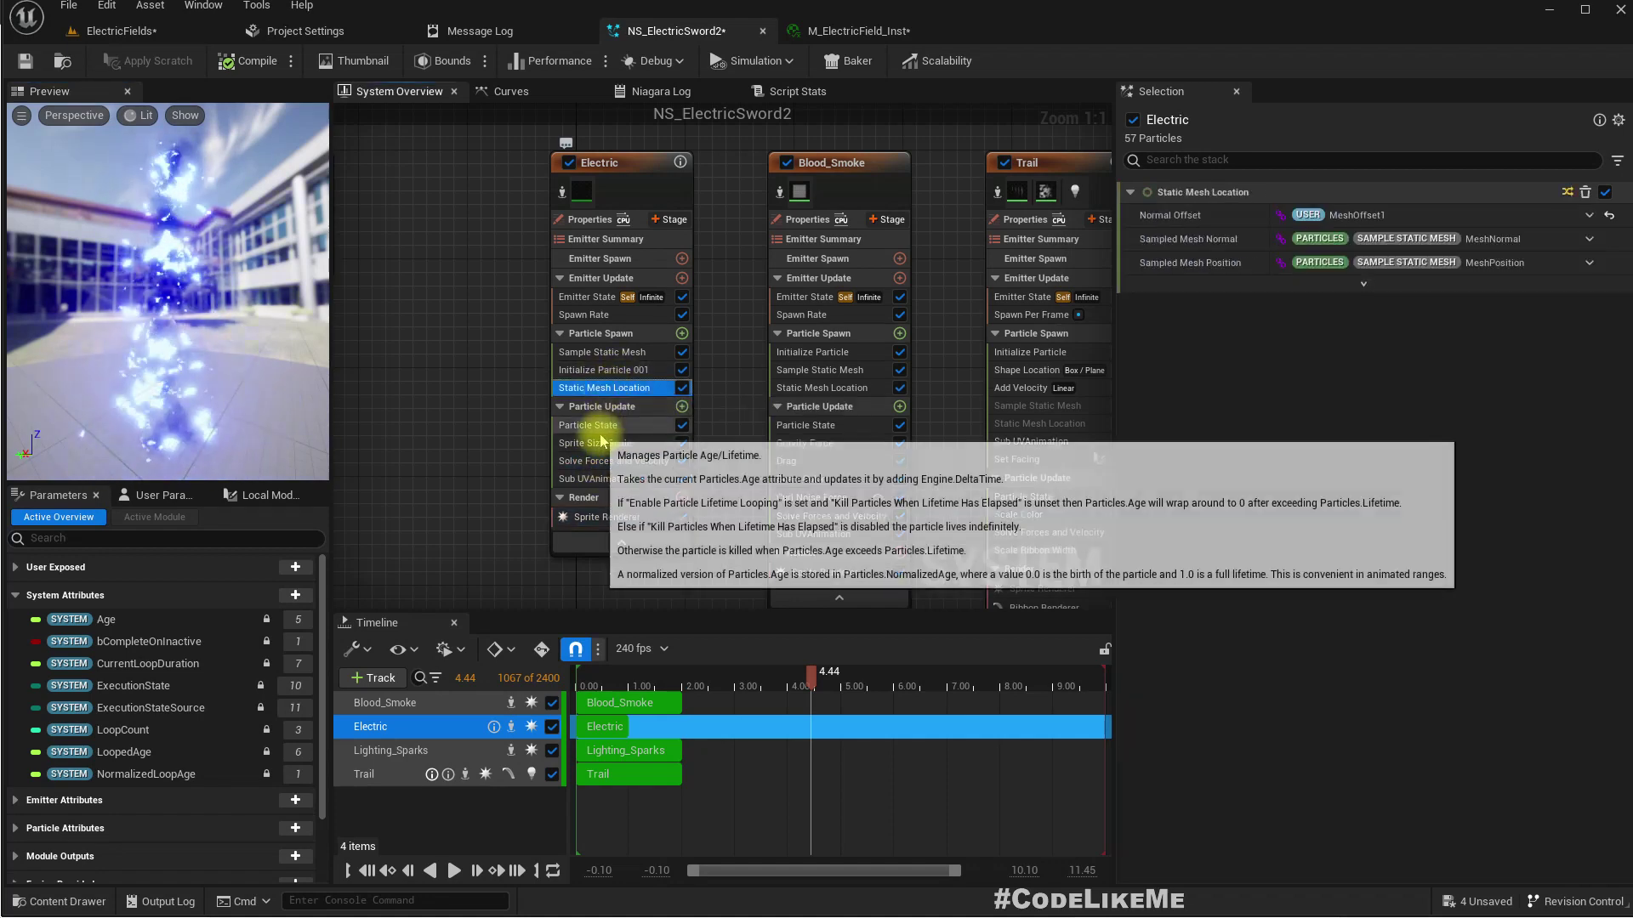
pyautogui.click(601, 429)
pyautogui.click(598, 478)
pyautogui.click(595, 445)
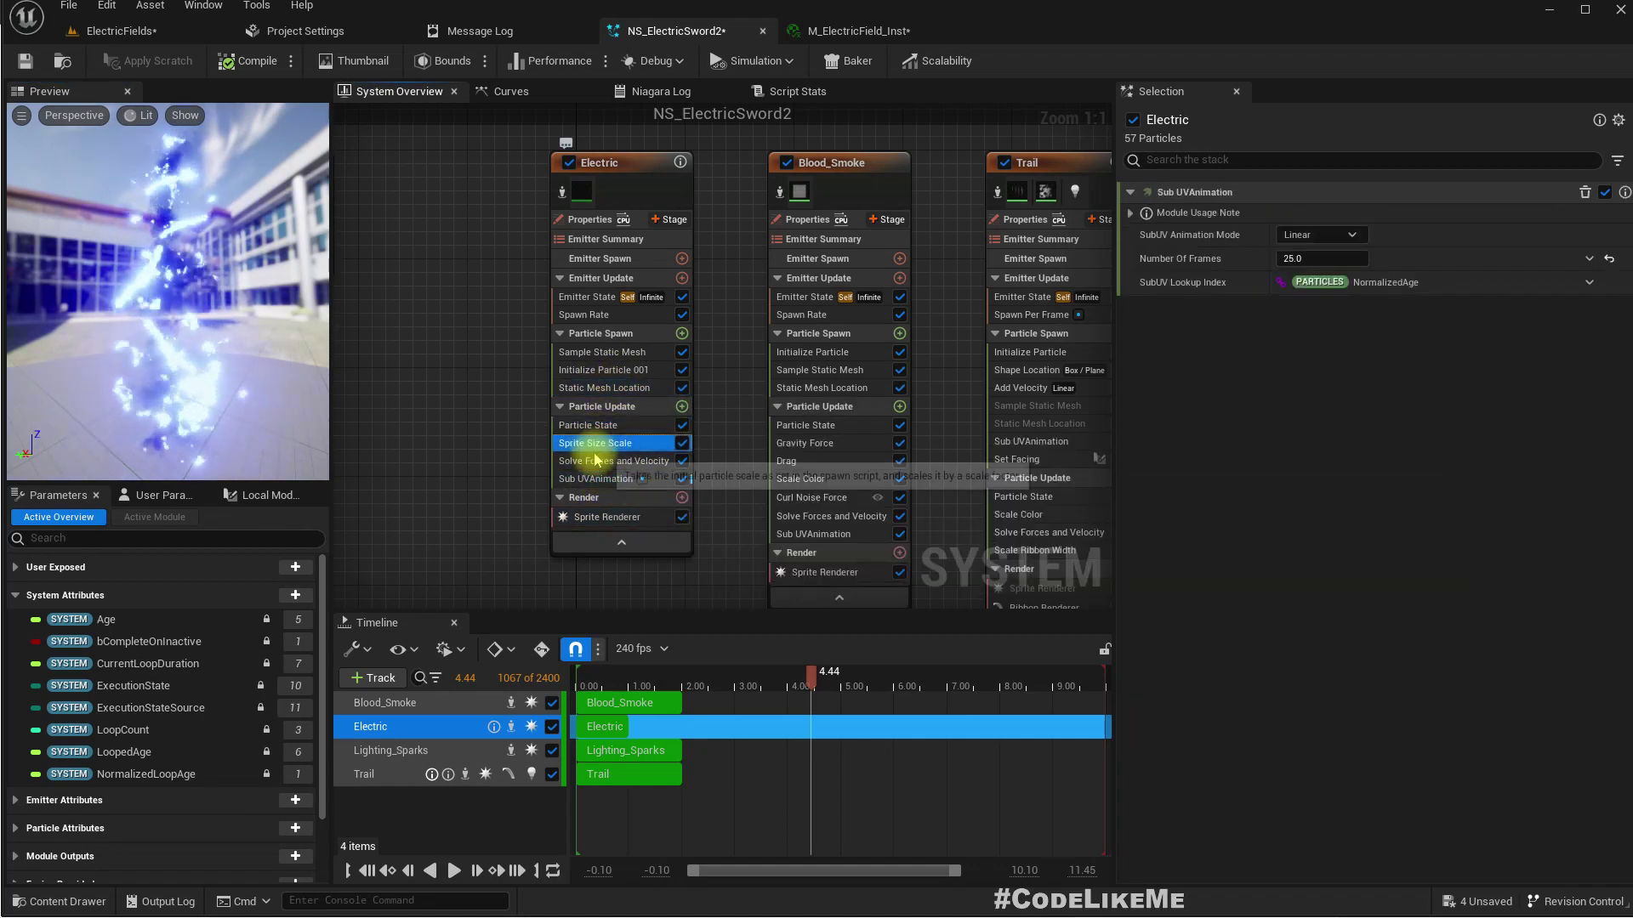
pyautogui.click(667, 477)
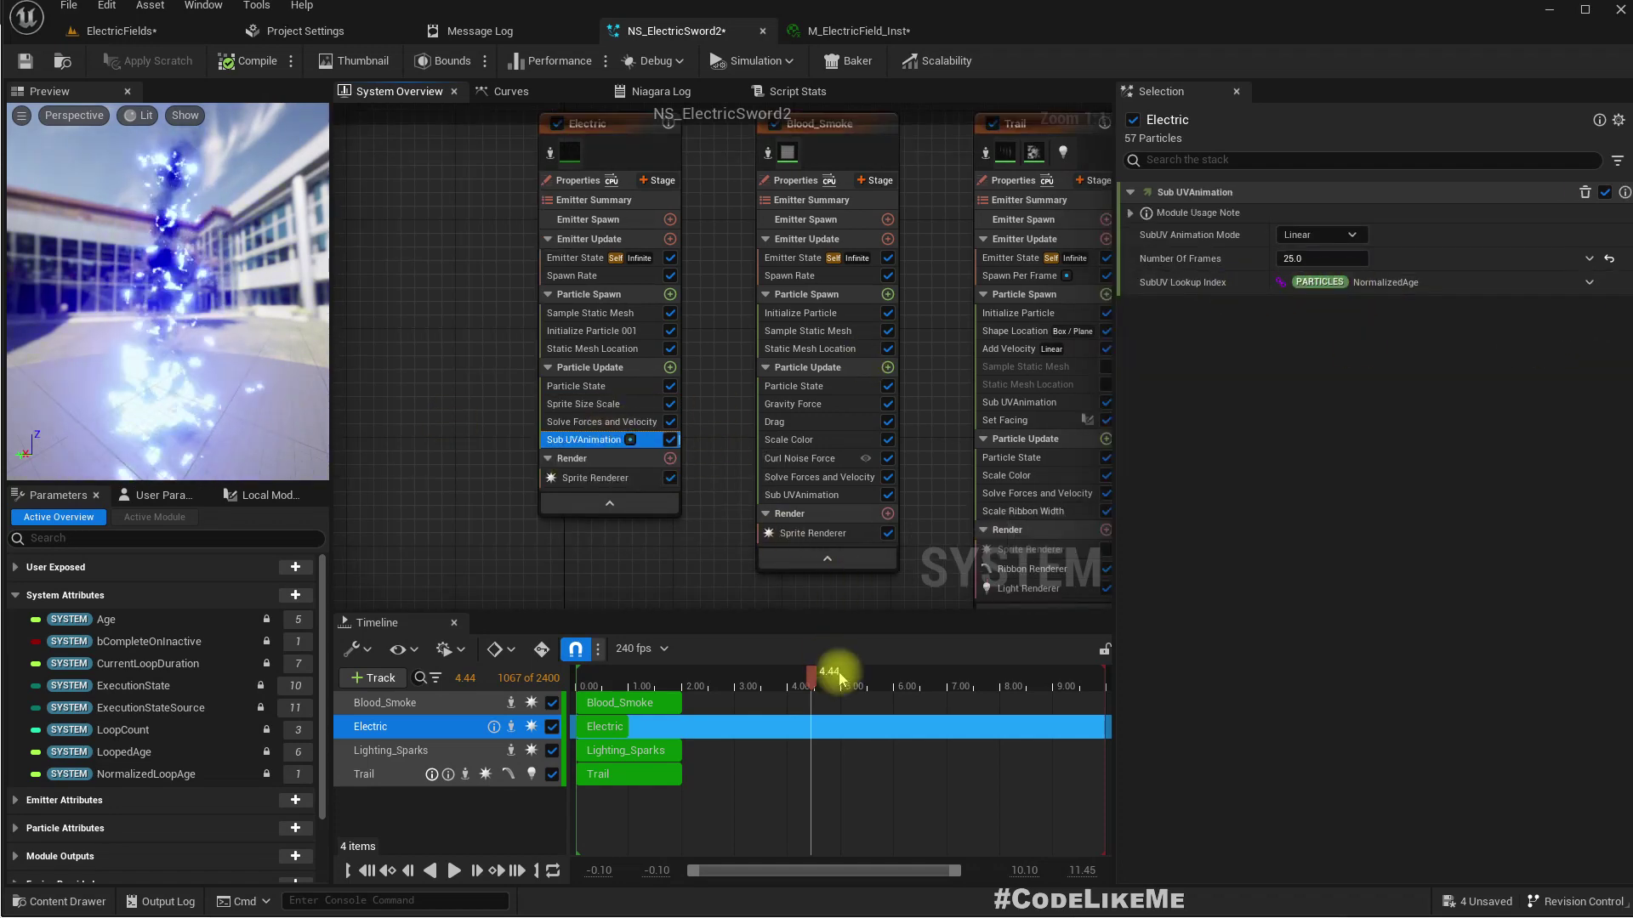
pyautogui.moveTo(820, 680); pyautogui.dragTo(585, 678)
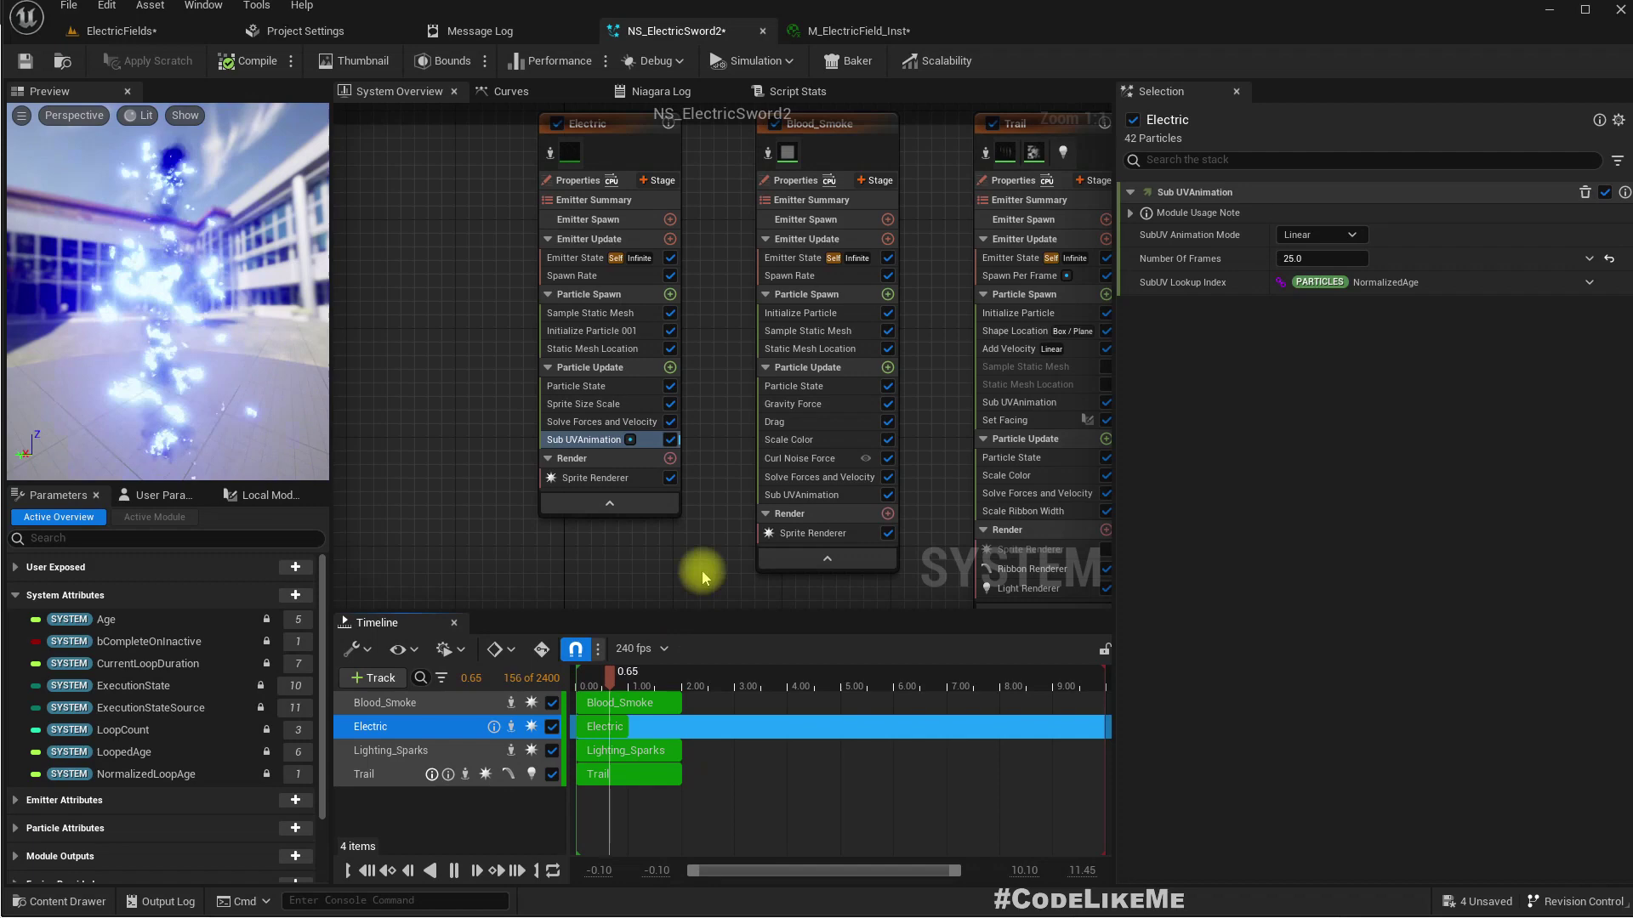
pyautogui.click(670, 440)
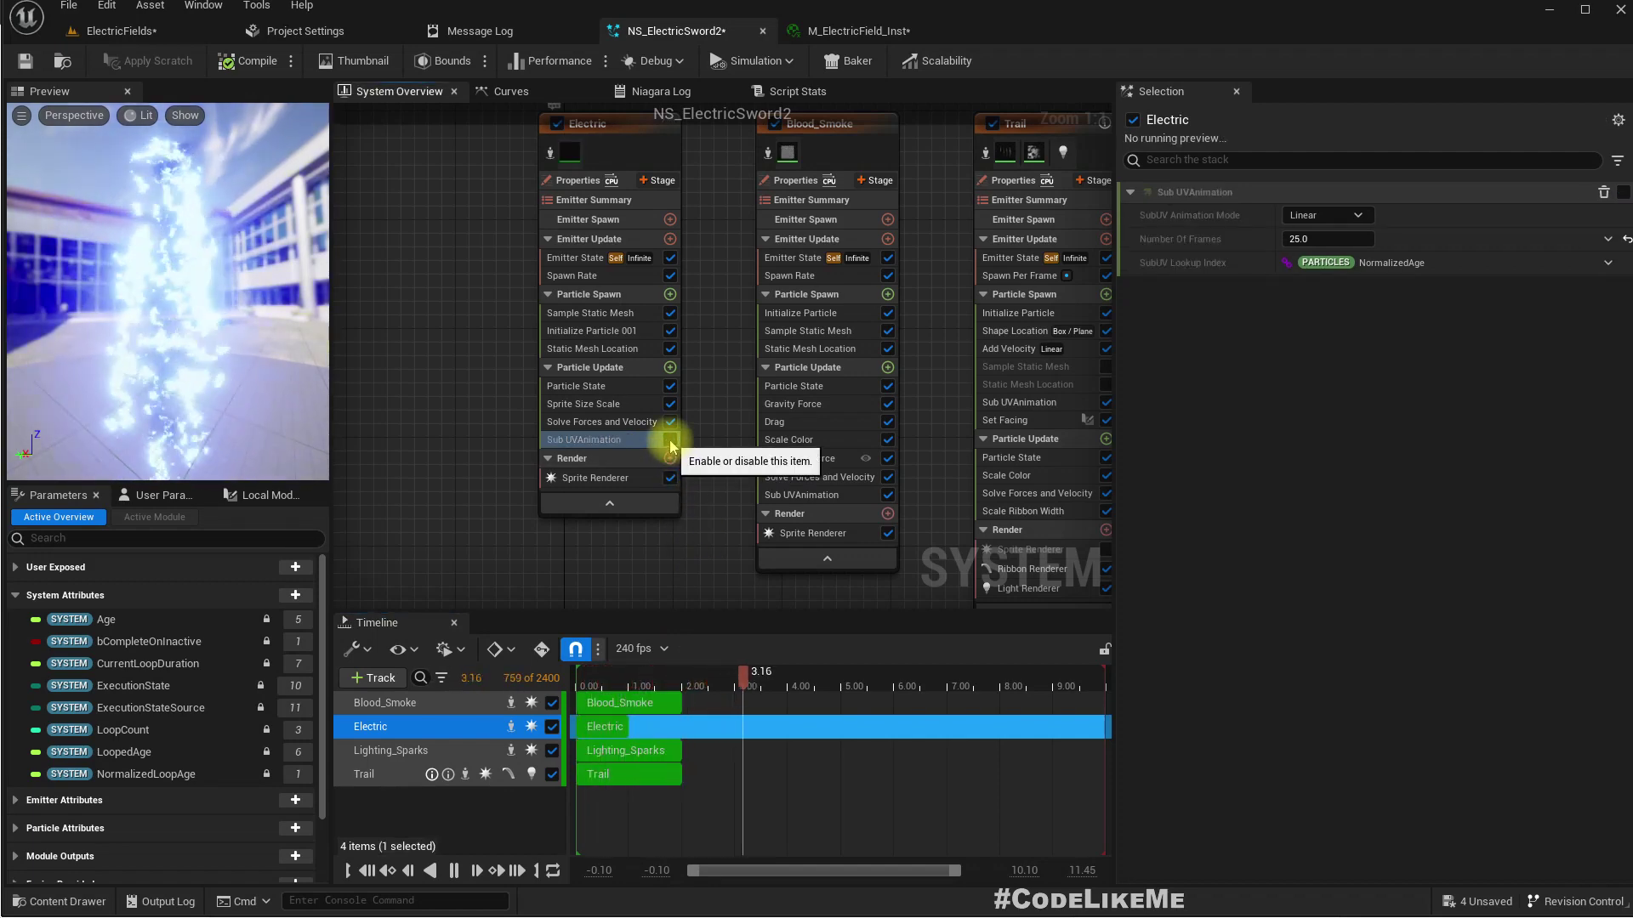
# Inspect the Sub UV settings of the Electric emitter's Sprite Renderer and check the sword effect in the ElectricFields level
pyautogui.click(604, 477)
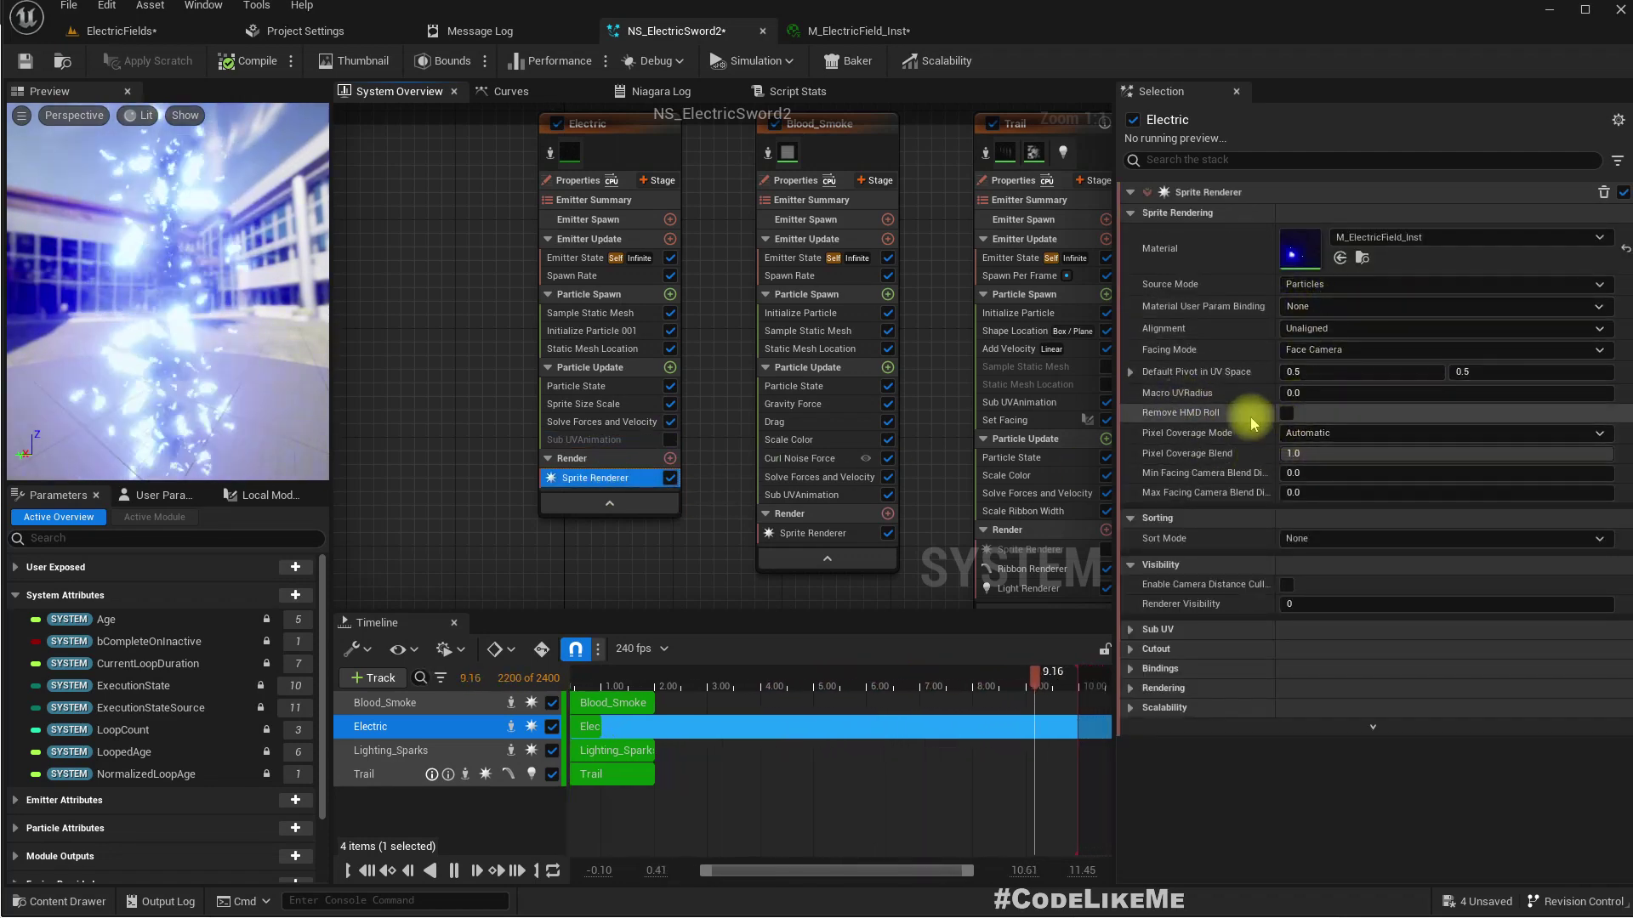
pyautogui.click(1130, 629)
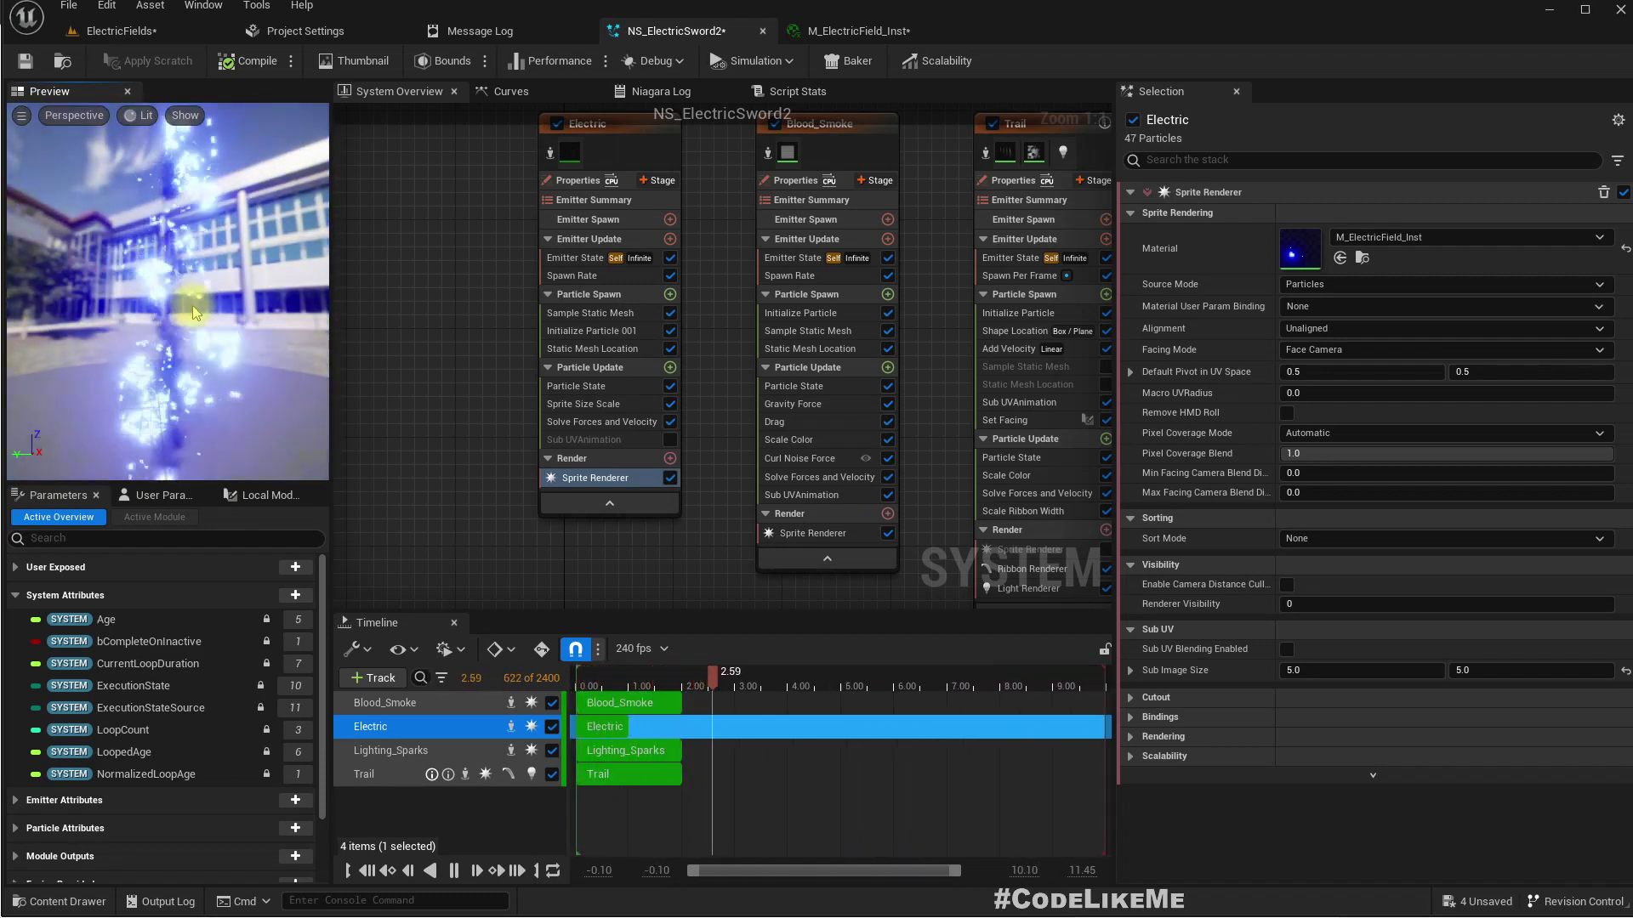
pyautogui.click(118, 25)
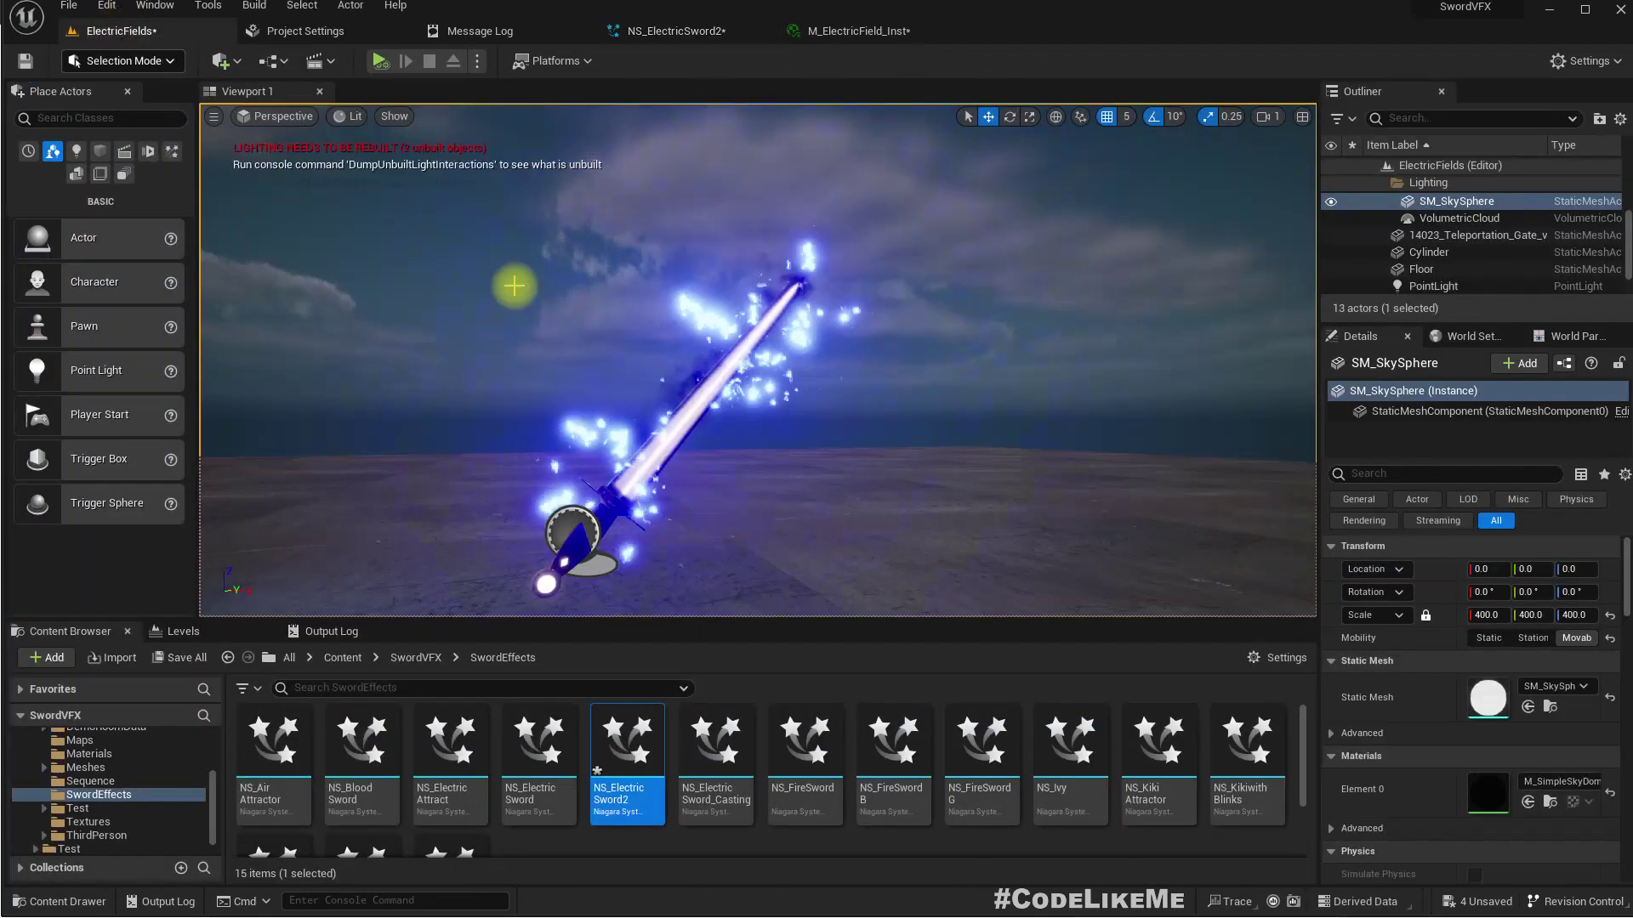
pyautogui.moveTo(743, 448)
pyautogui.mouseDown(button='right')
pyautogui.moveTo(765, 434)
pyautogui.moveTo(743, 448)
pyautogui.moveTo(753, 421)
pyautogui.moveTo(740, 437)
pyautogui.mouseUp(button='right')
pyautogui.scroll(-3, 740, 436)
pyautogui.press('w')
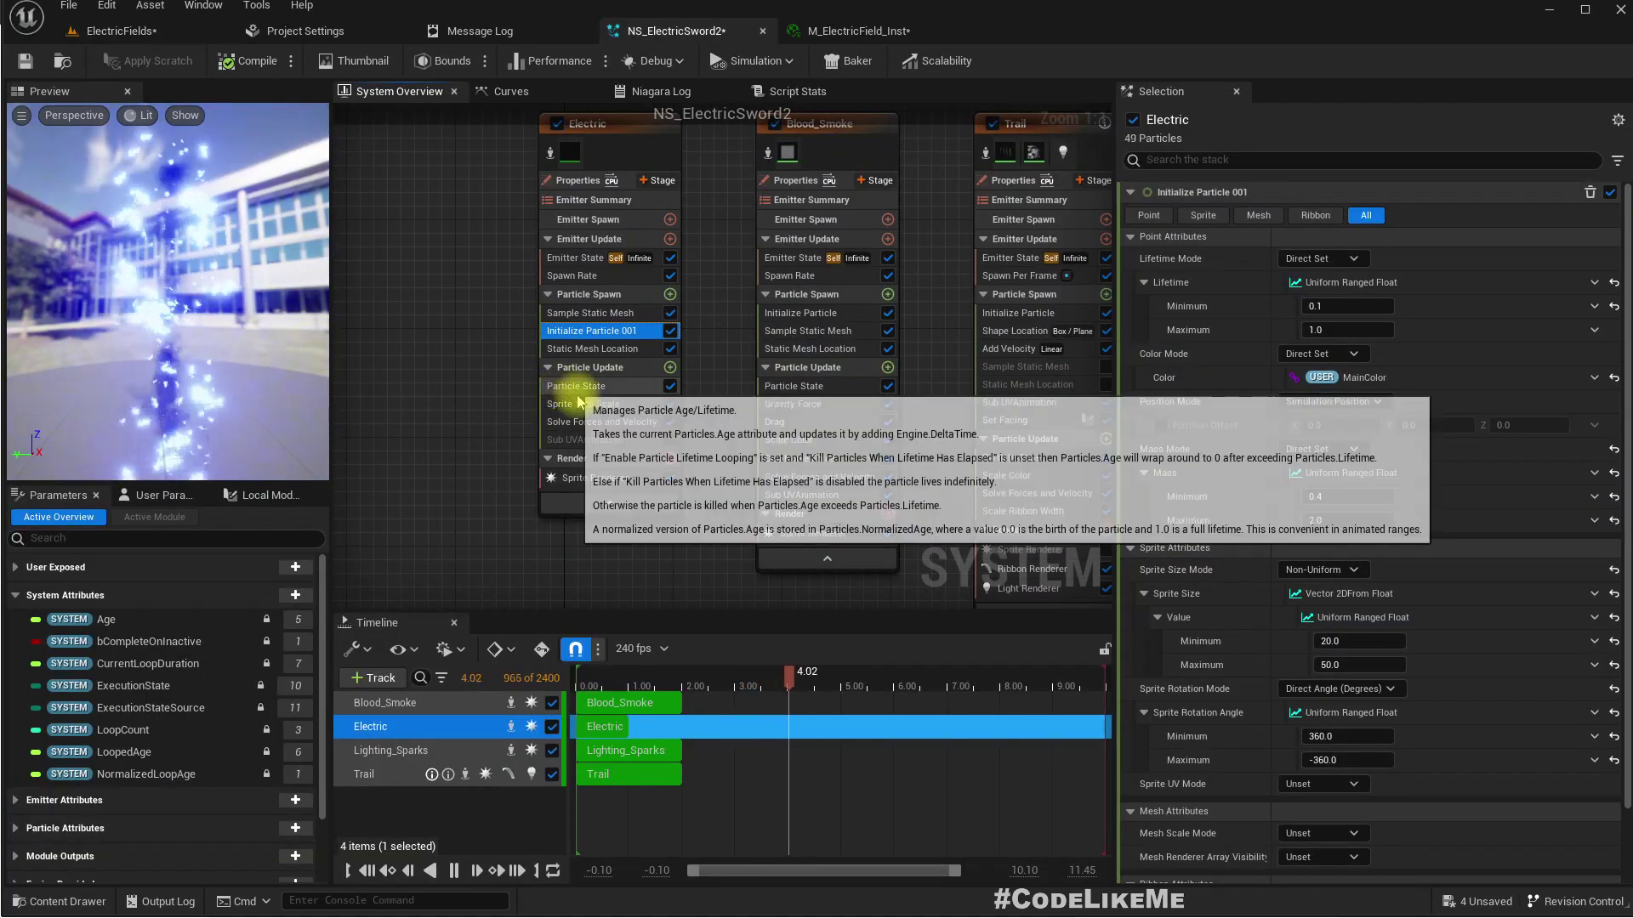
# Disable the Electric emitter's Sprite Size Scale module and set its initial Sprite Size range to minimum 10 and maximum 20
pyautogui.click(633, 404)
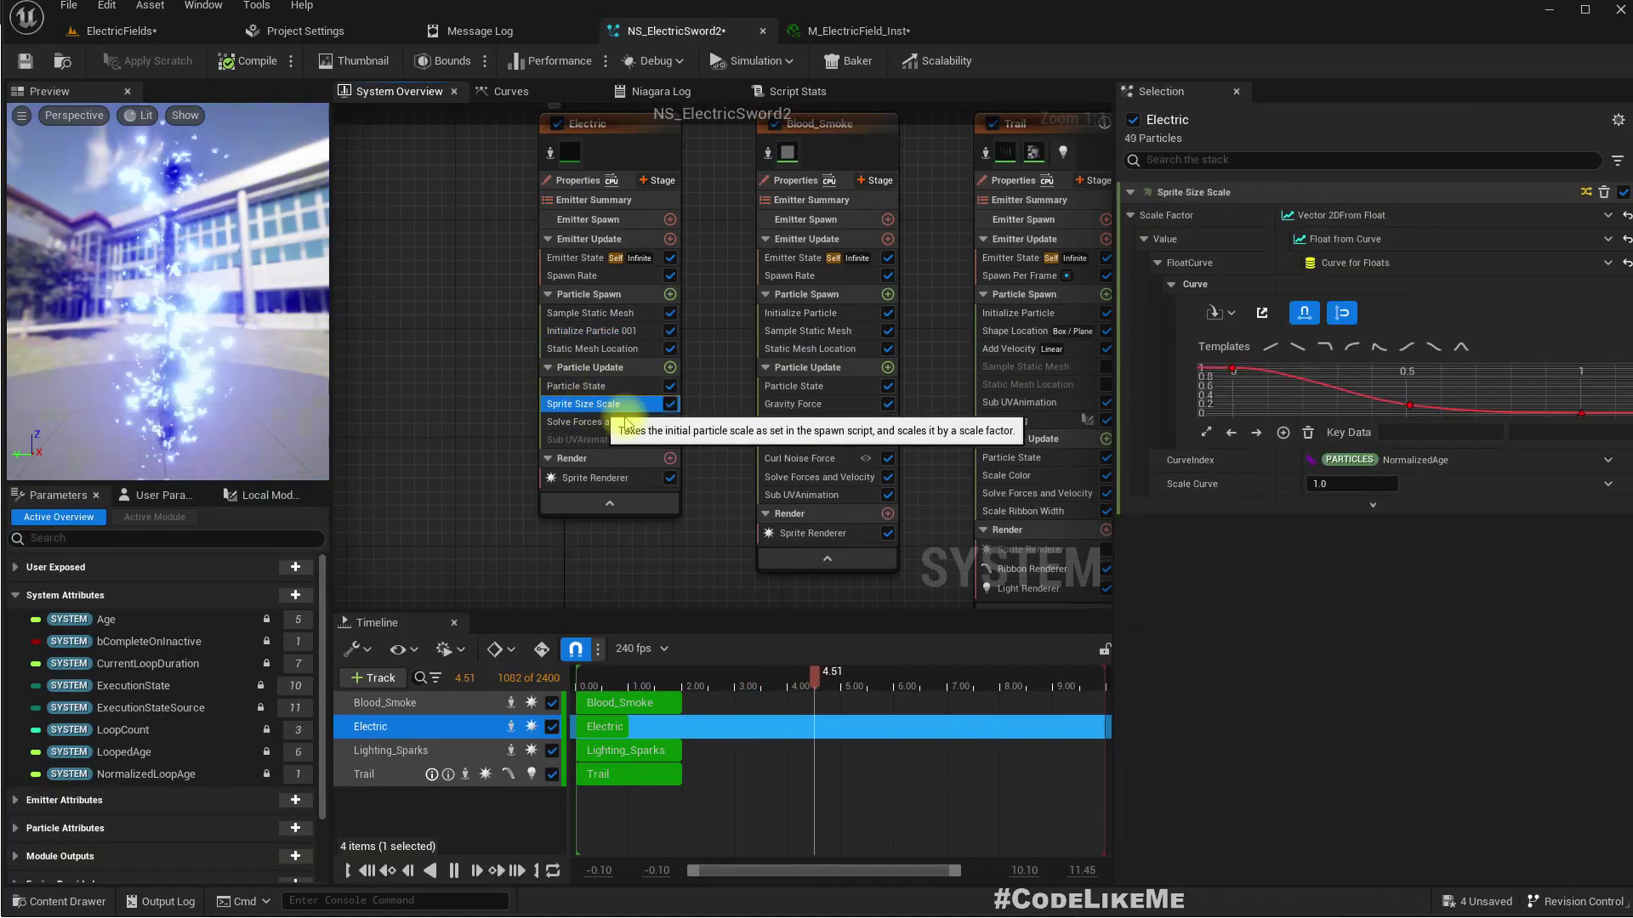
pyautogui.click(671, 405)
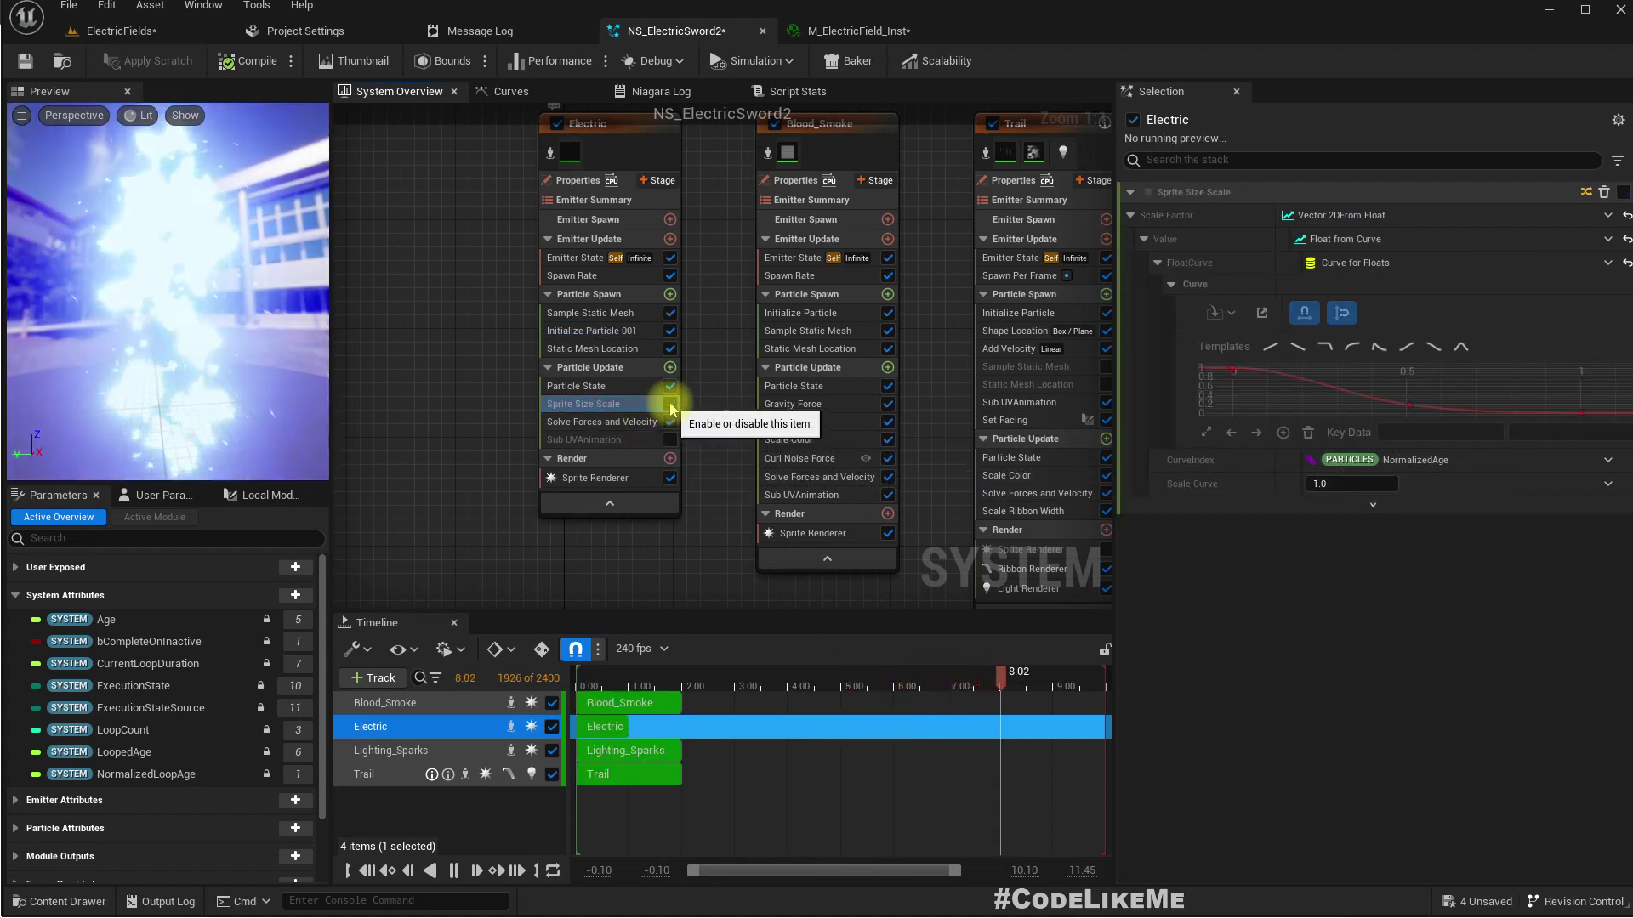
pyautogui.click(591, 313)
pyautogui.click(591, 331)
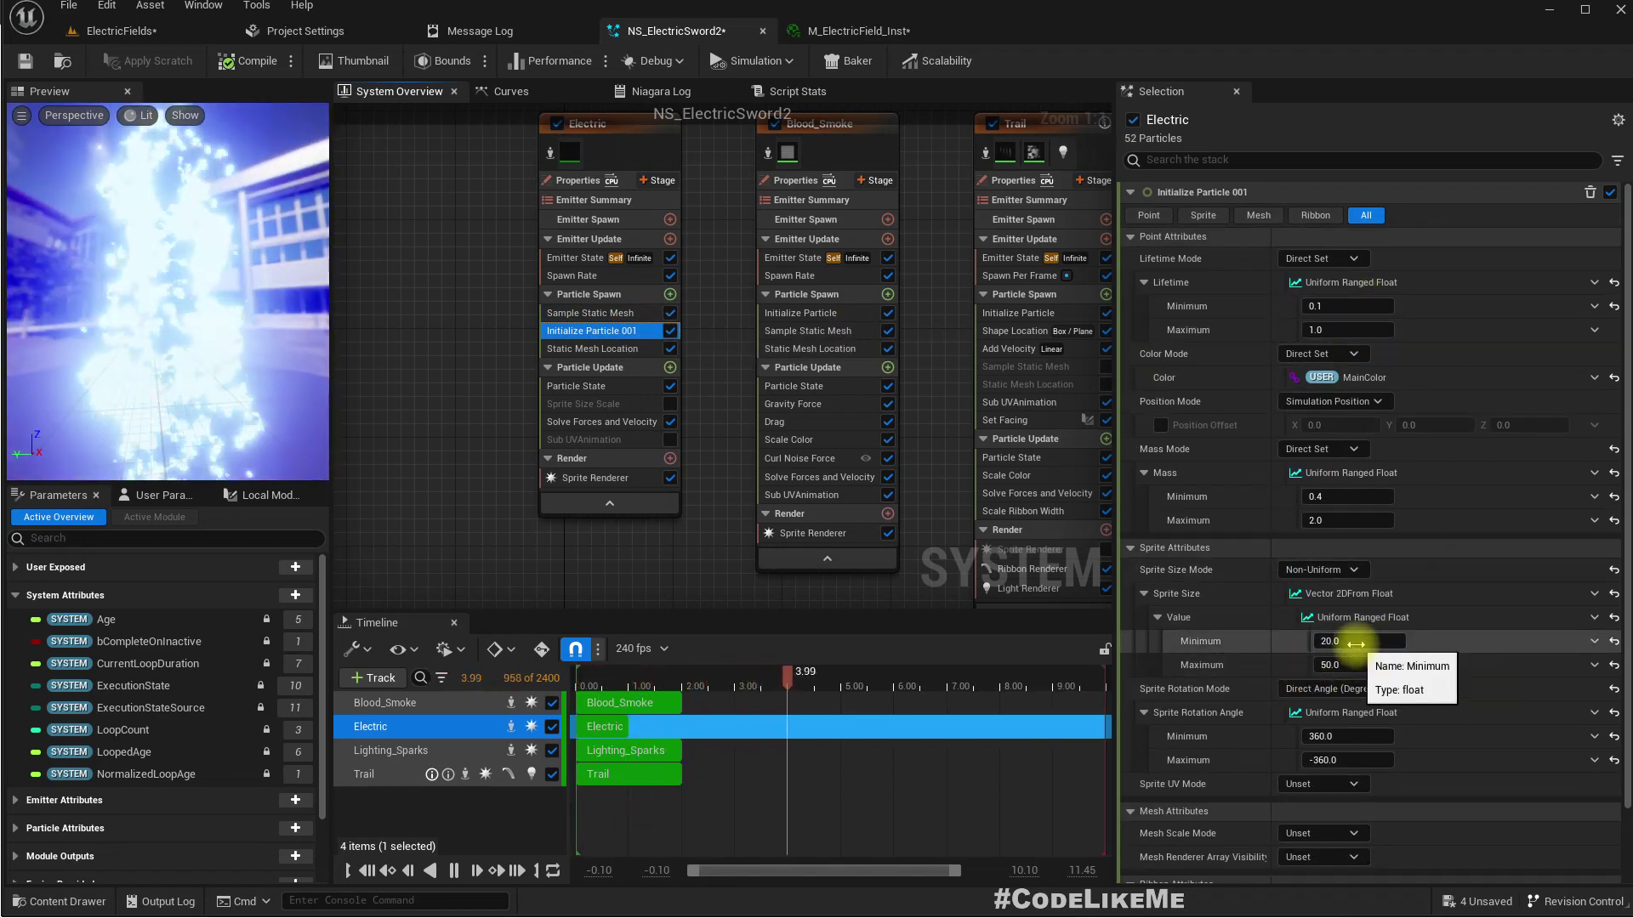
pyautogui.click(1356, 644)
pyautogui.write('10')
pyautogui.press('Tab')
pyautogui.write('20')
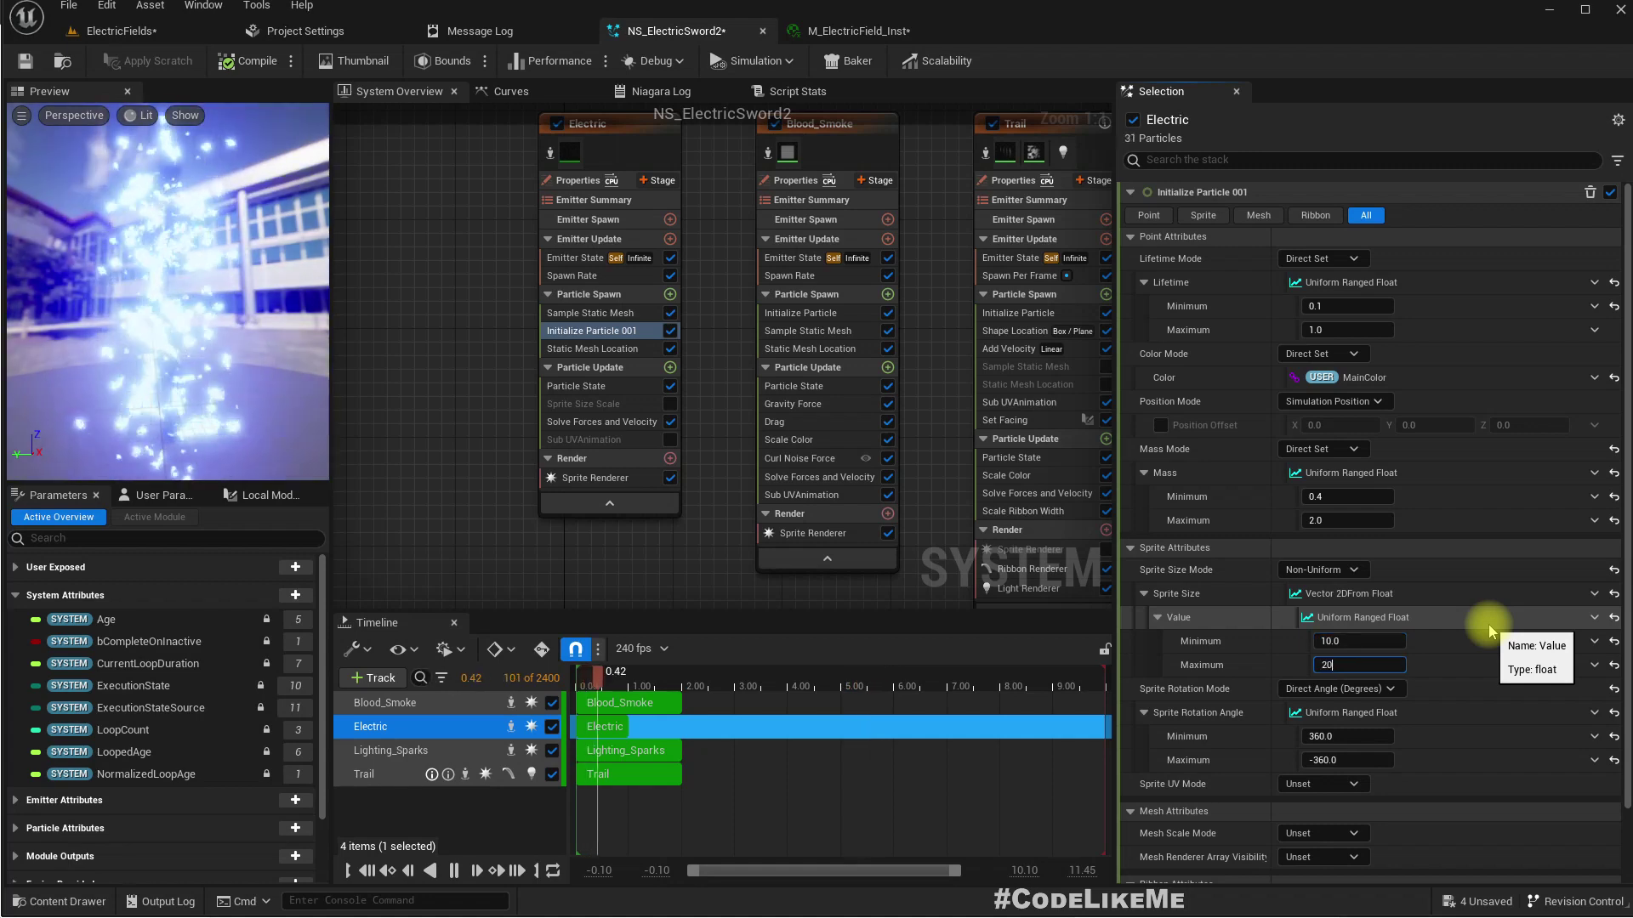
# Apply the maximum Sprite Size of 20 and examine the sparks on the sword in the ElectricFields level
pyautogui.press('Return')
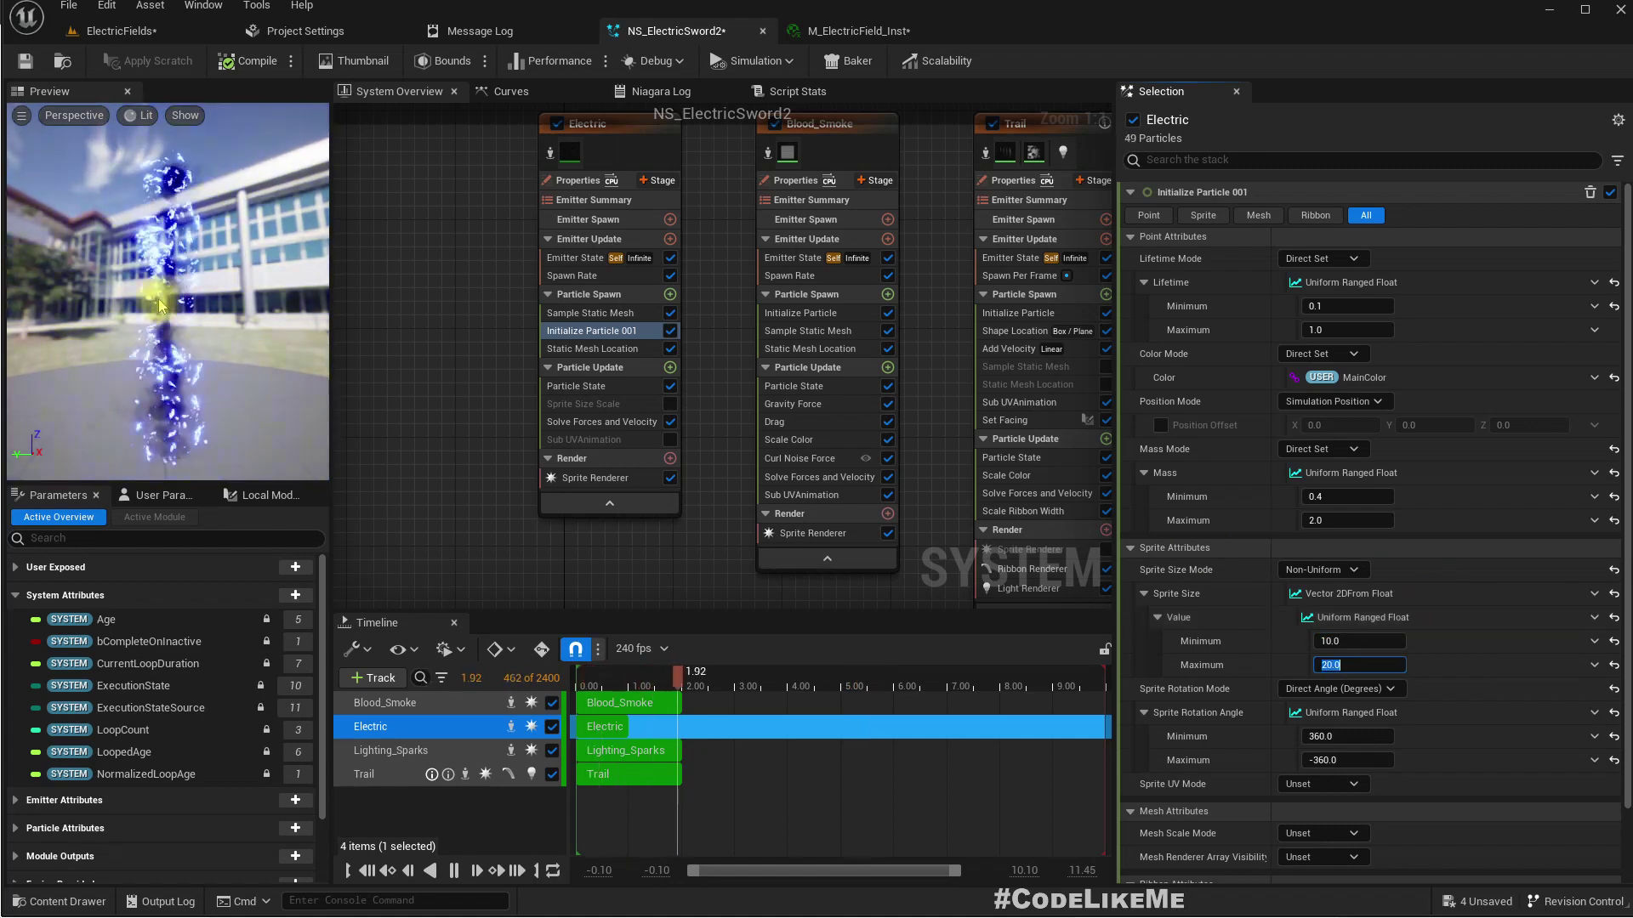
pyautogui.moveTo(174, 293); pyautogui.dragTo(223, 299)
pyautogui.click(115, 30)
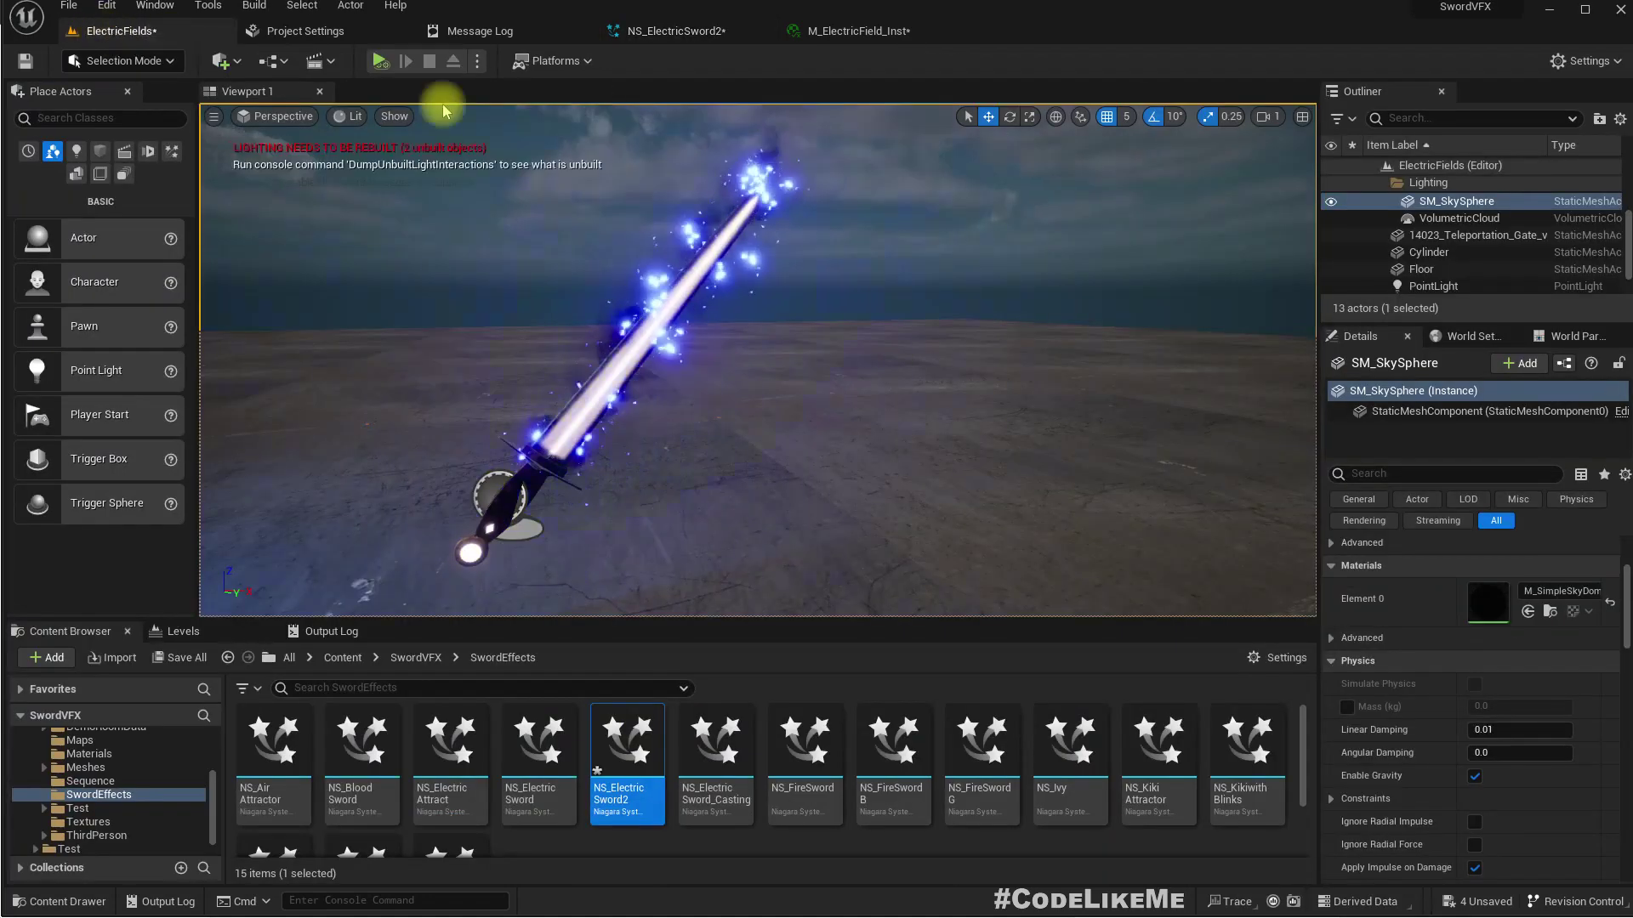
pyautogui.moveTo(784, 320); pyautogui.dragTo(738, 350, button='right')
pyautogui.scroll(-4, 783, 321)
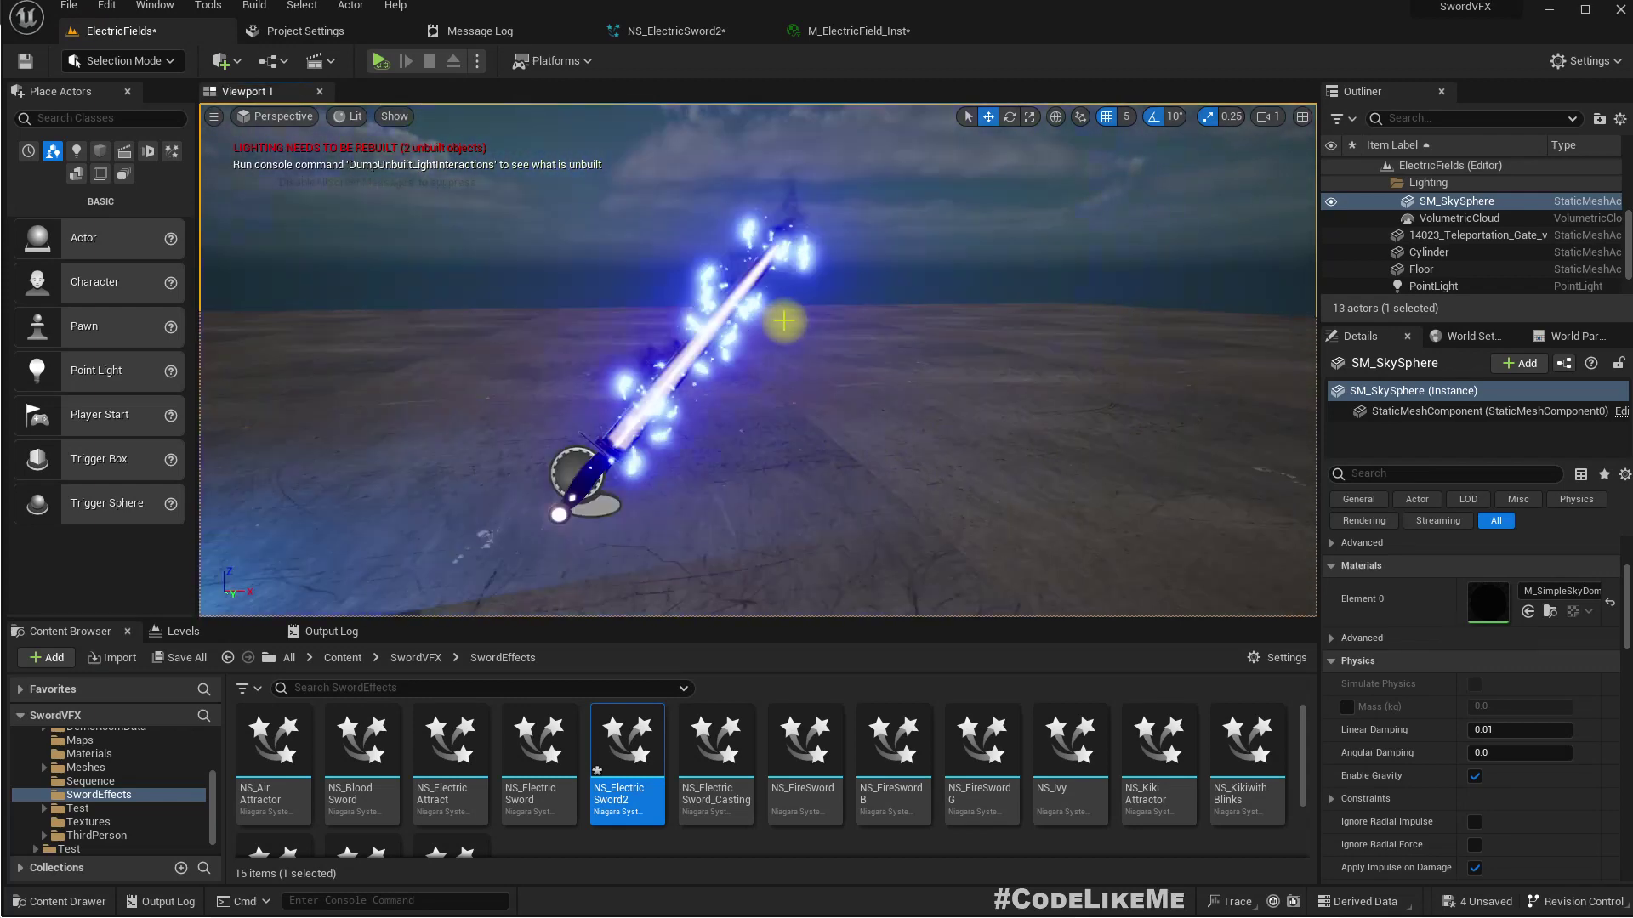
pyautogui.scroll(4, 791, 332)
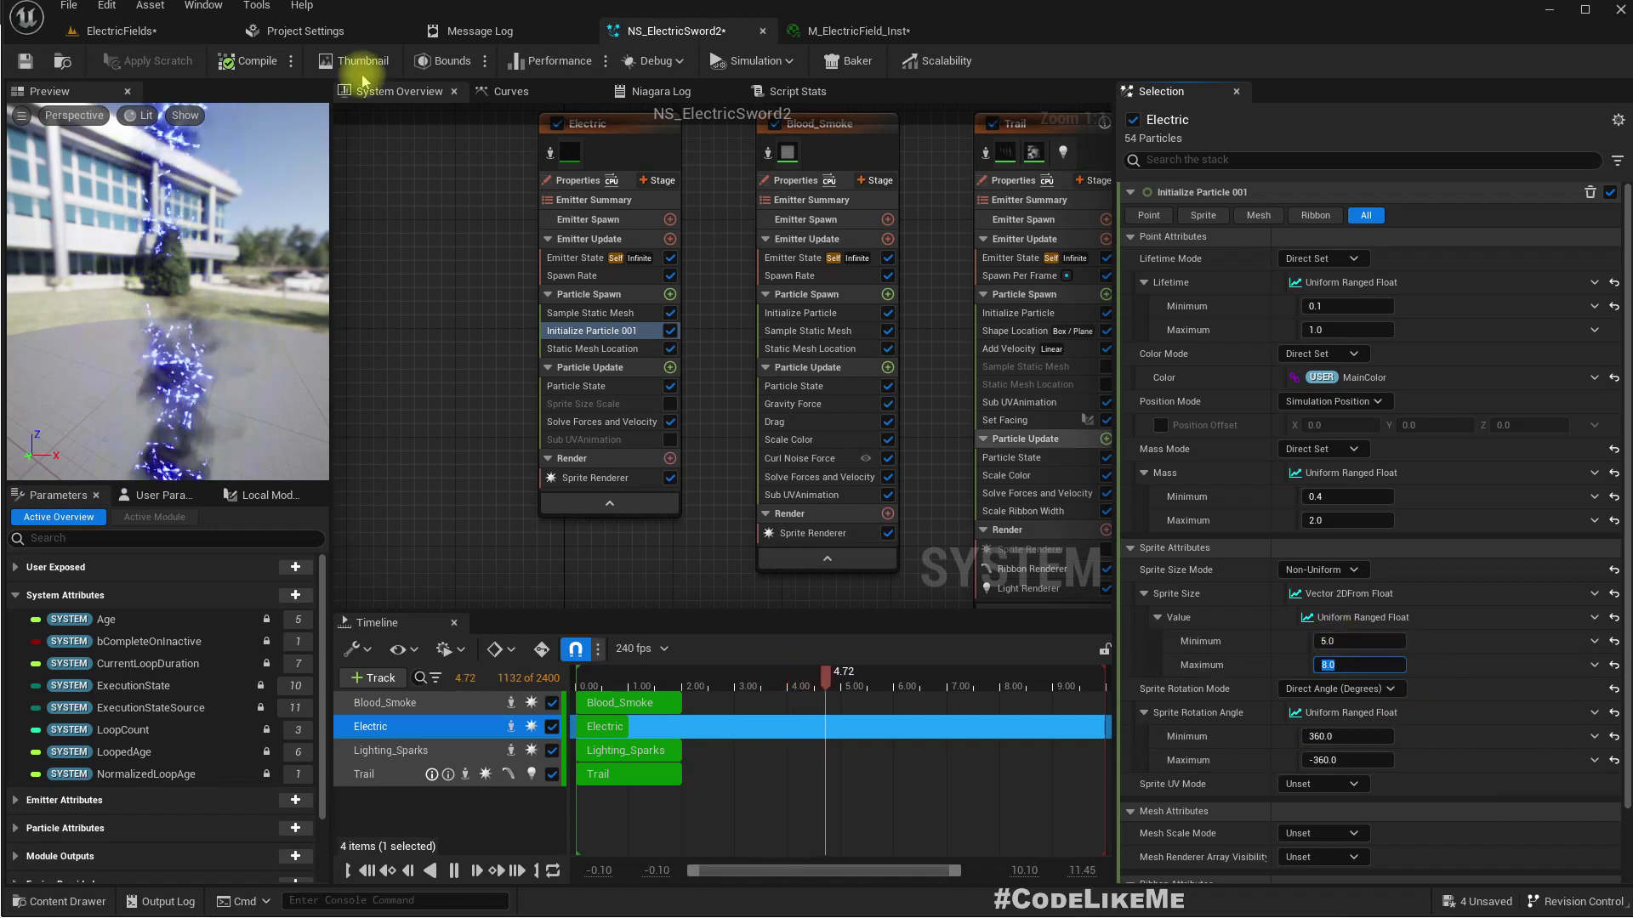
pyautogui.click(117, 32)
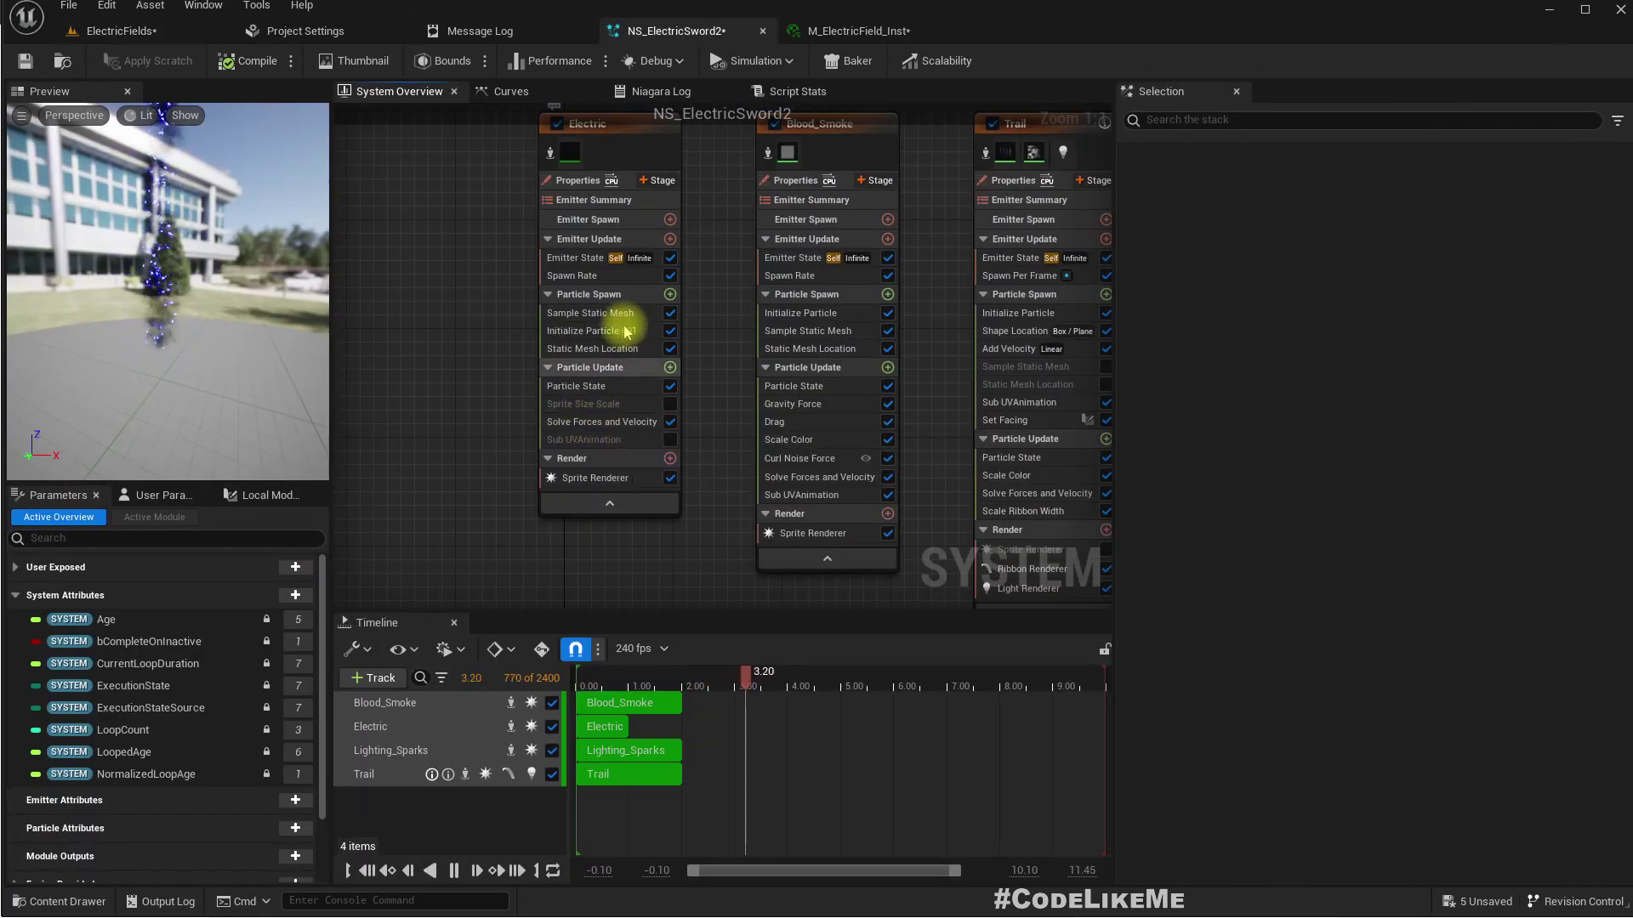
# Add an Add Velocity module to the Electric emitter's Particle Spawn group and set its Z velocity to 1
pyautogui.click(670, 295)
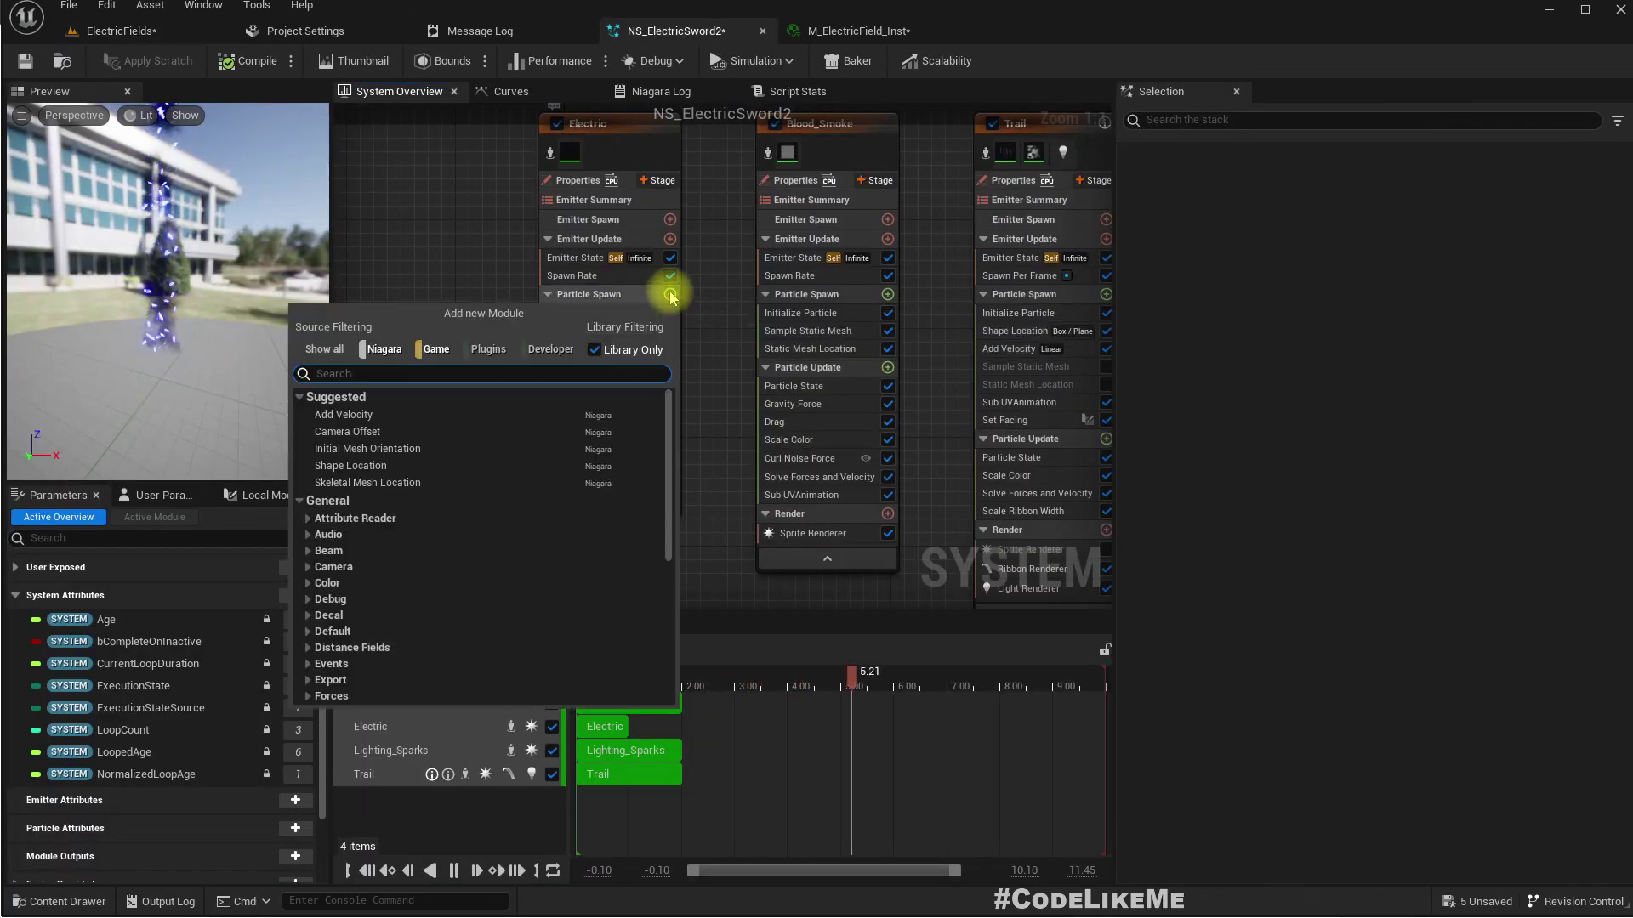
pyautogui.write('add v')
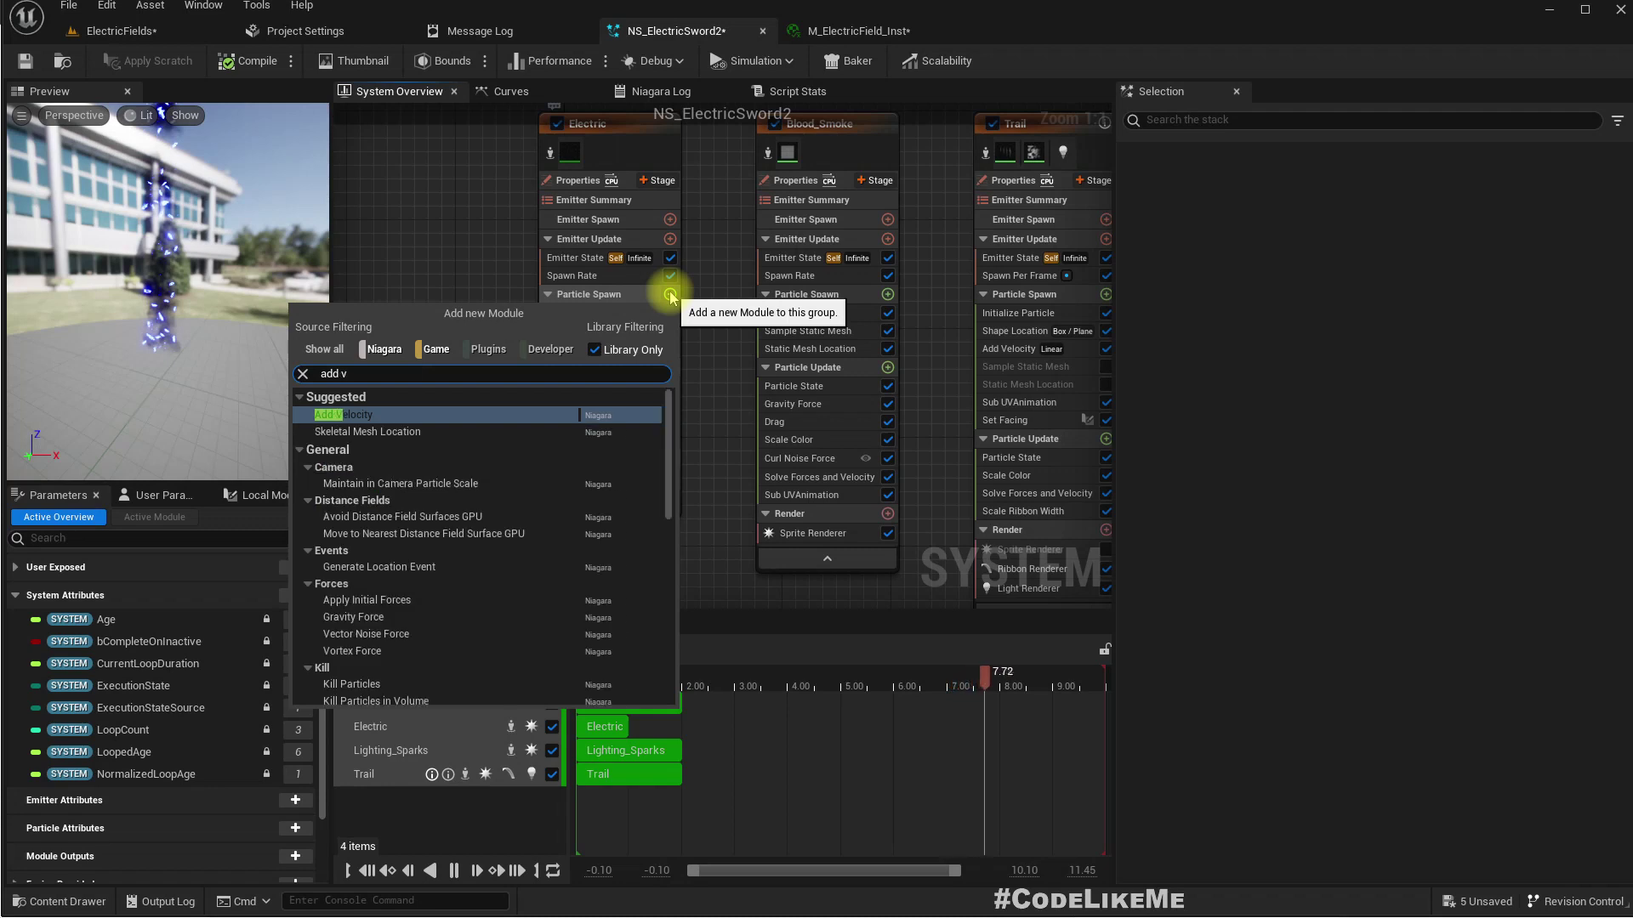
pyautogui.press('Return')
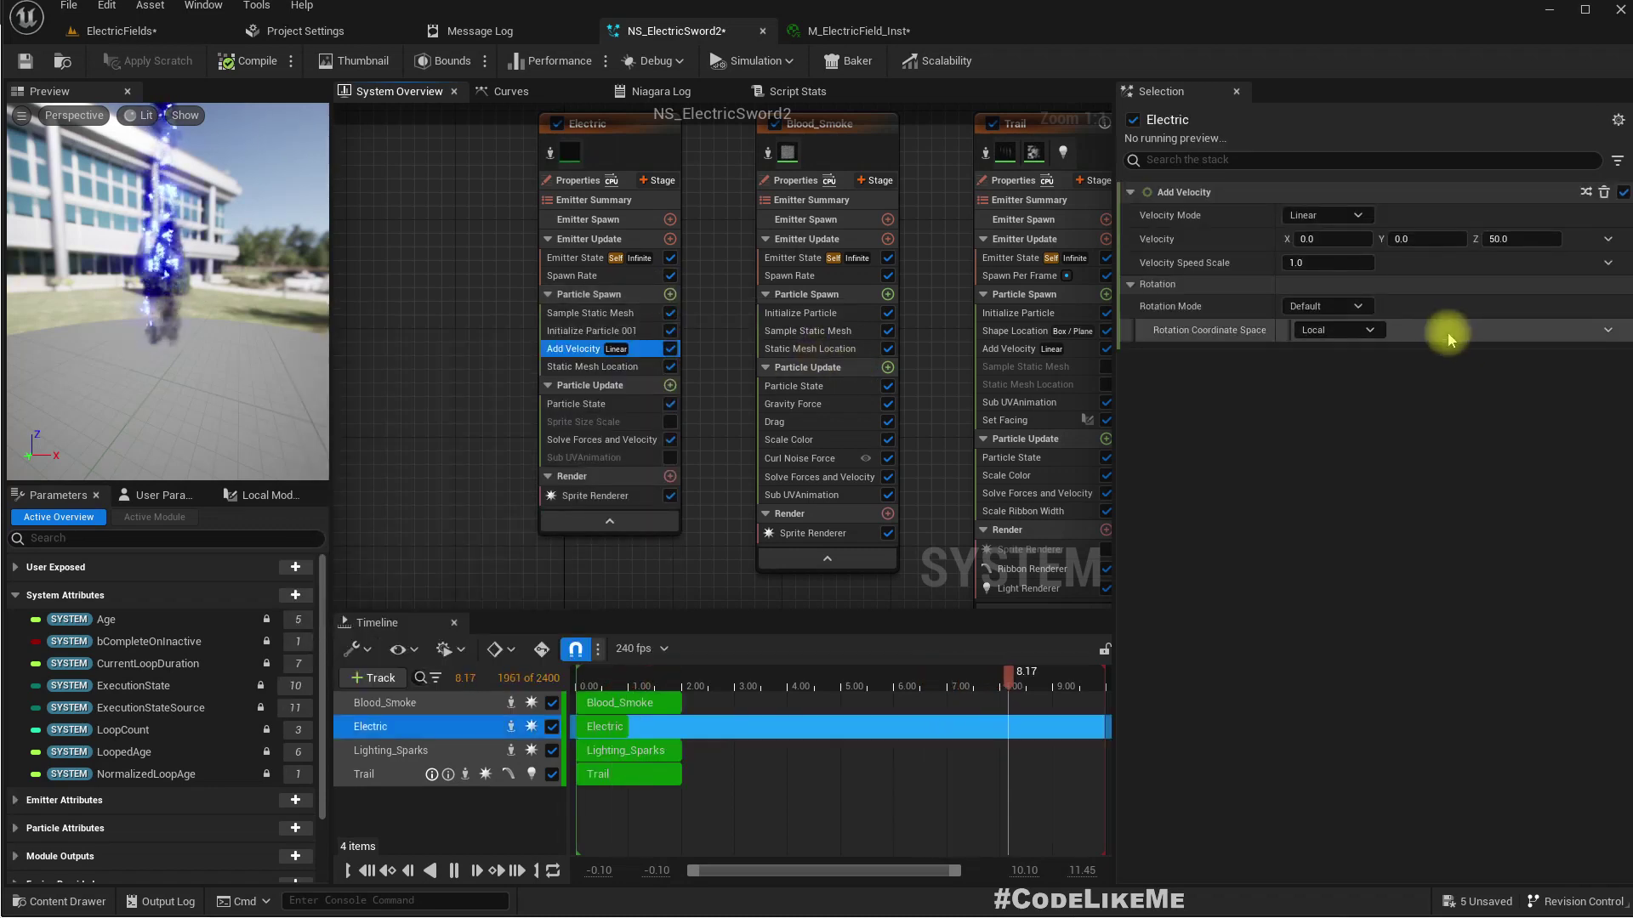
pyautogui.click(1521, 239)
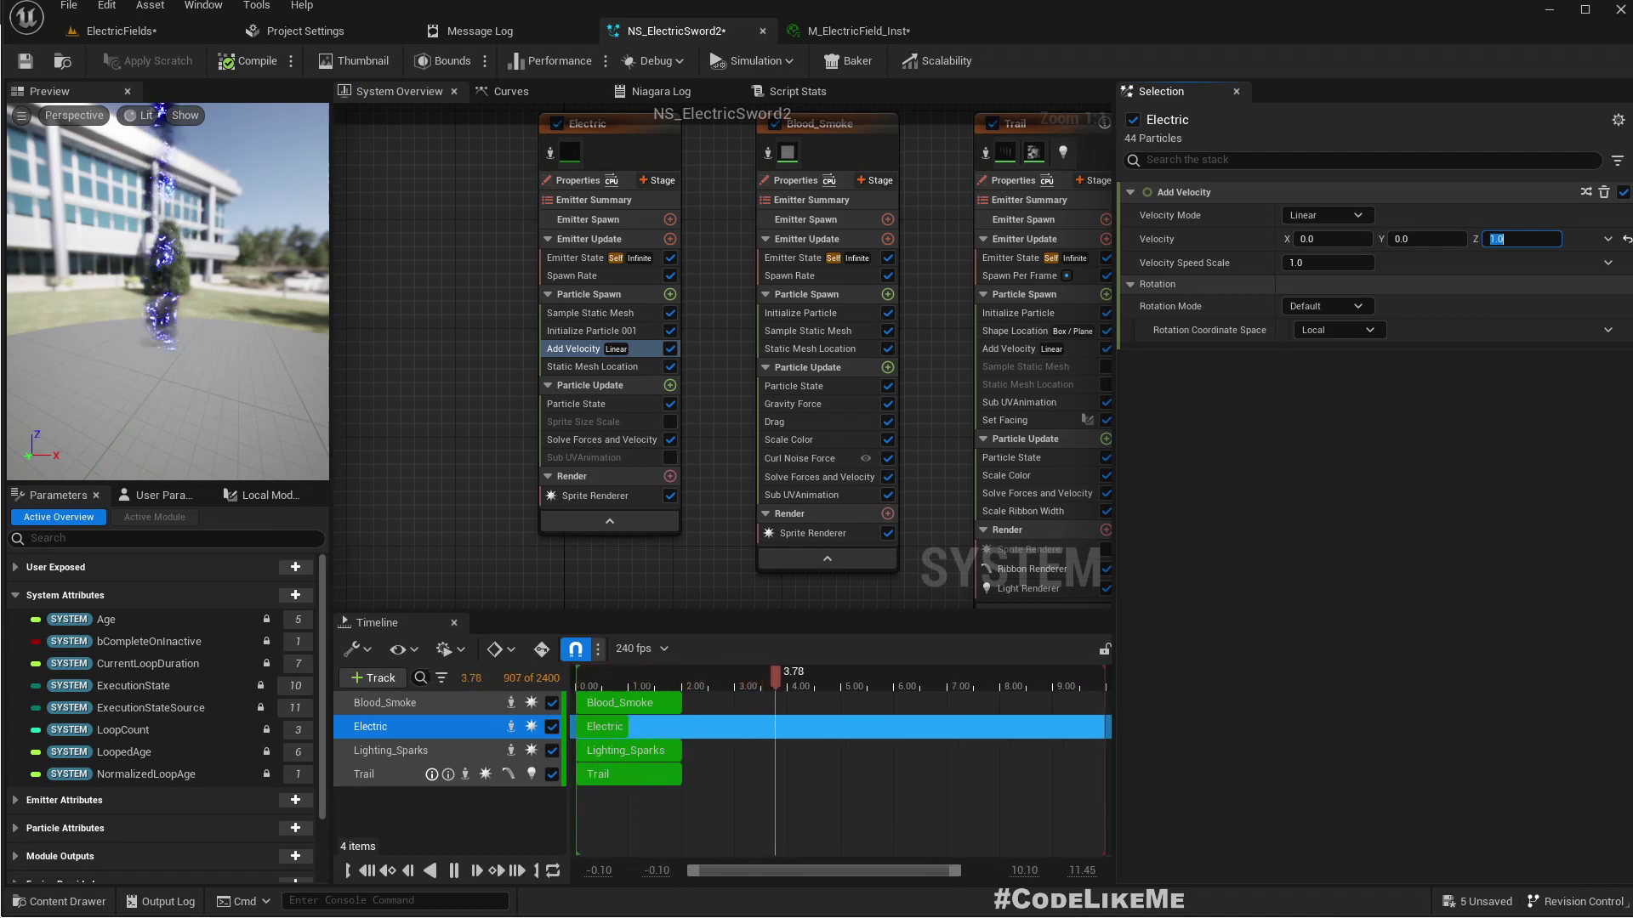
# Set the Alignment of the Electric emitter's Sprite Renderer to Velocity Aligned
pyautogui.click(626, 501)
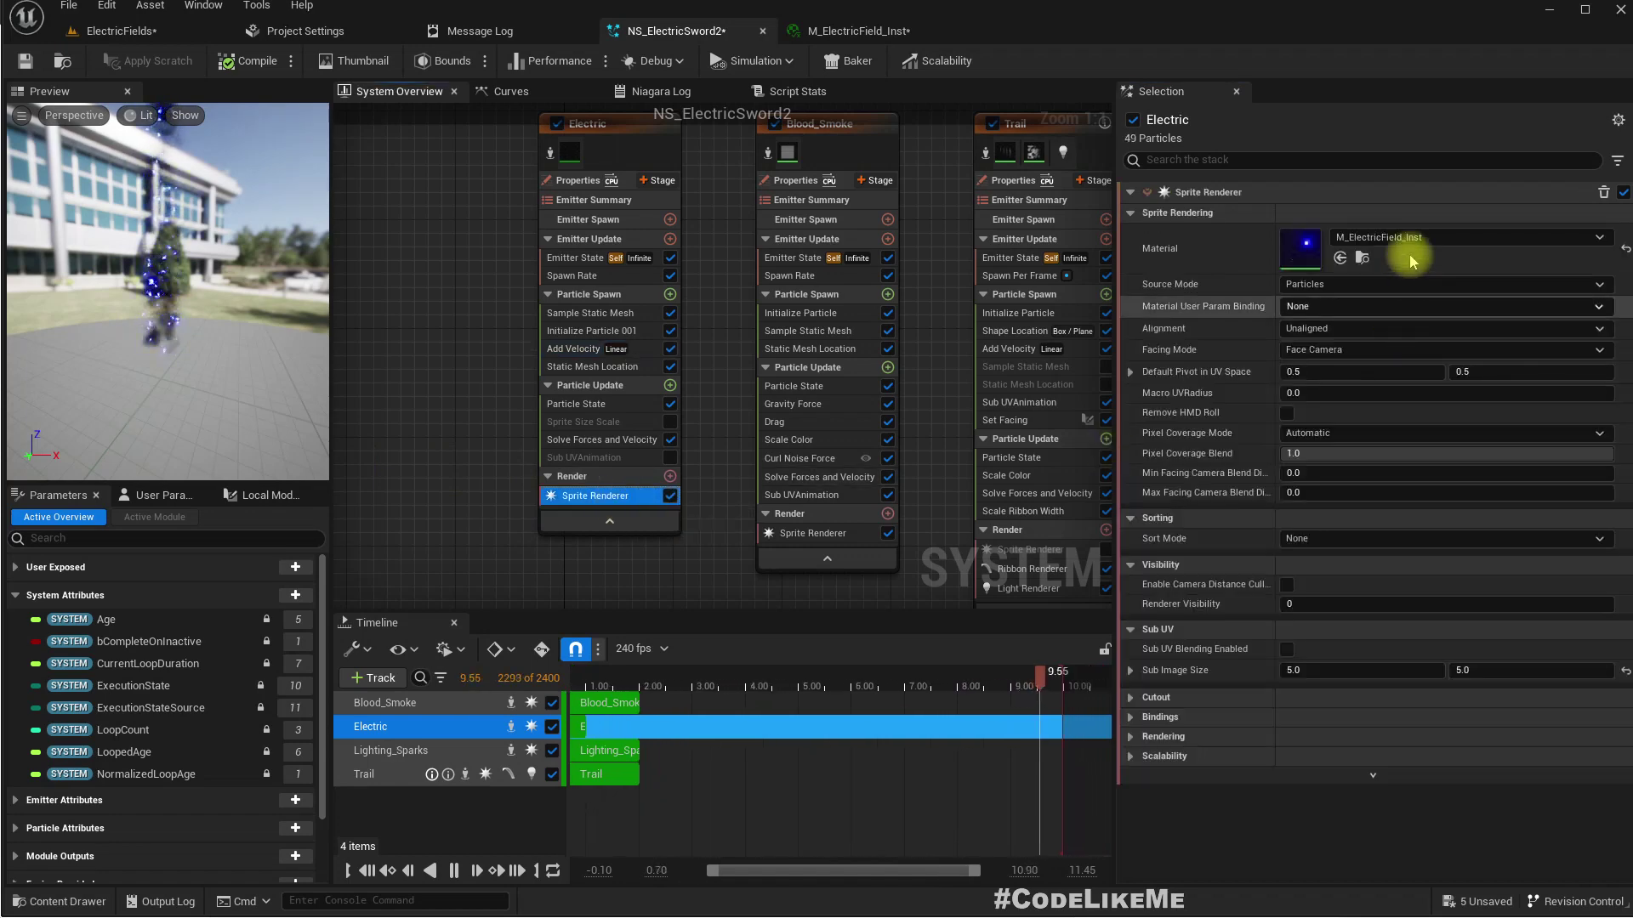
pyautogui.click(1332, 331)
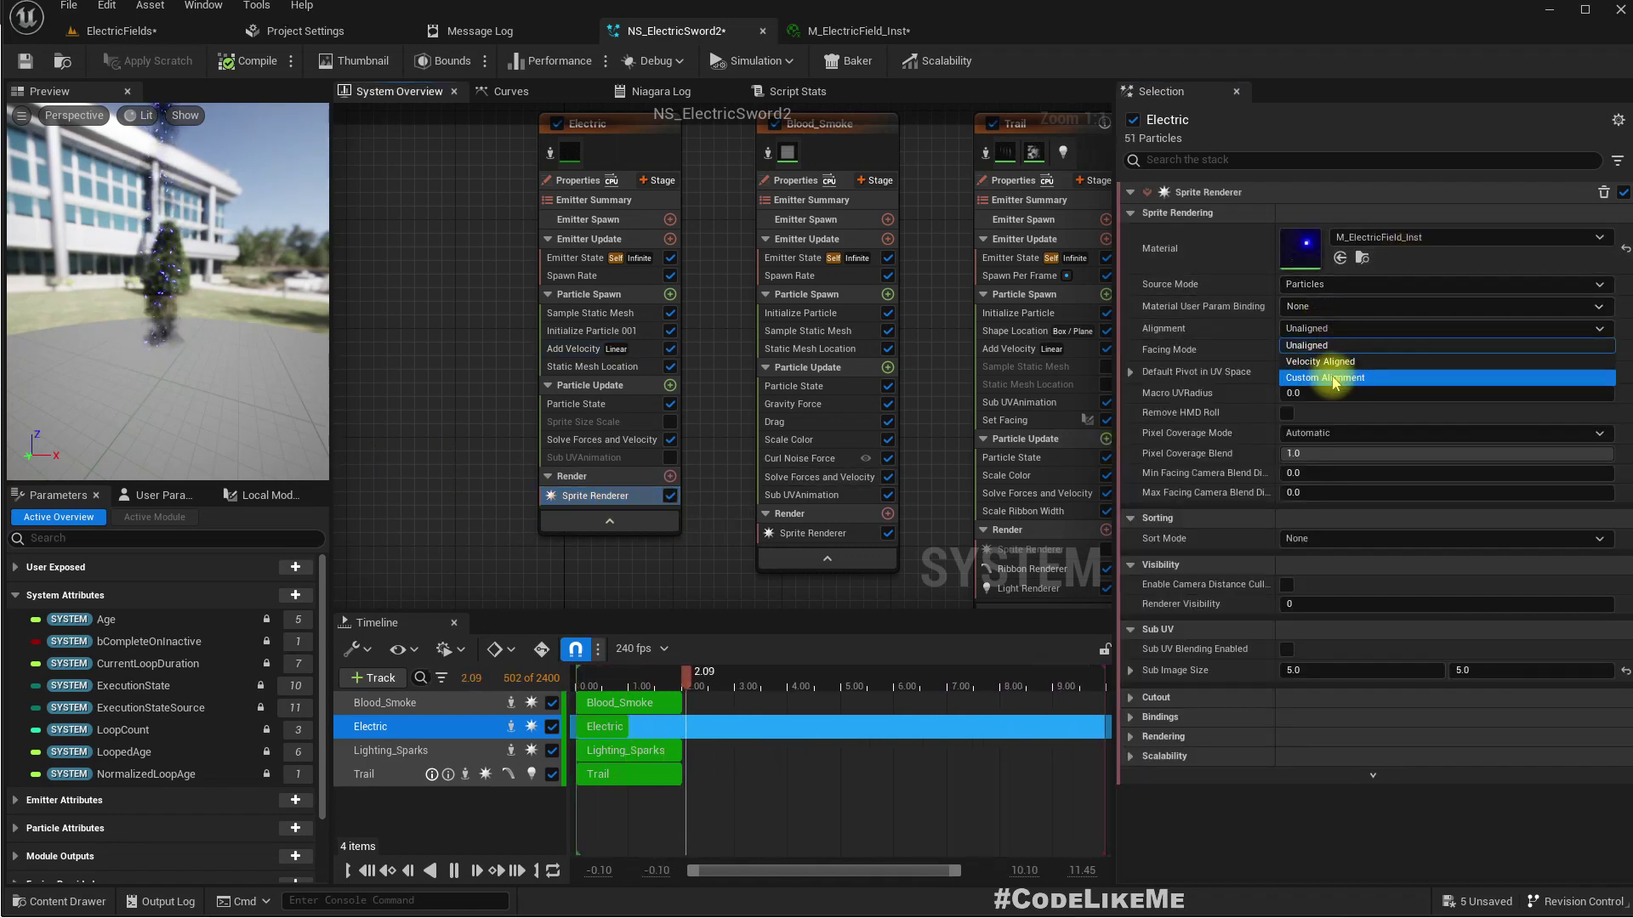
pyautogui.click(1333, 363)
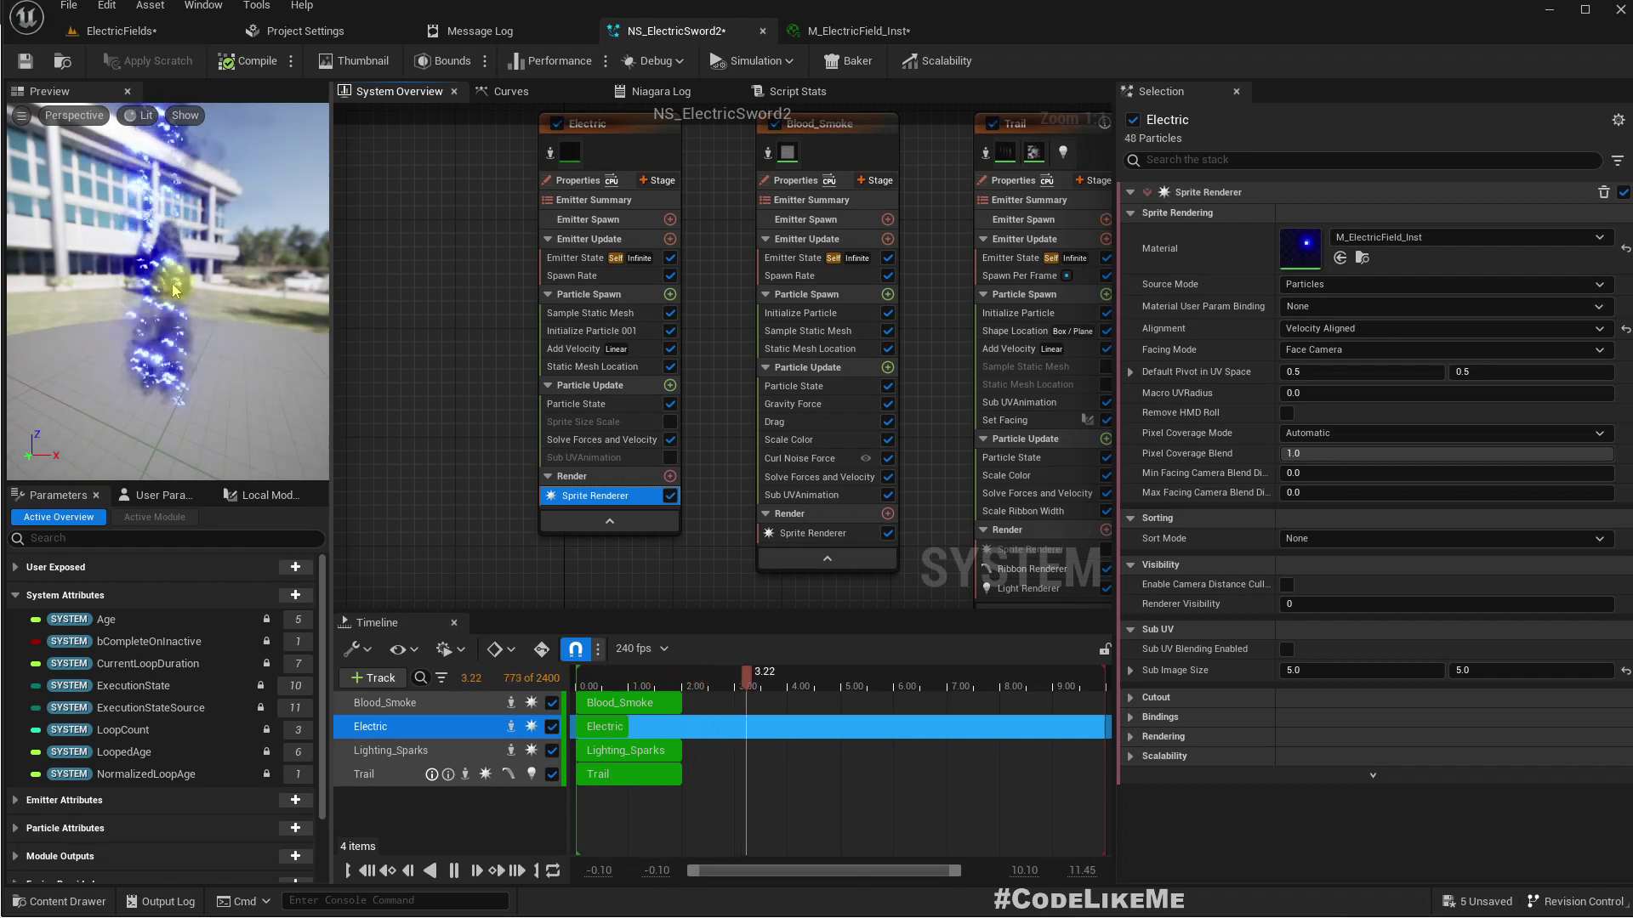
# Examine the spark alignment along the sword in the ElectricFields level from several distances and angles
pyautogui.click(91, 34)
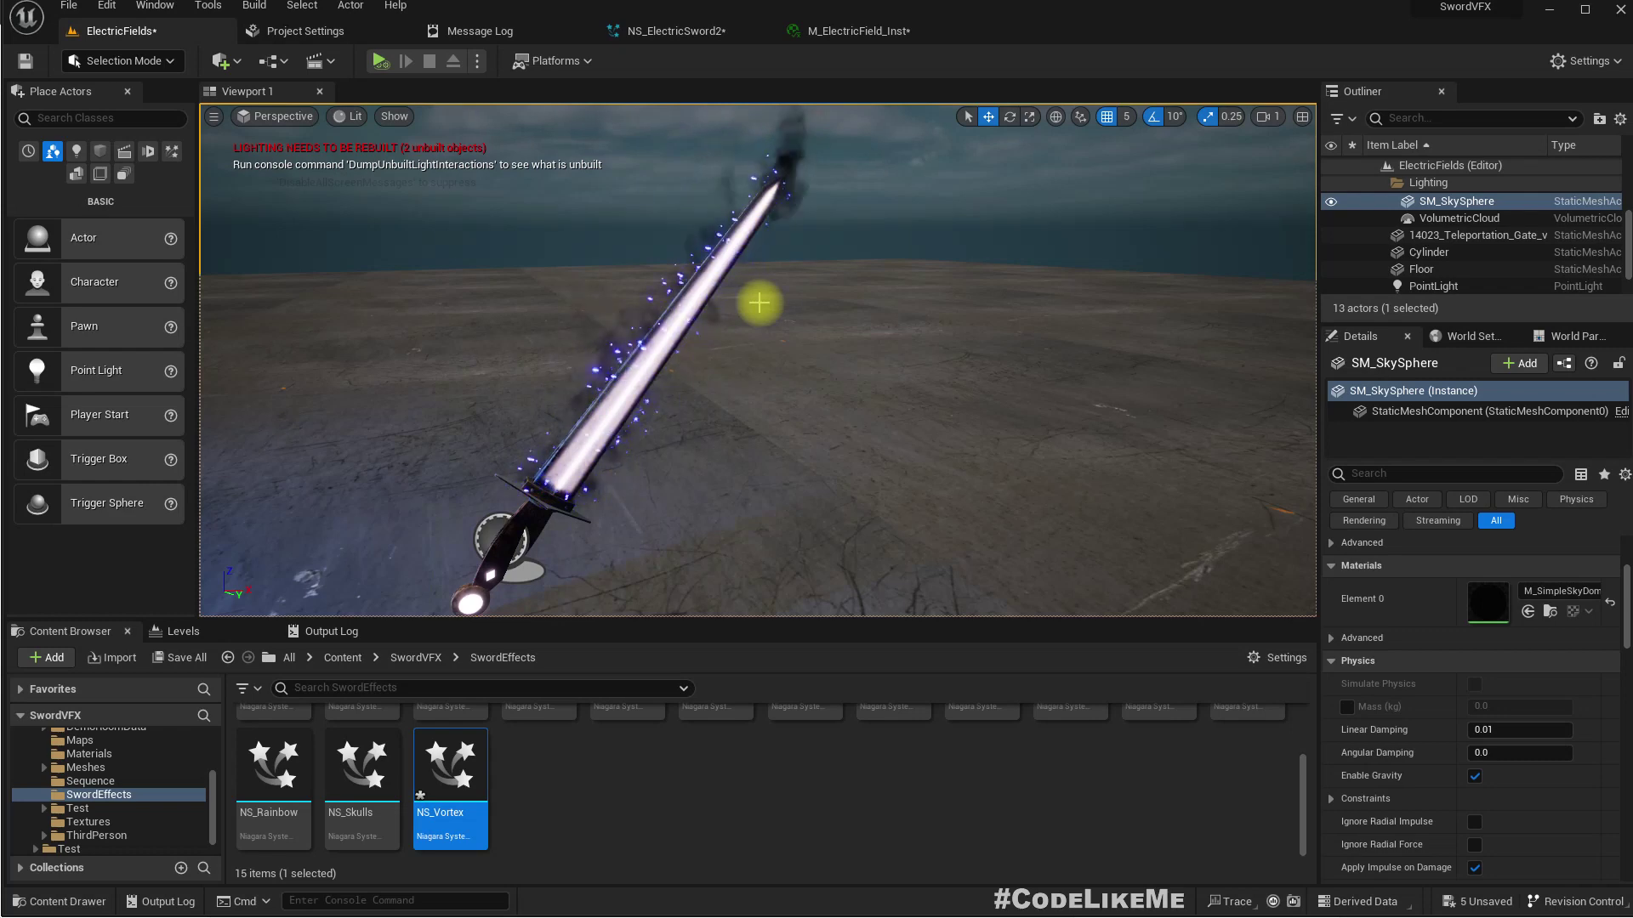
pyautogui.moveTo(830, 420); pyautogui.dragTo(821, 383, button='right')
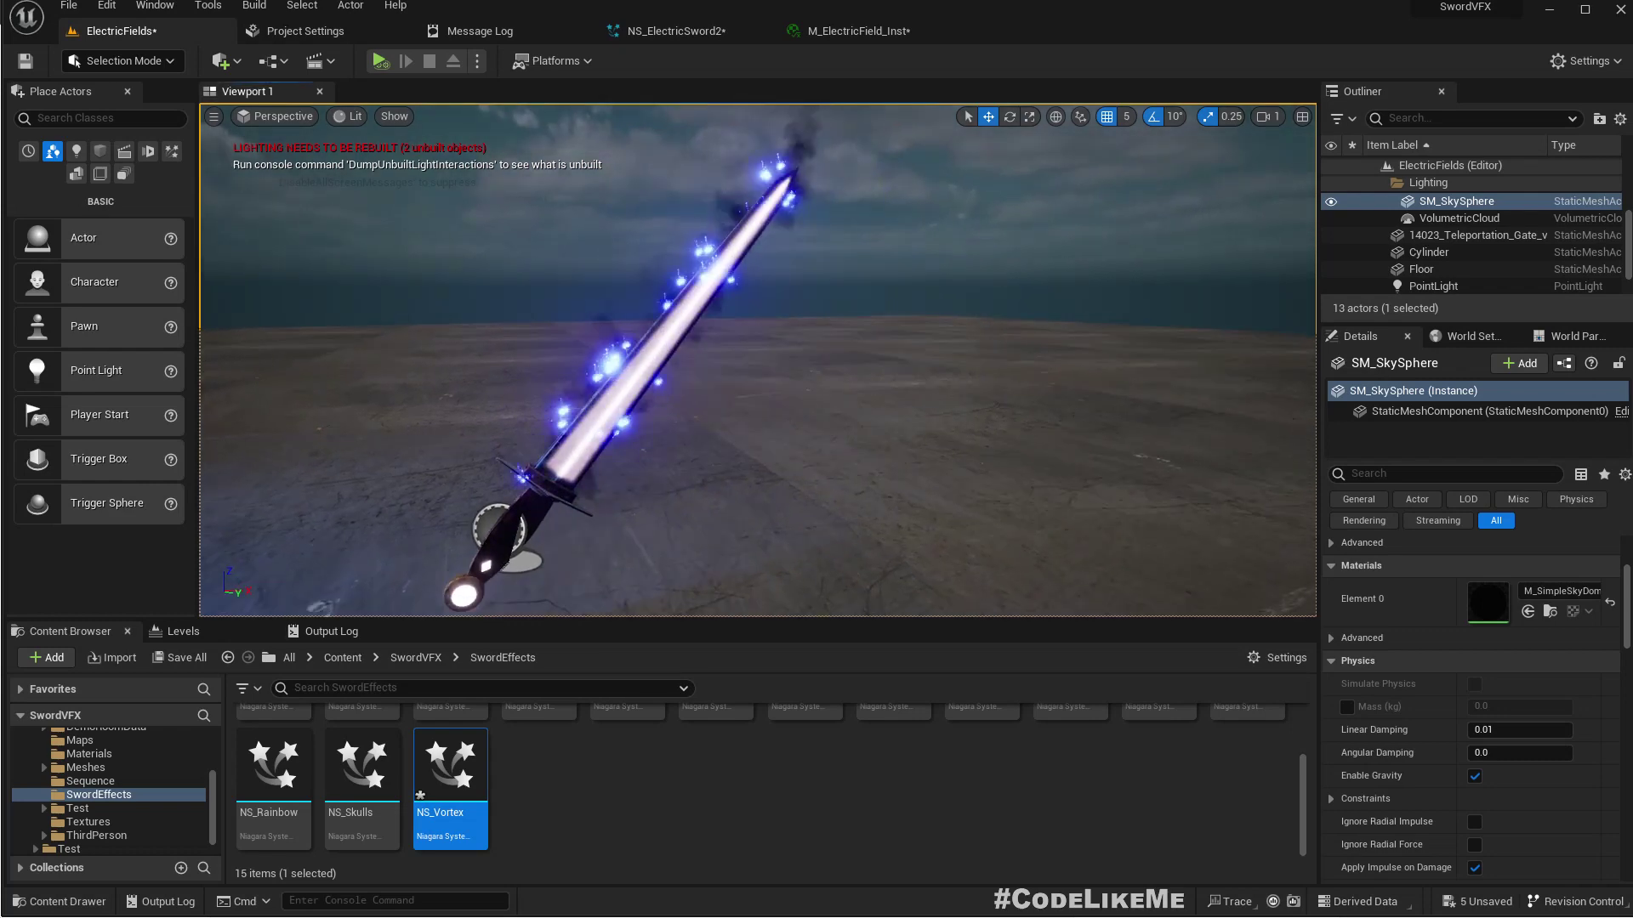
pyautogui.scroll(3, 616, 400)
pyautogui.scroll(-3, 587, 389)
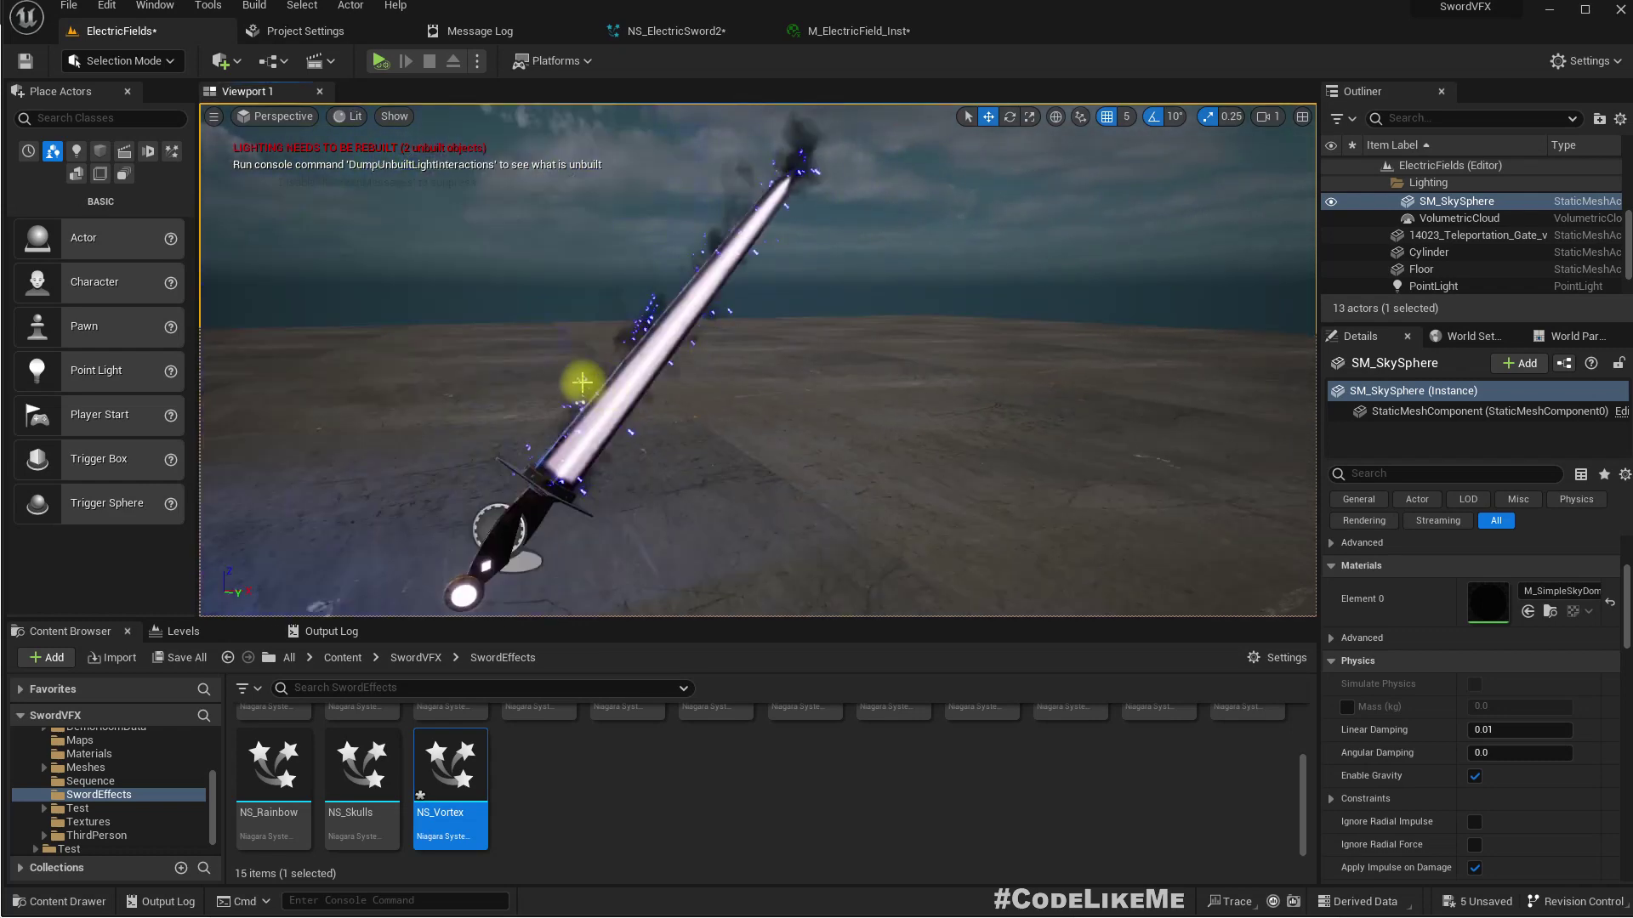
pyautogui.scroll(3, 578, 382)
pyautogui.scroll(-3, 573, 380)
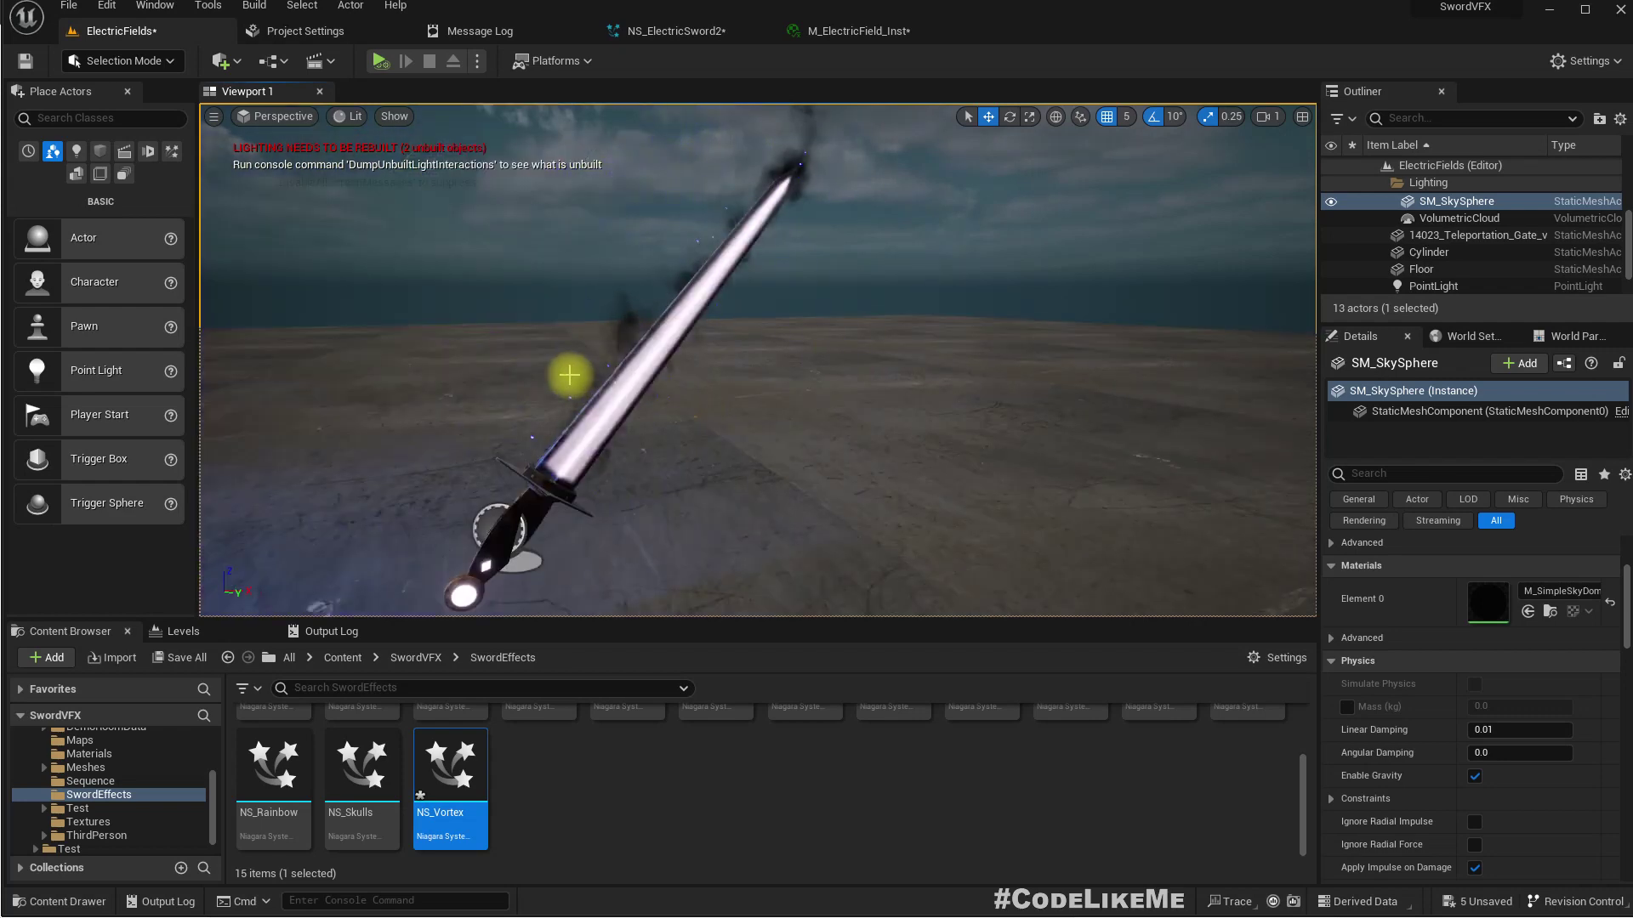
pyautogui.moveTo(560, 292); pyautogui.dragTo(560, 272, button='right')
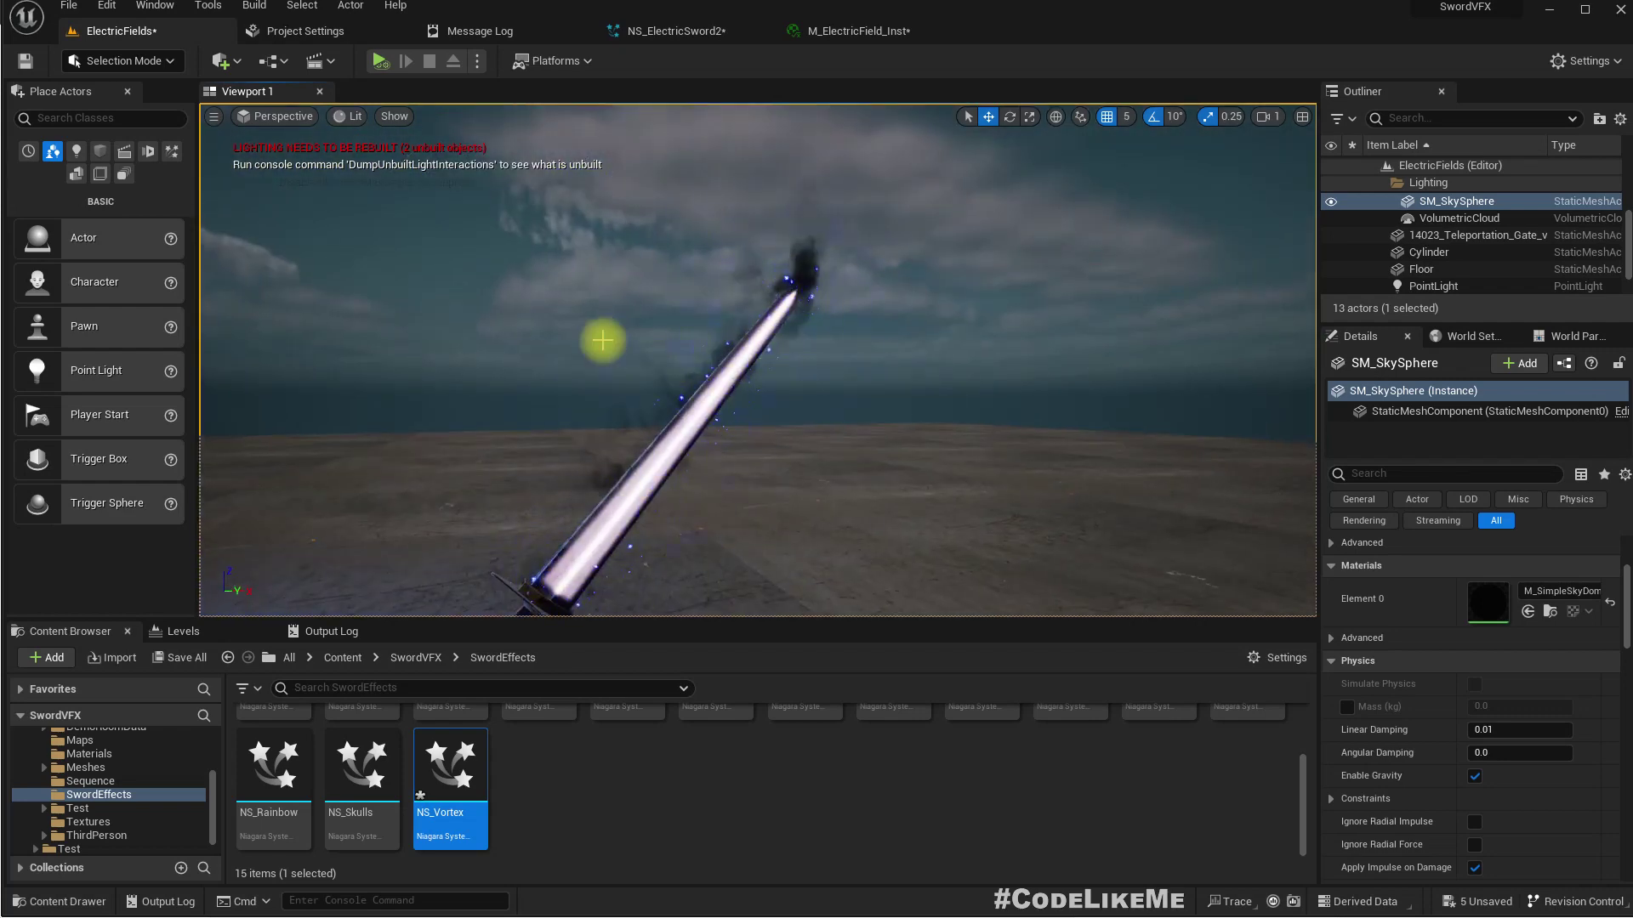
pyautogui.moveTo(601, 328); pyautogui.dragTo(596, 365, button='middle')
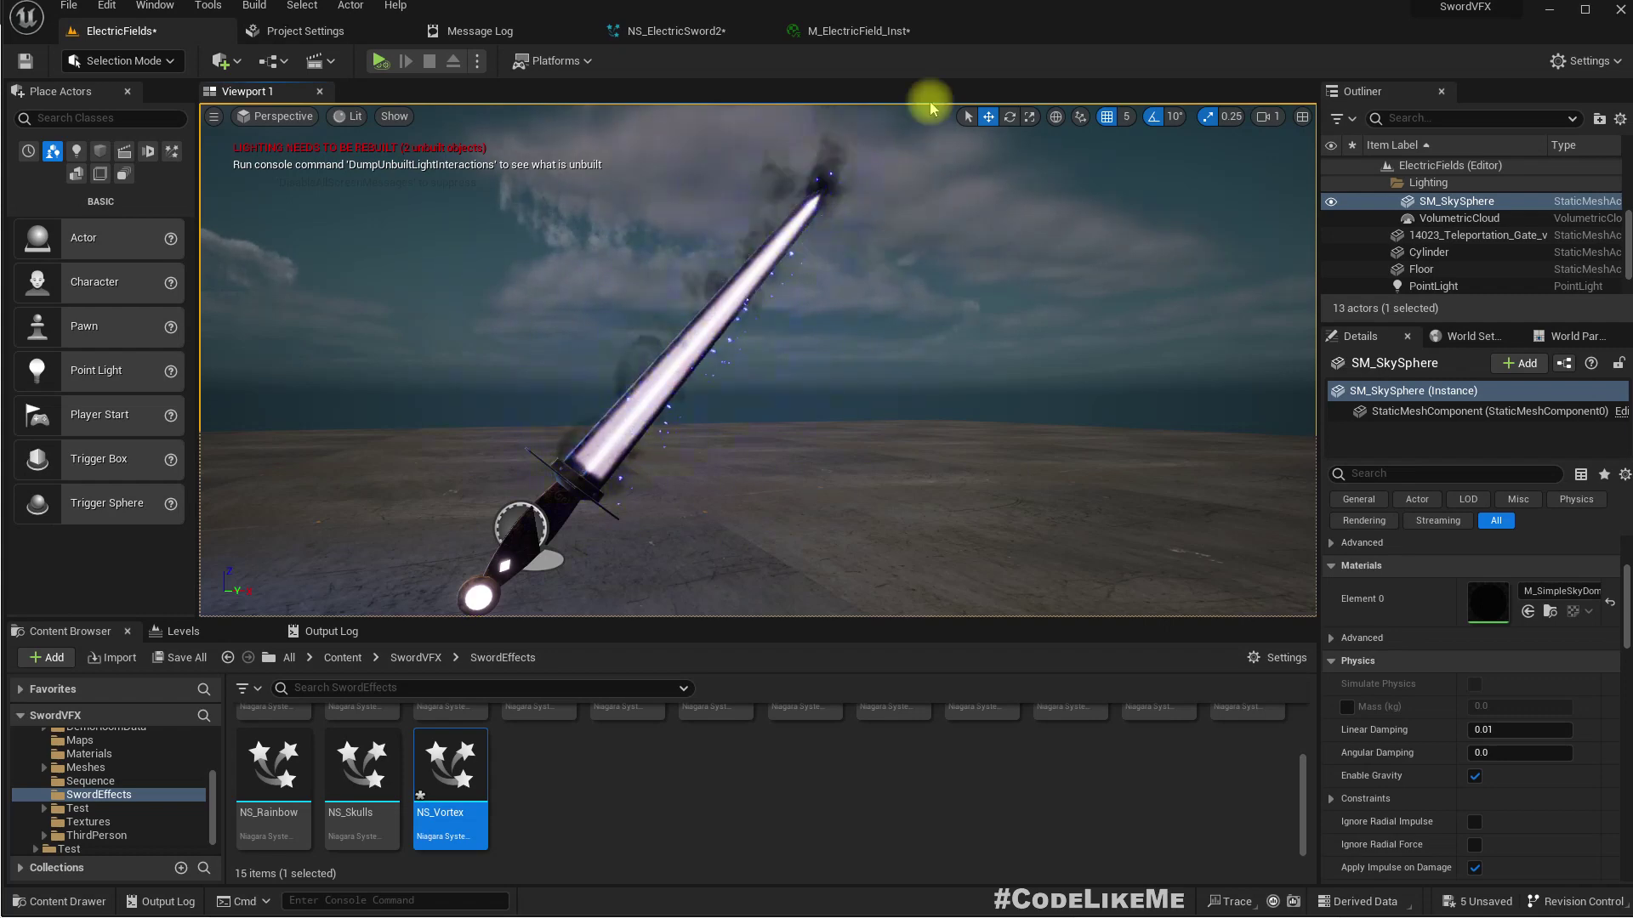
# Open M_ElectricField, the parent material of M_ElectricField_Inst, and move its Speed parameter node away from Motion_4WayChaos to make room
pyautogui.click(852, 37)
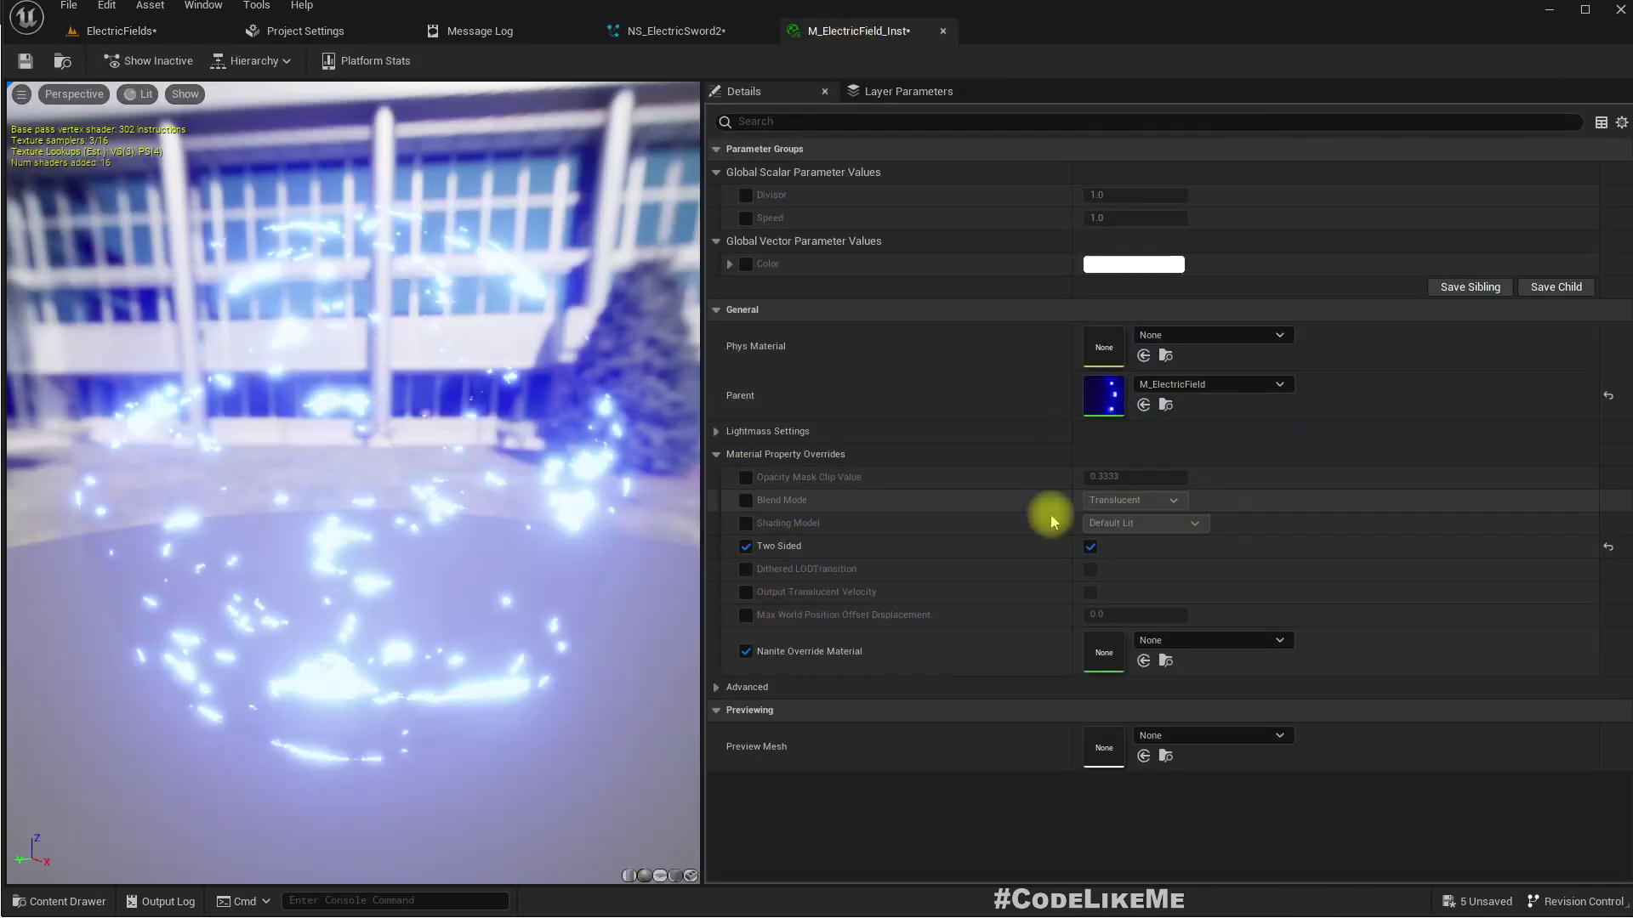
pyautogui.doubleClick(1107, 403)
pyautogui.moveTo(681, 572); pyautogui.dragTo(1346, 462, button='right')
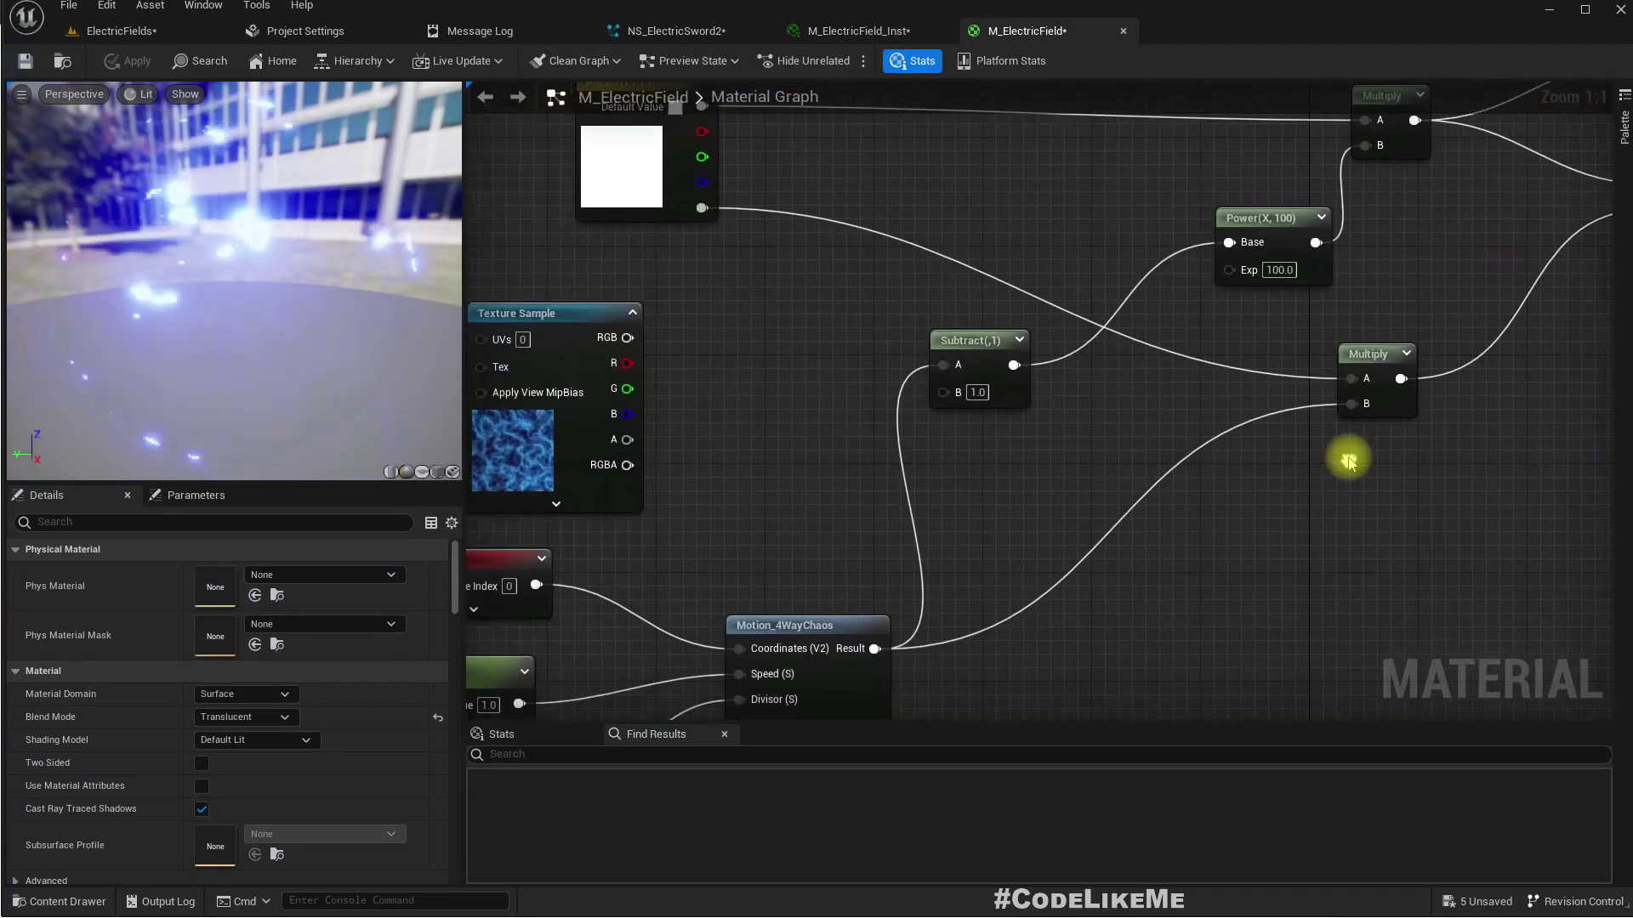
pyautogui.moveTo(583, 513); pyautogui.dragTo(1018, 106, button='right')
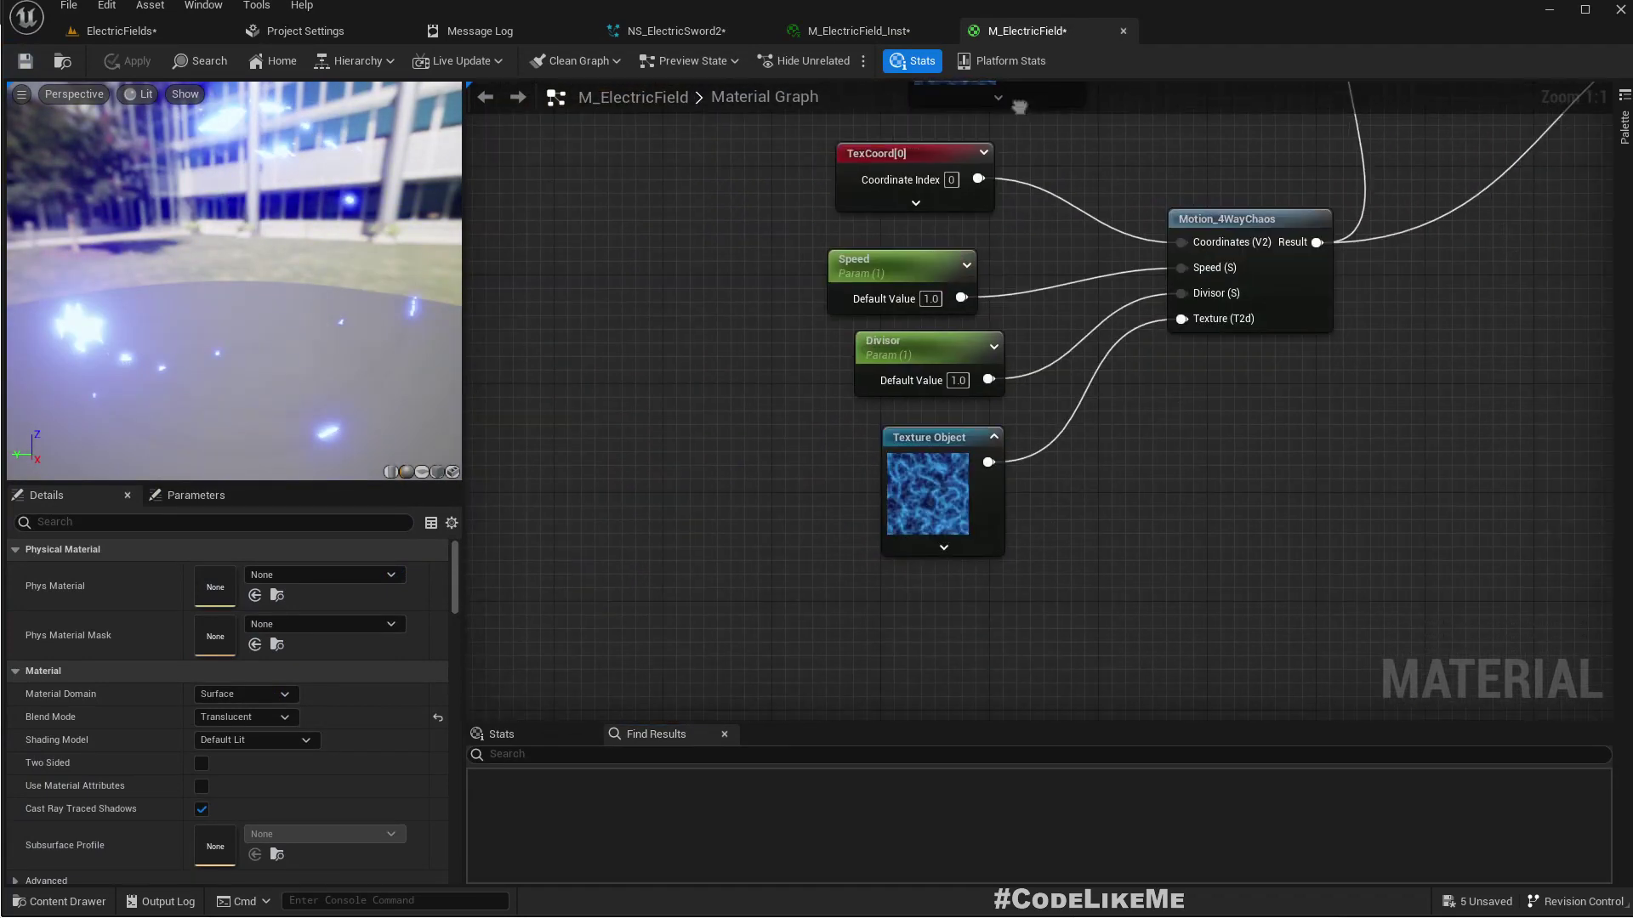
pyautogui.moveTo(765, 446); pyautogui.dragTo(892, 582, button='right')
pyautogui.moveTo(1042, 400); pyautogui.dragTo(715, 331)
# Add a ParticleRandom node below the Speed parameter in the M_ElectricField graph
pyautogui.rightClick(625, 474)
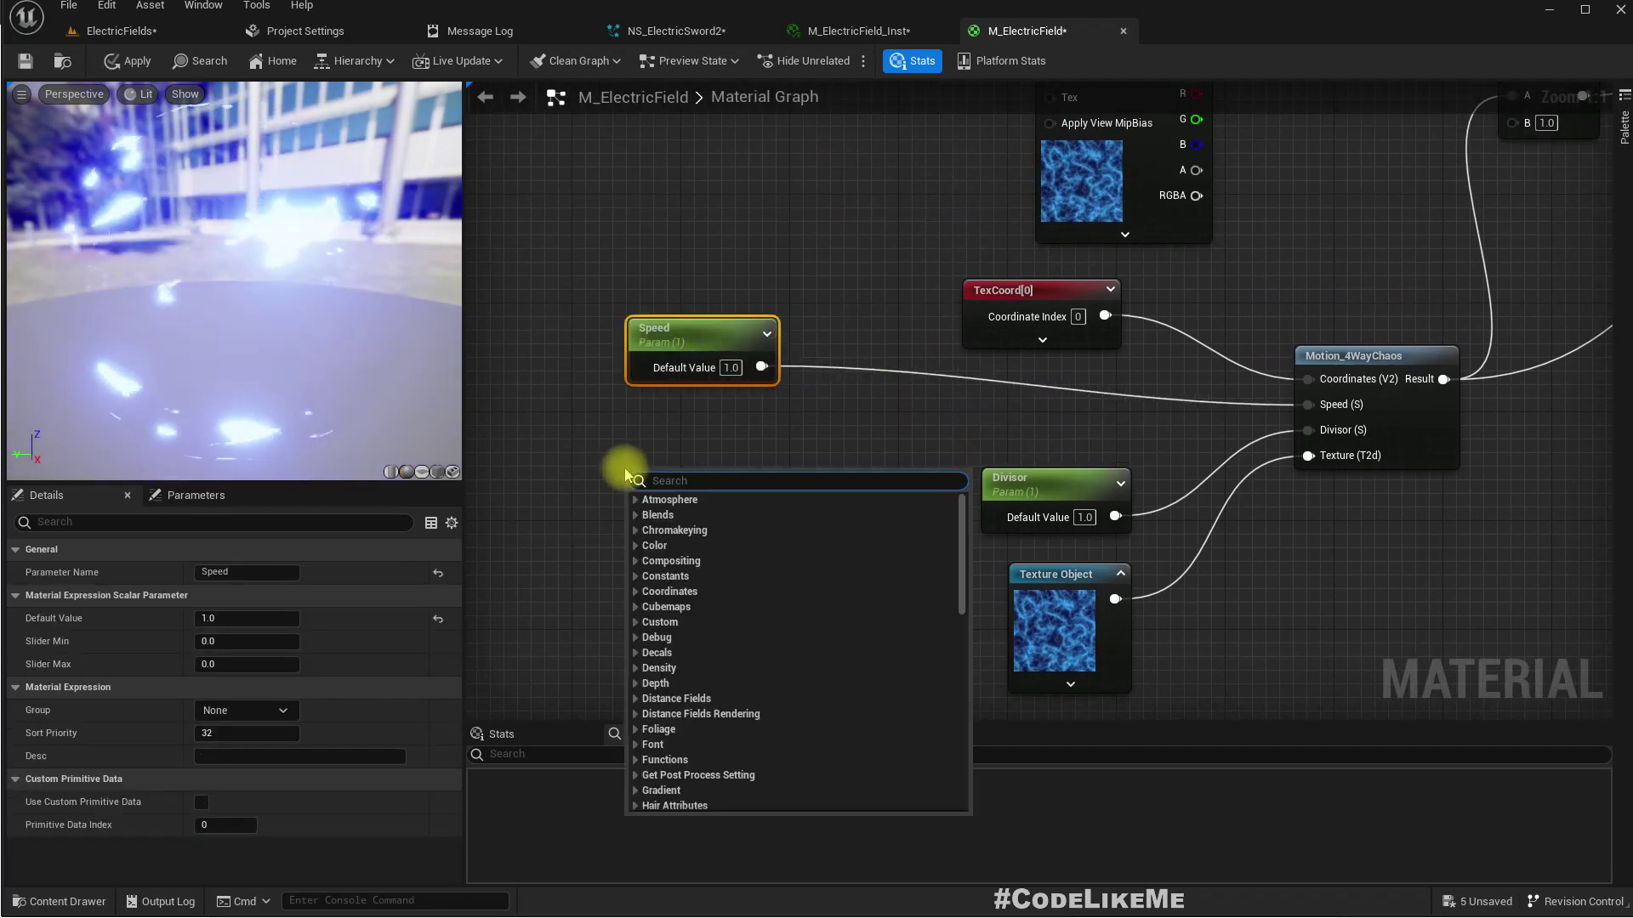
pyautogui.write('particle')
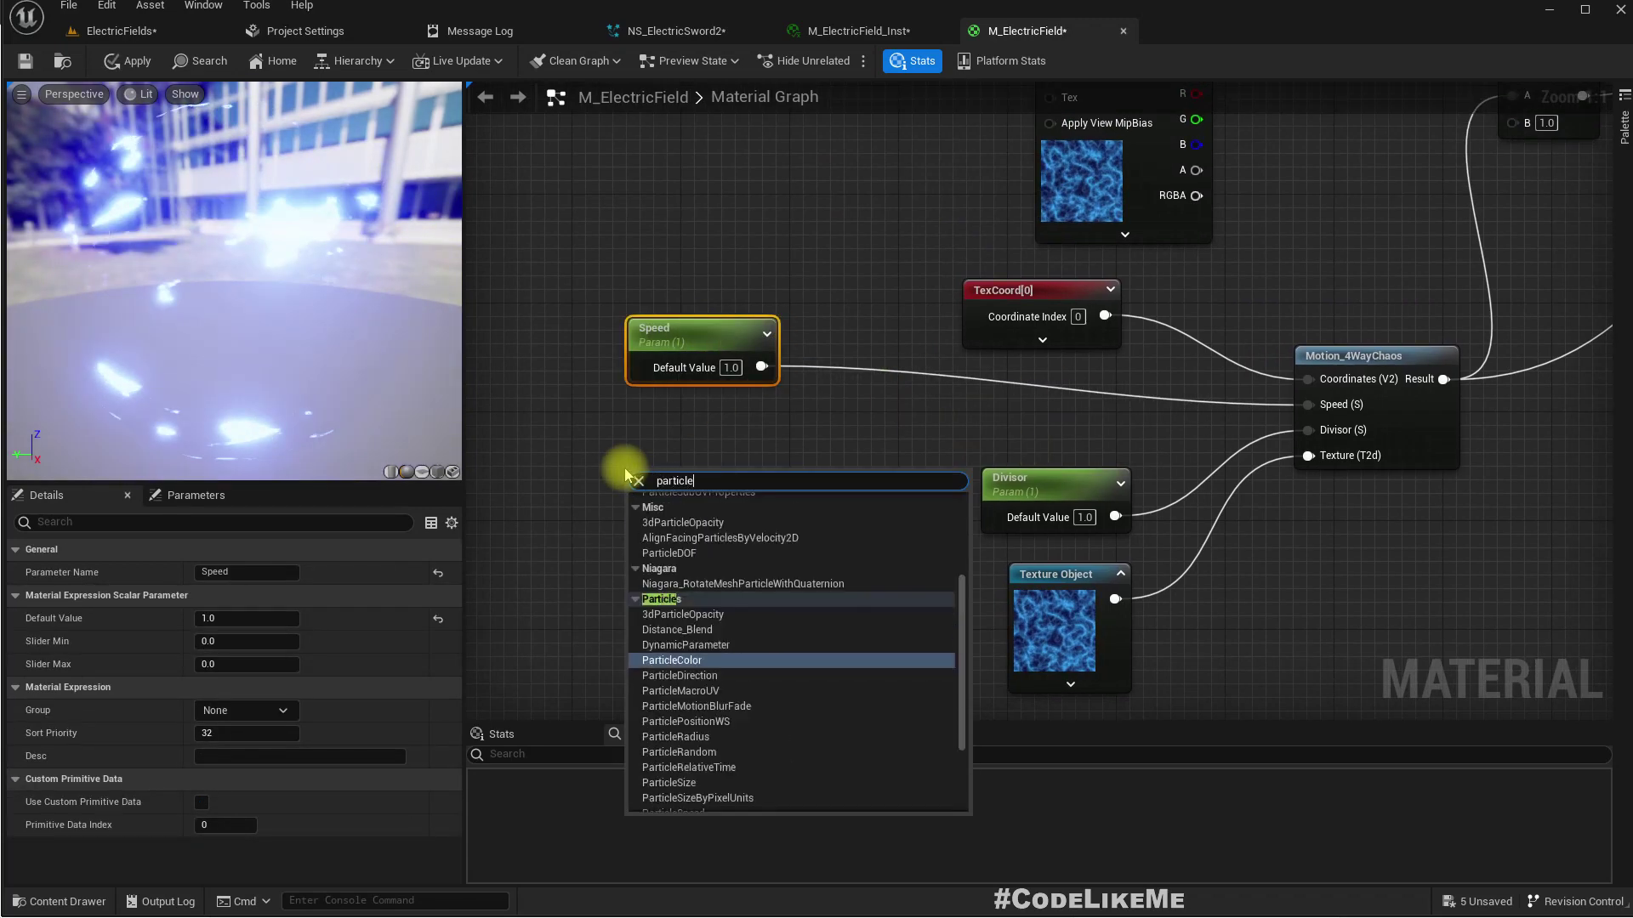
pyautogui.write('ra')
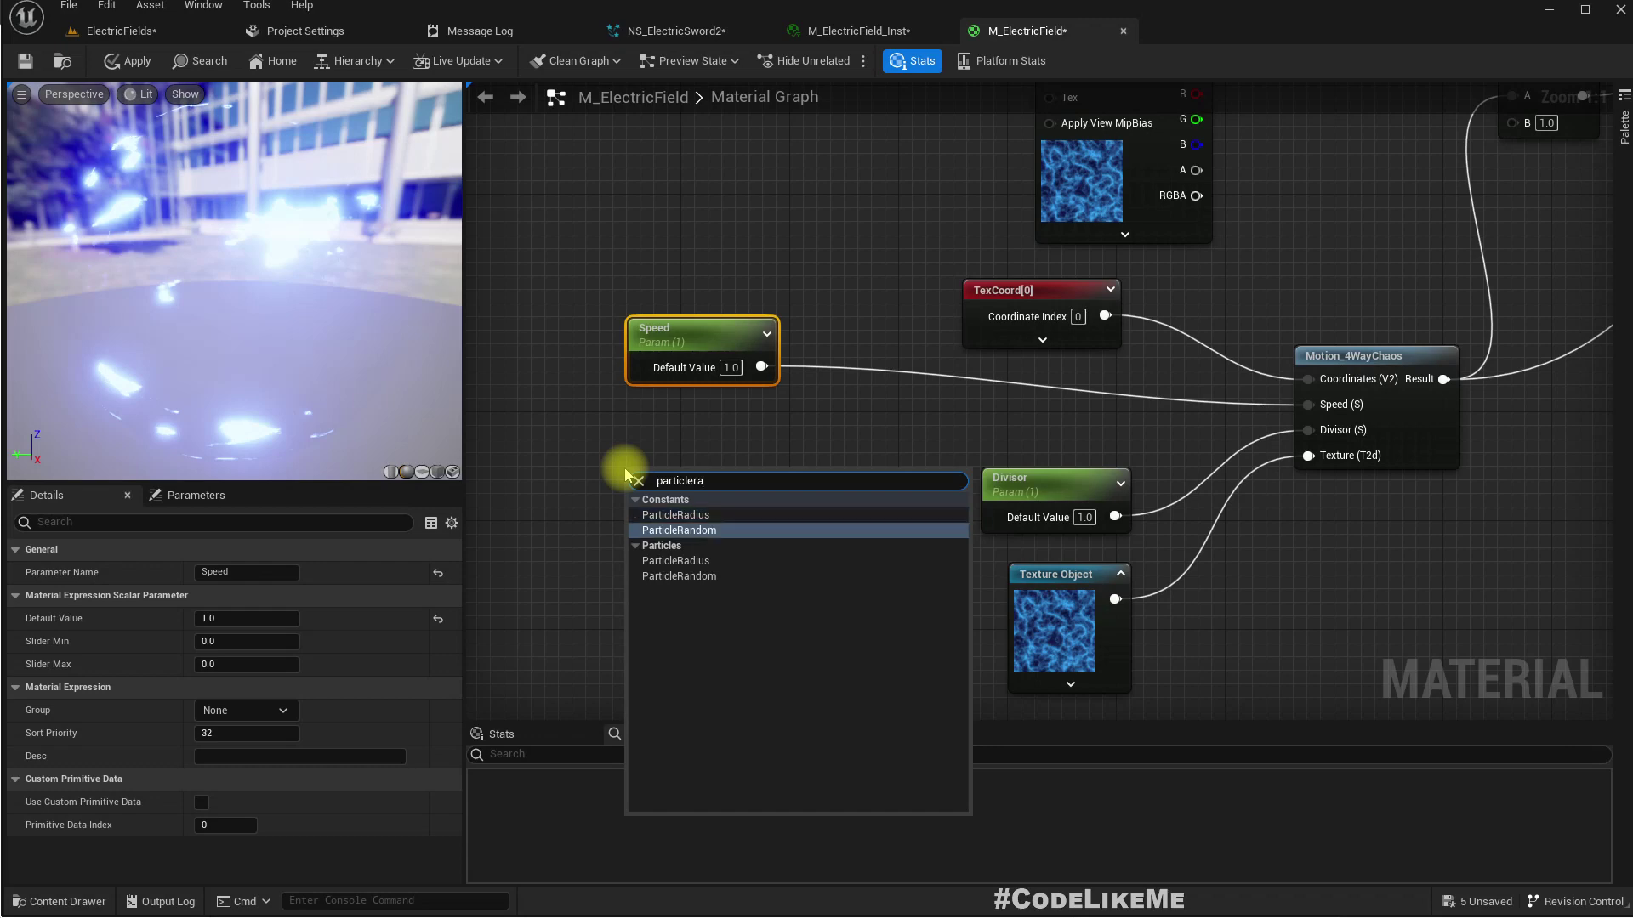
pyautogui.press('Return')
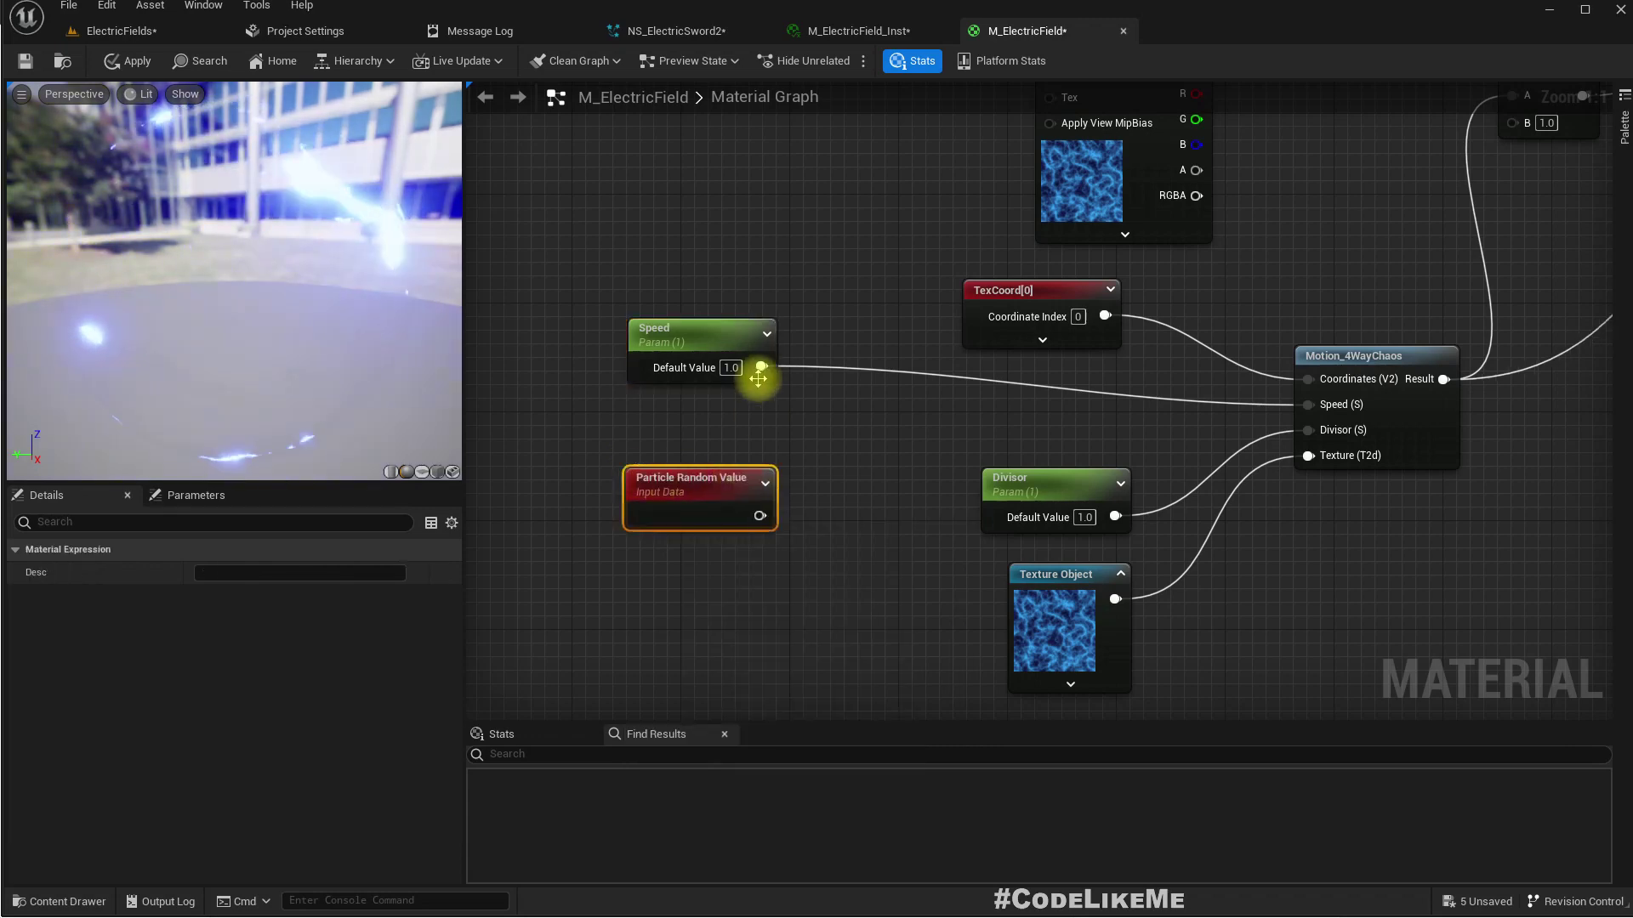
# Sum Speed and Particle Random Value with an Add node feeding the Speed input of Motion_4WayChaos, and apply the material
pyautogui.moveTo(758, 374); pyautogui.dragTo(843, 369)
pyautogui.write('add')
pyautogui.press('Return')
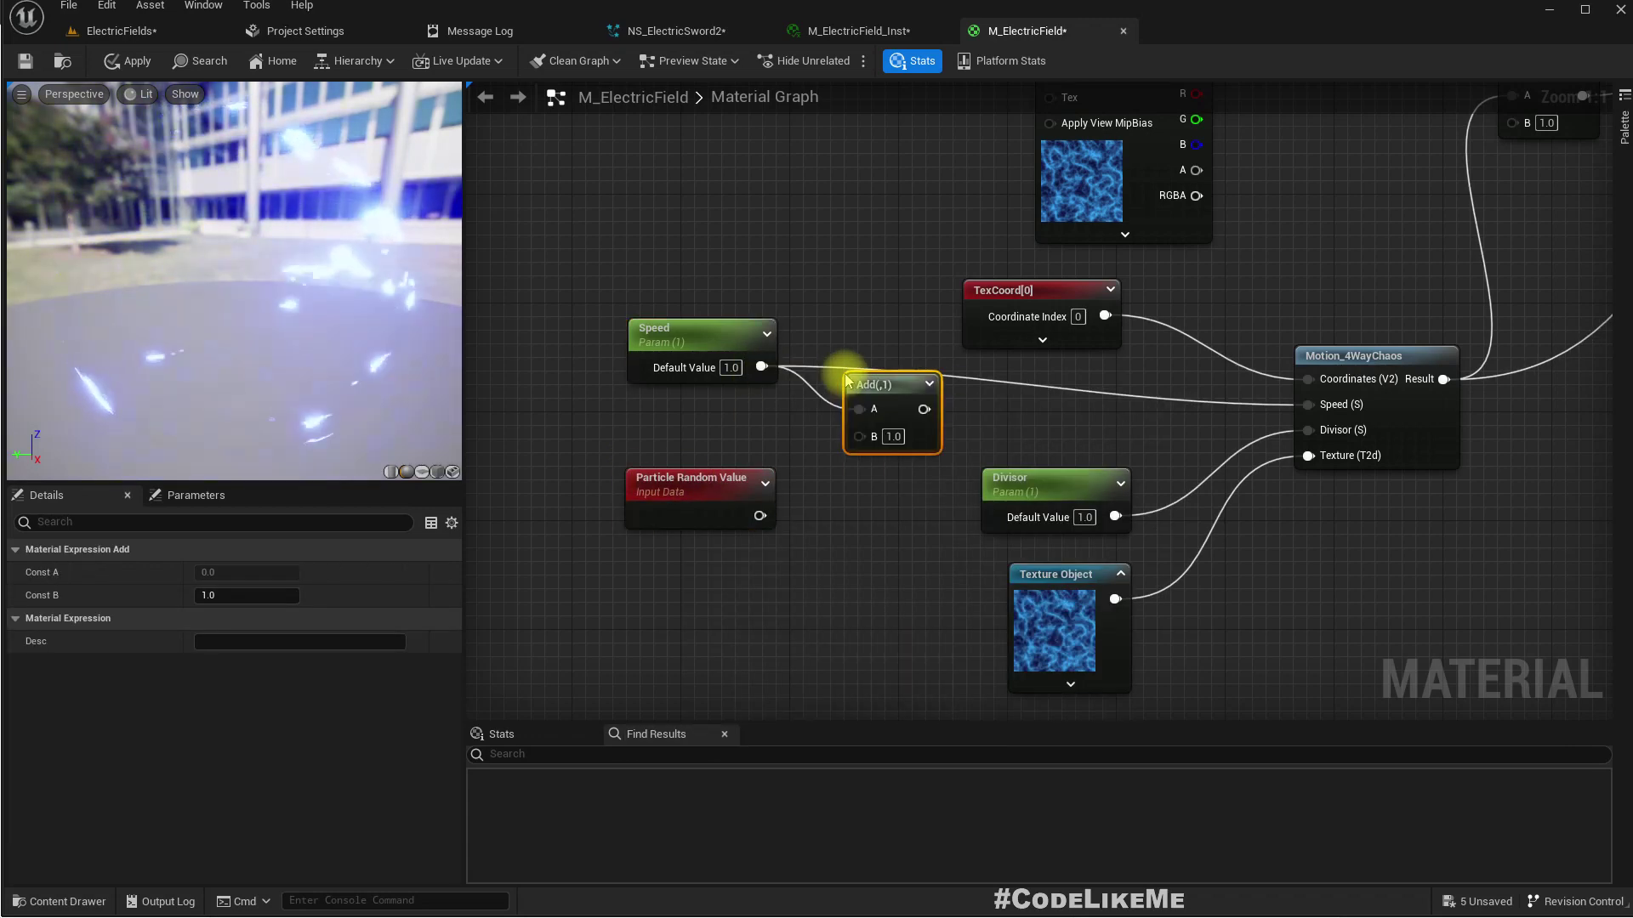
pyautogui.moveTo(759, 516); pyautogui.dragTo(1343, 405)
pyautogui.click(125, 61)
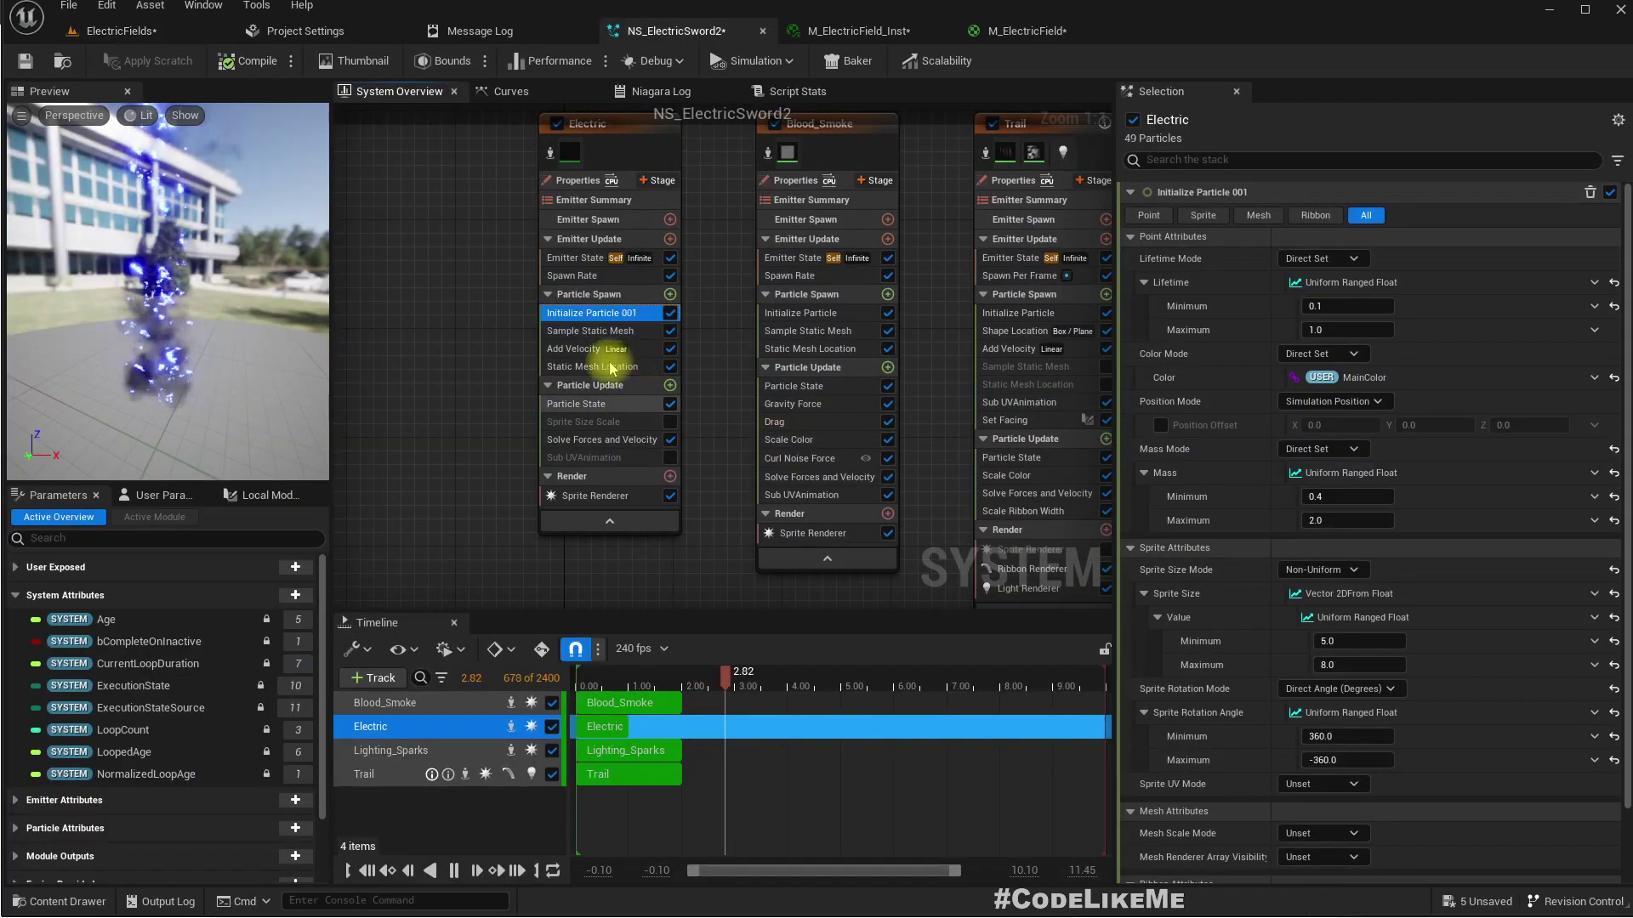
# Try Z velocities of 5 and 50 in the Electric emitter's Add Velocity module and settle on 20
pyautogui.click(573, 352)
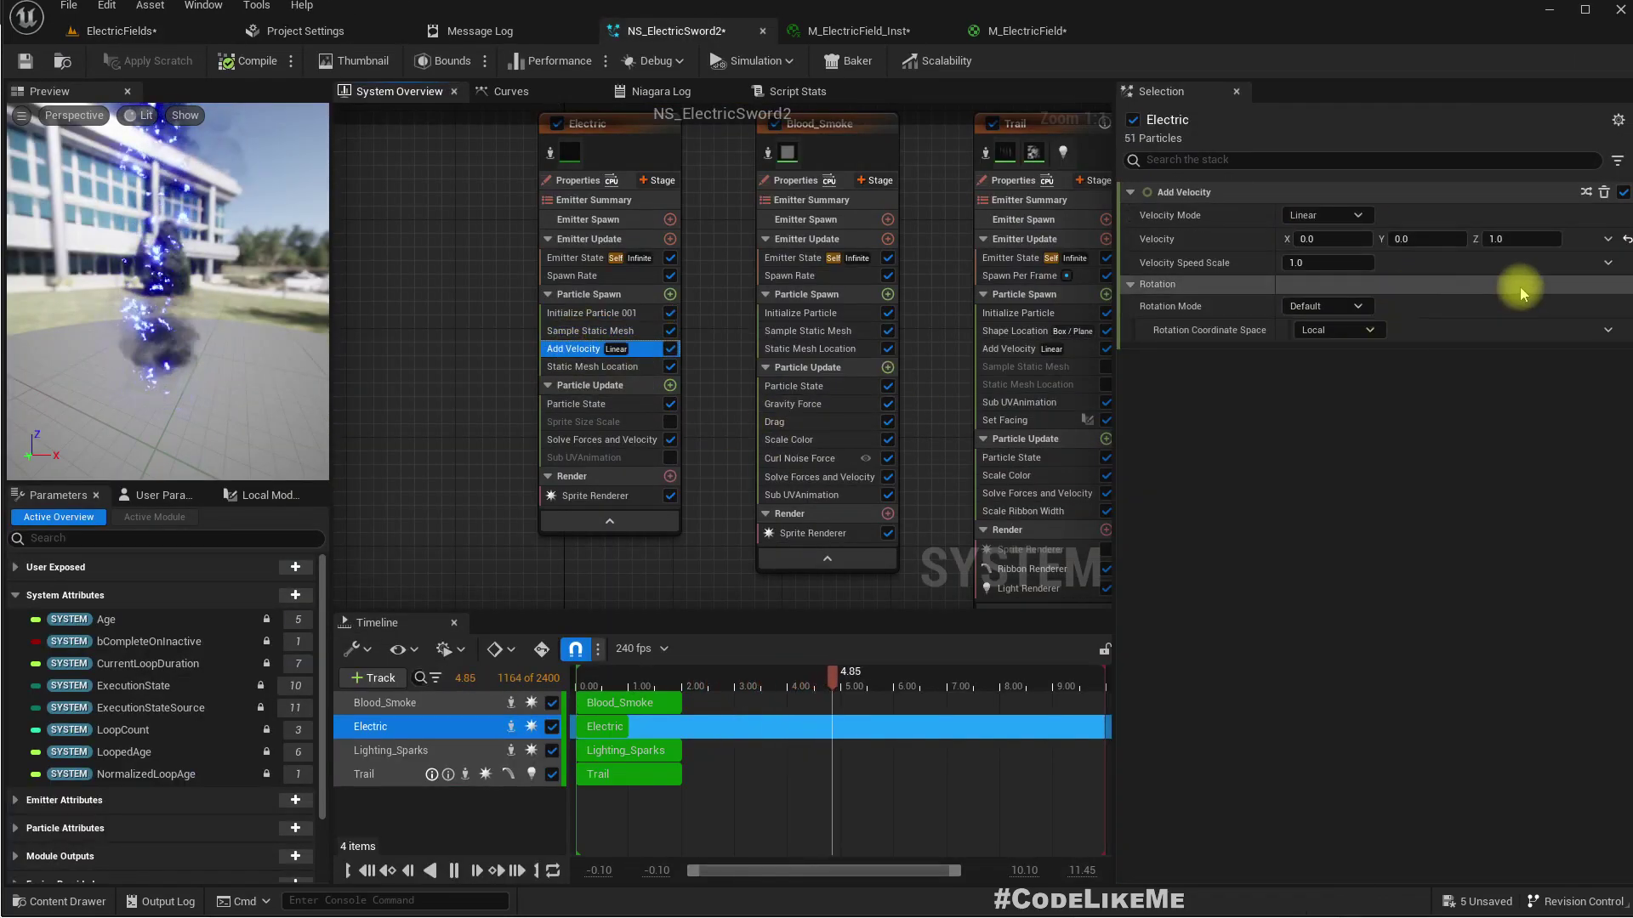
pyautogui.click(1520, 238)
pyautogui.write('5')
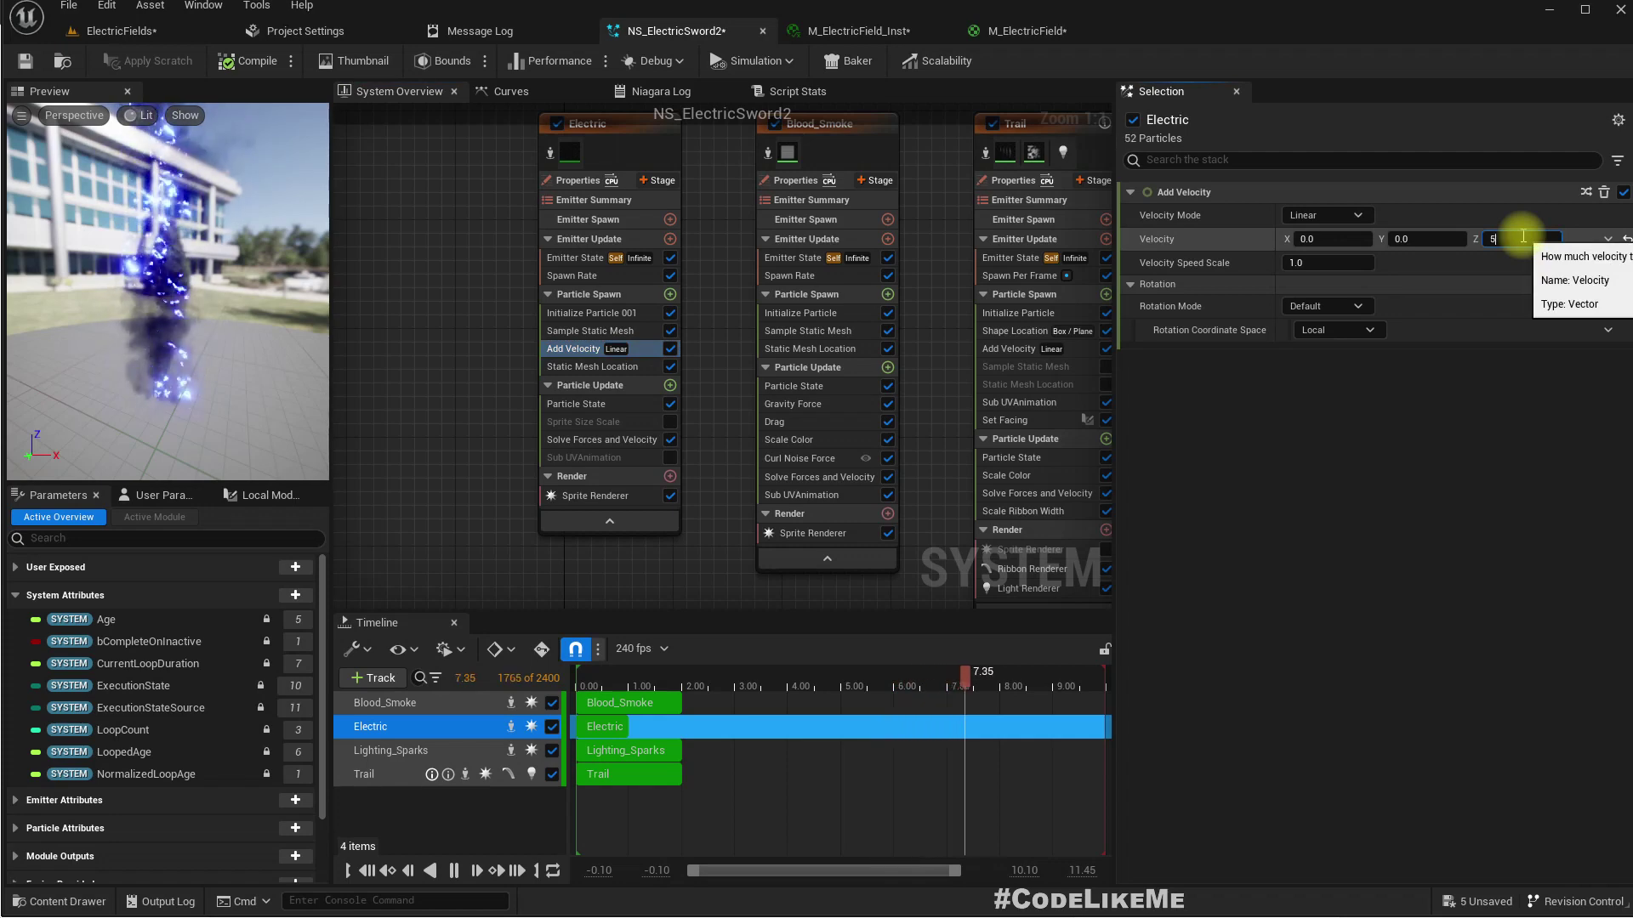
pyautogui.press('Return')
pyautogui.write('5')
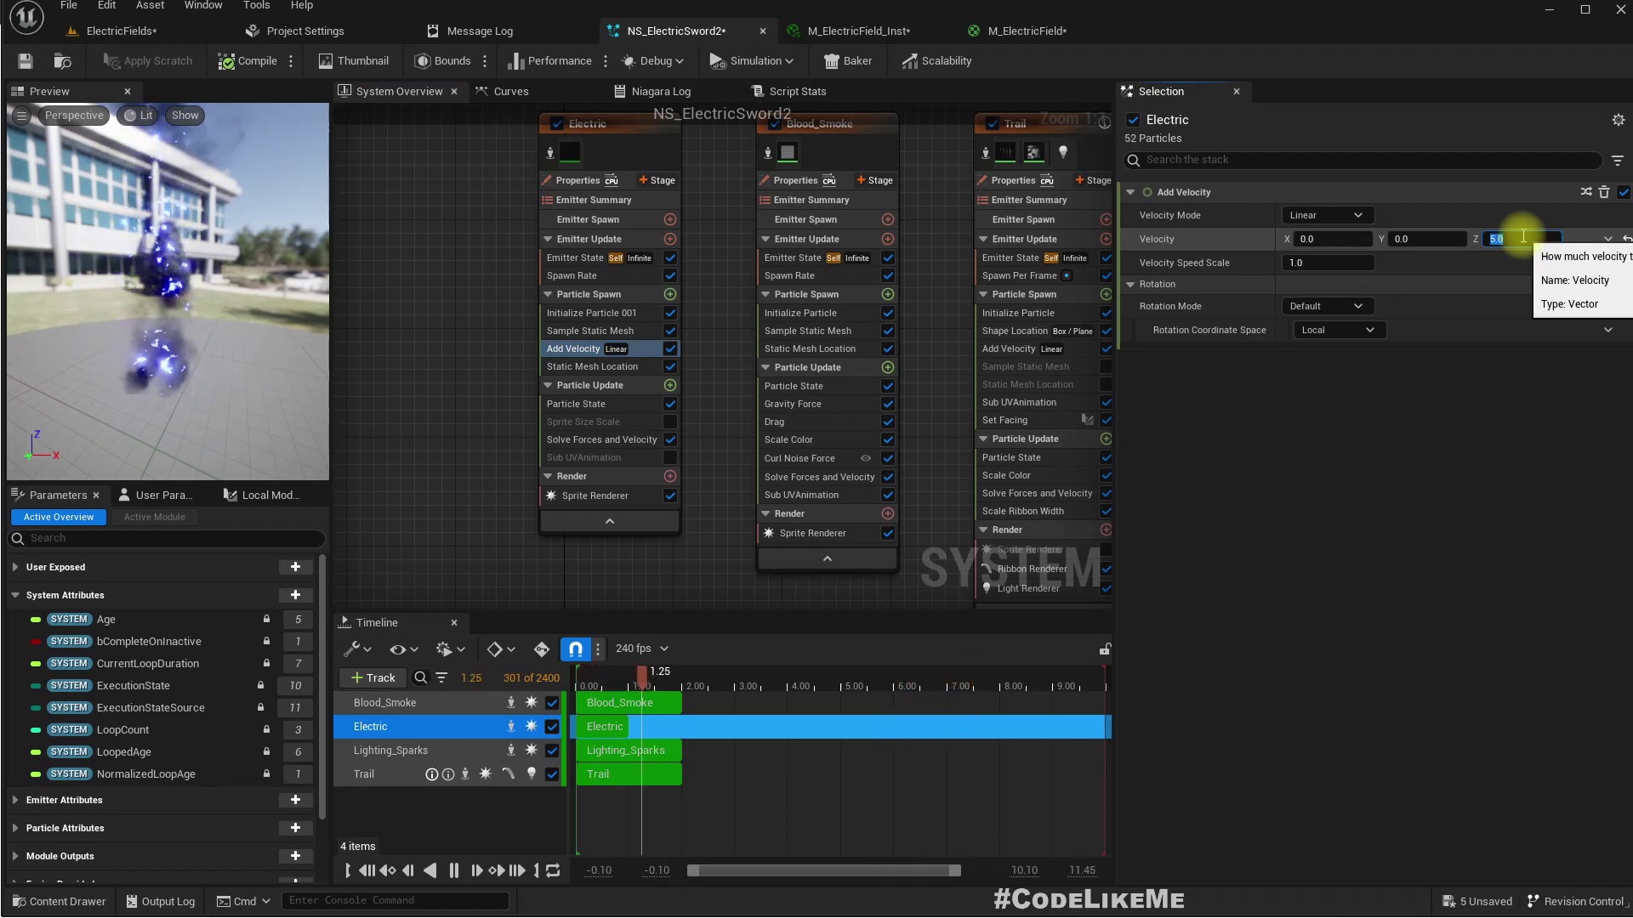
pyautogui.write('0')
pyautogui.press('Return')
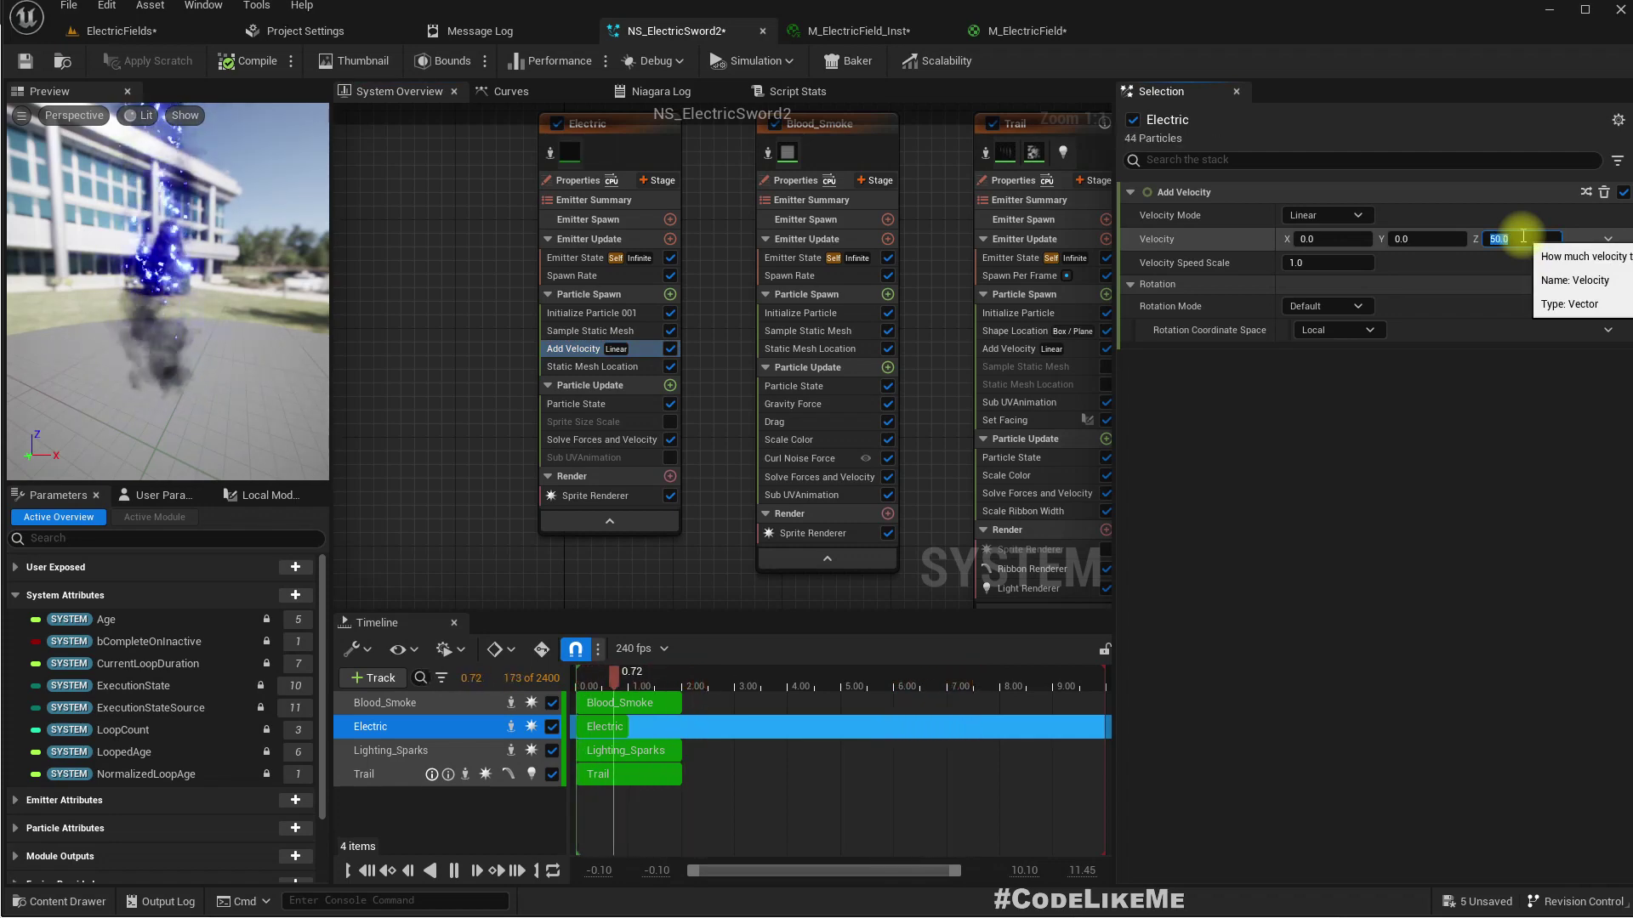
pyautogui.write('20')
pyautogui.press('Return')
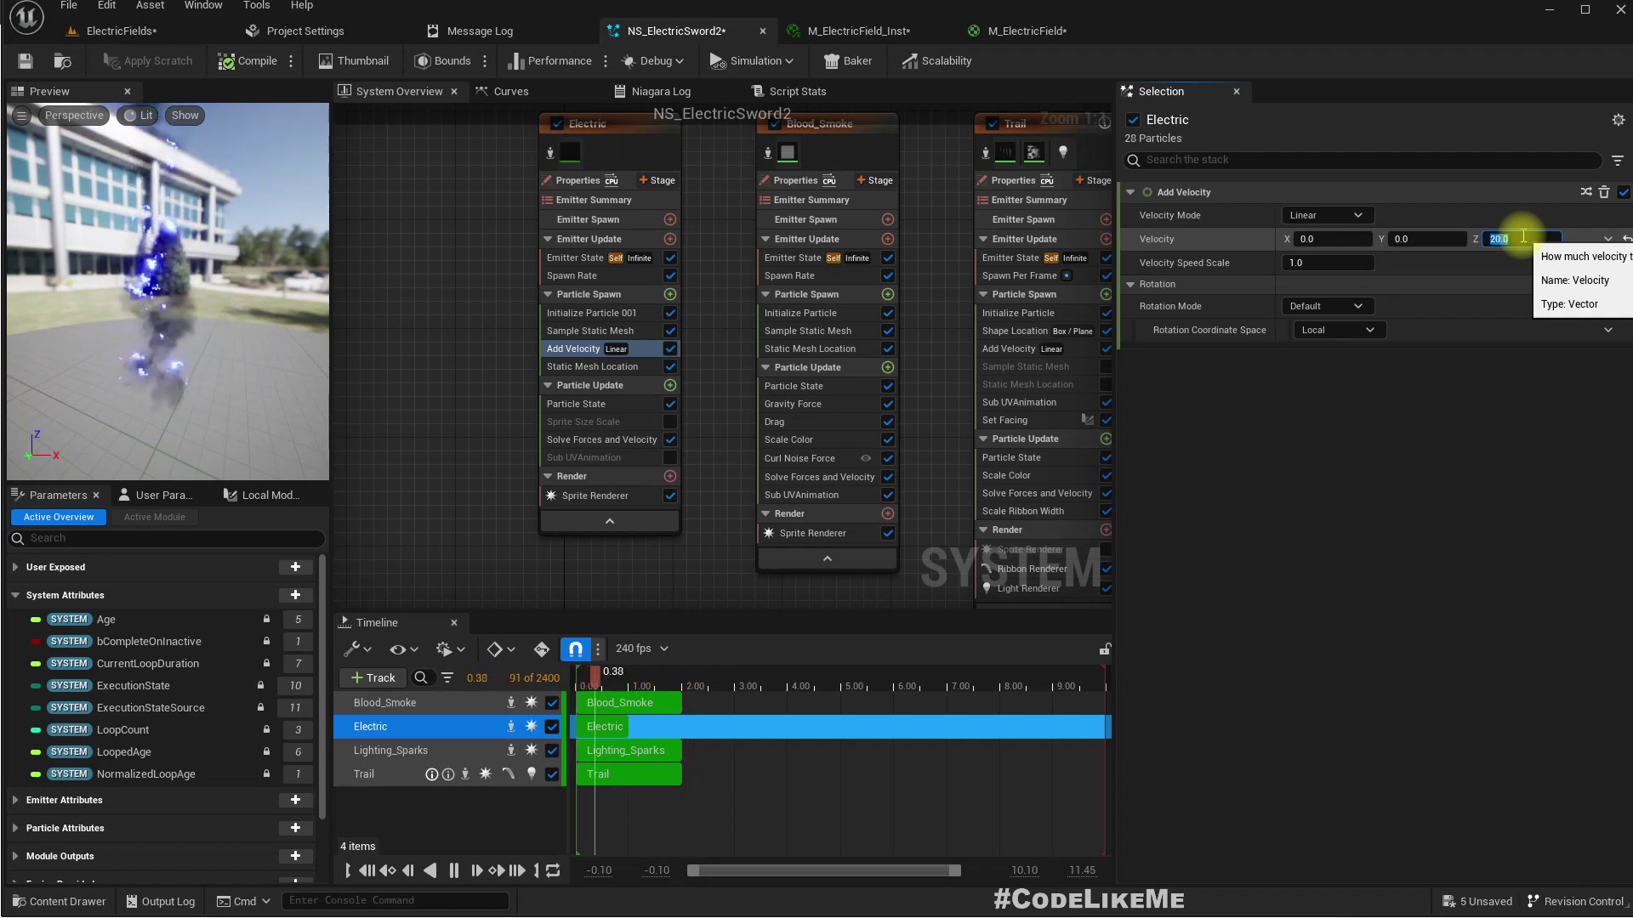
# Check the sparks around the sword in the ElectricFields level from both sides, near and far, and return to NS_ElectricSword2
pyautogui.click(117, 31)
pyautogui.moveTo(802, 382); pyautogui.dragTo(855, 381, button='right')
pyautogui.scroll(-5, 802, 383)
pyautogui.scroll(3, 821, 376)
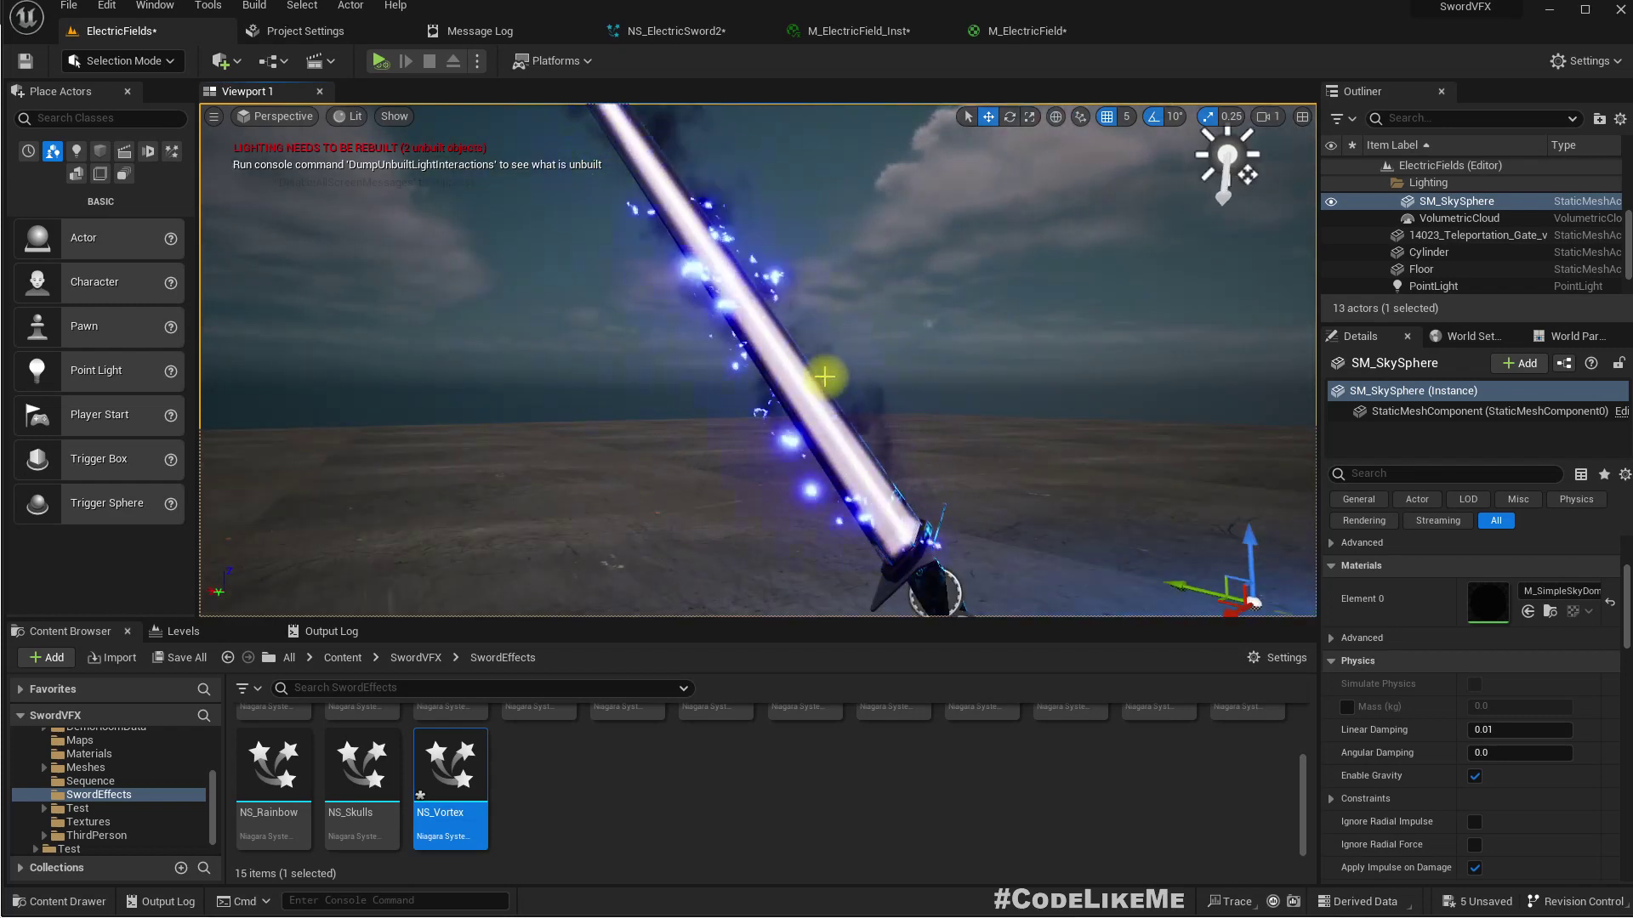
pyautogui.scroll(-3, 824, 377)
pyautogui.moveTo(824, 376); pyautogui.dragTo(484, 360, button='right')
pyautogui.moveTo(923, 413); pyautogui.dragTo(902, 413, button='right')
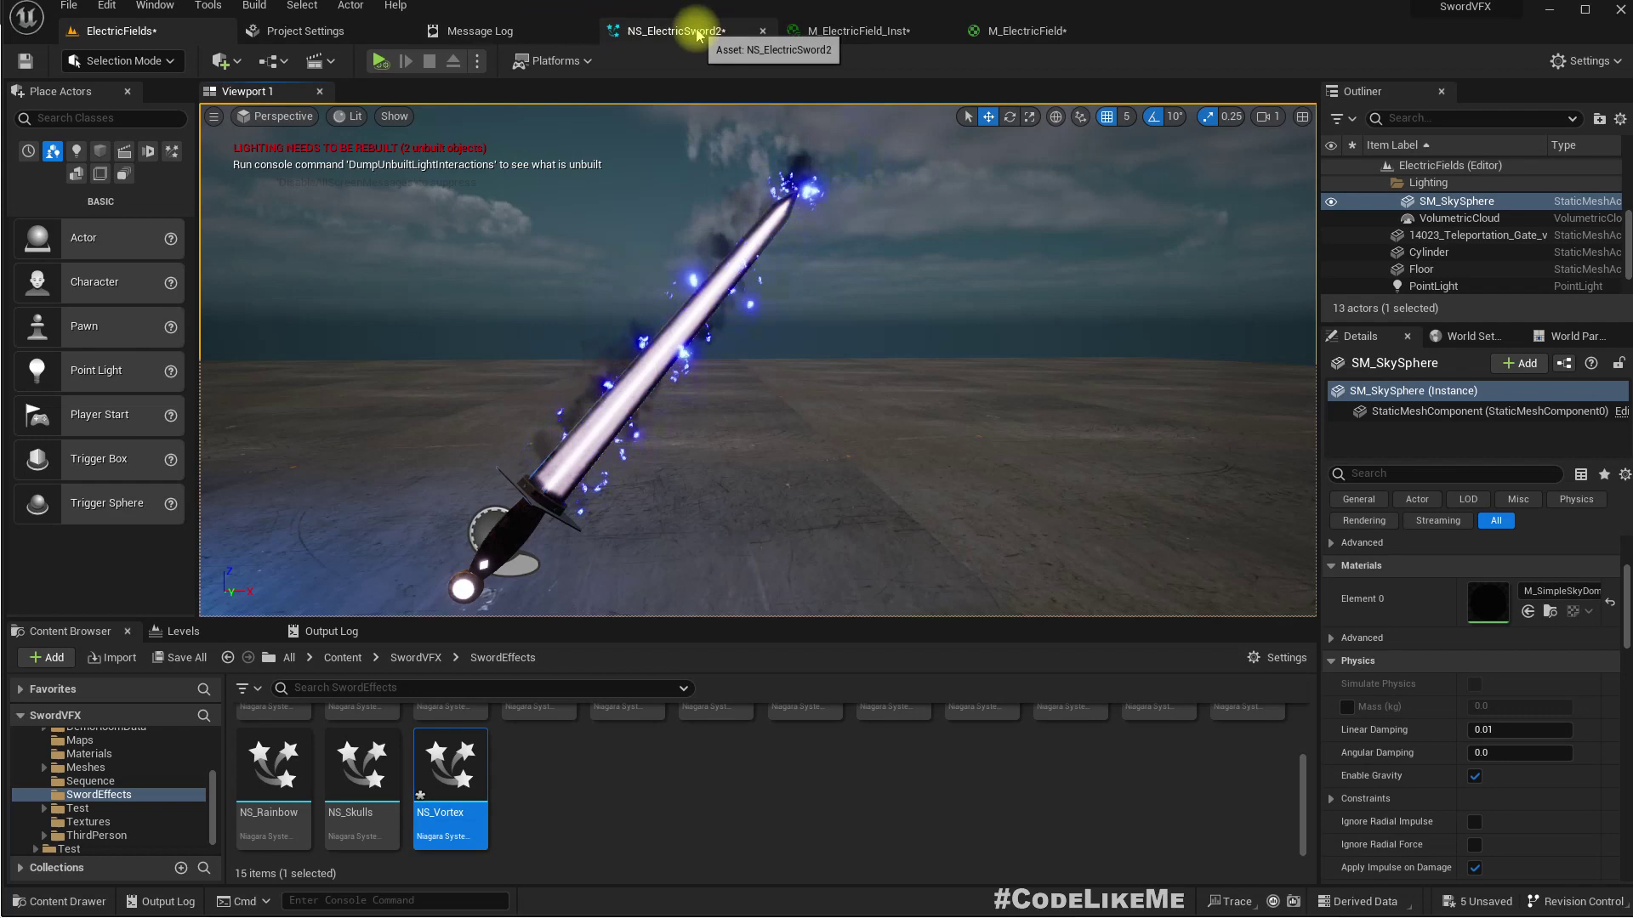
pyautogui.click(655, 30)
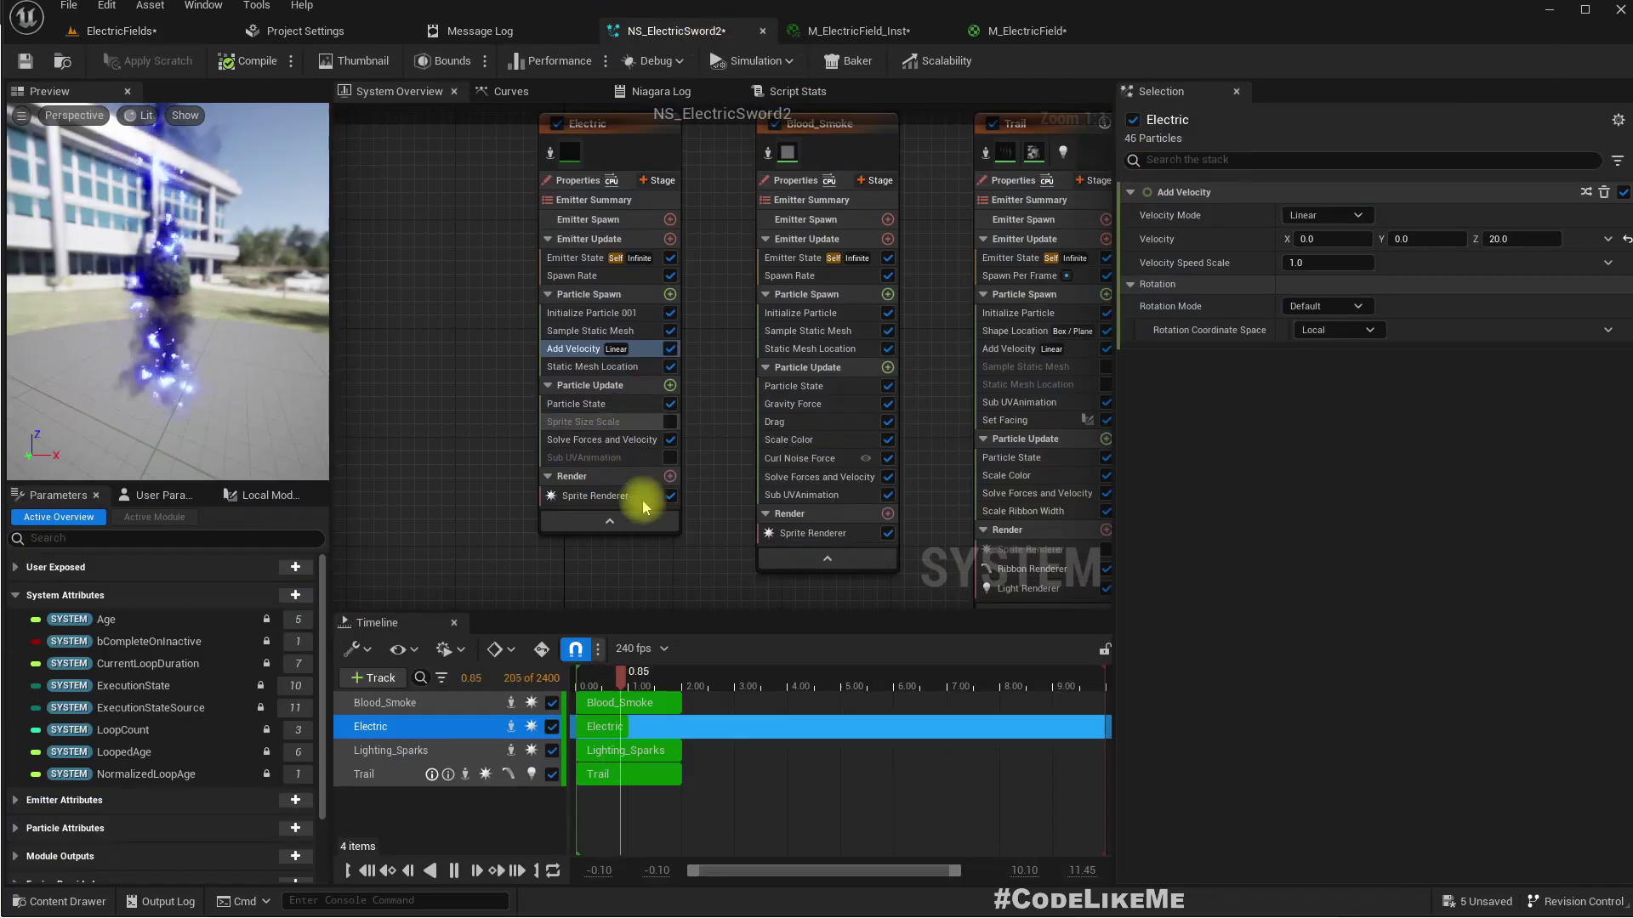
pyautogui.click(670, 385)
pyautogui.write('vorte')
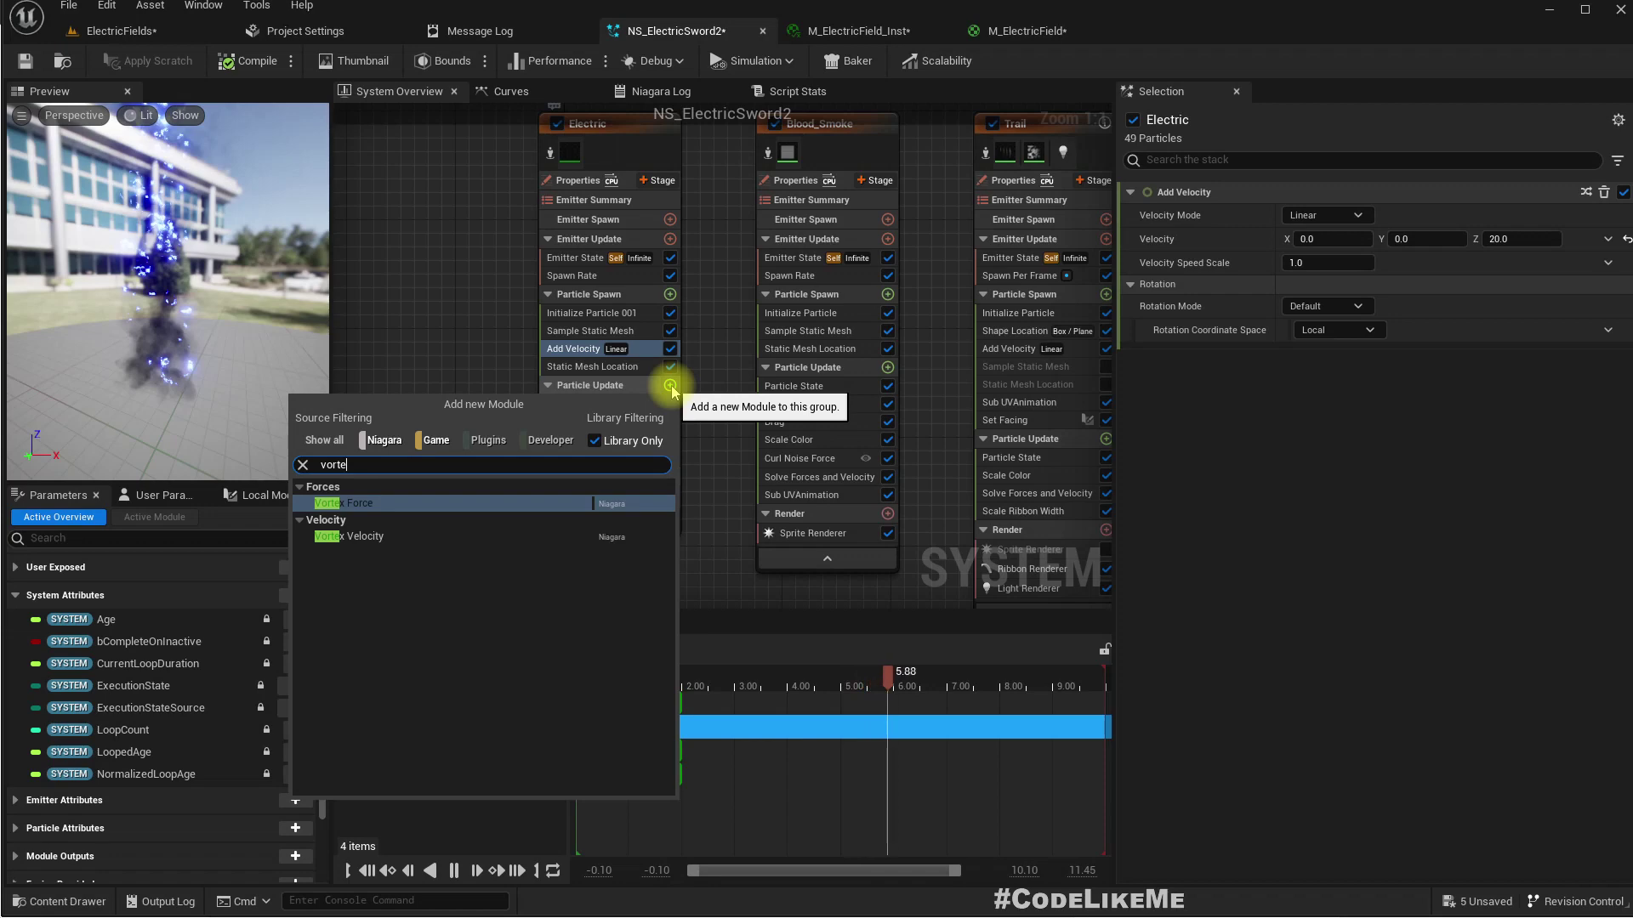
pyautogui.press('Down')
pyautogui.press('Return')
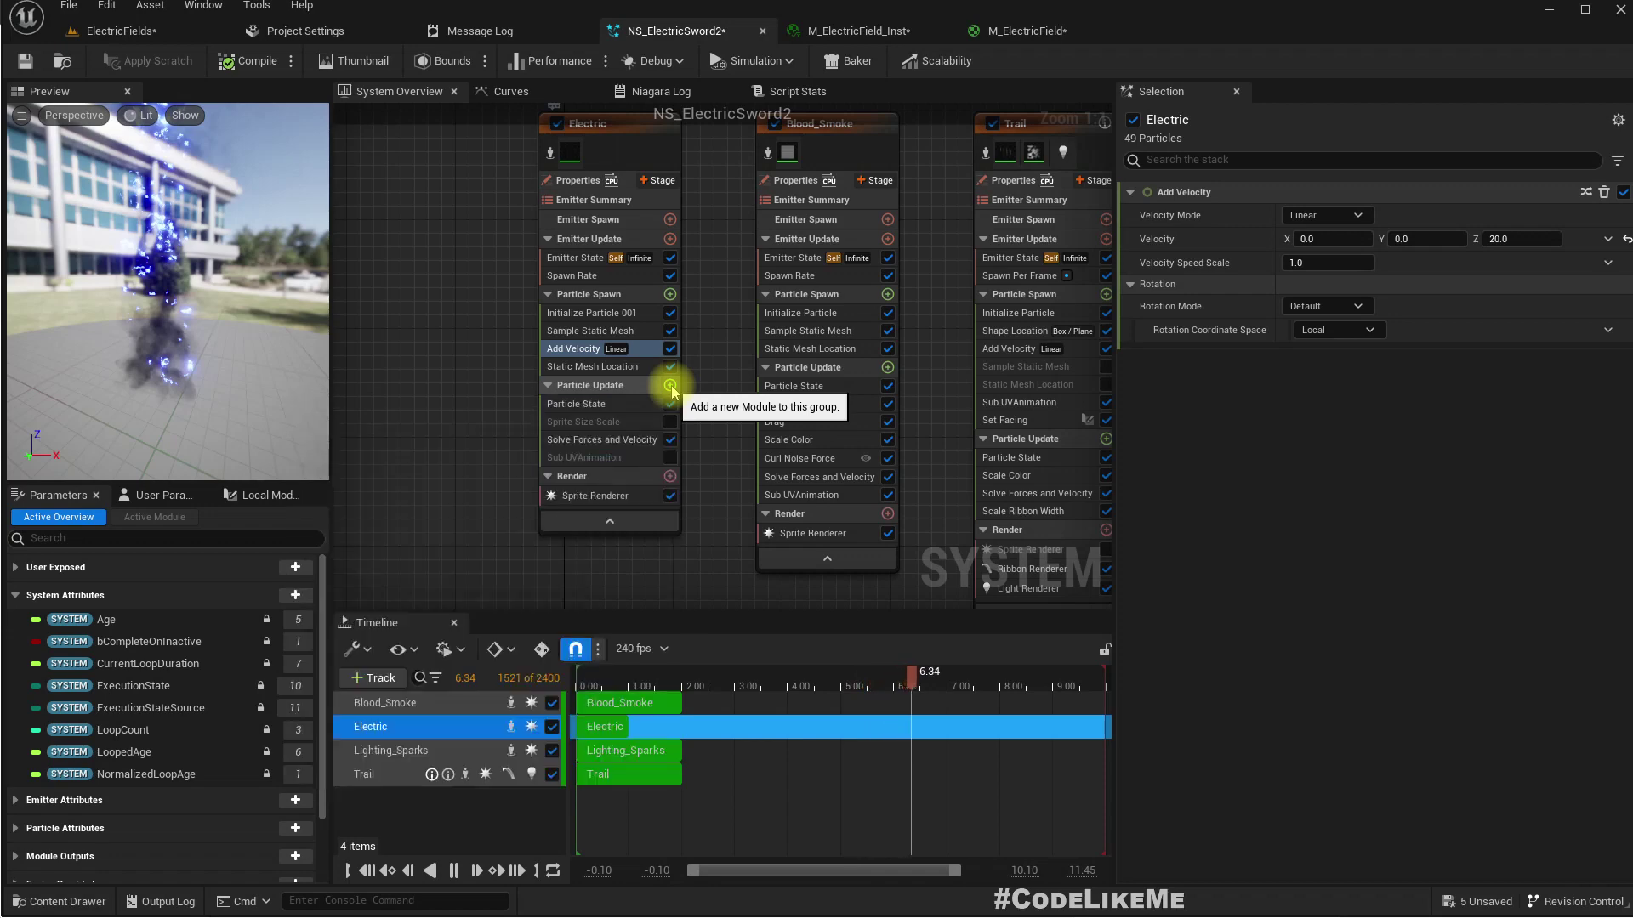
pyautogui.click(586, 440)
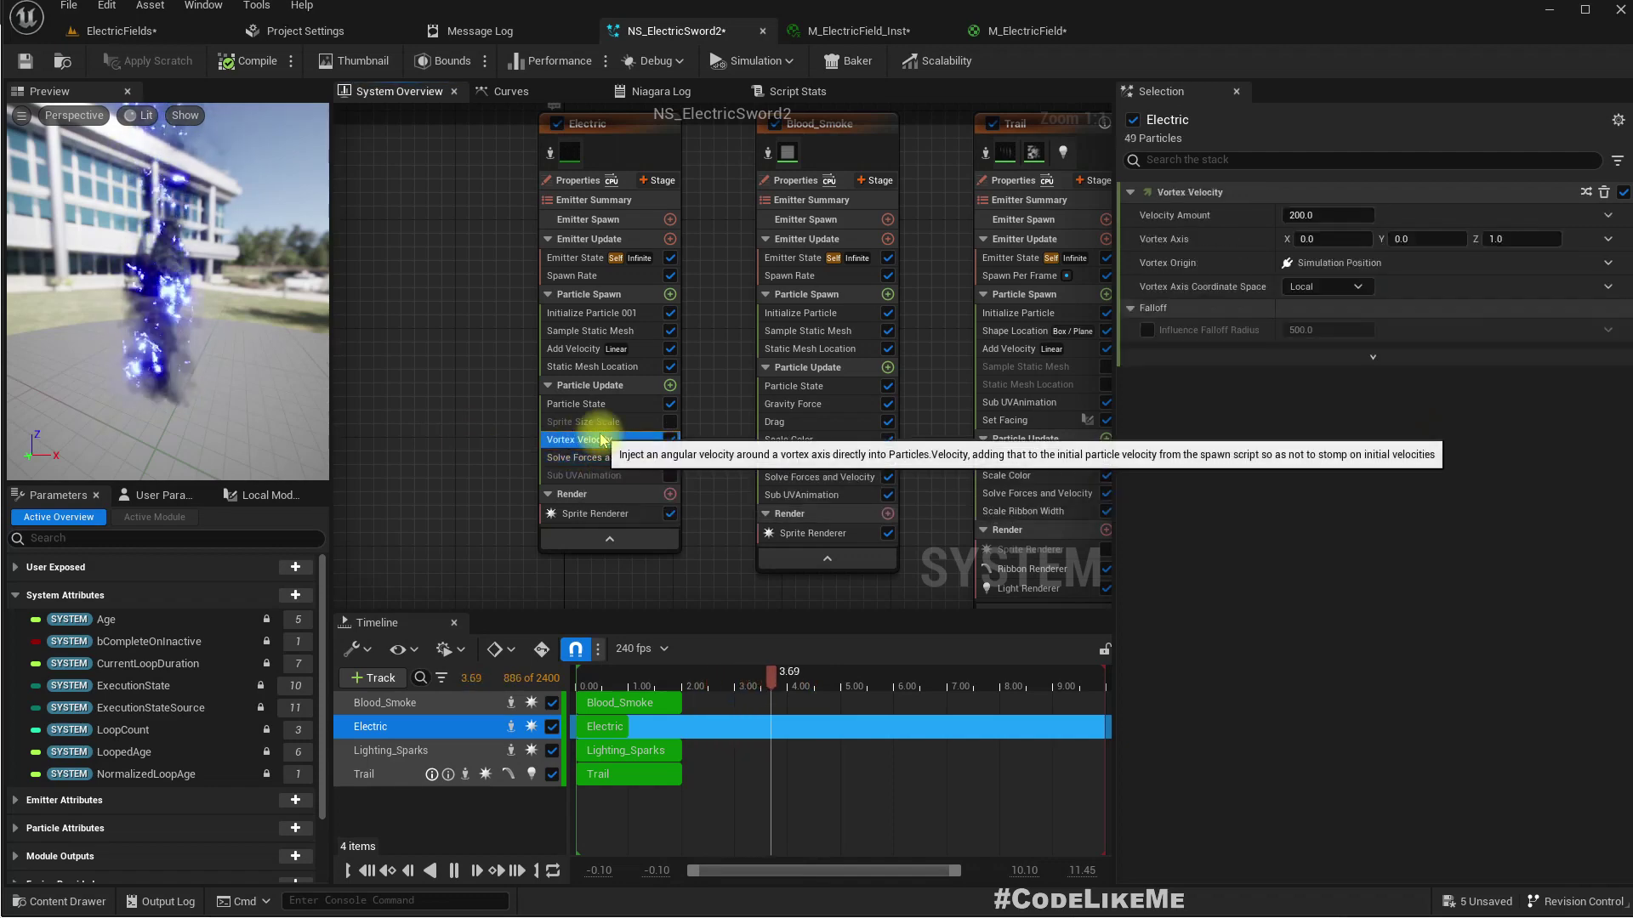
pyautogui.press('Delete')
# Add a Vortex Force module to the Electric emitter's Particle Update group and check the sword in the ElectricFields level
pyautogui.click(670, 385)
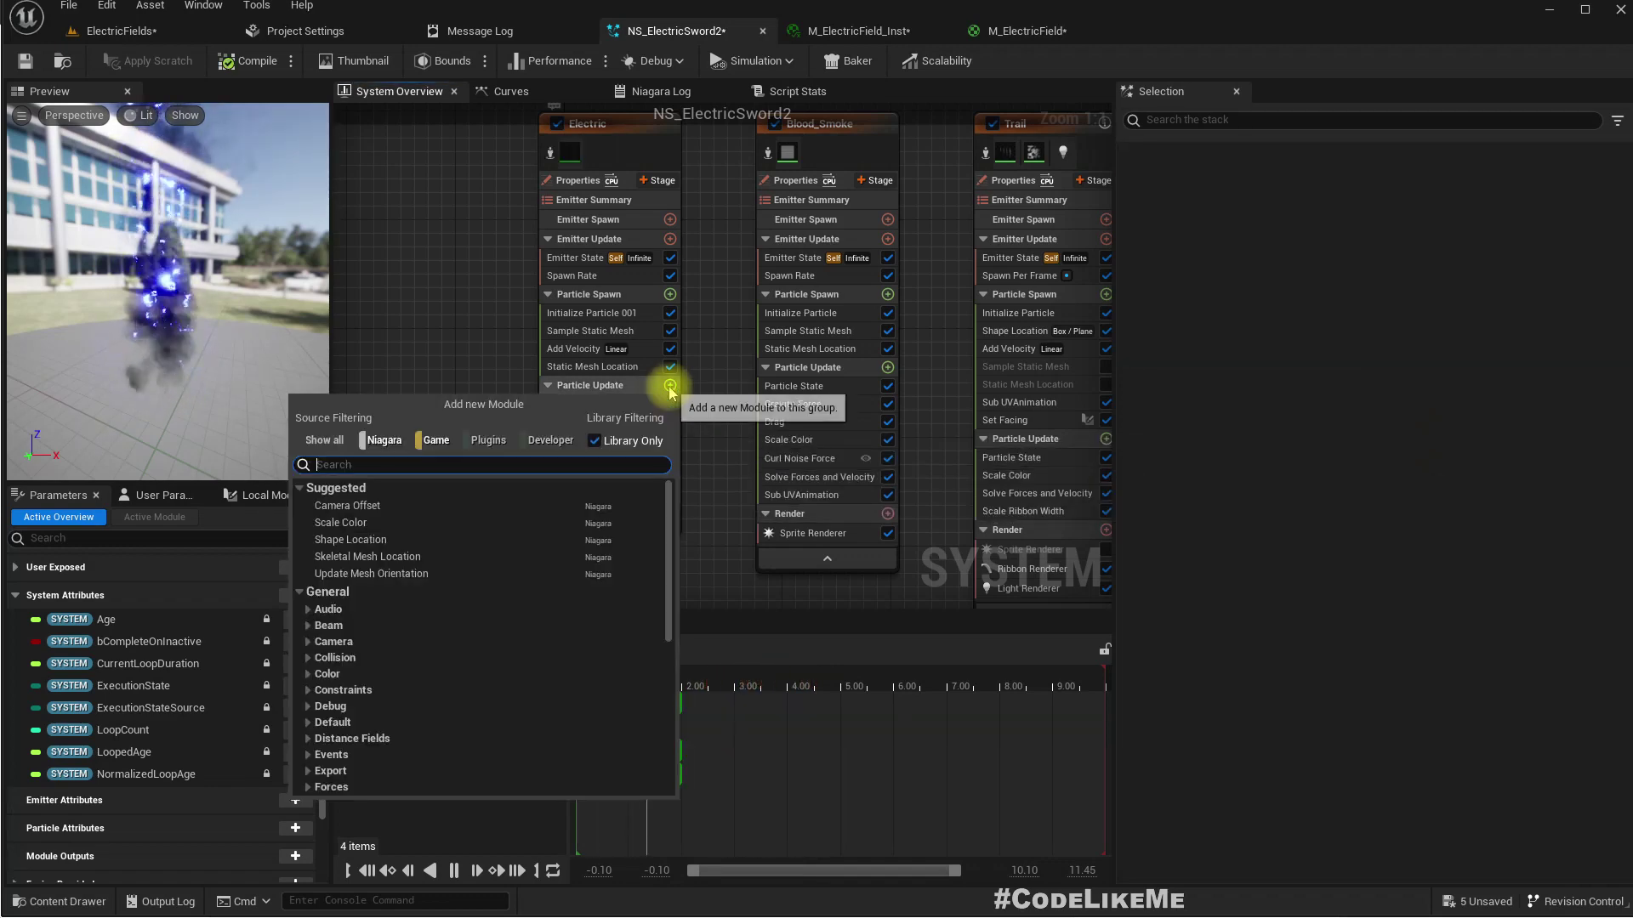
pyautogui.write('vorte')
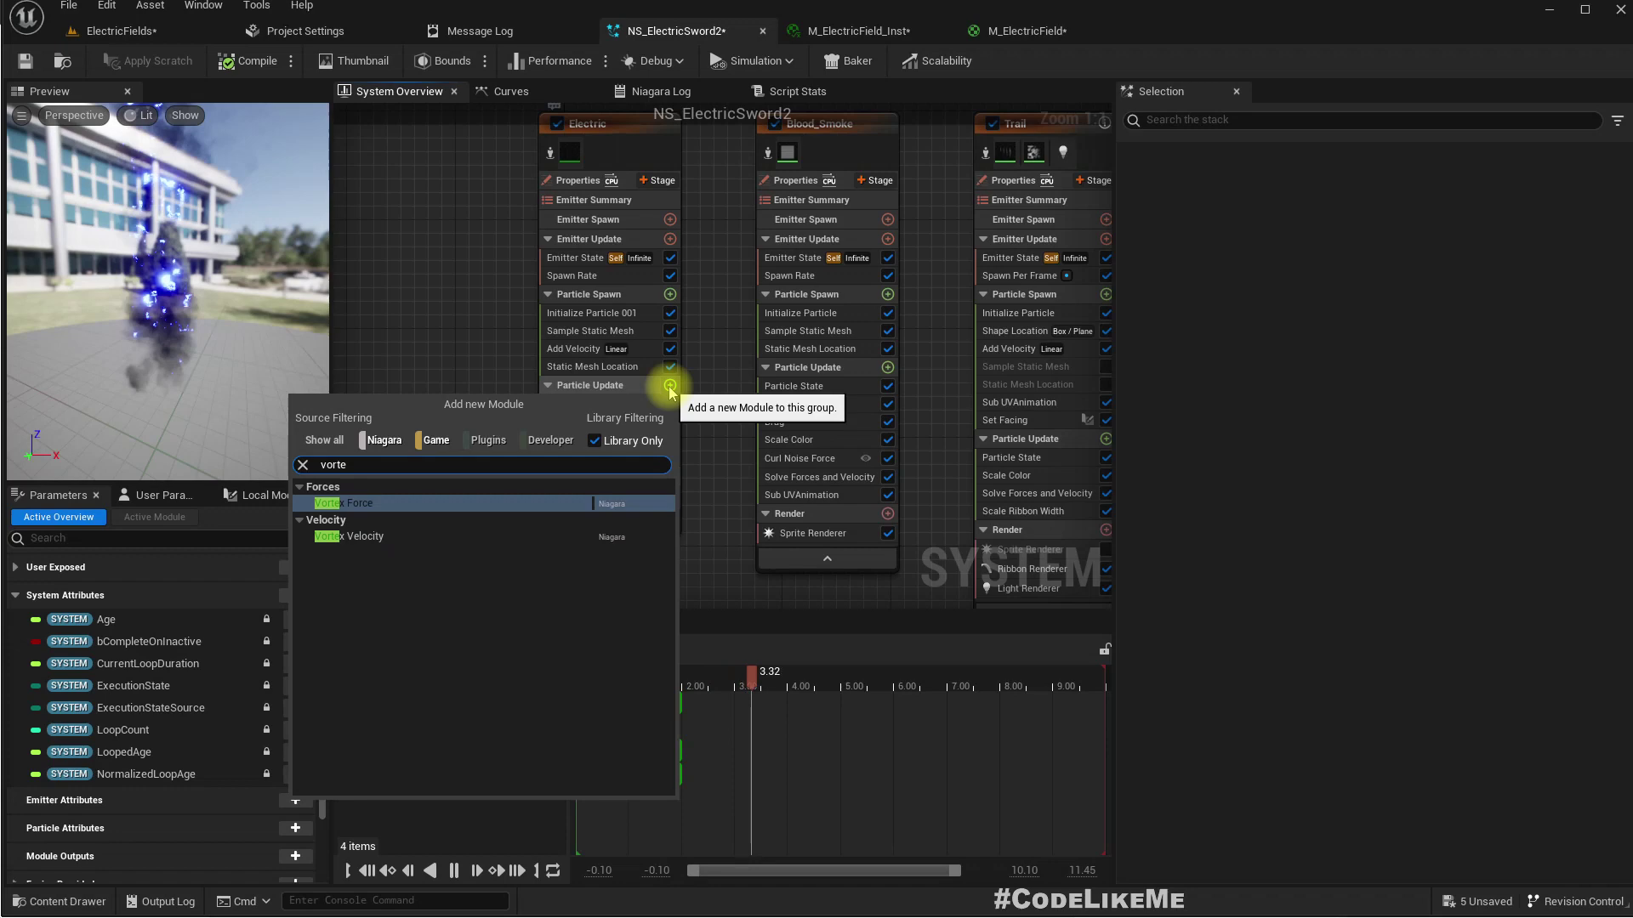
pyautogui.press('Return')
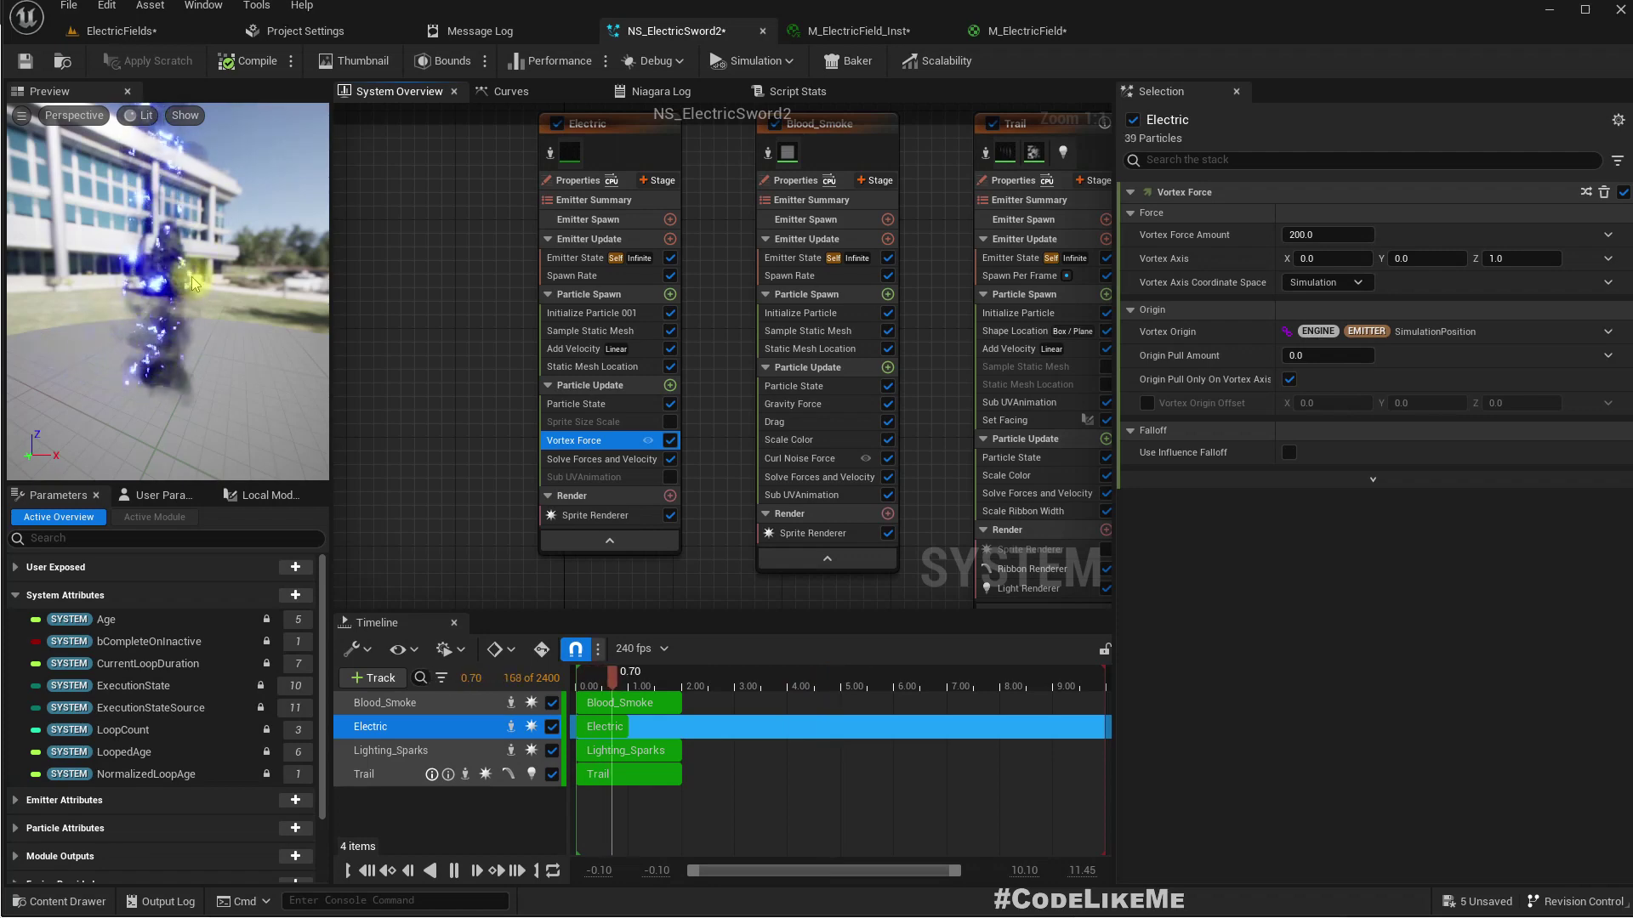
pyautogui.click(103, 34)
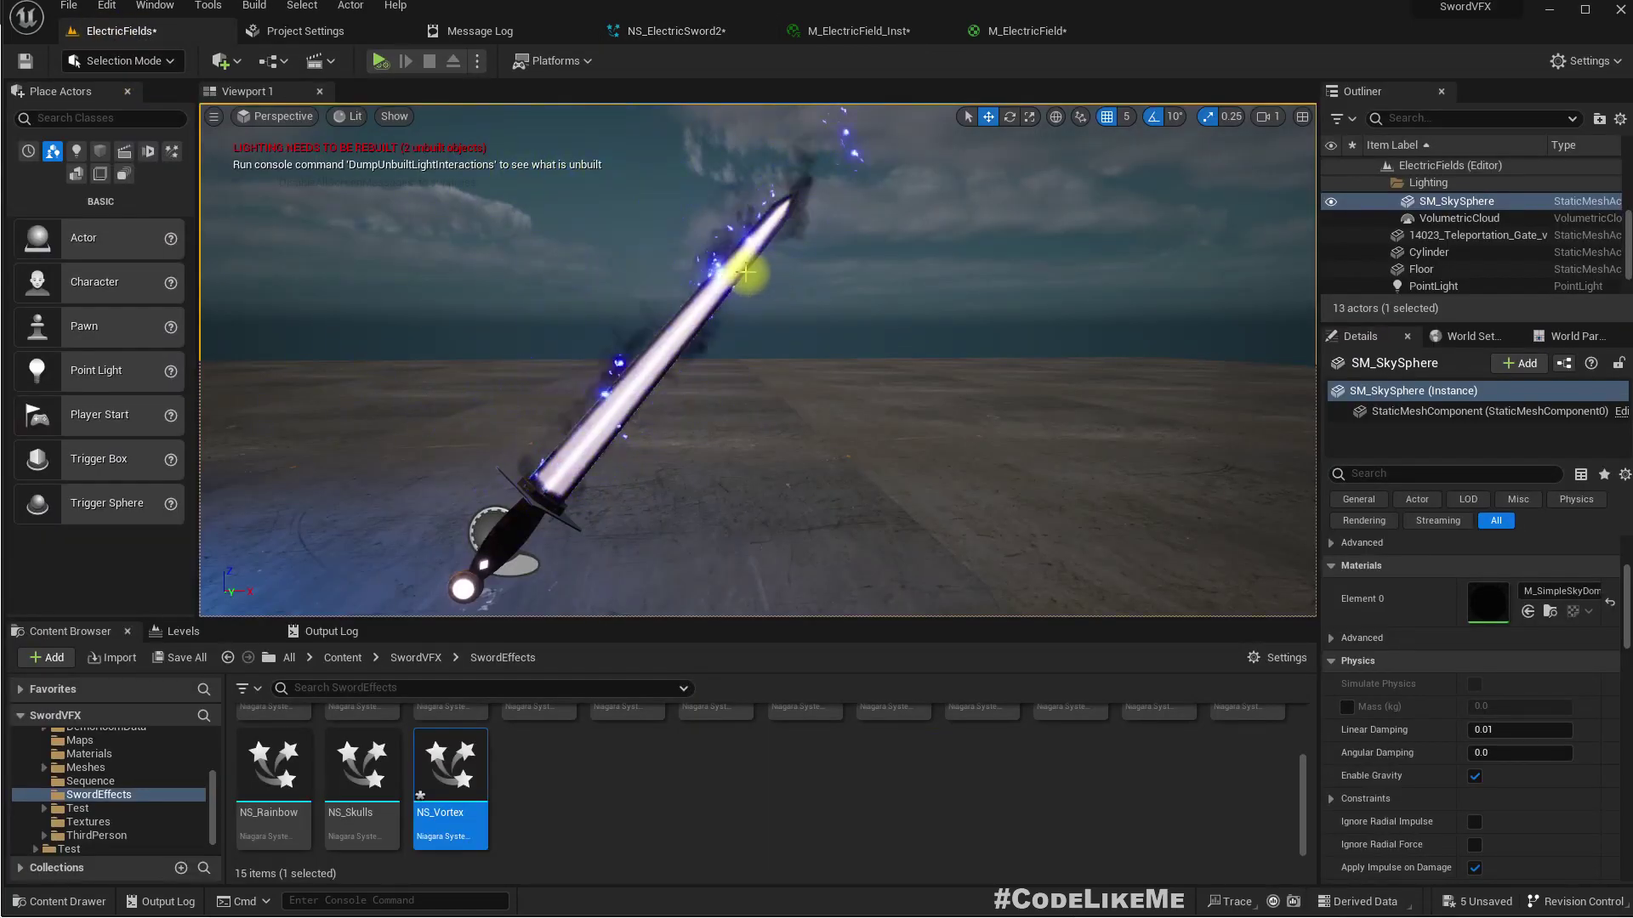
pyautogui.click(669, 34)
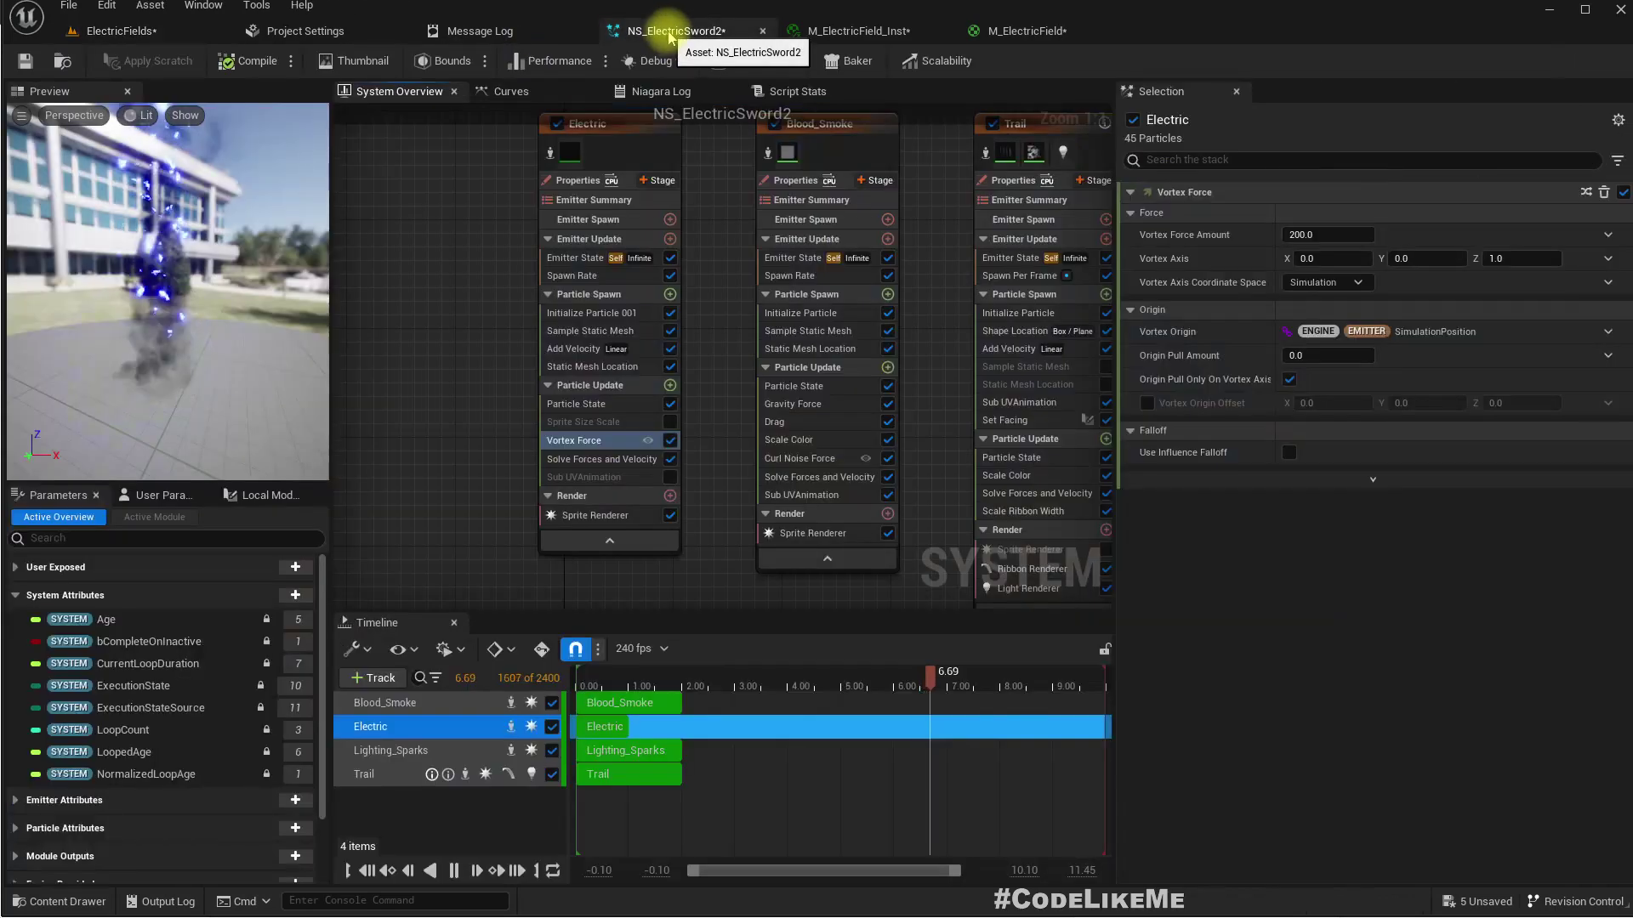
# Set the Vortex Force Amount to 2000 and the Origin Pull Amount to 3000
pyautogui.click(1328, 235)
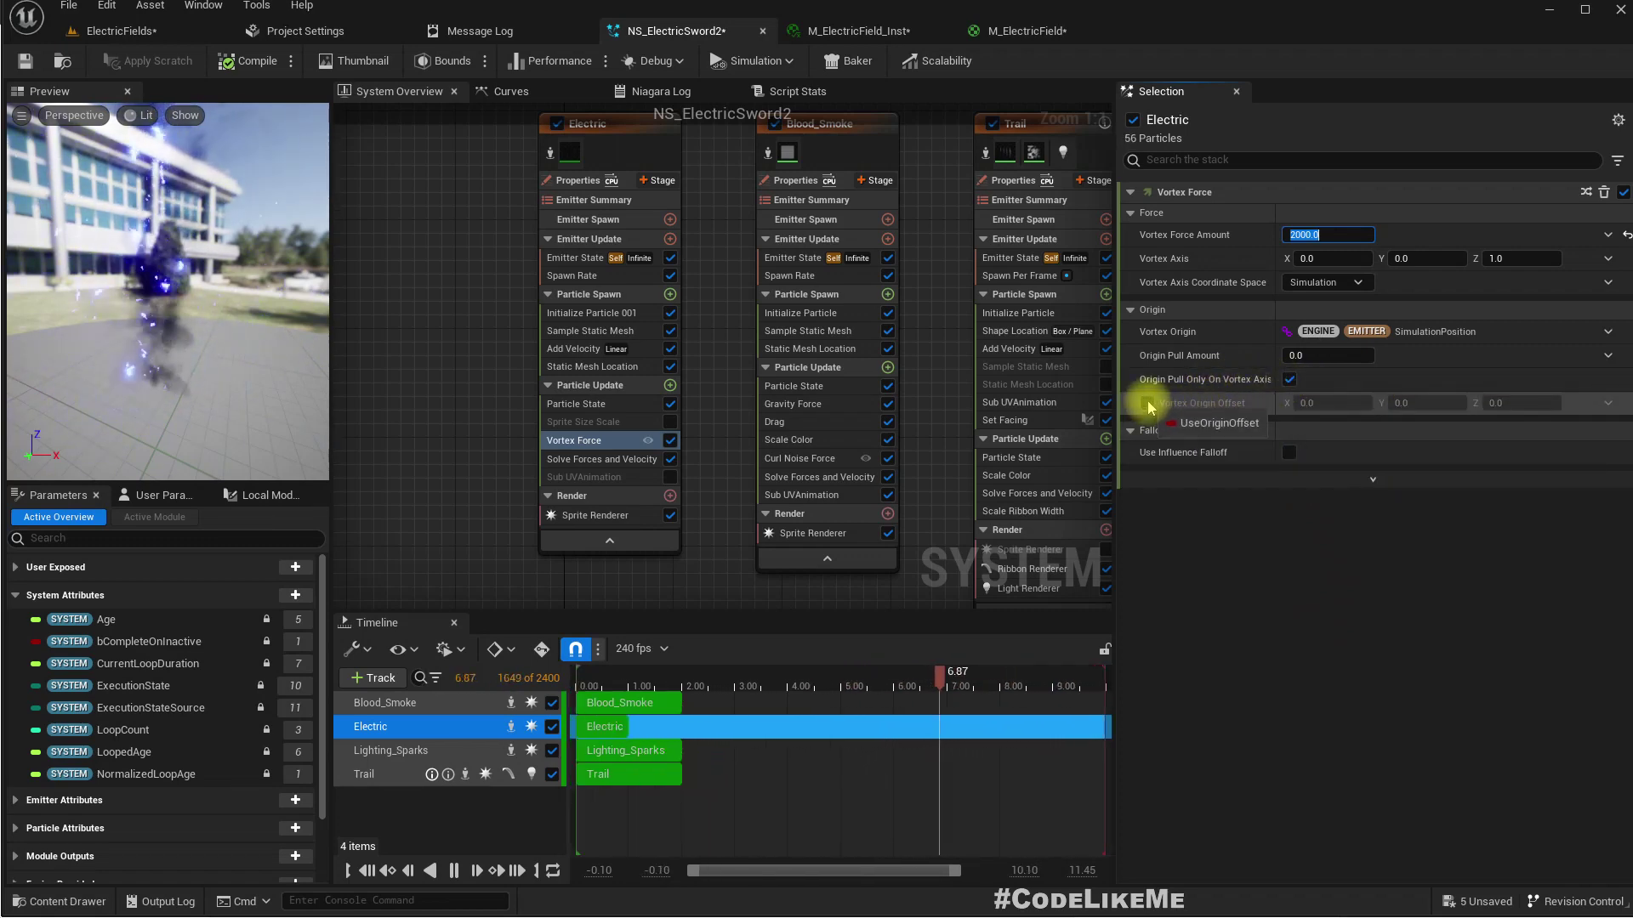
pyautogui.click(1341, 356)
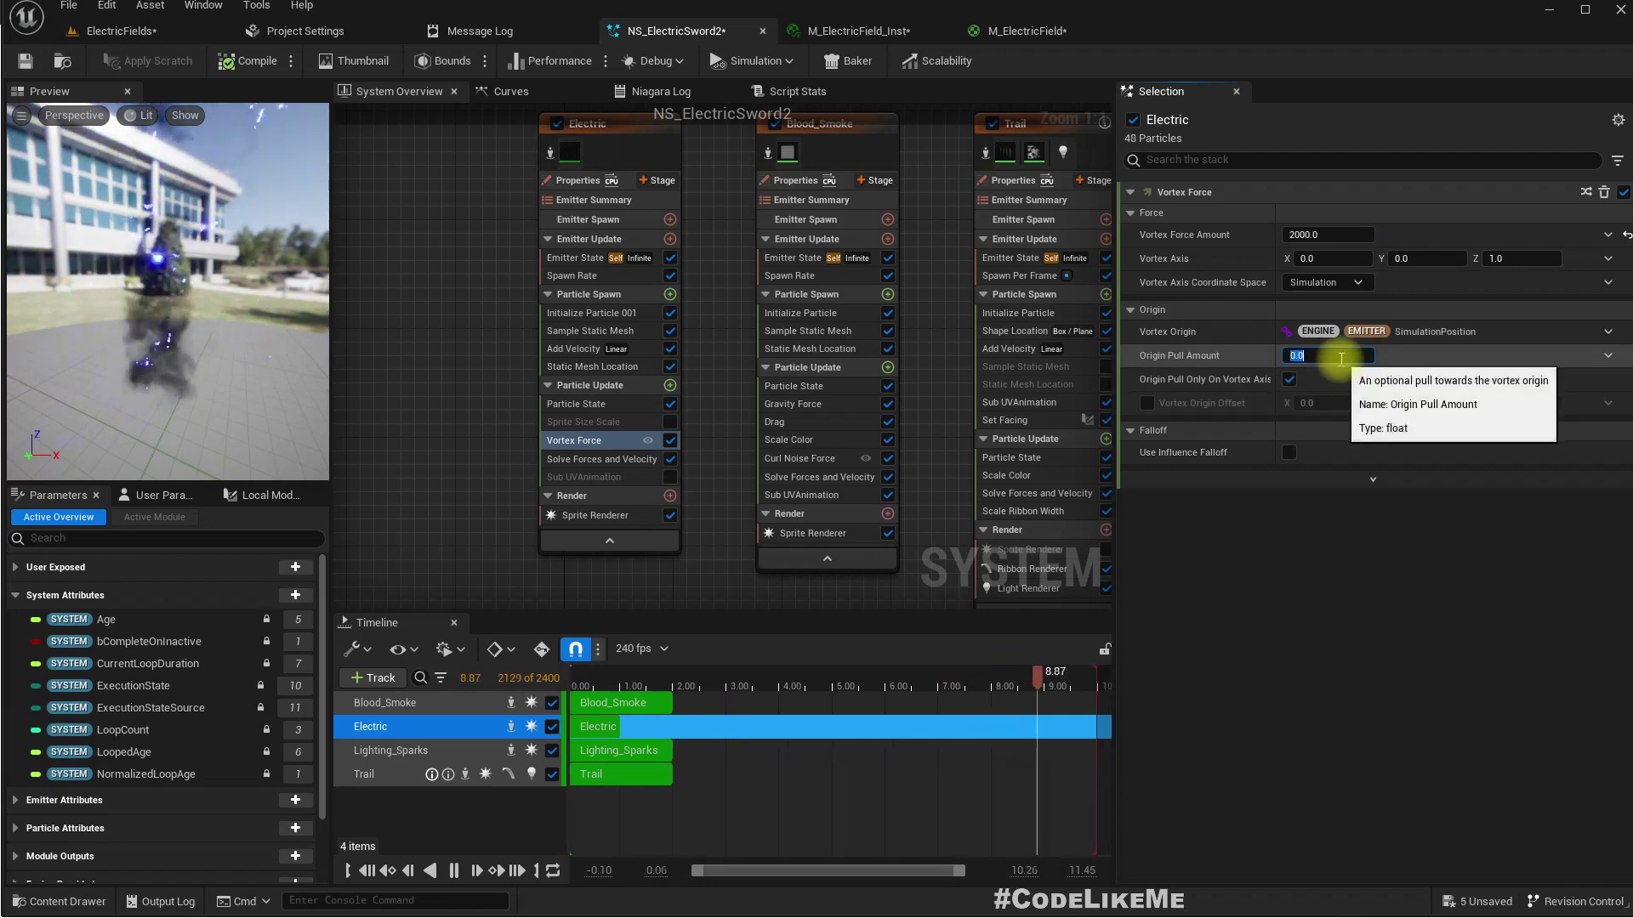
pyautogui.write('100')
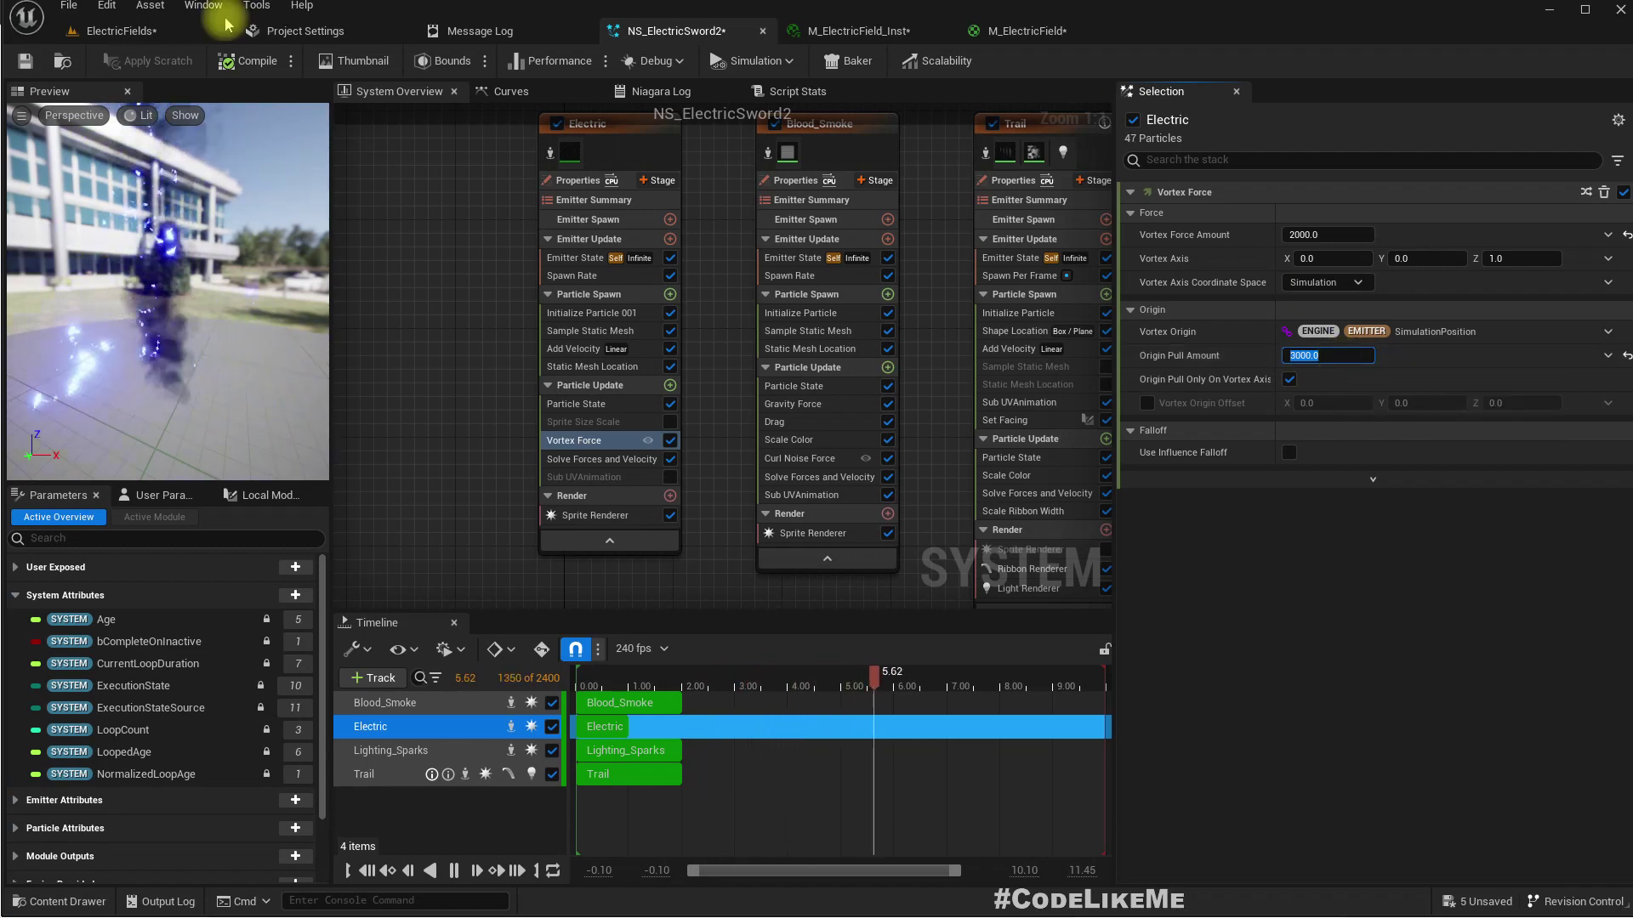
# In the ElectricFields level, rotate ElectricSword5 upright to 0° about Y and inspect the sparks around the blade
pyautogui.click(152, 26)
pyautogui.scroll(-5, 715, 310)
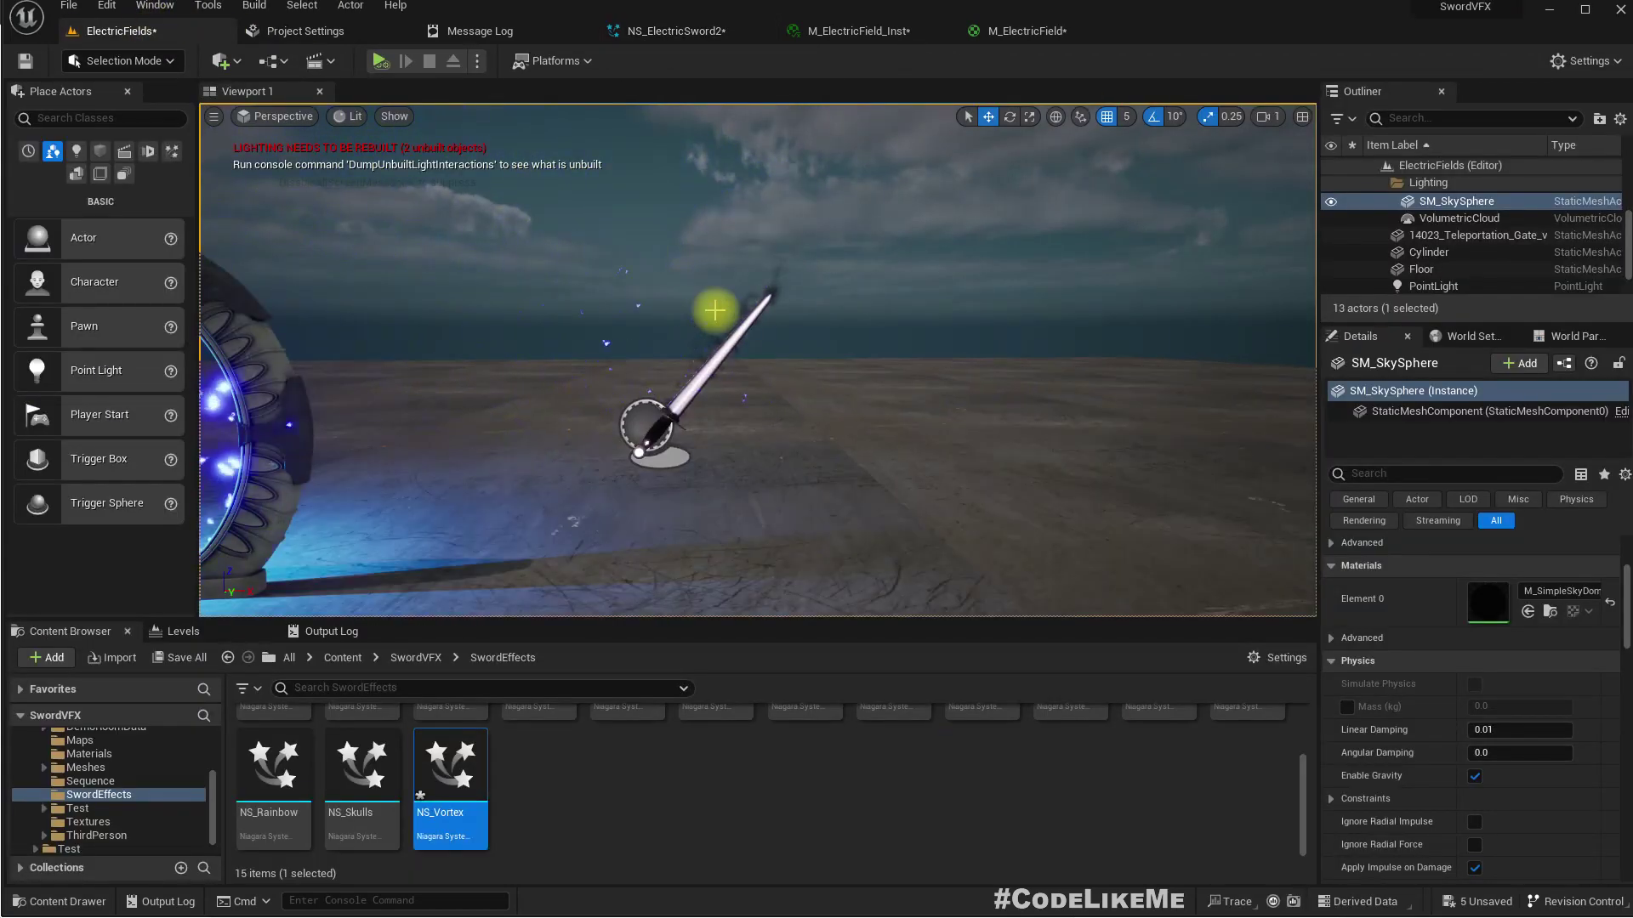
pyautogui.scroll(4, 715, 310)
pyautogui.moveTo(715, 311); pyautogui.dragTo(759, 358, button='right')
pyautogui.press('w')
pyautogui.click(661, 423)
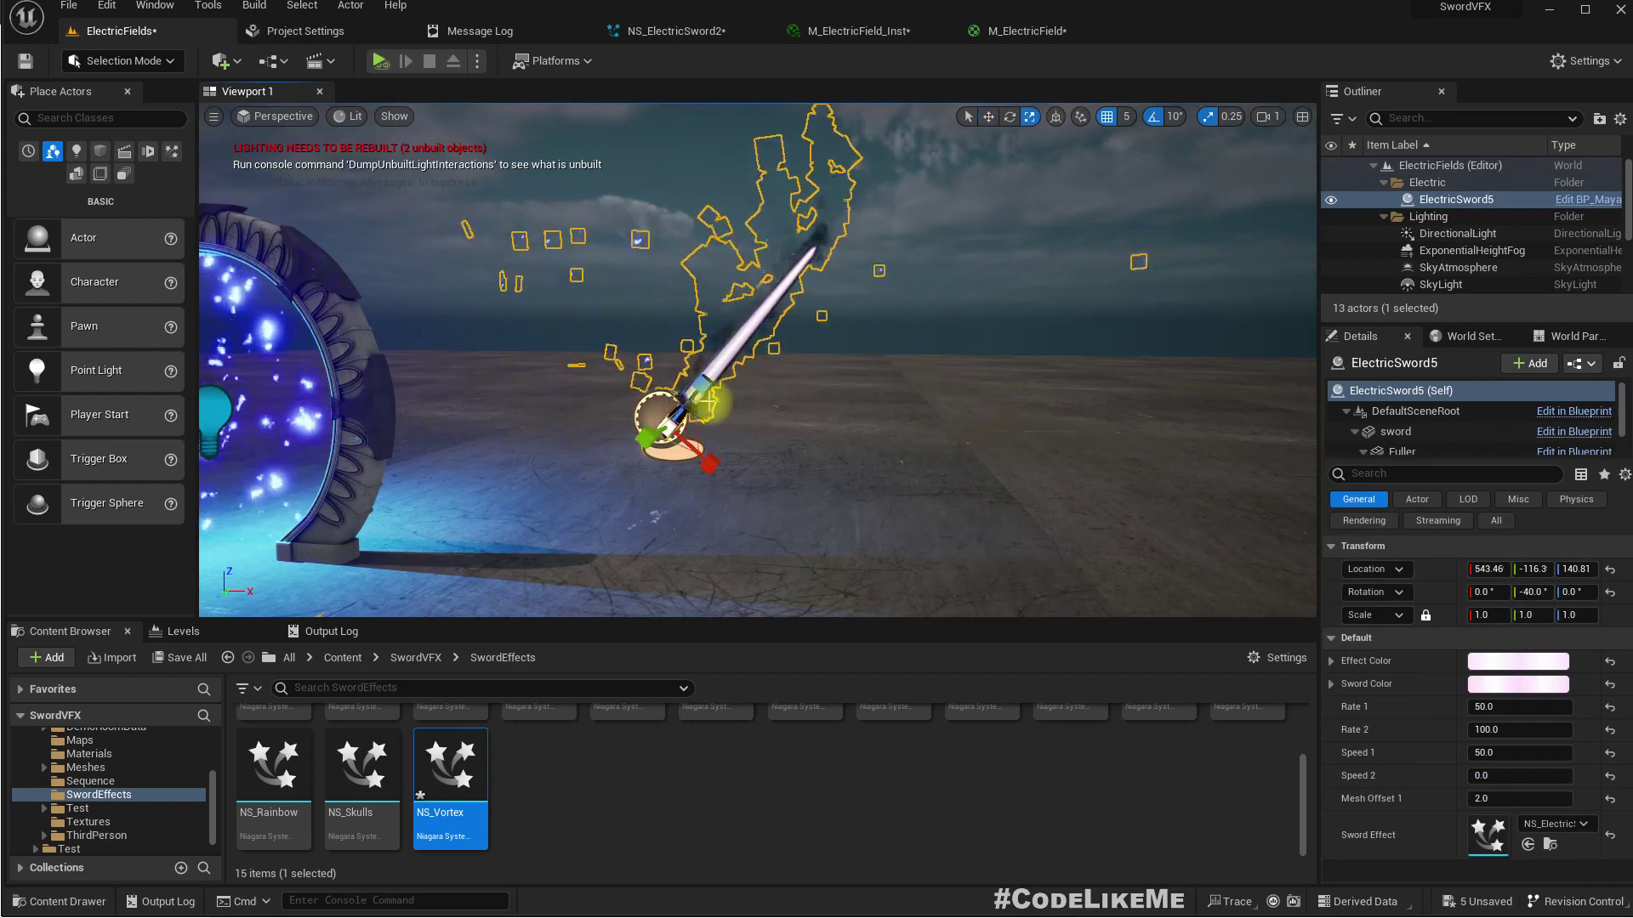
pyautogui.press('e')
pyautogui.moveTo(700, 348); pyautogui.dragTo(723, 374)
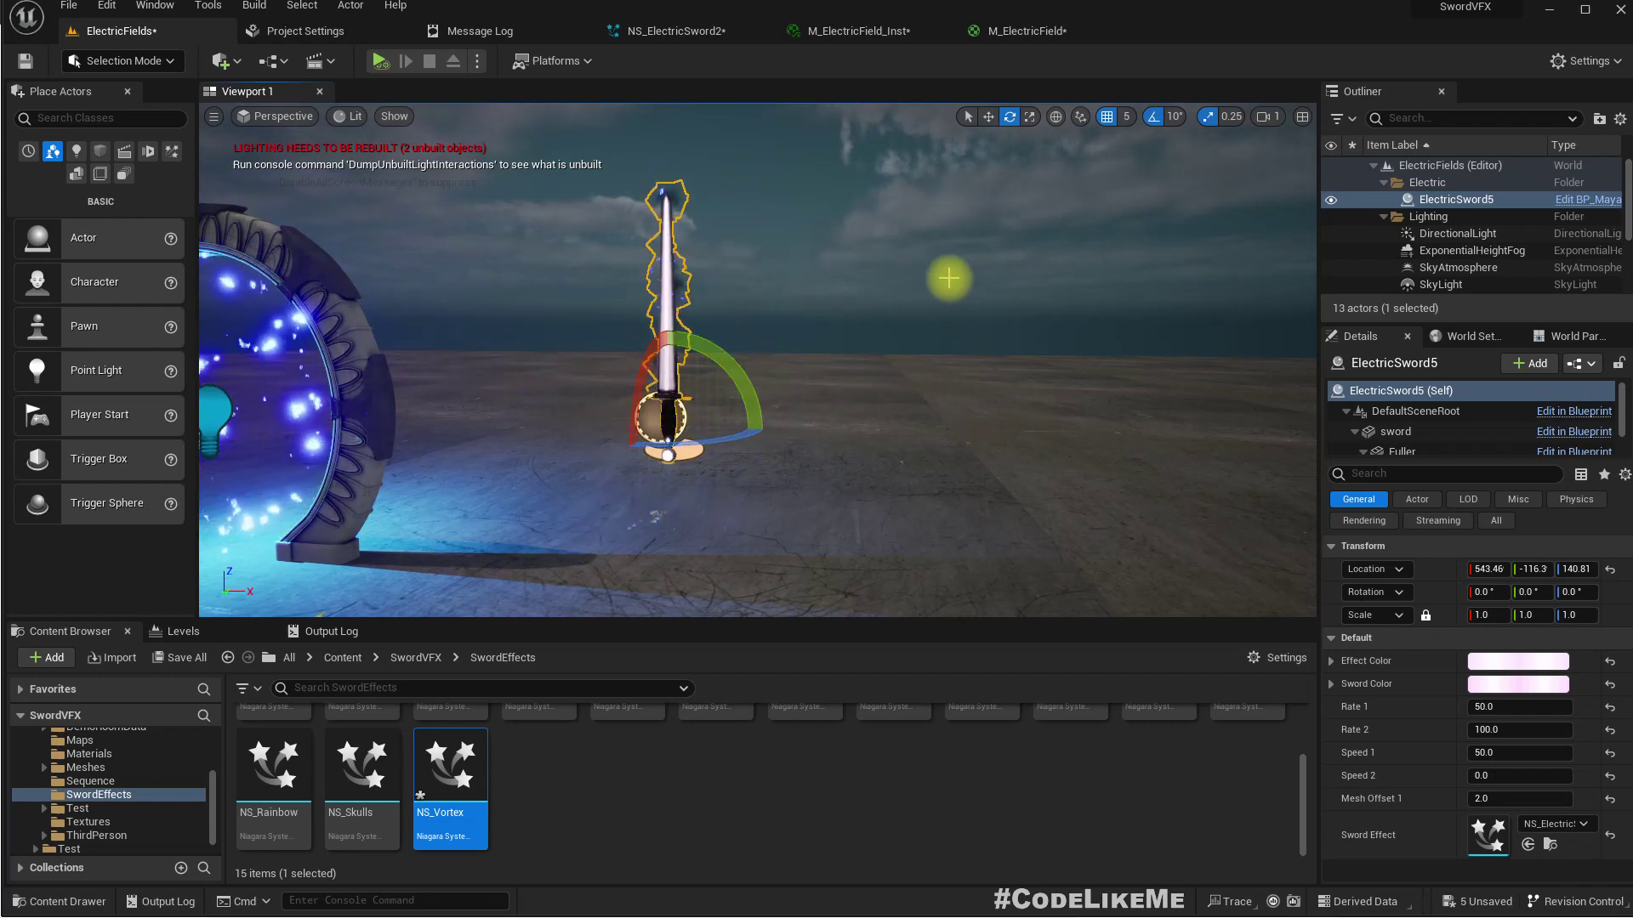
pyautogui.click(846, 281)
pyautogui.scroll(3, 834, 297)
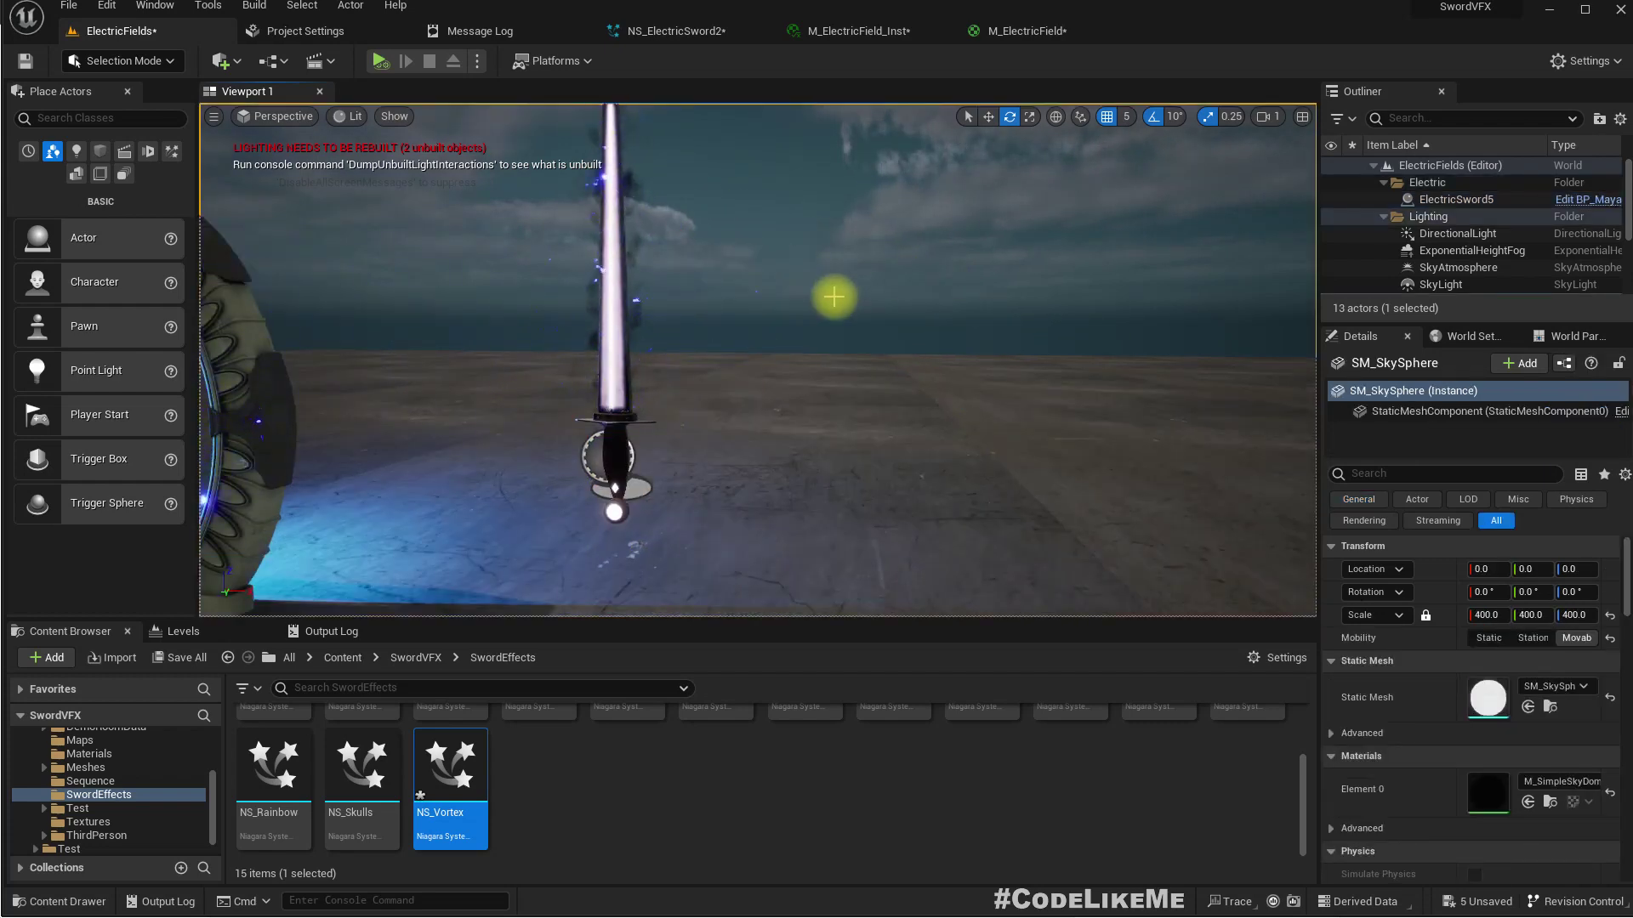
pyautogui.scroll(-3, 834, 296)
pyautogui.moveTo(789, 411); pyautogui.dragTo(789, 411, button='right')
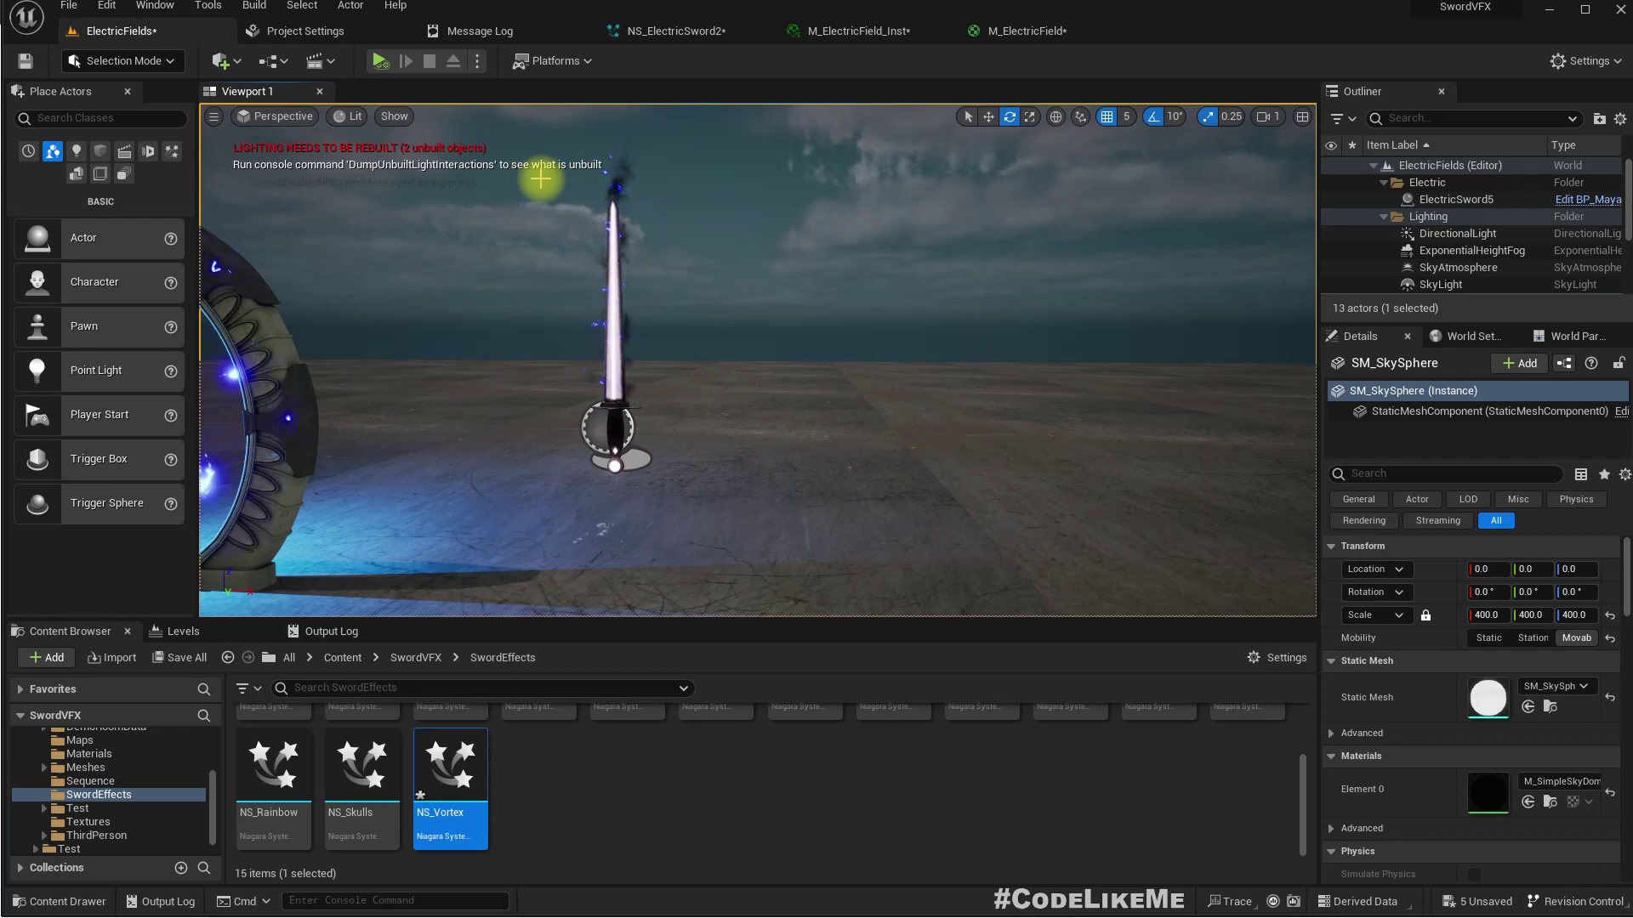
# Tilt ElectricSword5 back to -40° about Y, check the sparks up close and return to NS_ElectricSword2
pyautogui.click(614, 360)
pyautogui.moveTo(667, 354); pyautogui.dragTo(766, 246)
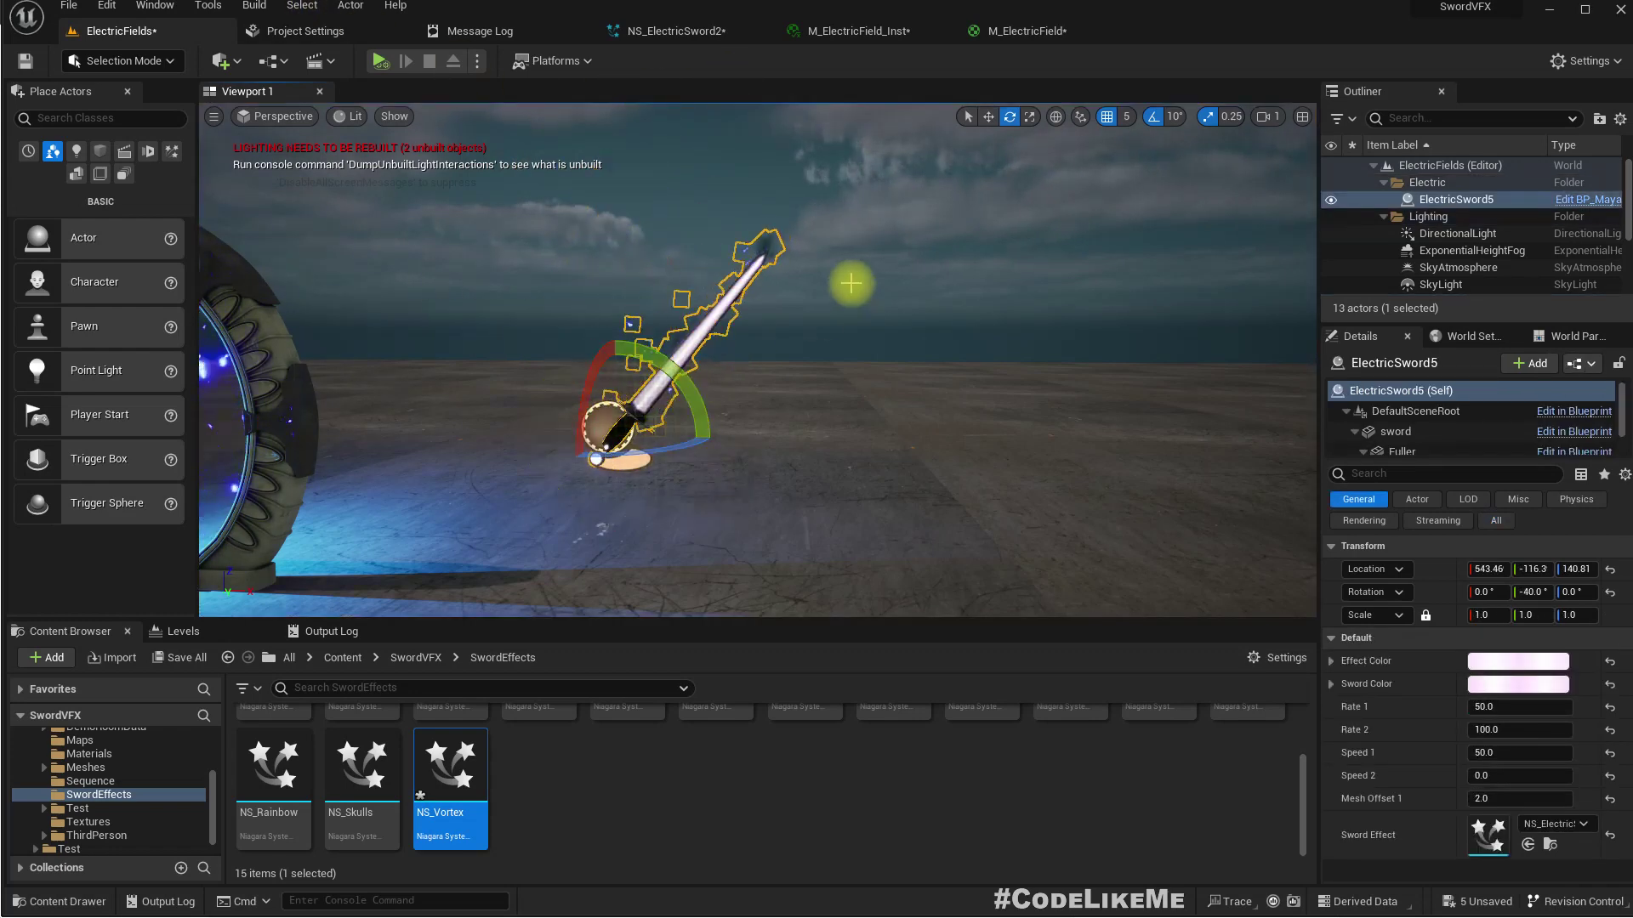
pyautogui.click(907, 329)
pyautogui.scroll(3, 728, 330)
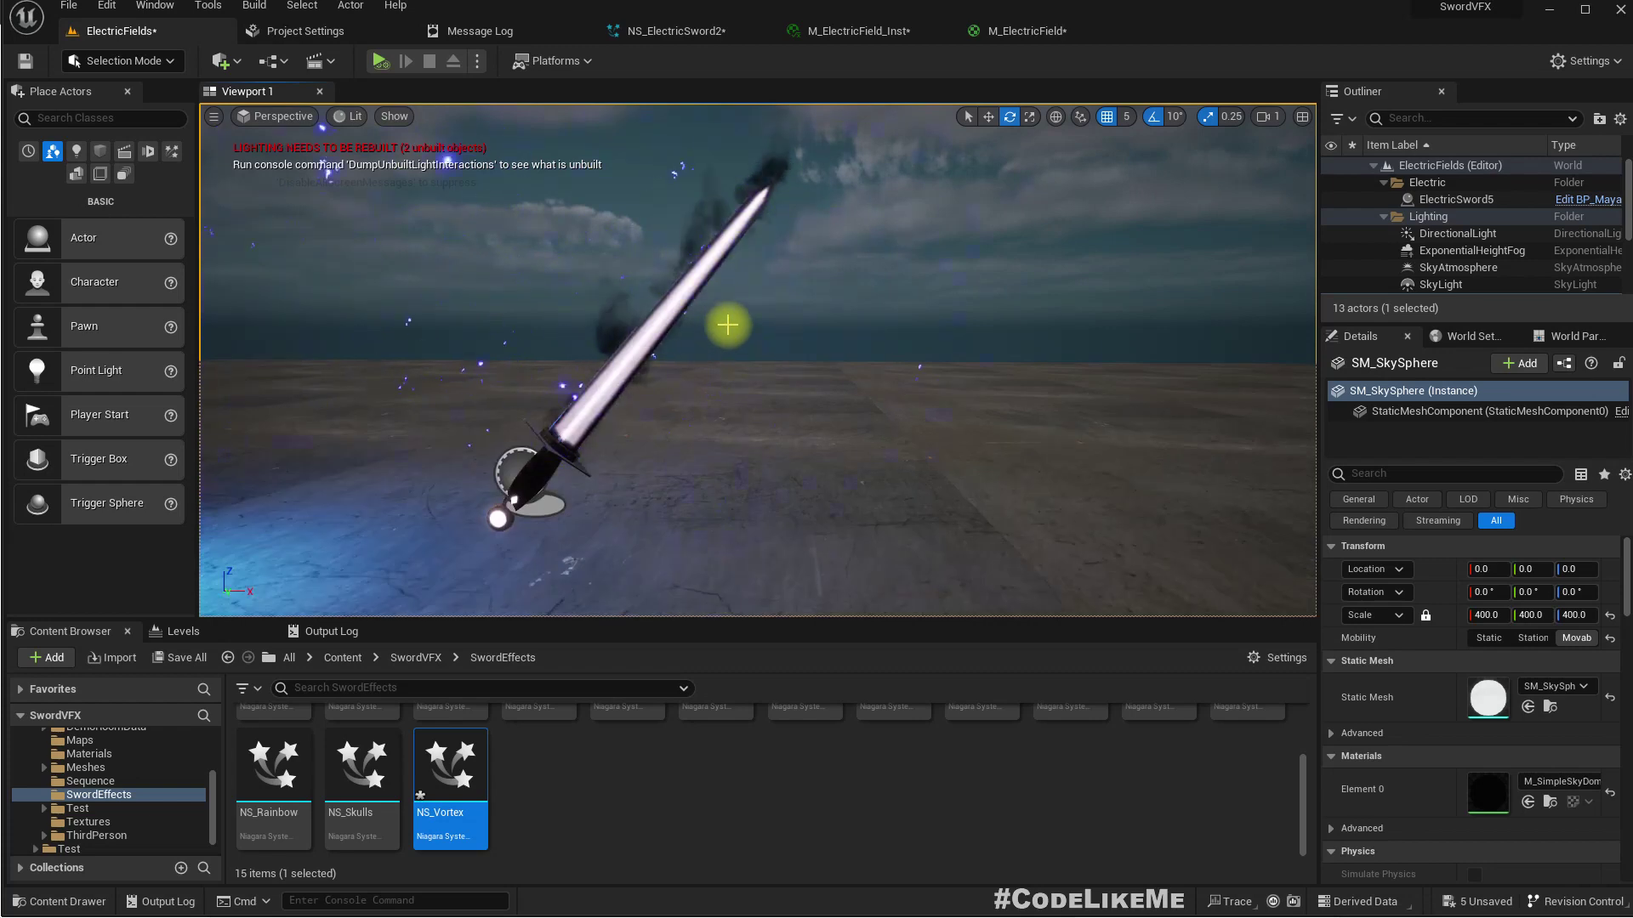
pyautogui.click(693, 31)
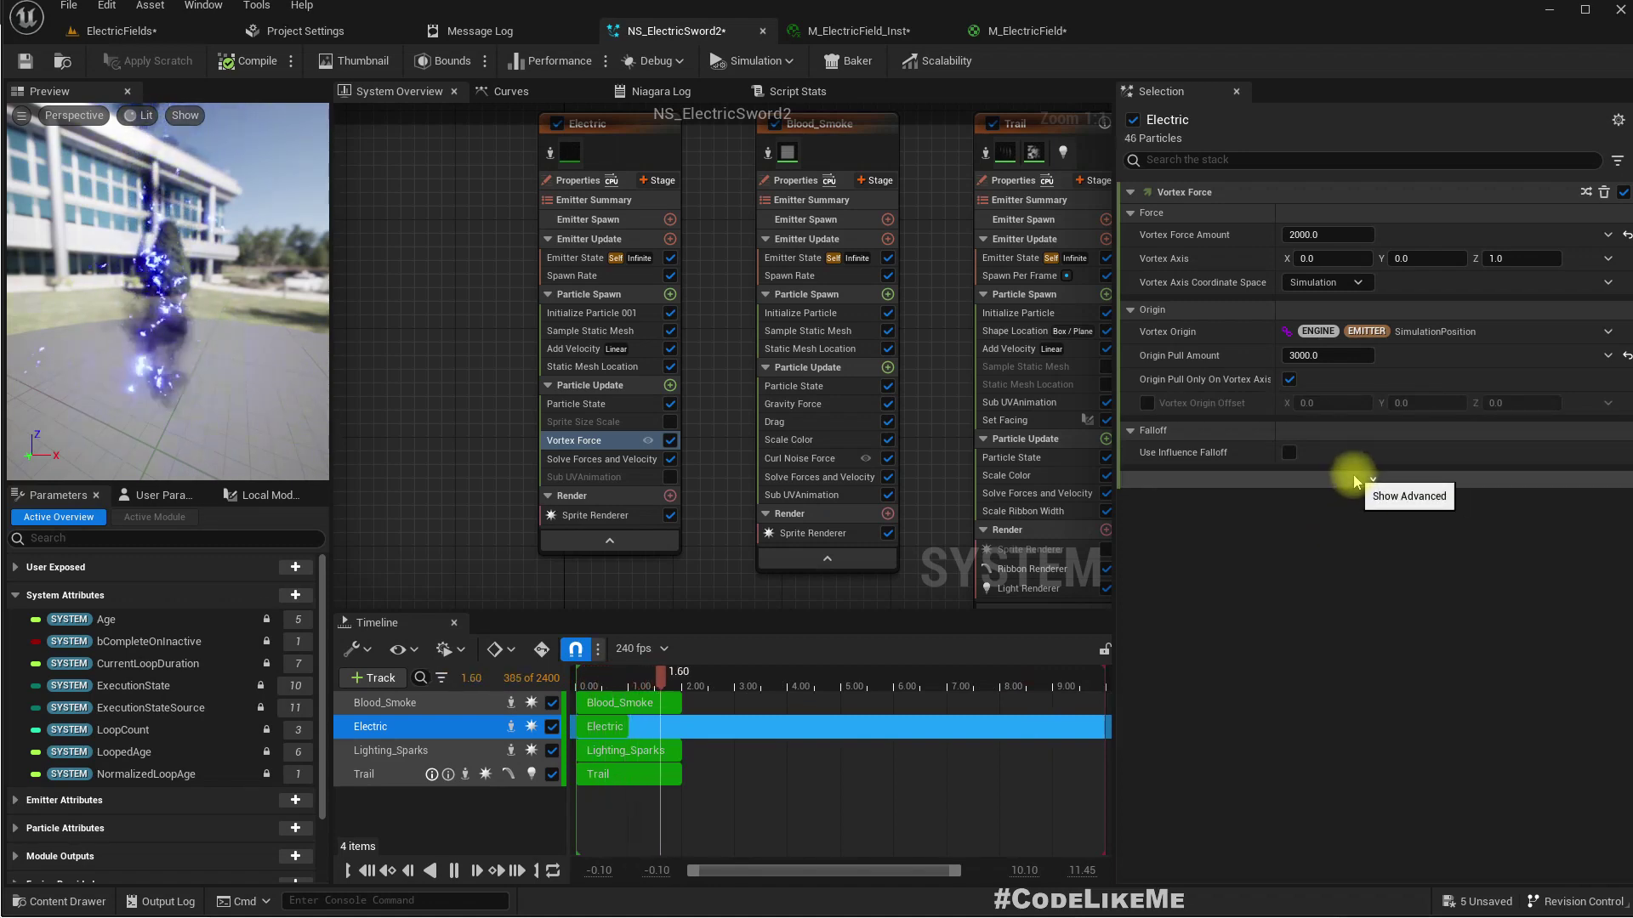
# Enable Vortex Origin Offset in the Vortex Force module with its coordinate space set to Local, and check the sparks in the level
pyautogui.click(1356, 482)
pyautogui.click(1146, 403)
pyautogui.click(1324, 427)
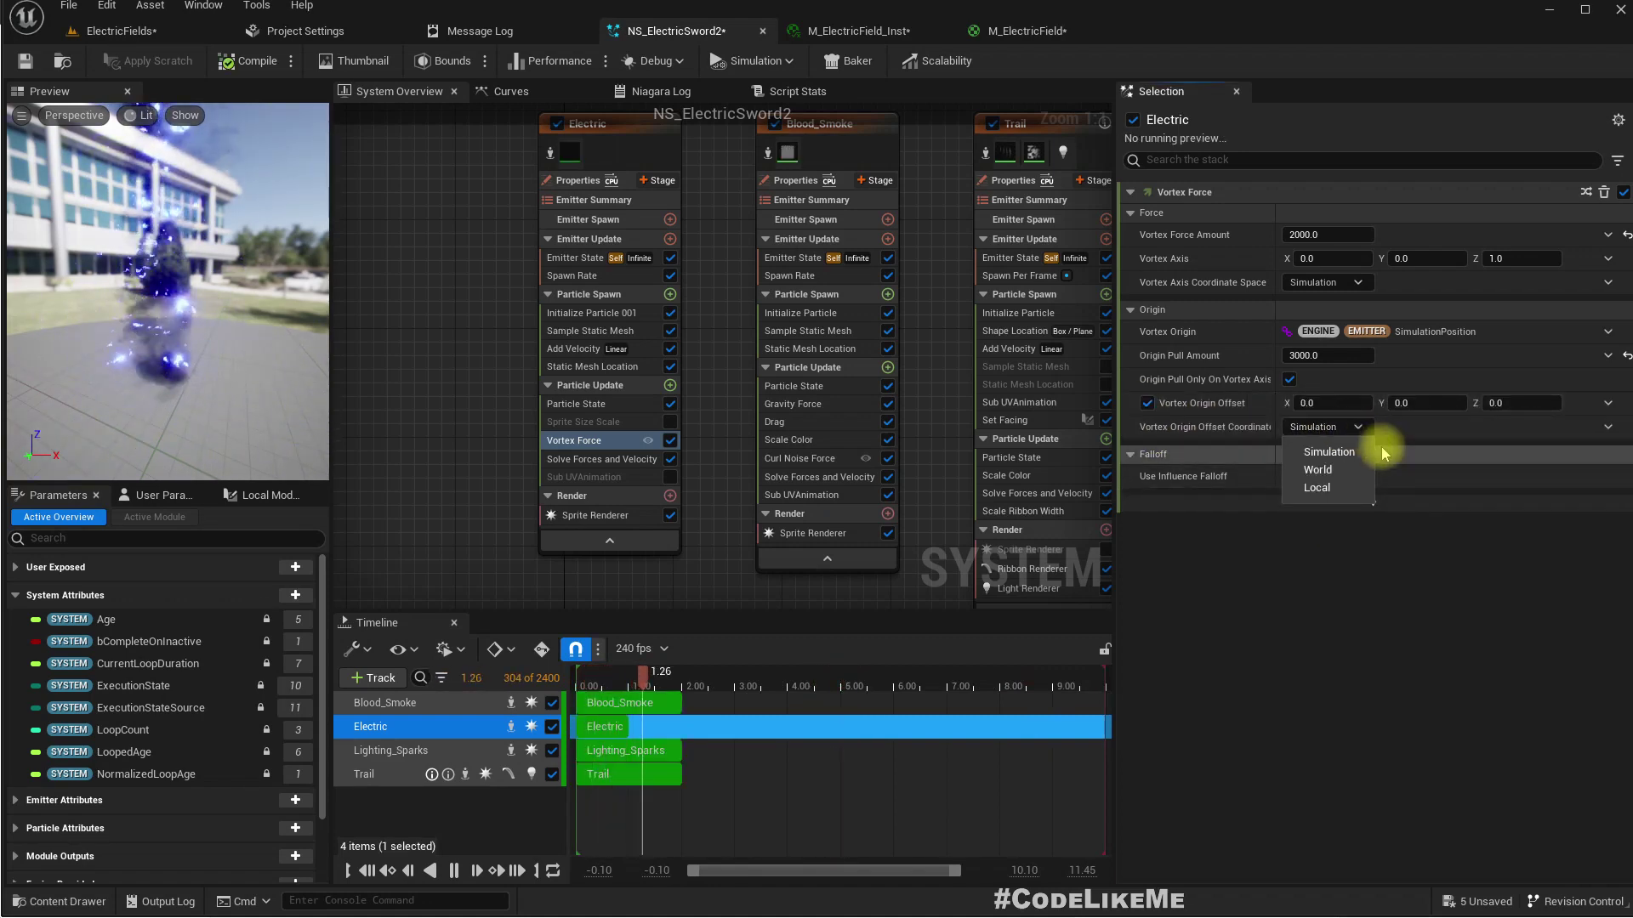
pyautogui.click(1320, 487)
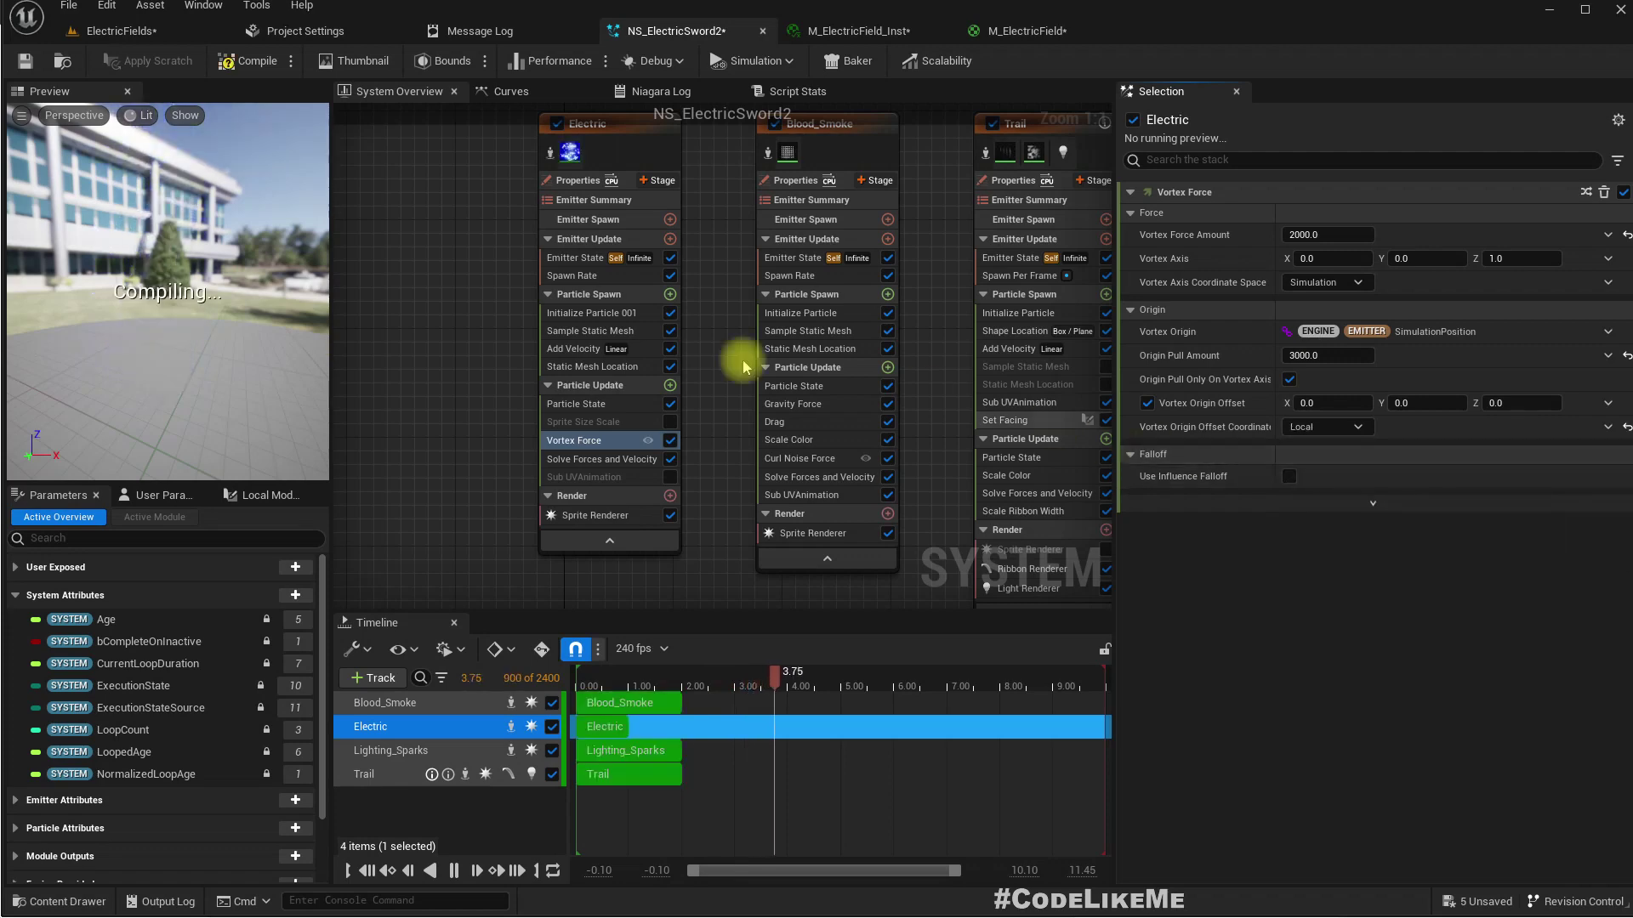
pyautogui.click(120, 31)
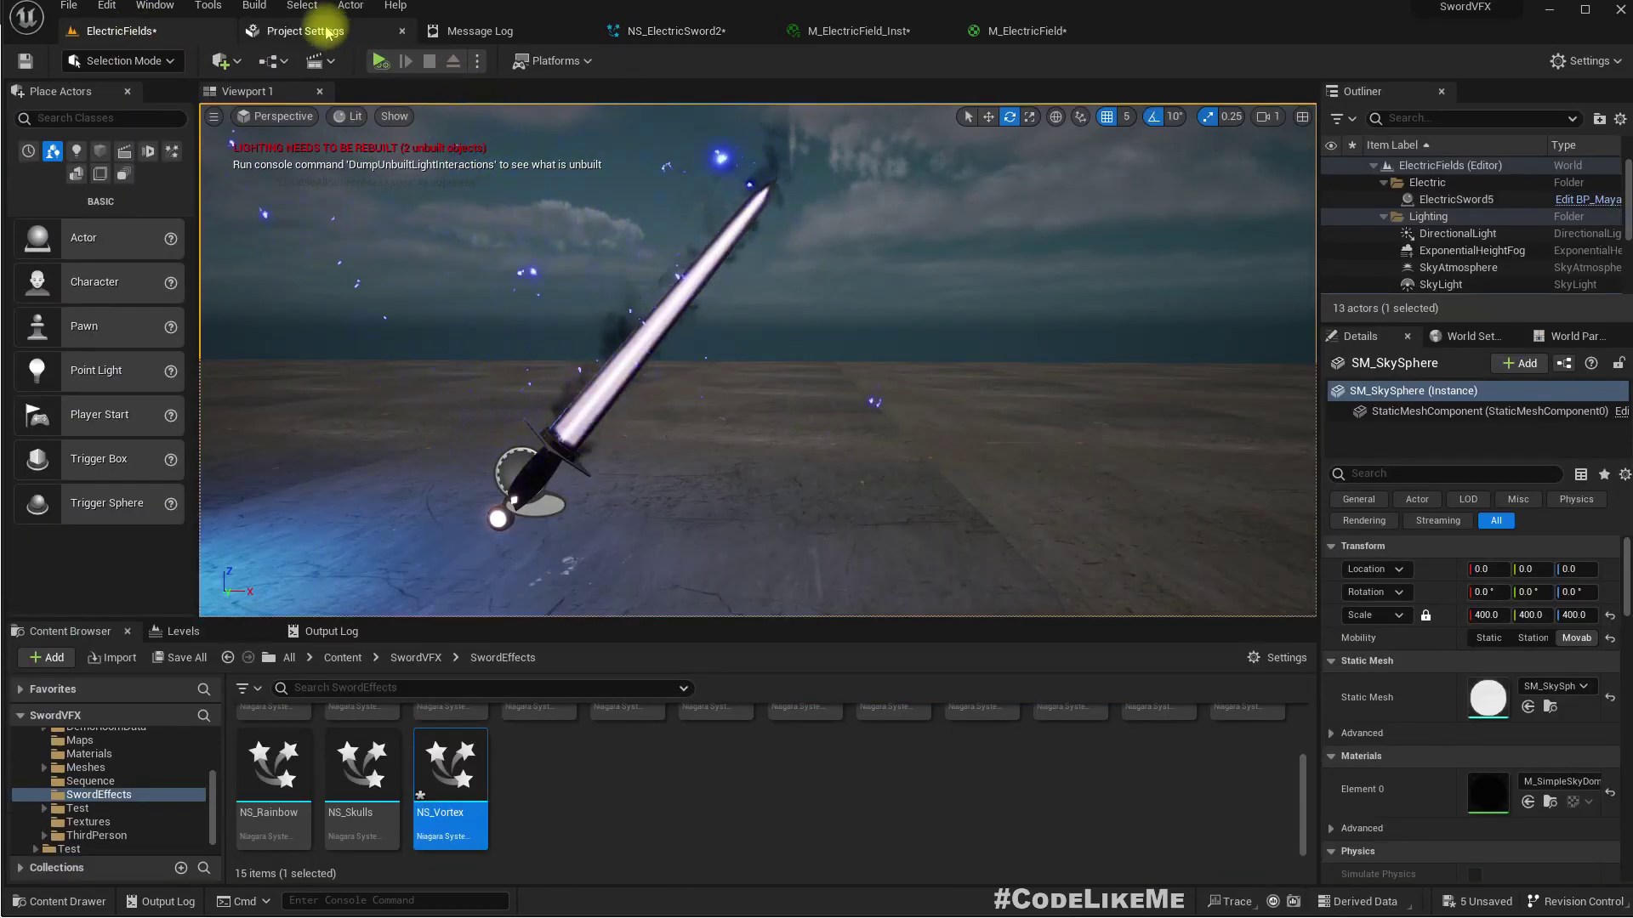
pyautogui.click(696, 32)
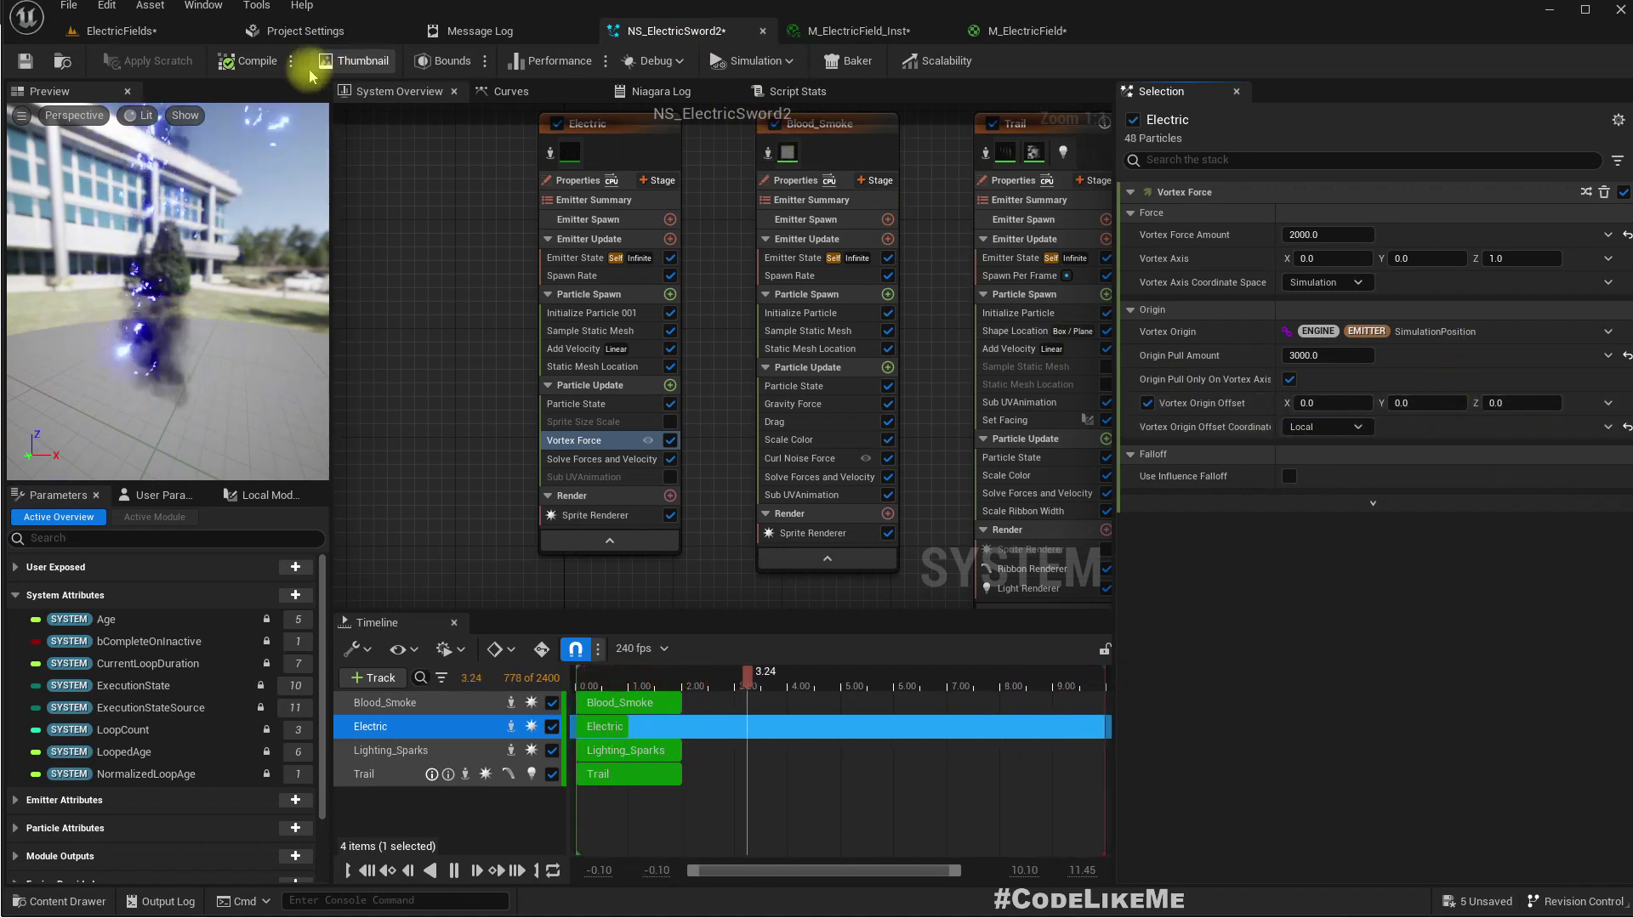
# Compile the system, set the Vortex Axis Coordinate Space to Local and check the sparks around the tilted sword in the level
pyautogui.click(255, 62)
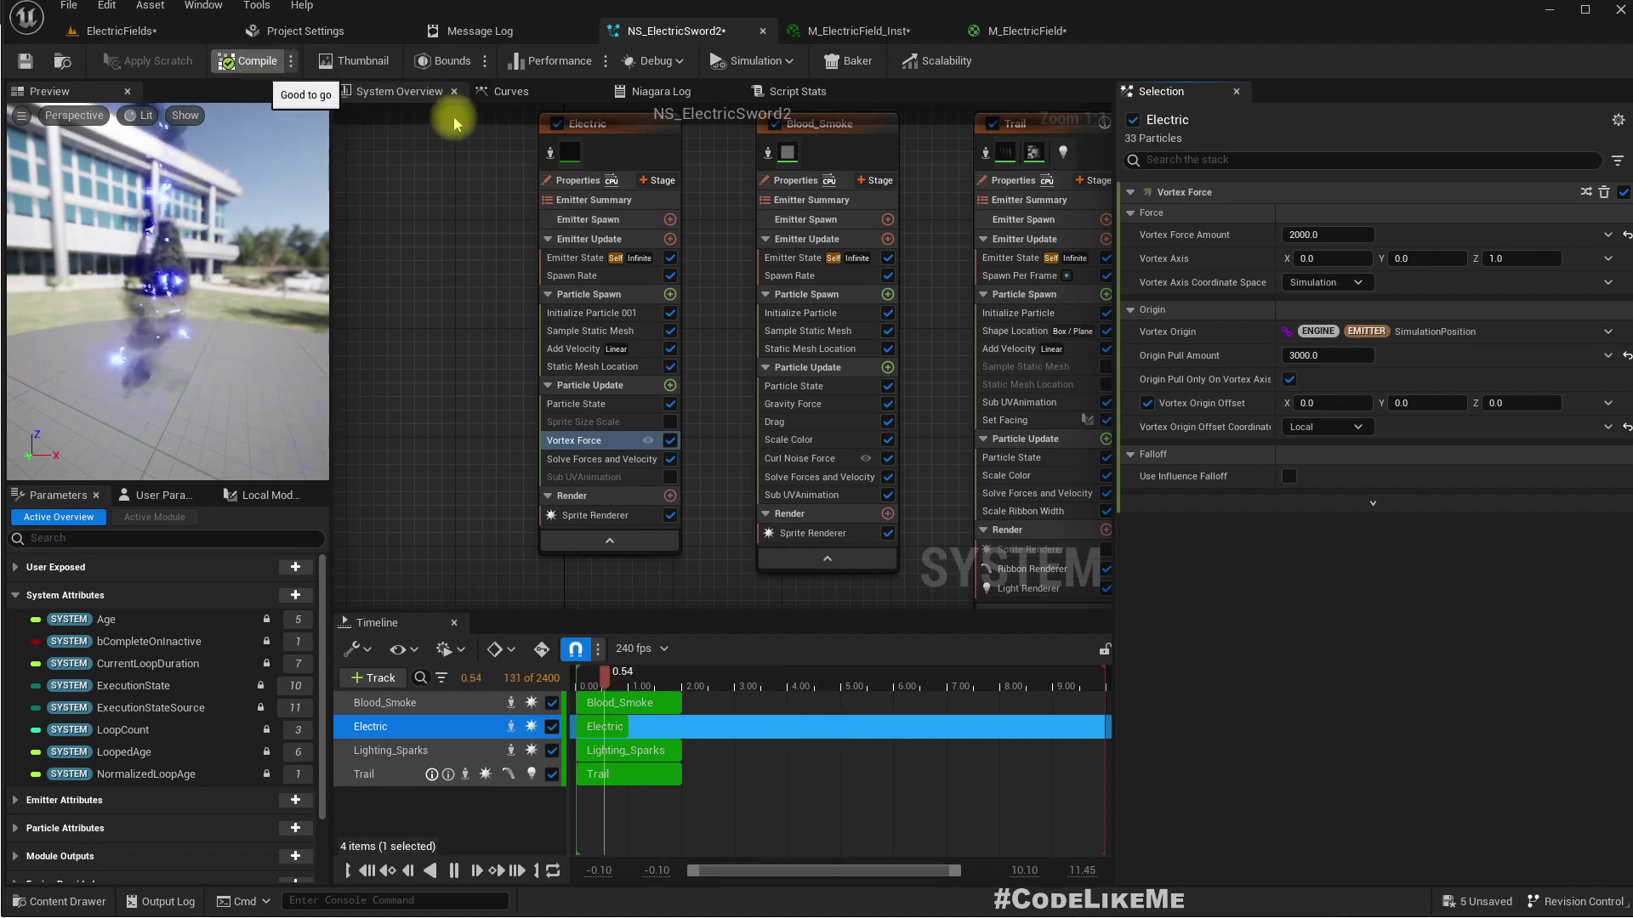
pyautogui.click(1324, 283)
pyautogui.click(1316, 297)
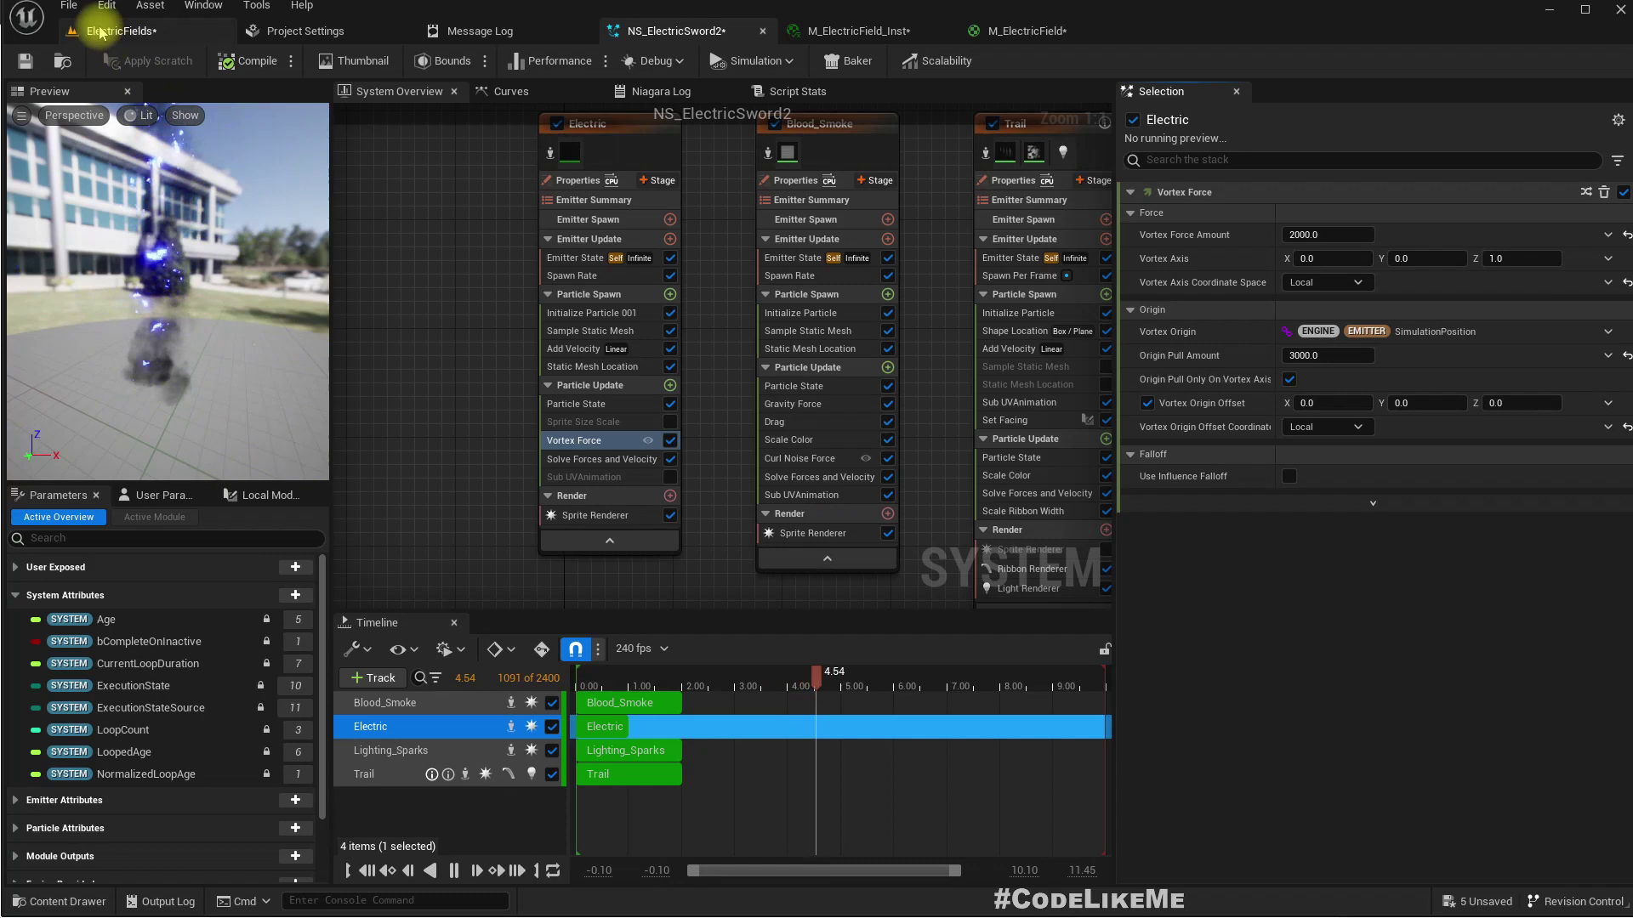
pyautogui.click(136, 31)
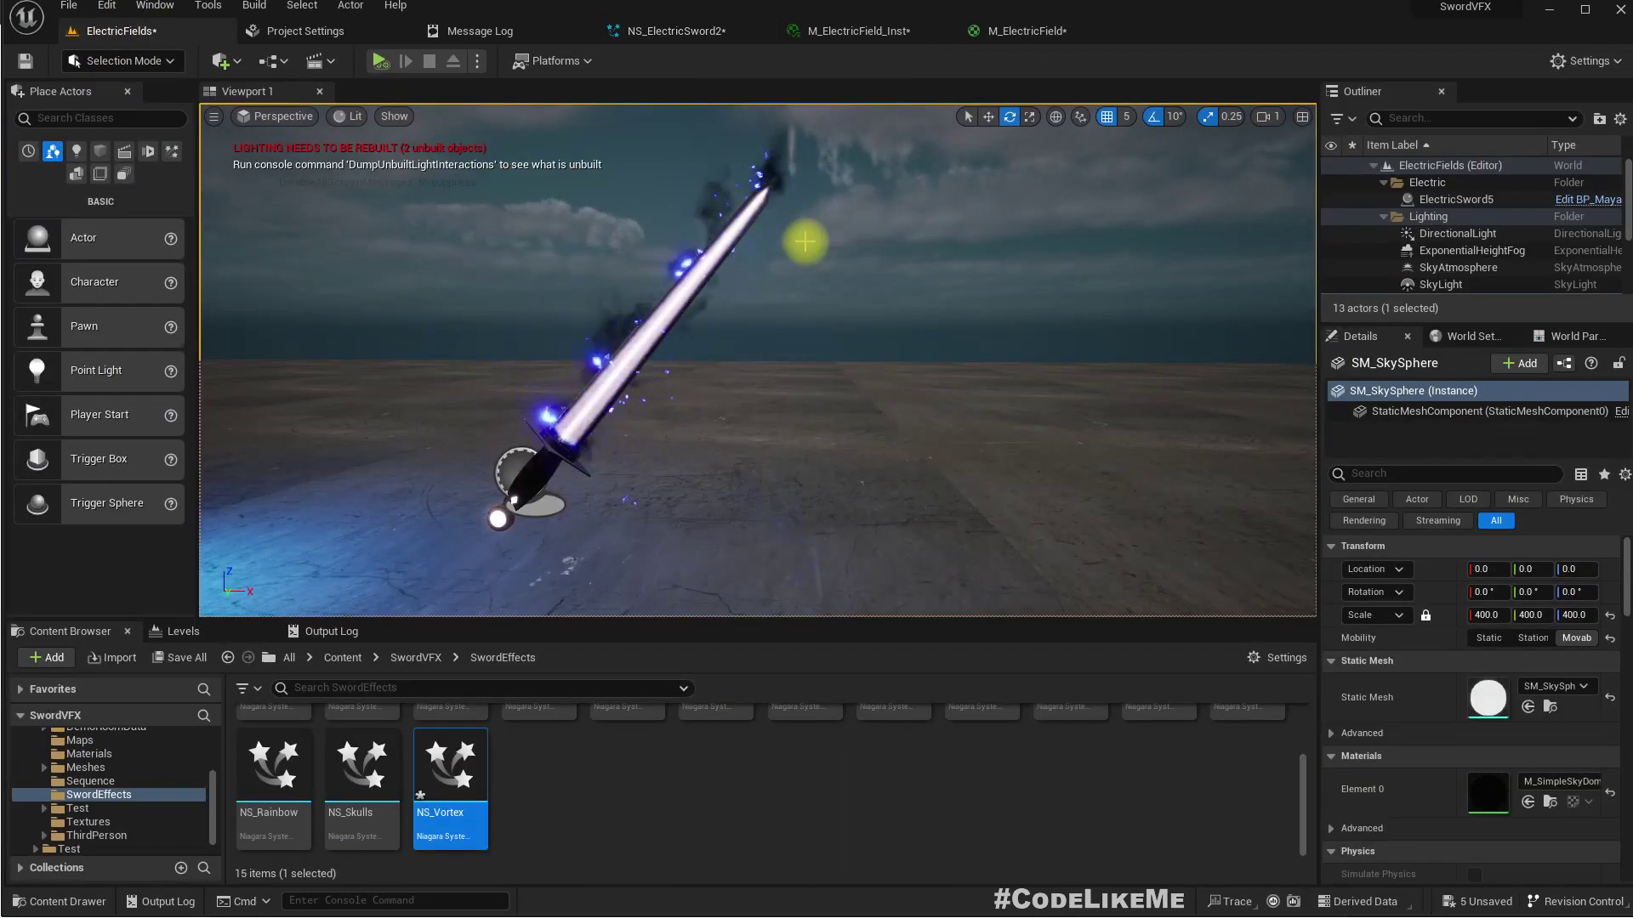
pyautogui.moveTo(811, 277); pyautogui.dragTo(772, 253, button='right')
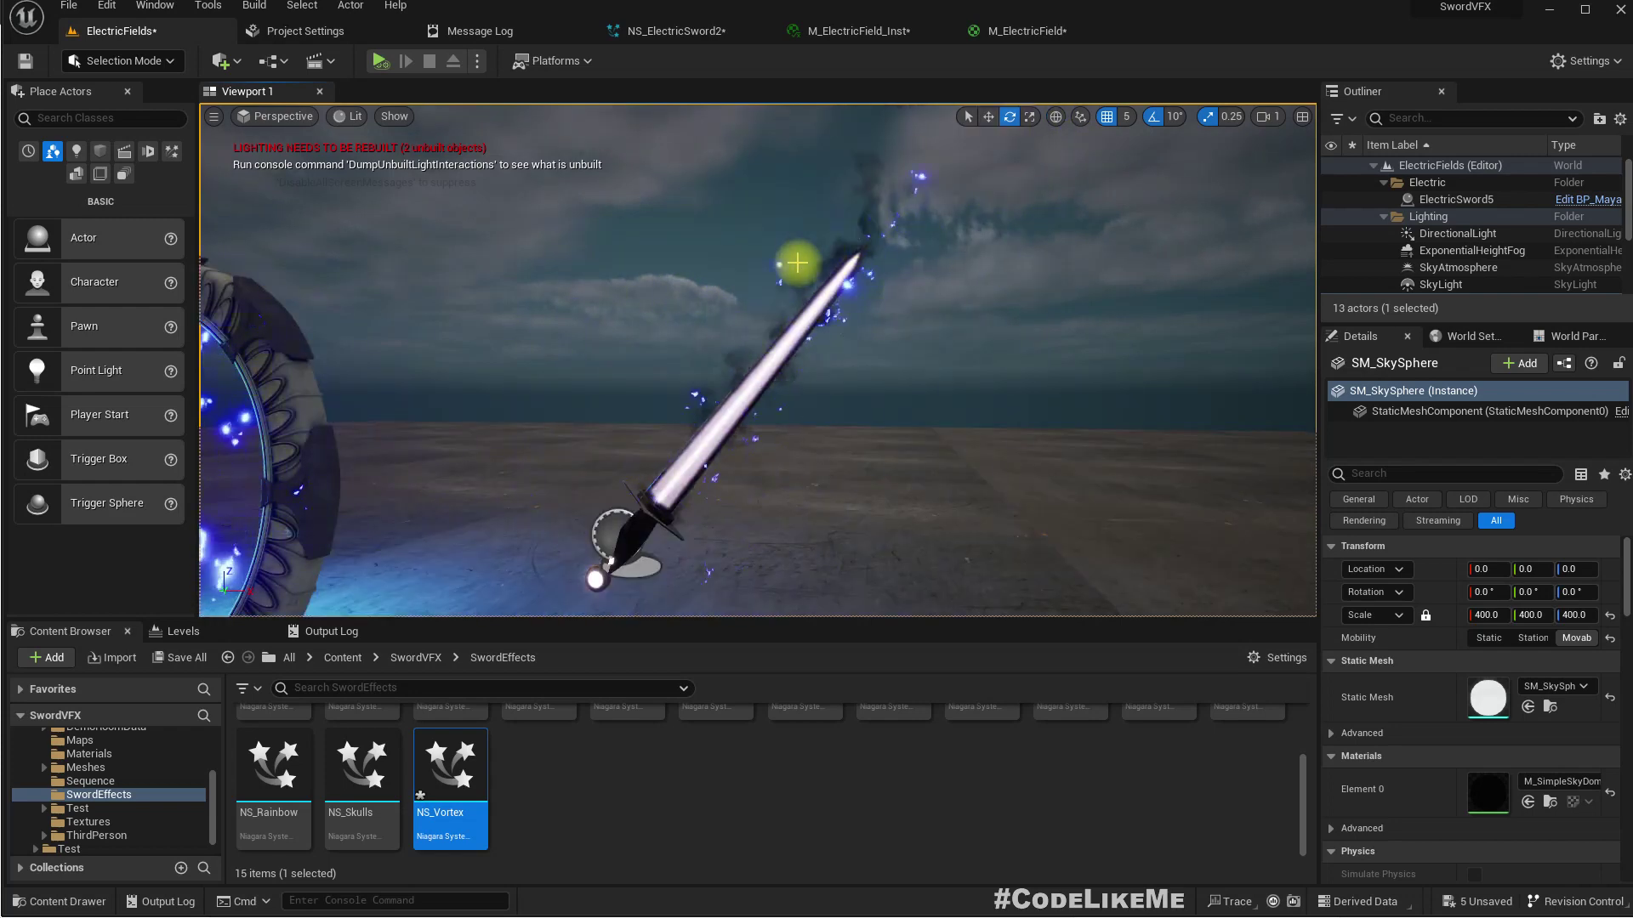
pyautogui.click(665, 31)
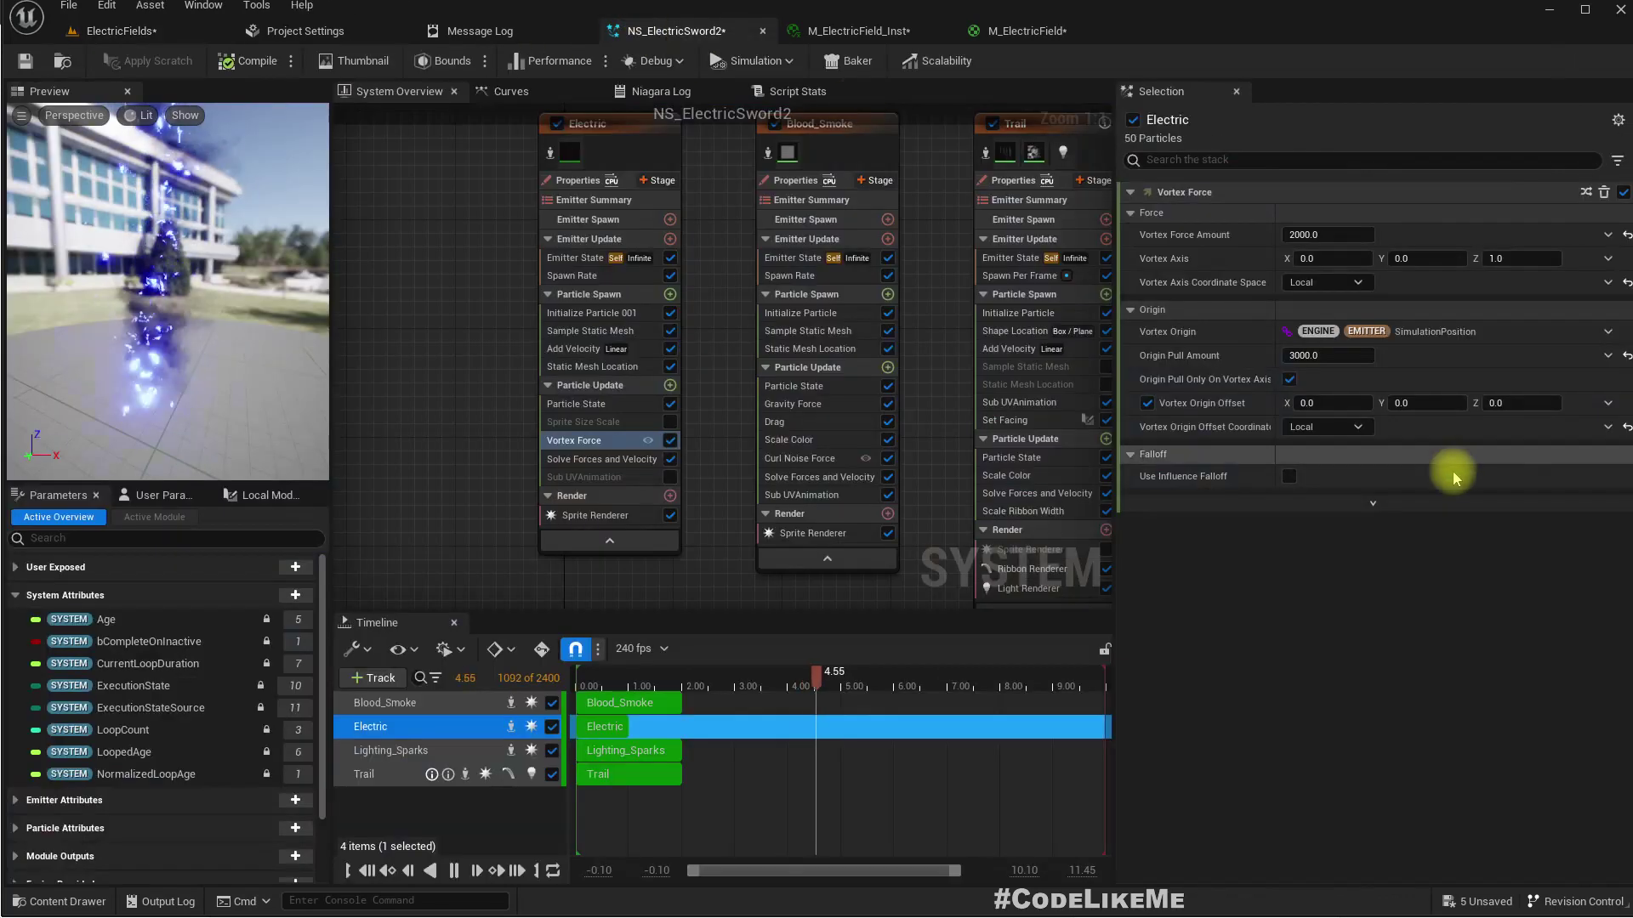
# Try a Vortex Force Amount of 1000 and settle on 500
pyautogui.click(1329, 237)
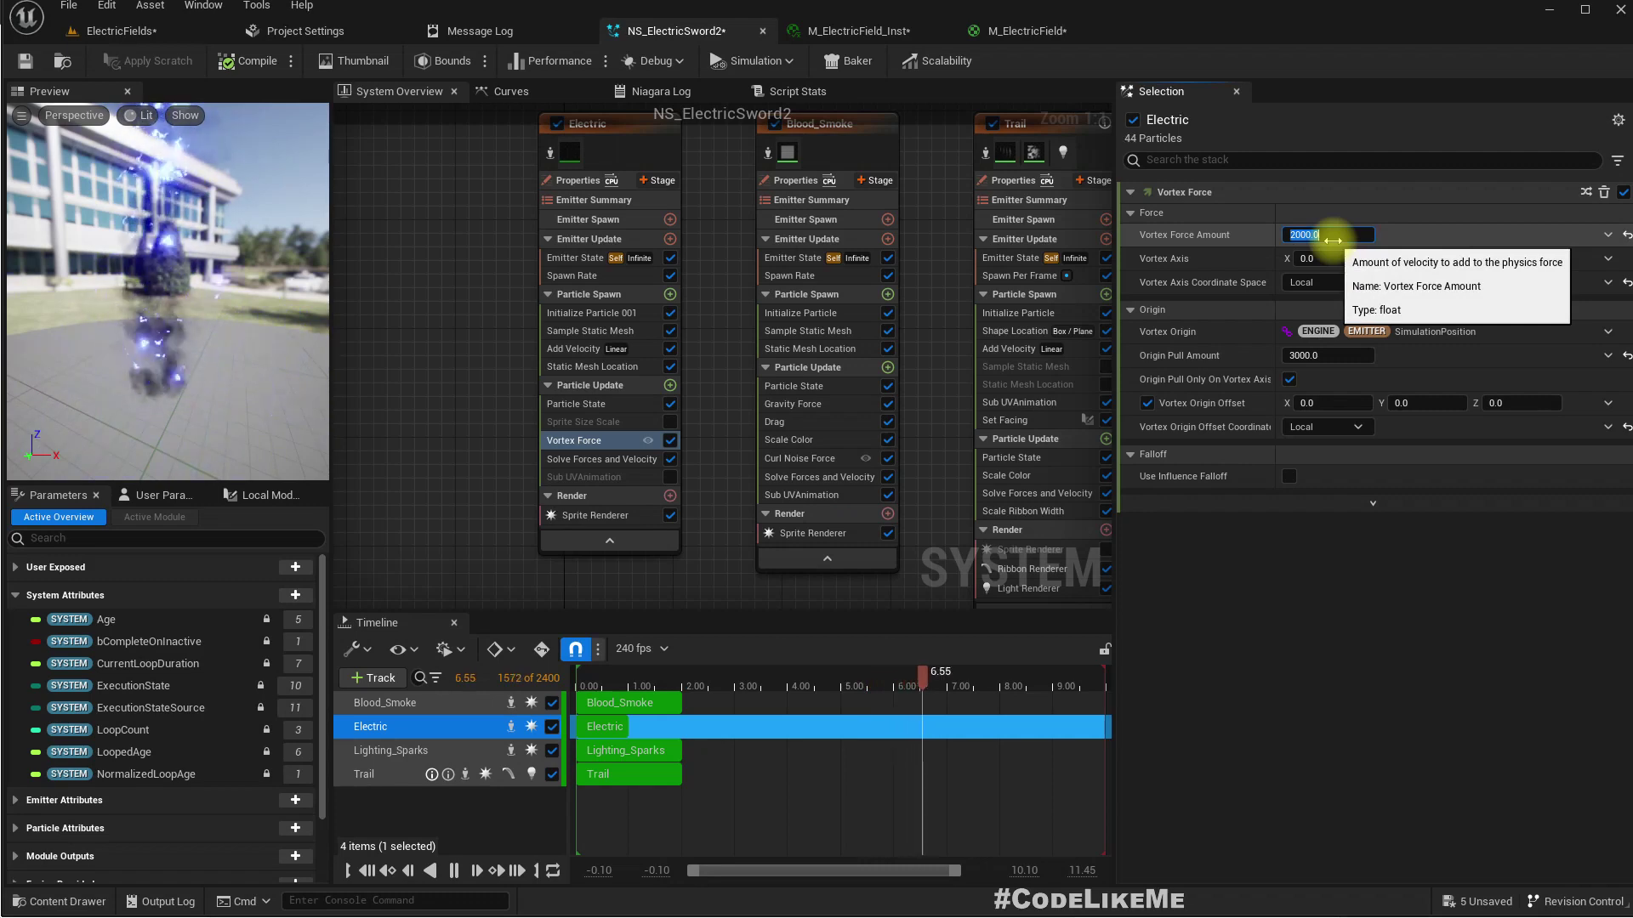
pyautogui.write('1000')
pyautogui.press('Return')
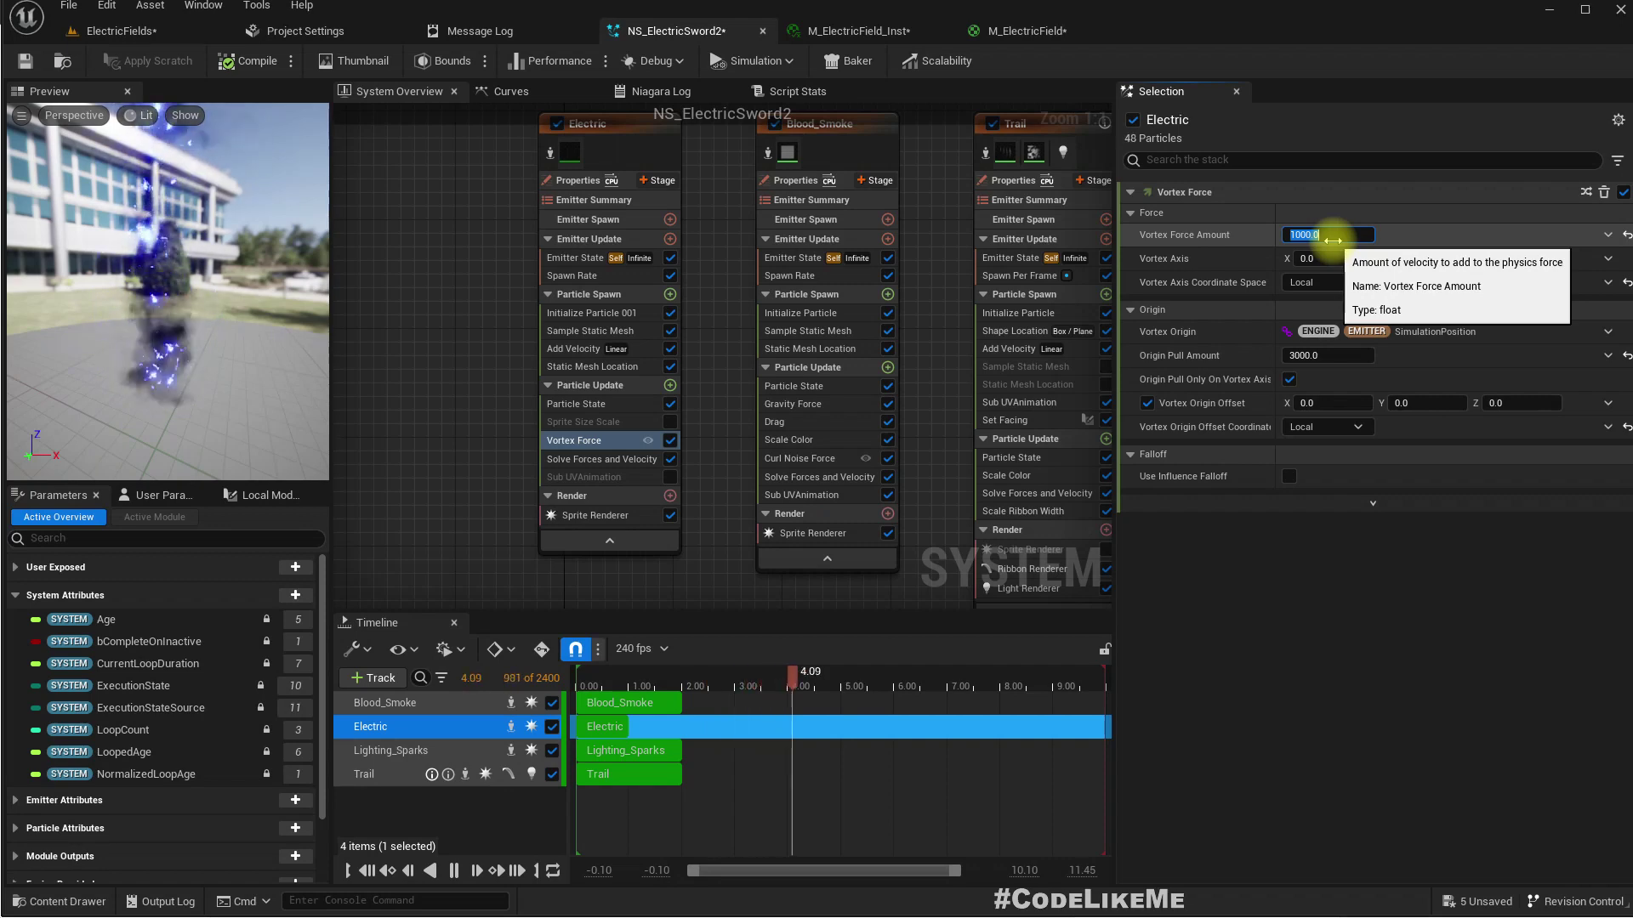
pyautogui.write('500')
pyautogui.press('Return')
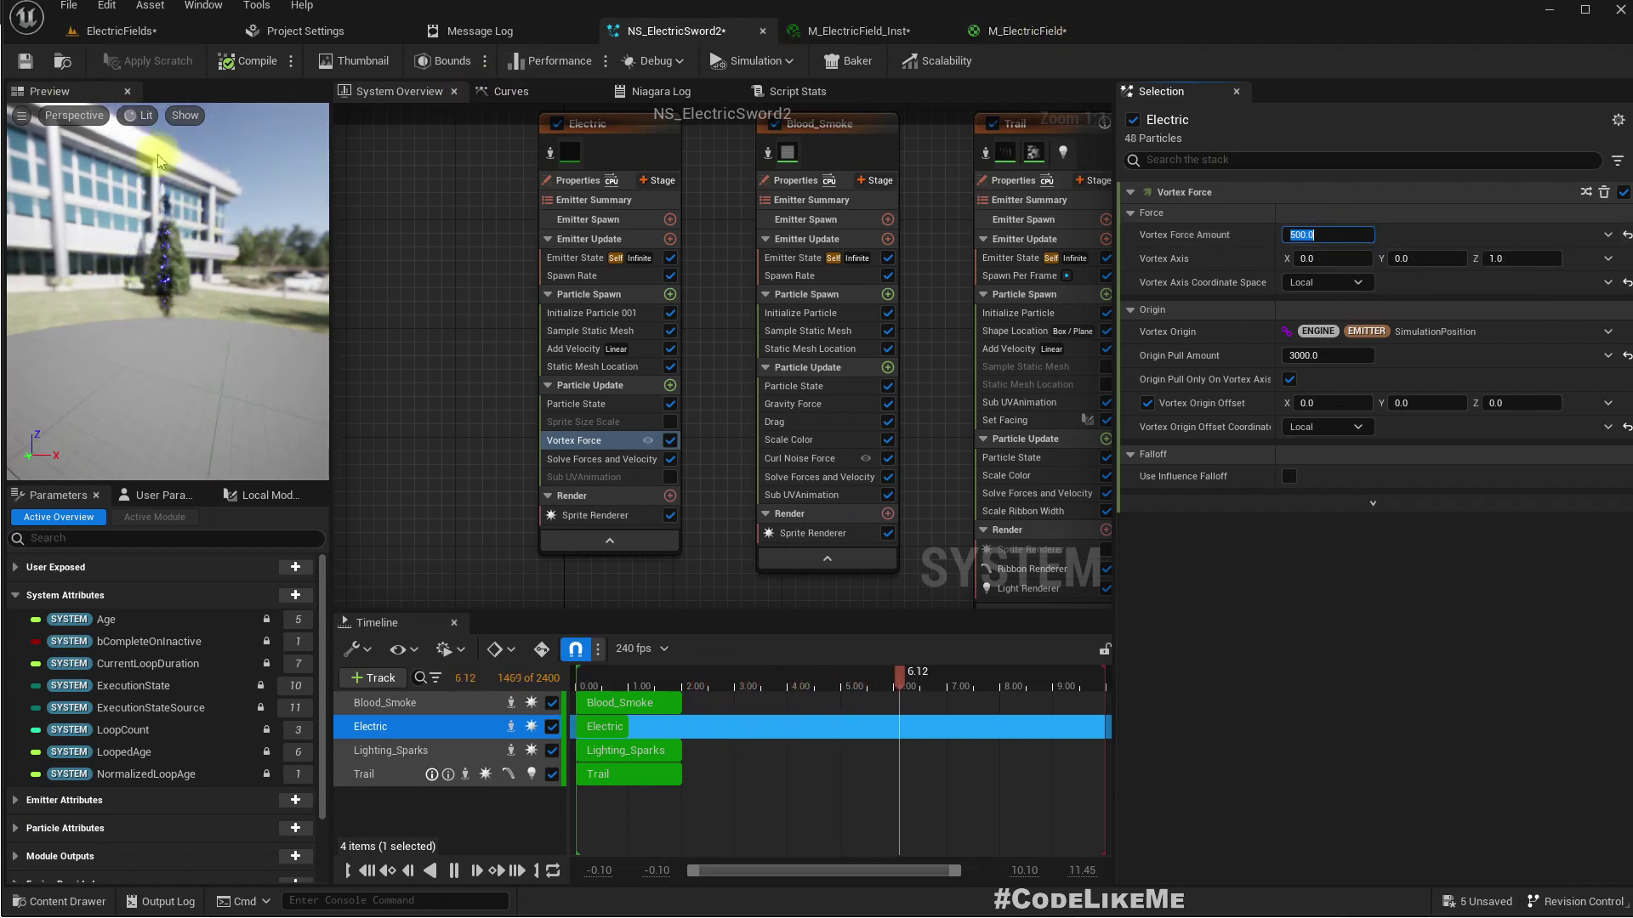
# Inspect how closely the sparks swirl around the blade of the tilted sword in the ElectricFields level
pyautogui.click(105, 30)
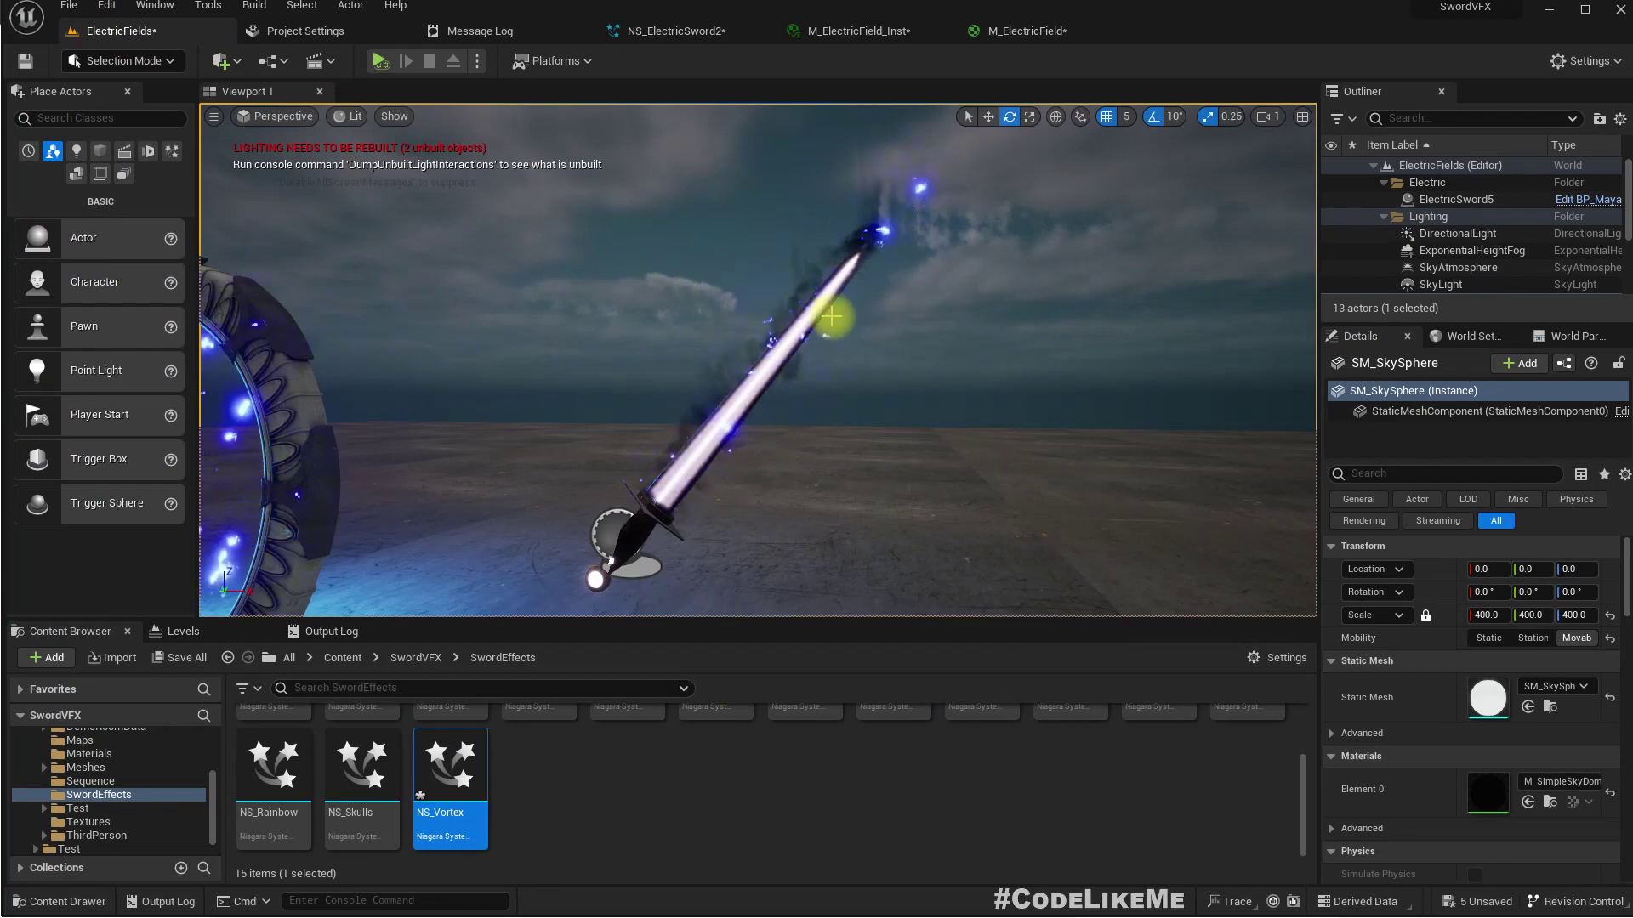
pyautogui.scroll(5, 823, 340)
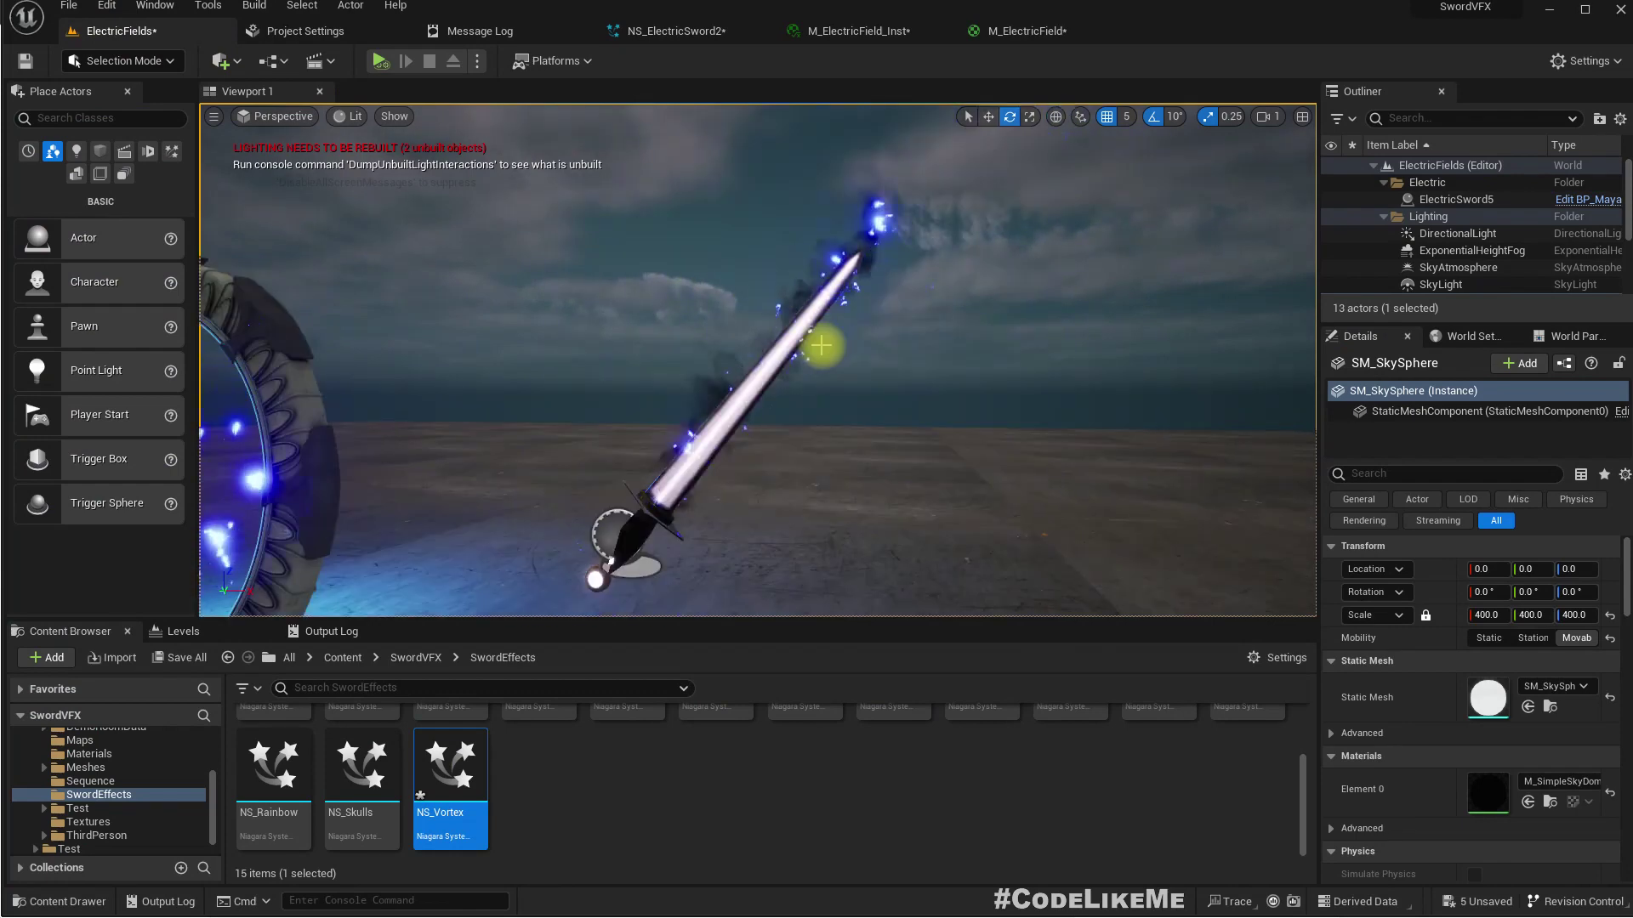
pyautogui.scroll(3, 821, 345)
pyautogui.scroll(-3, 821, 346)
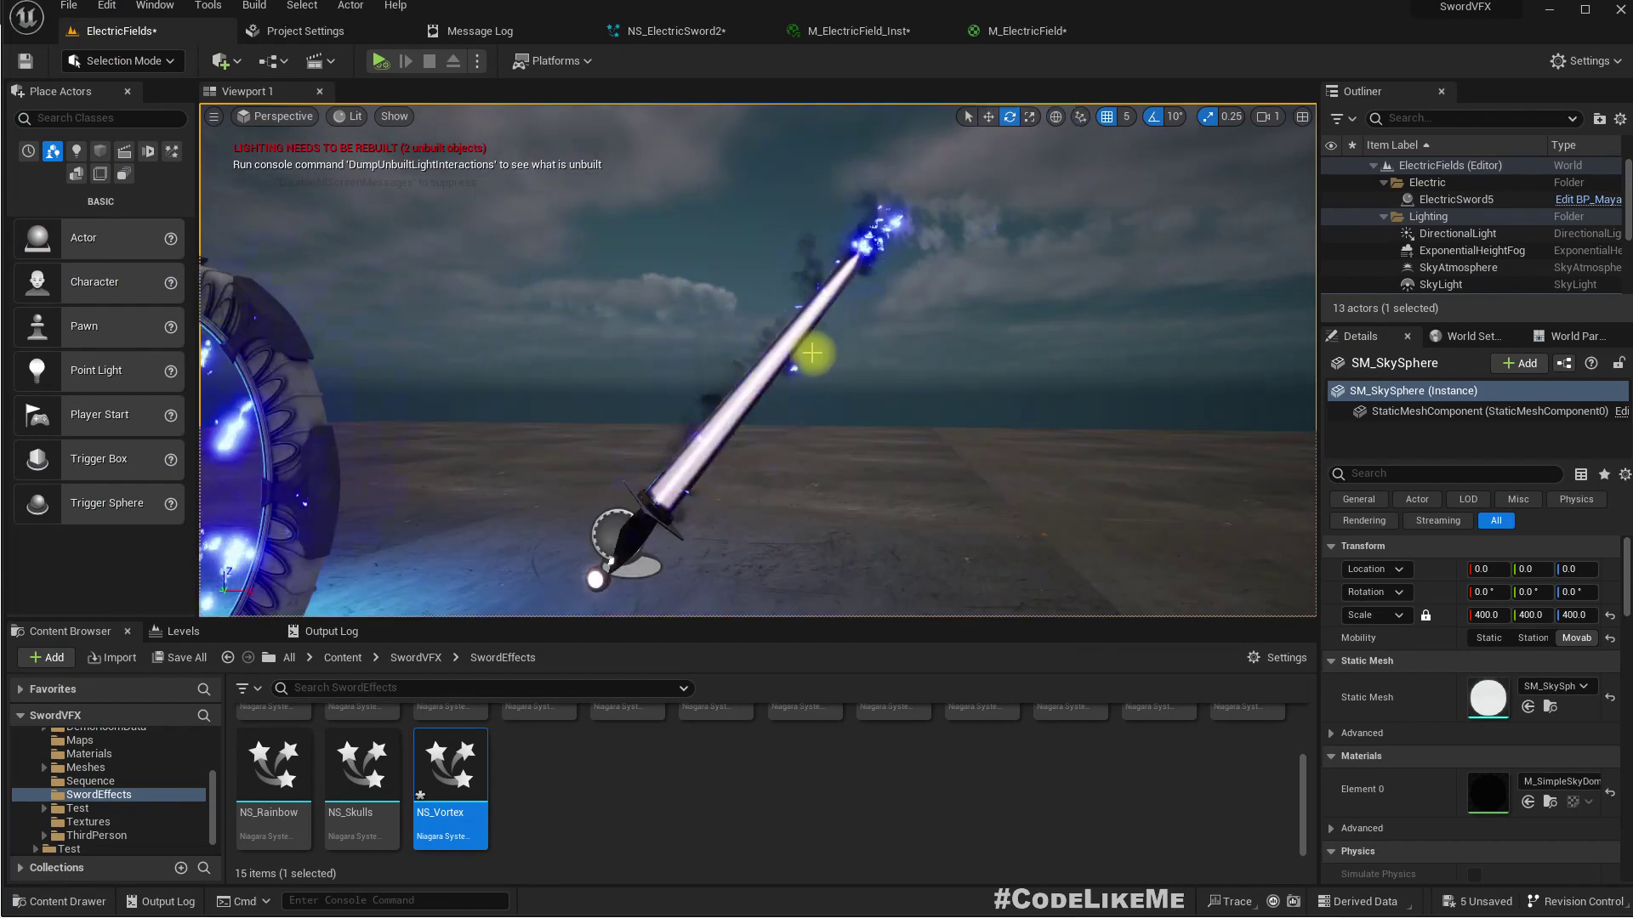
pyautogui.moveTo(812, 353); pyautogui.dragTo(805, 418, button='middle')
pyautogui.moveTo(799, 348); pyautogui.dragTo(805, 361, button='right')
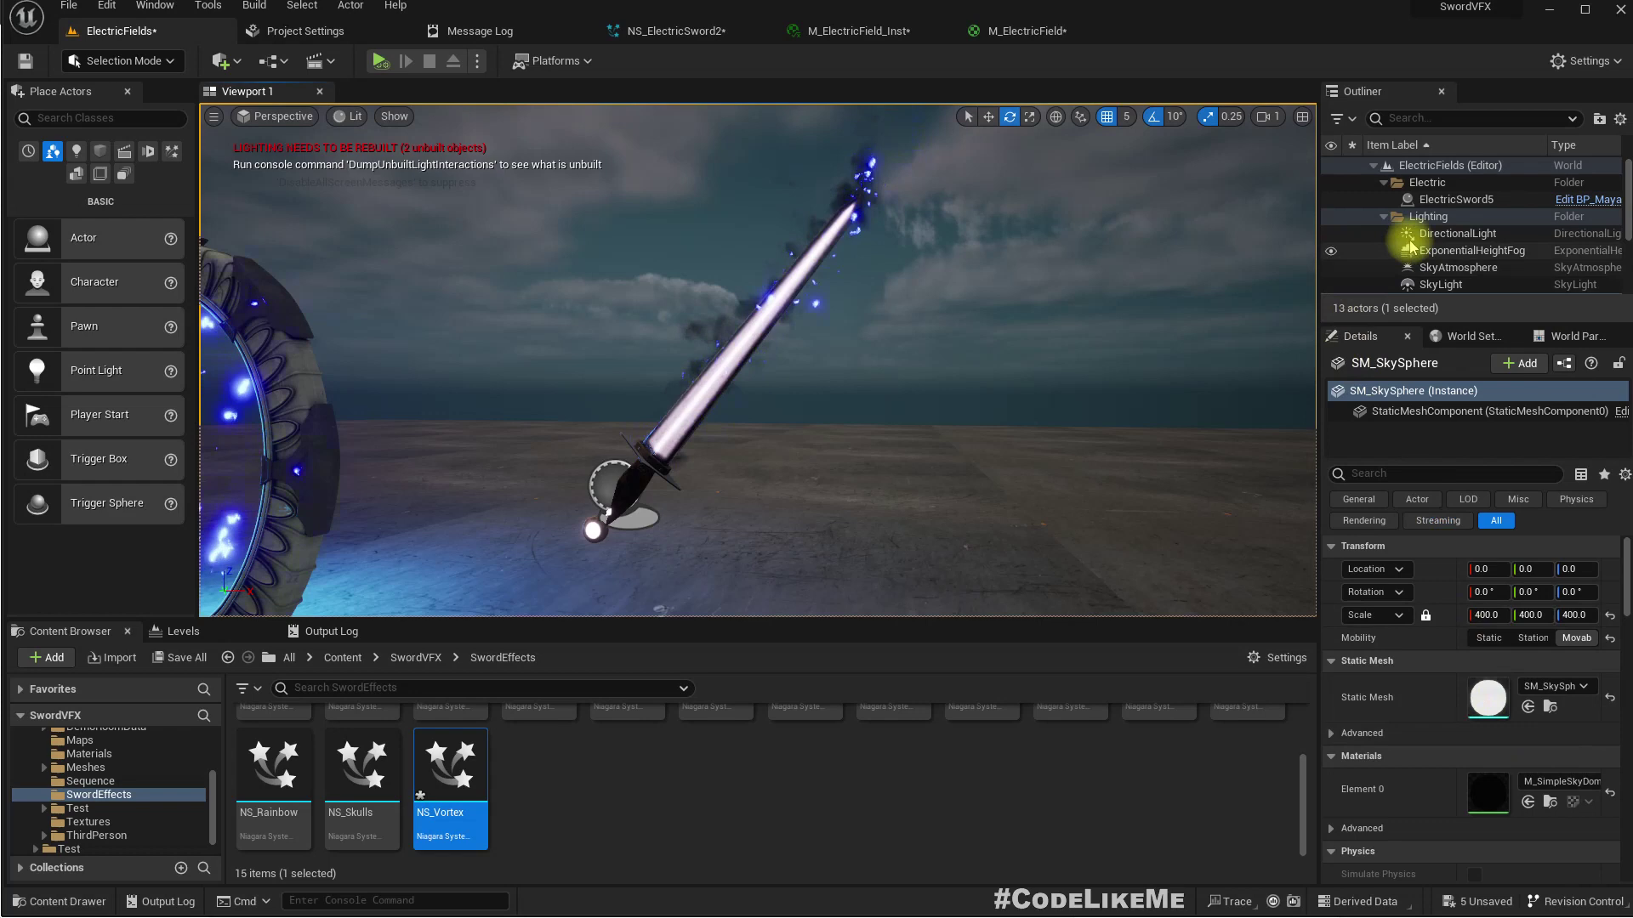
# Set Rate 1 of the ElectricSword5 actor to 500 and check the spark density around the blade up close
pyautogui.click(1460, 199)
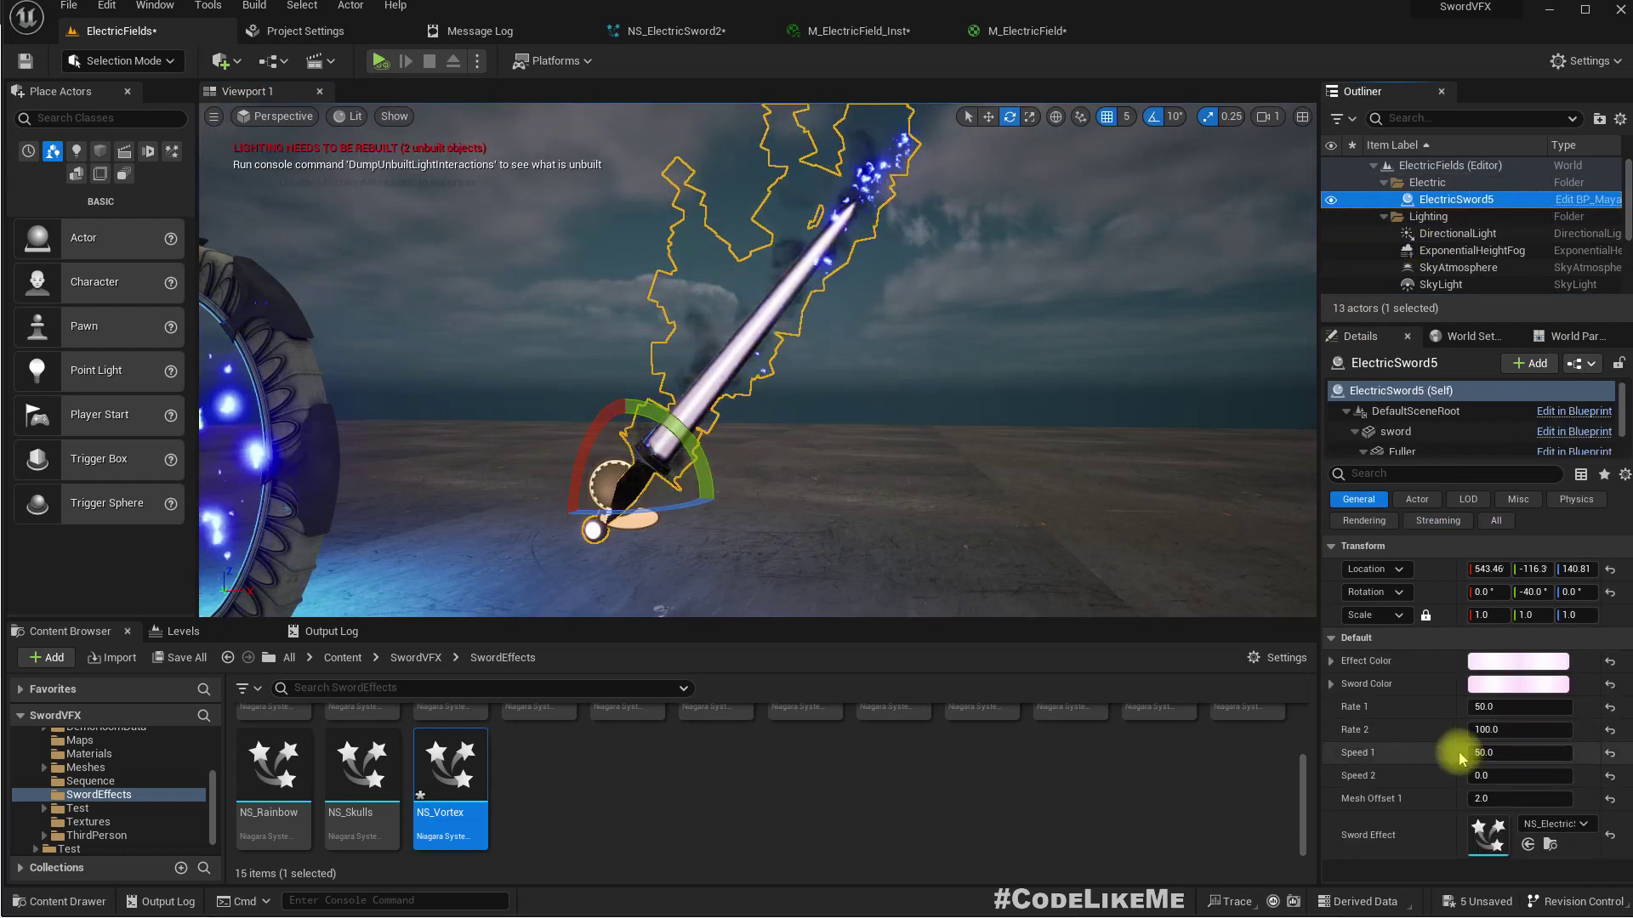
pyautogui.click(1503, 710)
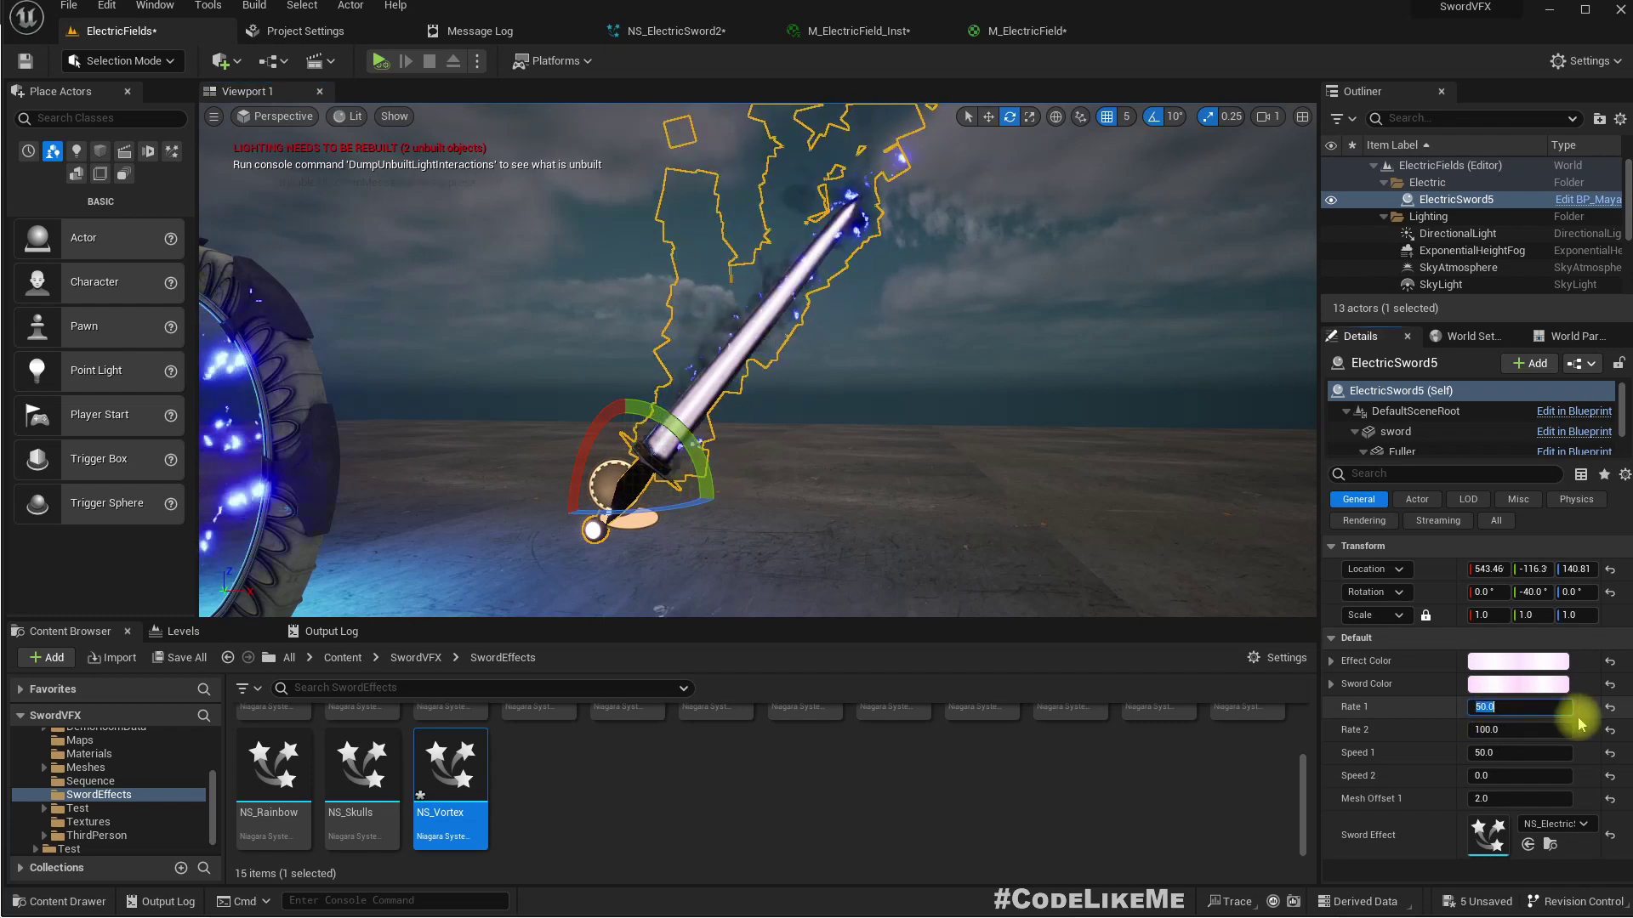
pyautogui.moveTo(755, 493); pyautogui.dragTo(759, 479, button='right')
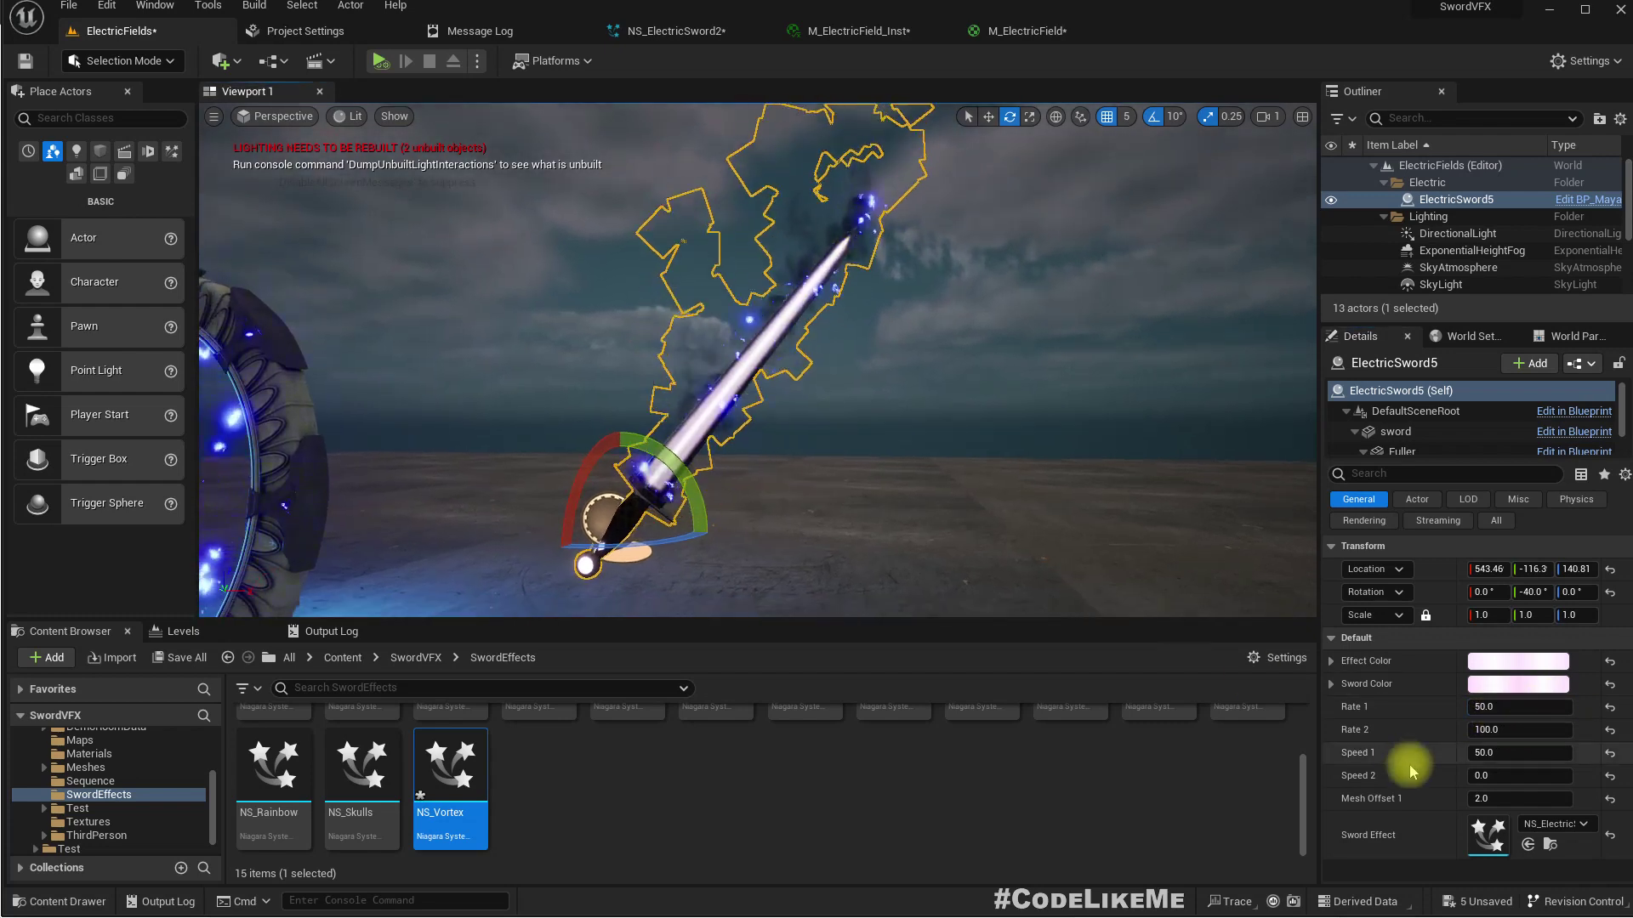
pyautogui.click(1518, 711)
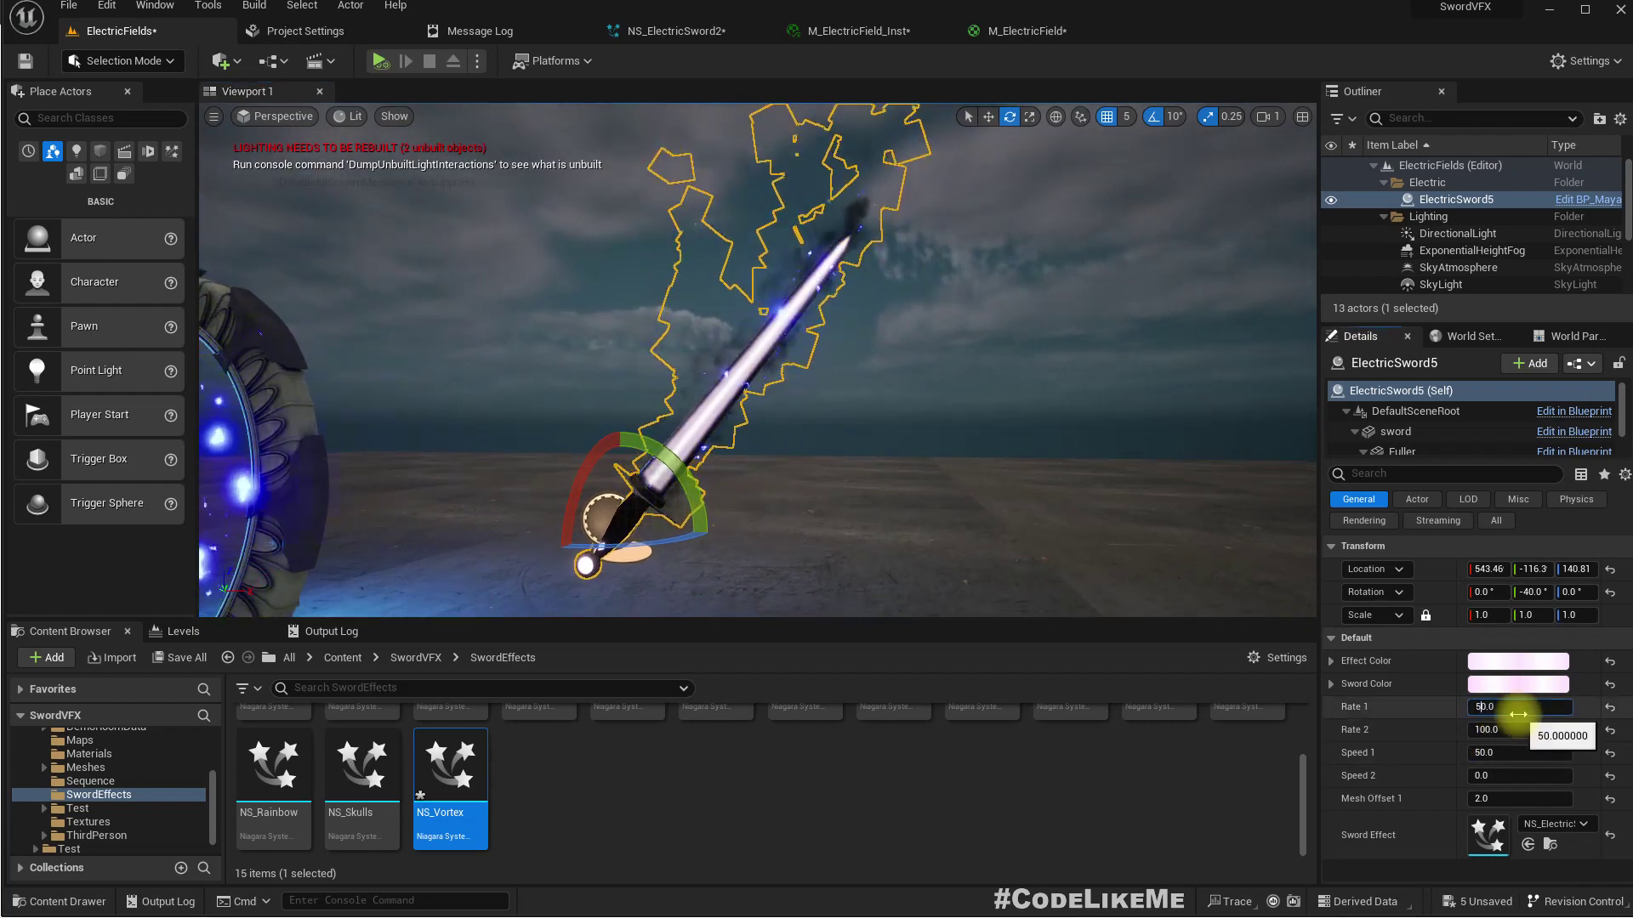
pyautogui.moveTo(900, 370); pyautogui.dragTo(865, 371, button='right')
pyautogui.scroll(3, 857, 371)
pyautogui.scroll(-5, 857, 371)
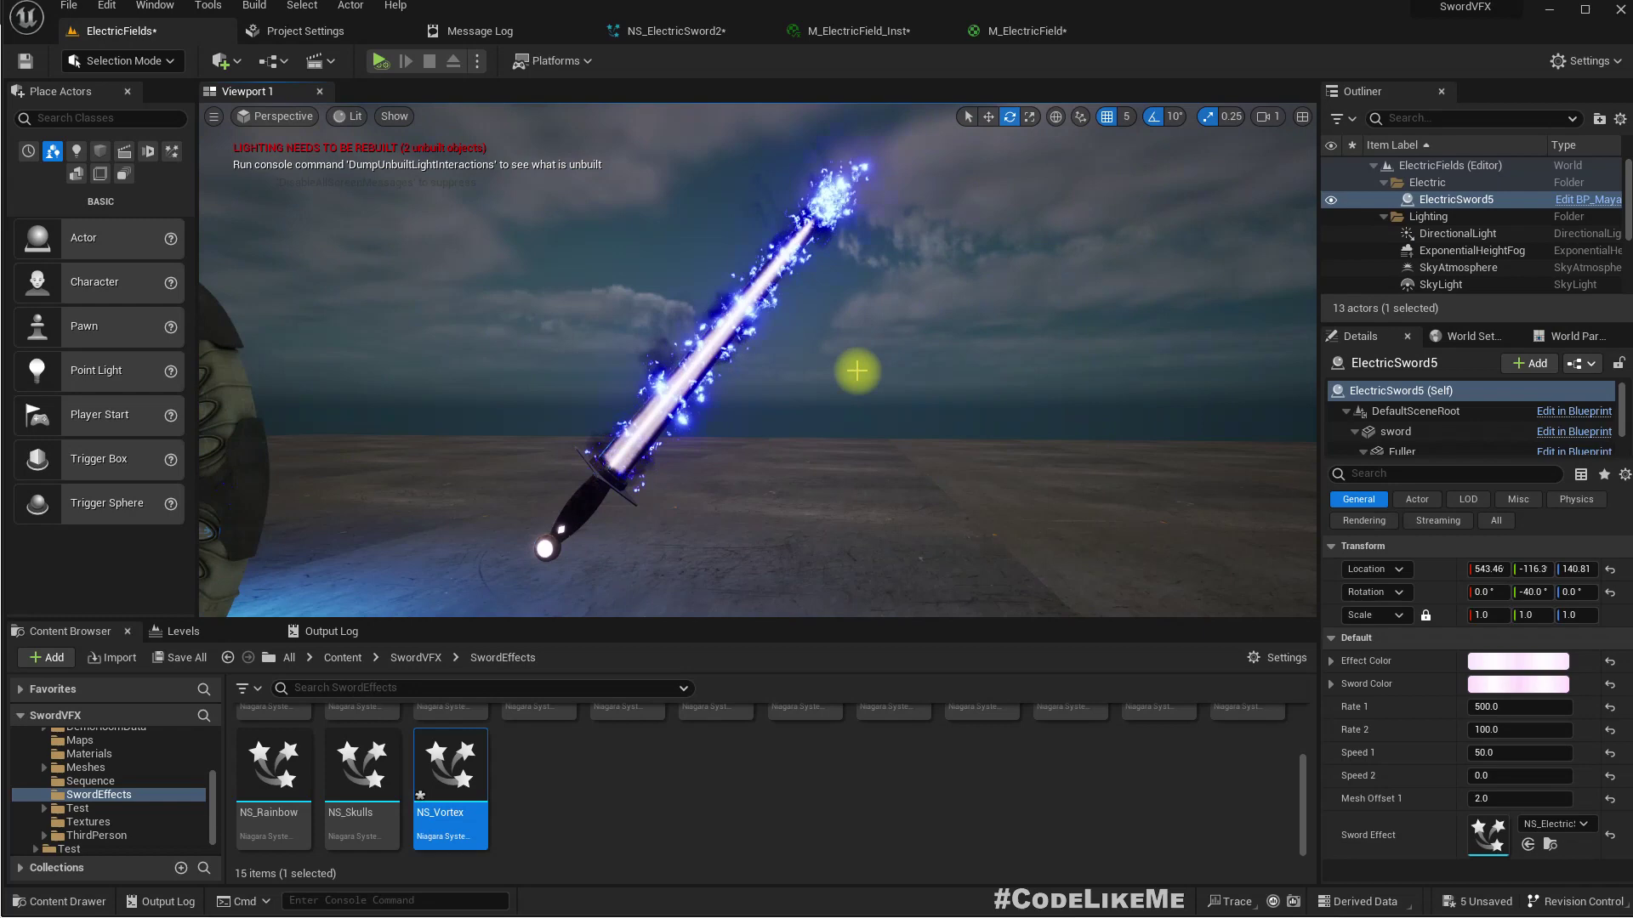
pyautogui.scroll(5, 858, 371)
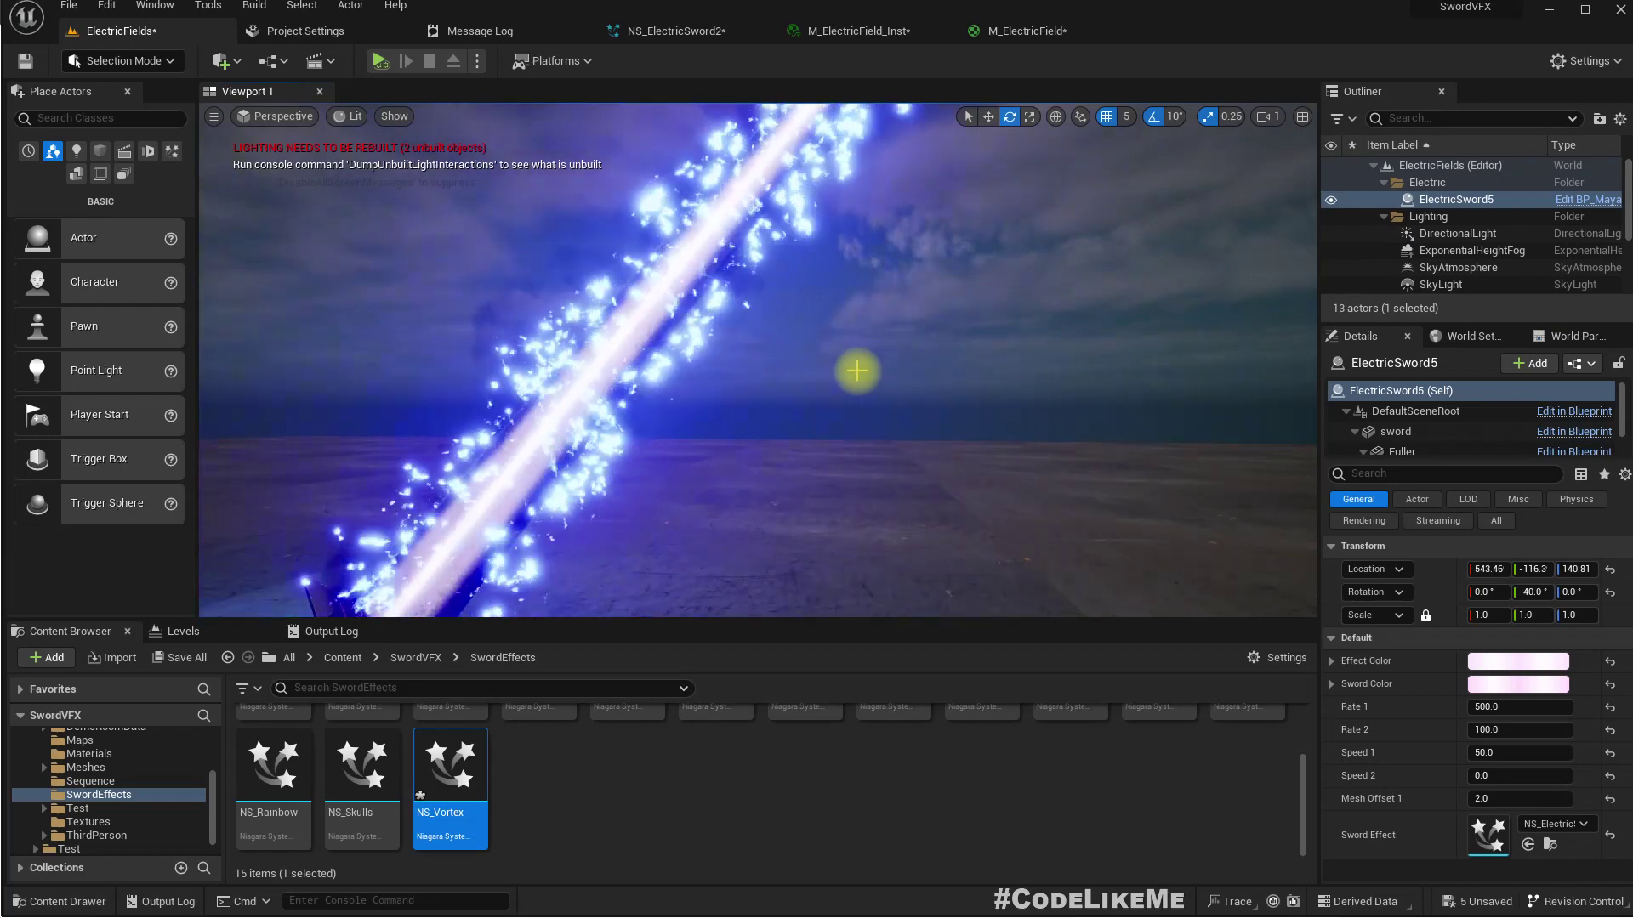
pyautogui.scroll(-5, 858, 371)
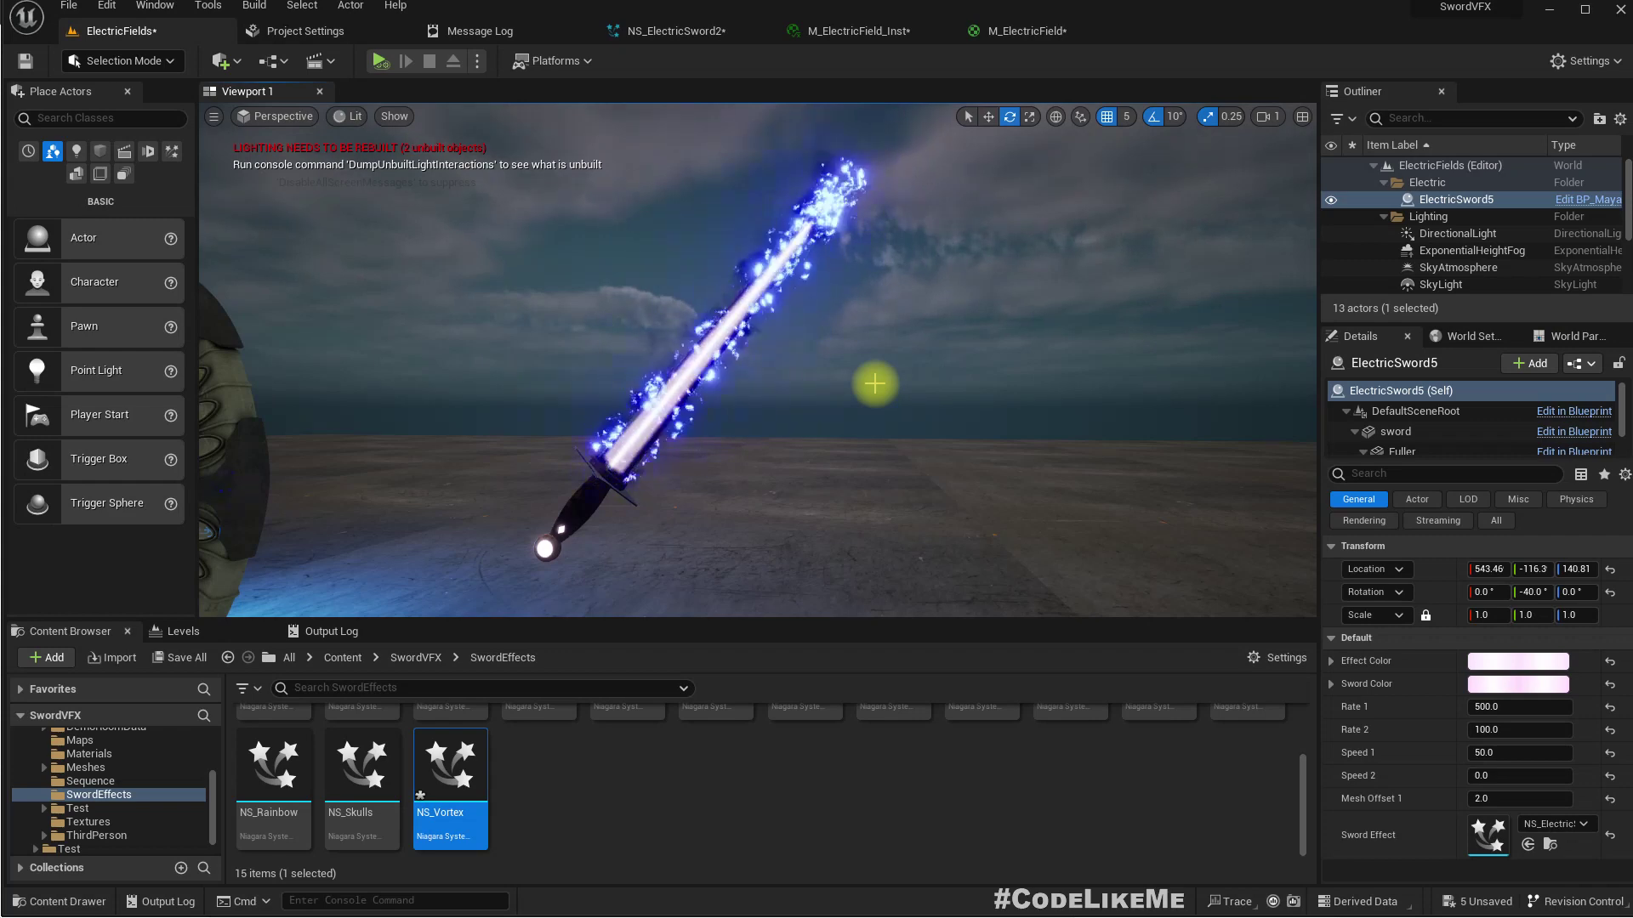
# Try a turquoise Effect Color and a magenta Sword Color on the ElectricSword5 actor
pyautogui.click(930, 318)
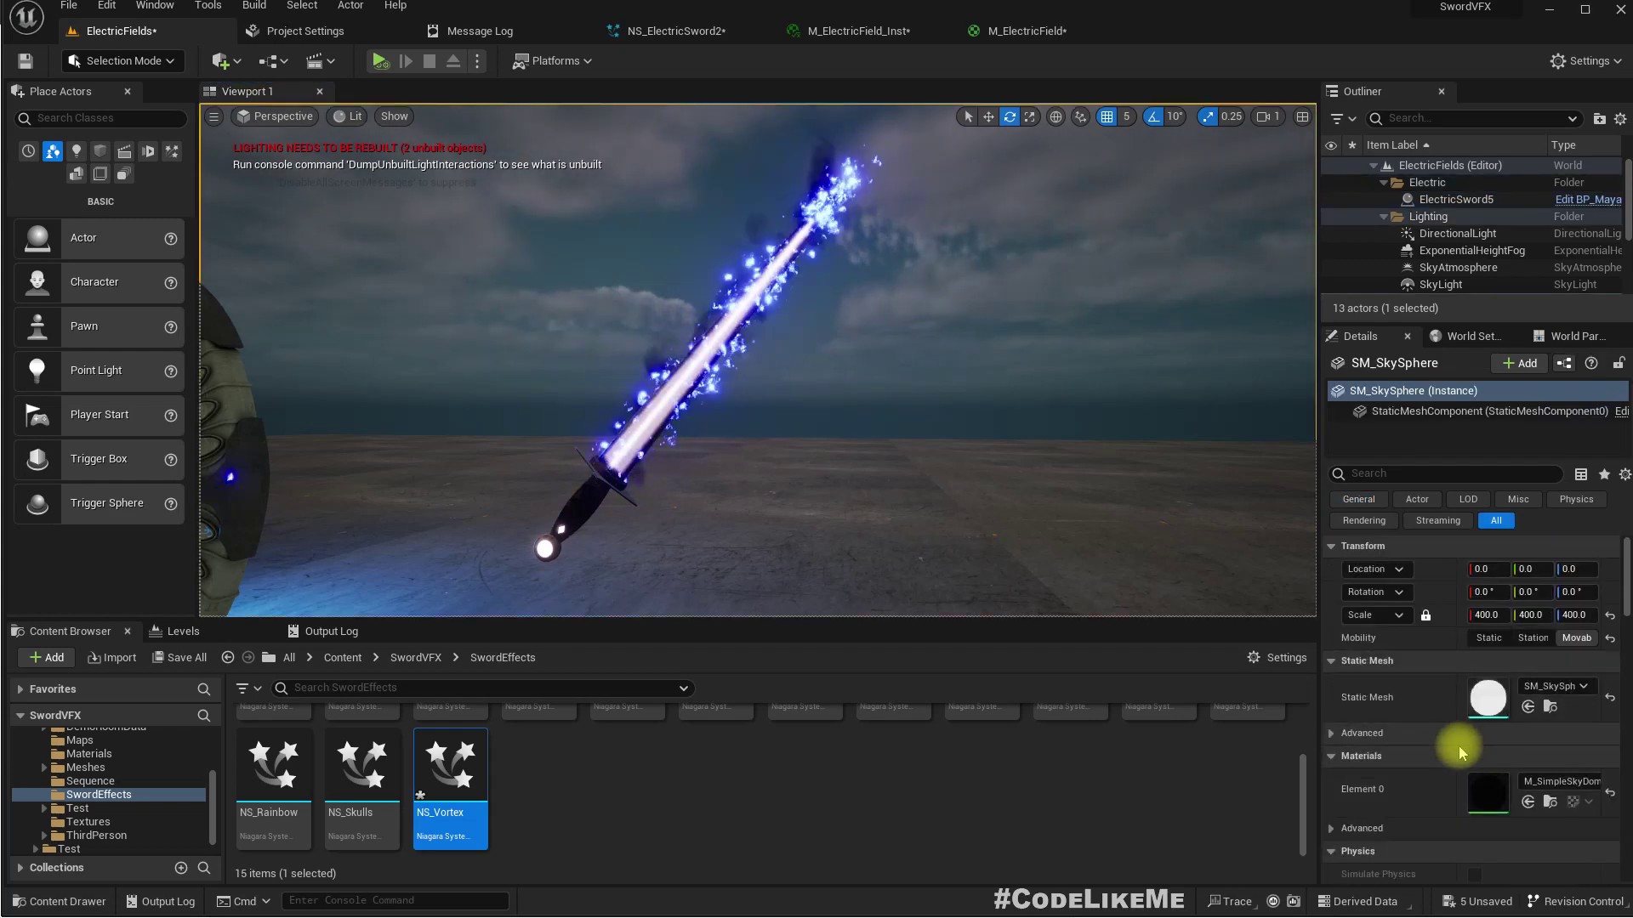
pyautogui.click(1456, 201)
pyautogui.click(1491, 667)
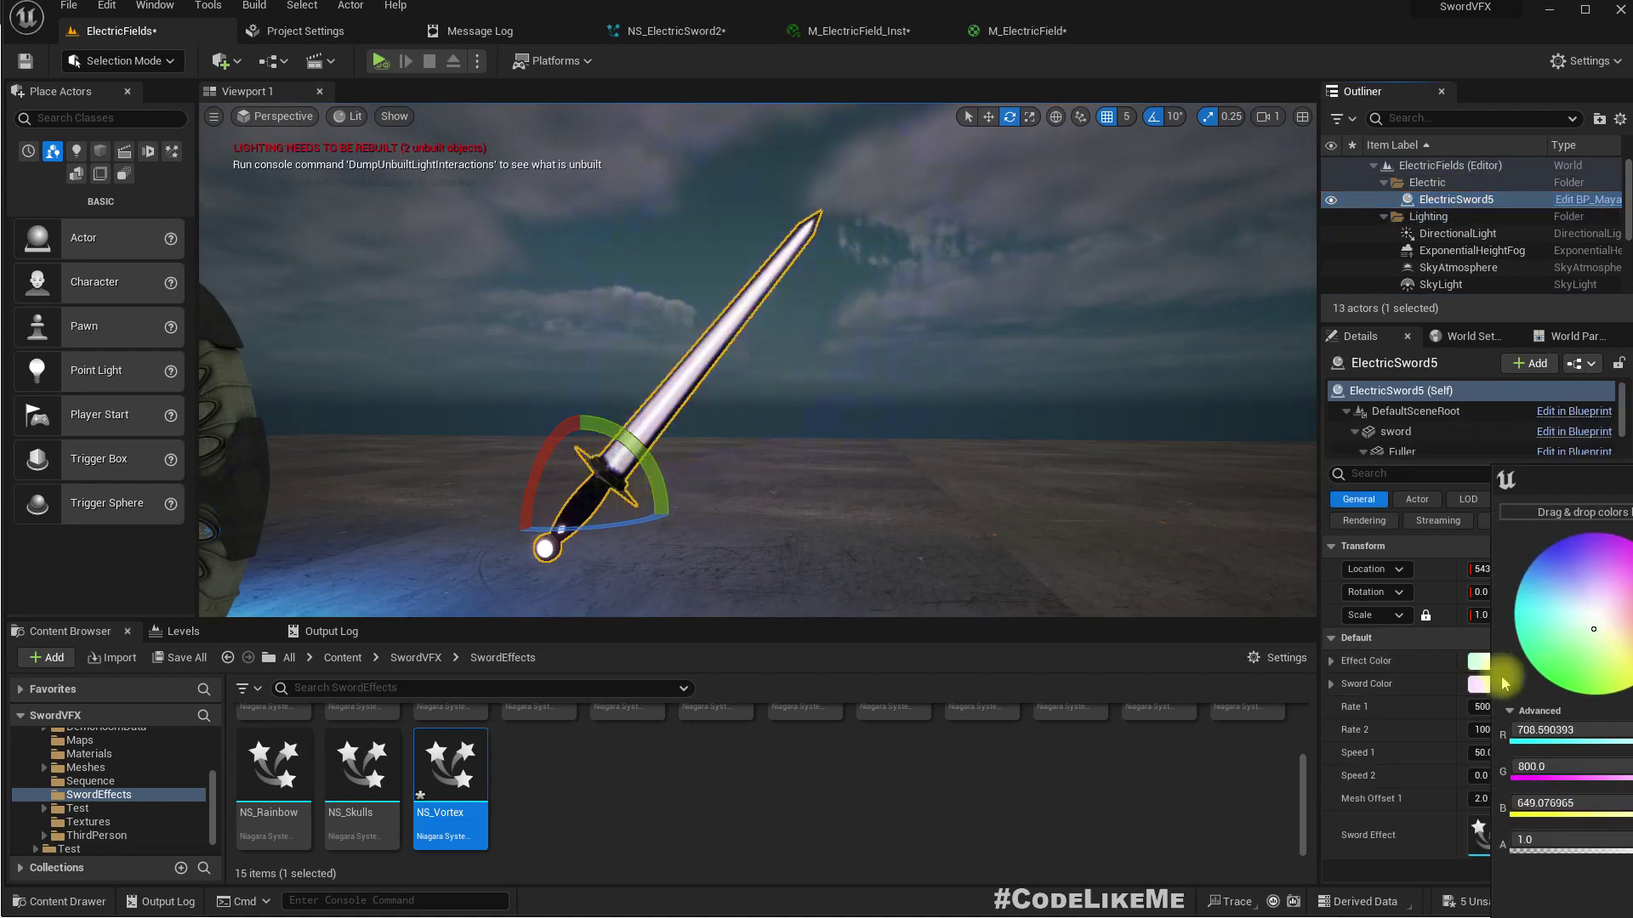
pyautogui.click(1618, 835)
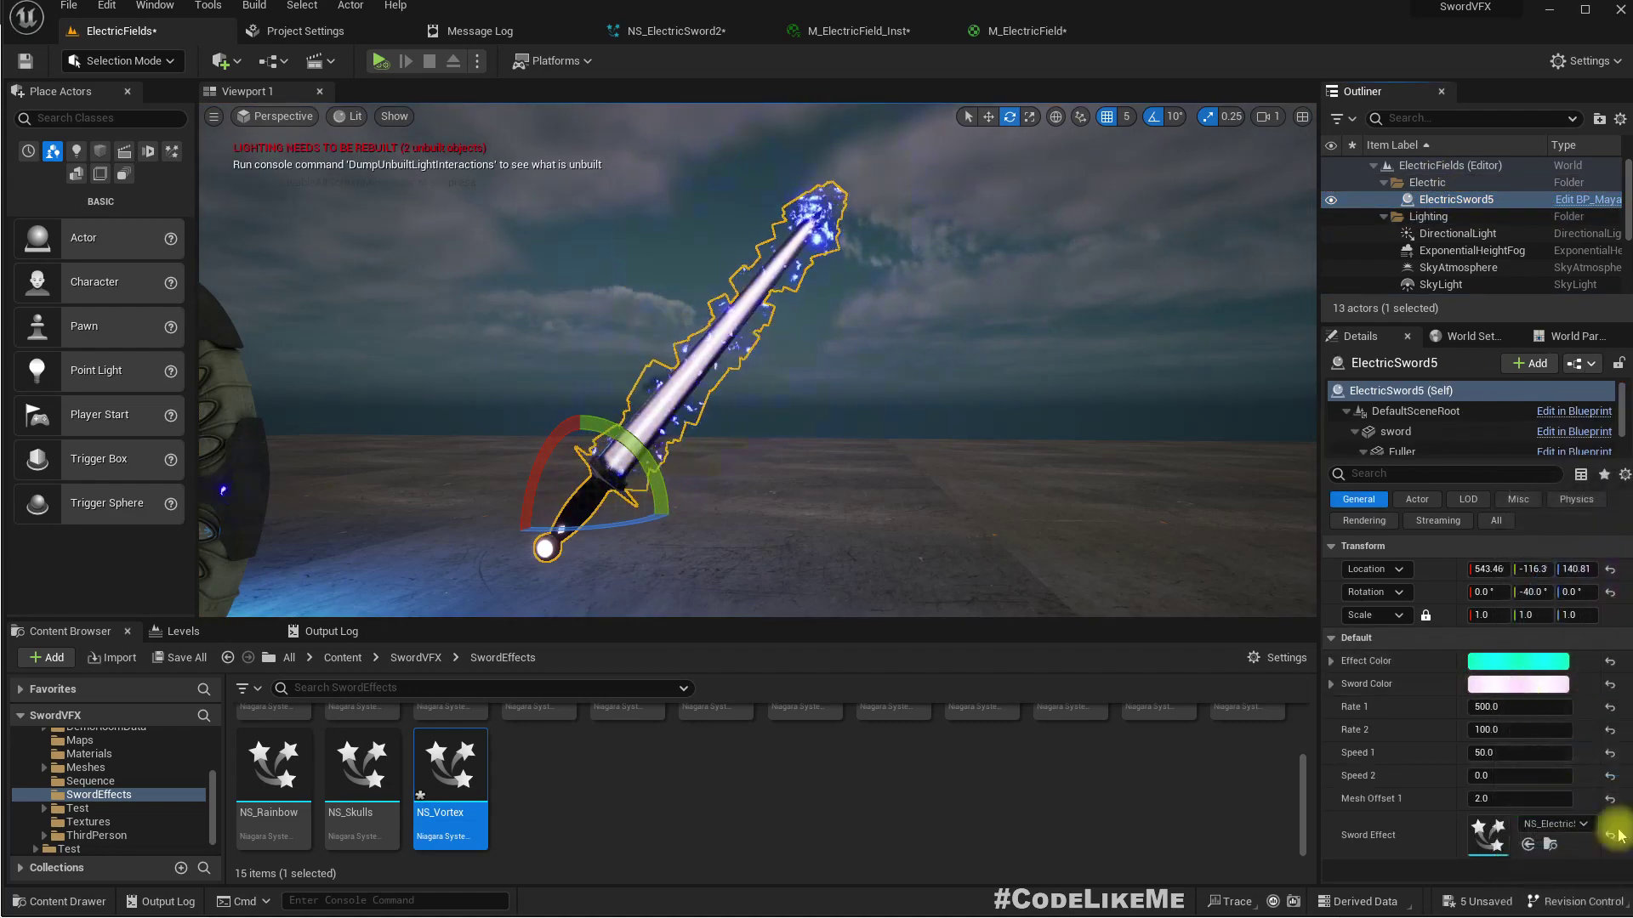
pyautogui.click(1516, 680)
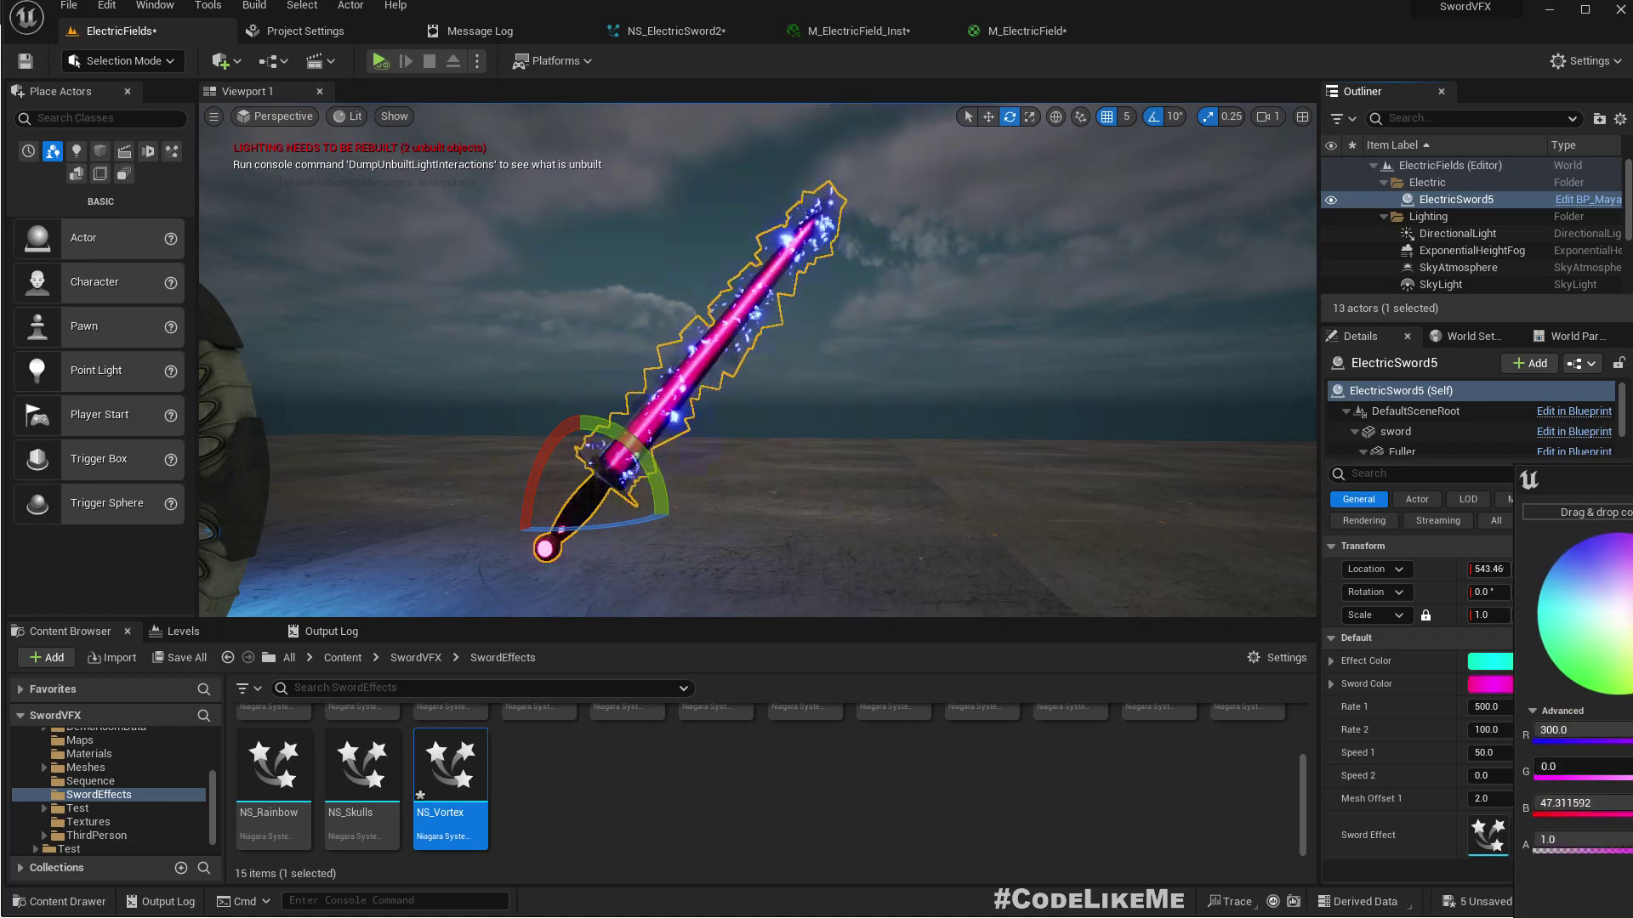
pyautogui.click(819, 298)
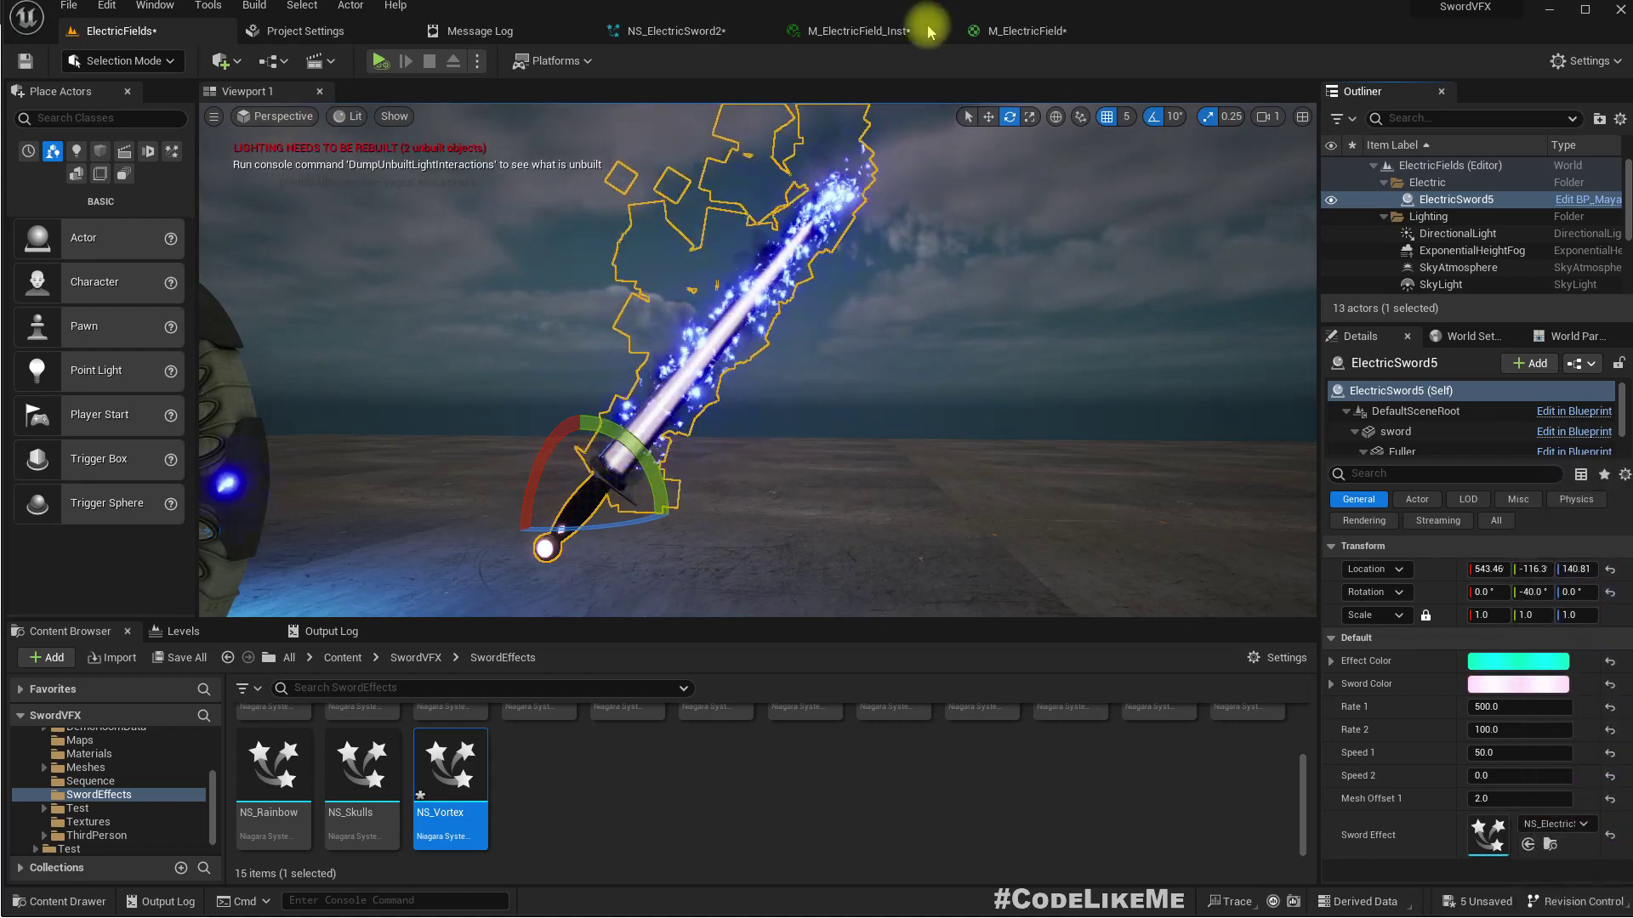
# Add a ParticleColor node to the M_ElectricField material graph and place it above the Color parameter
pyautogui.click(995, 30)
pyautogui.moveTo(841, 172); pyautogui.dragTo(828, 579, button='right')
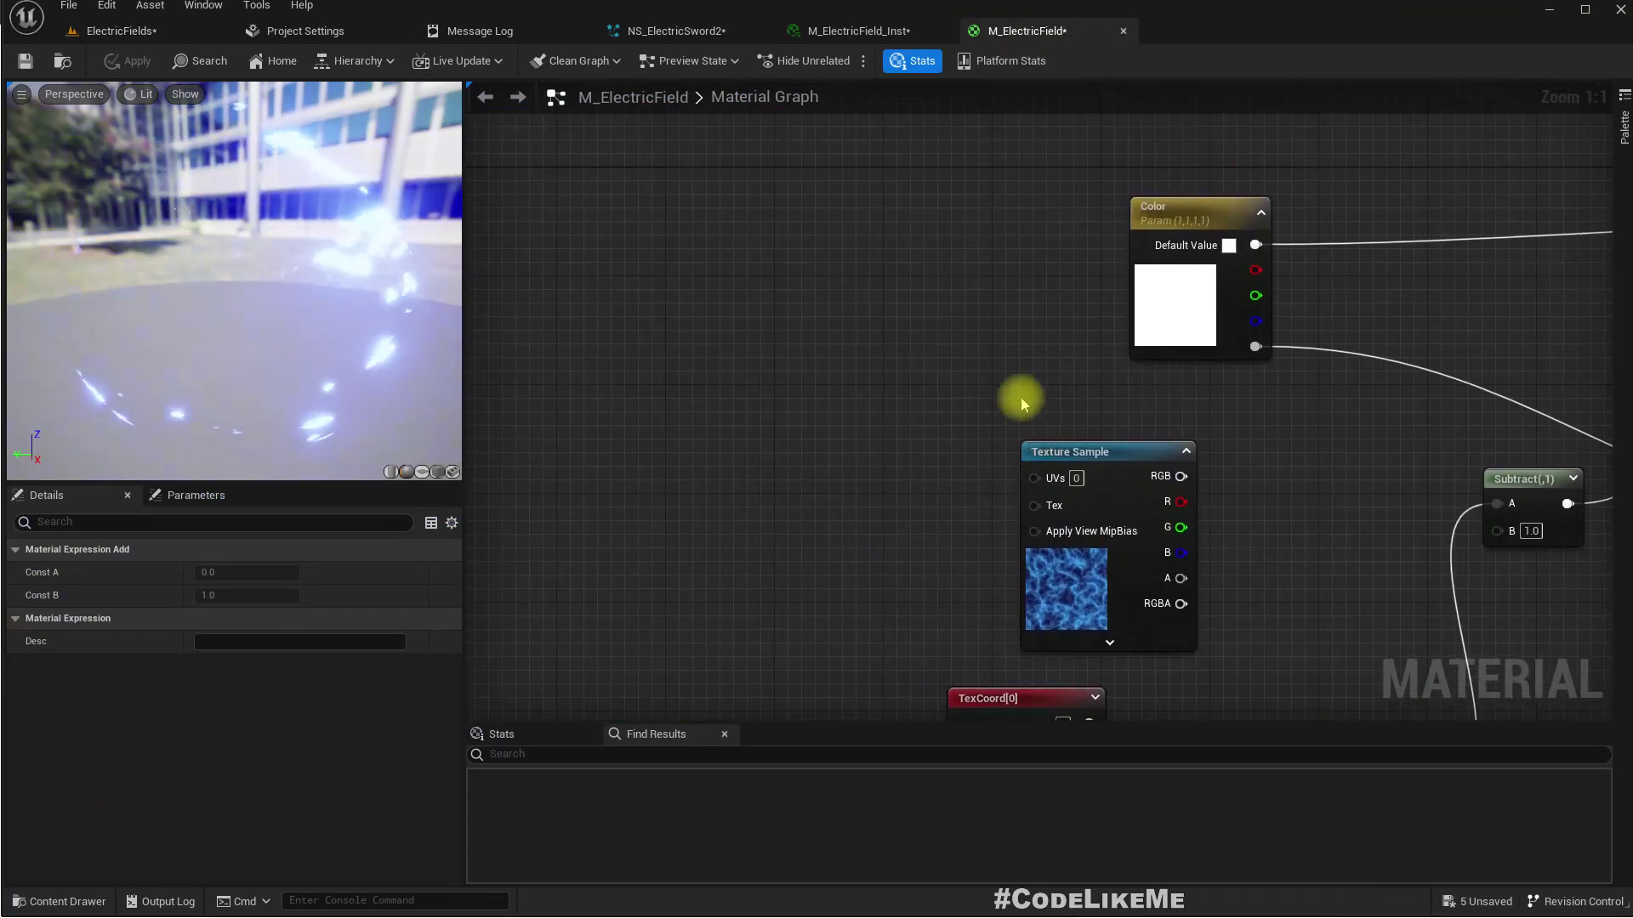
pyautogui.moveTo(973, 367); pyautogui.dragTo(492, 357, button='right')
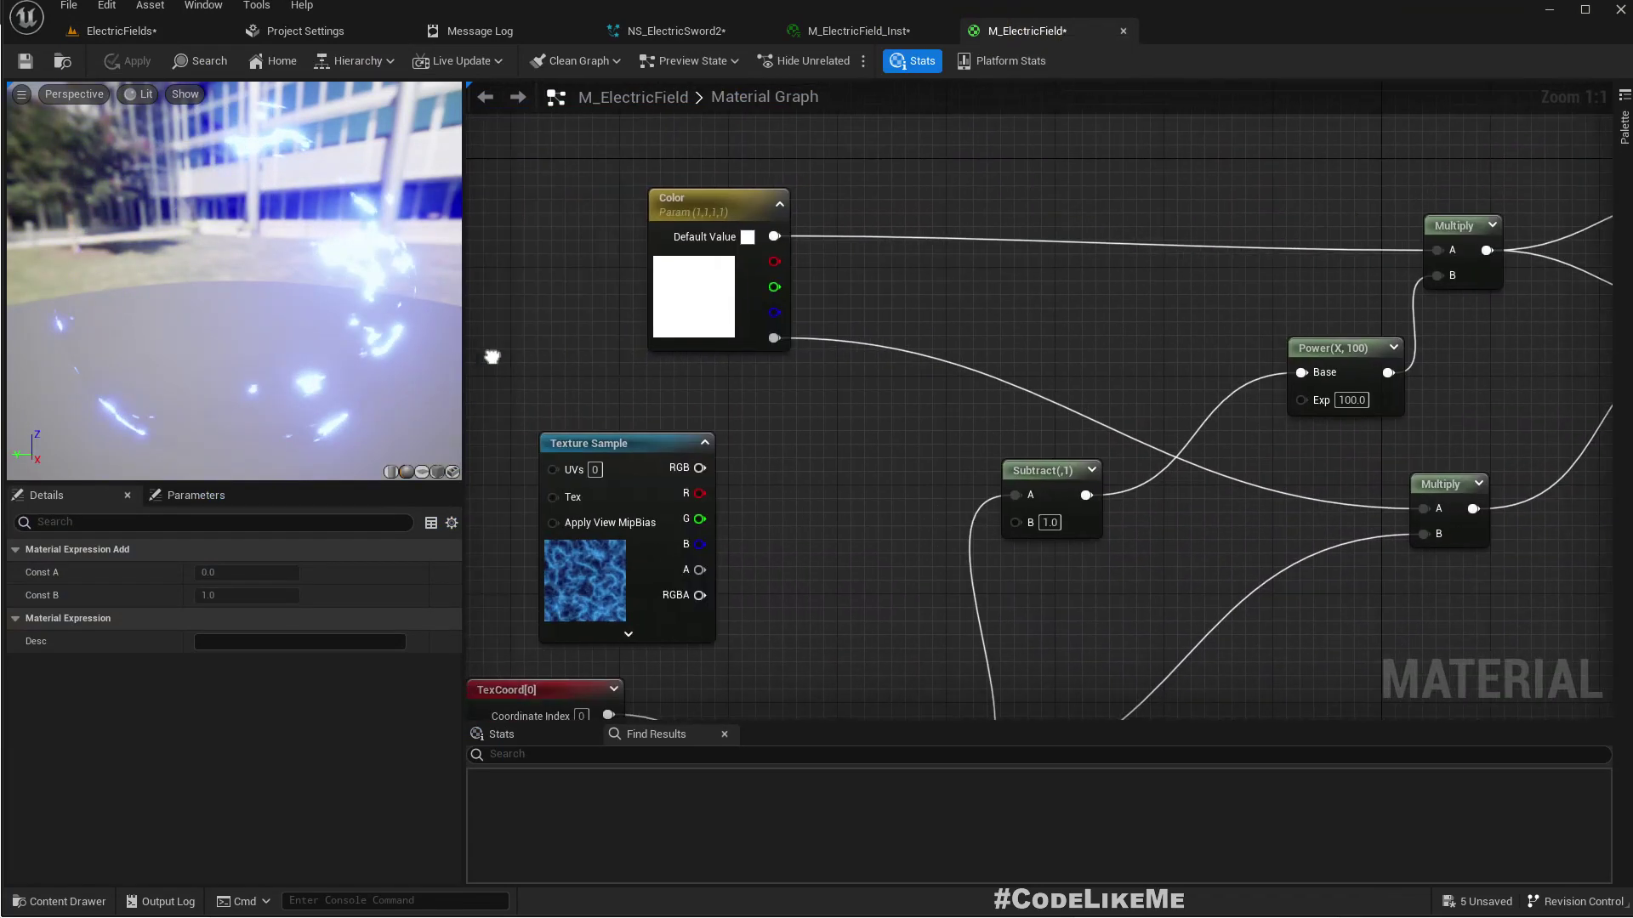
pyautogui.scroll(-3, 676, 308)
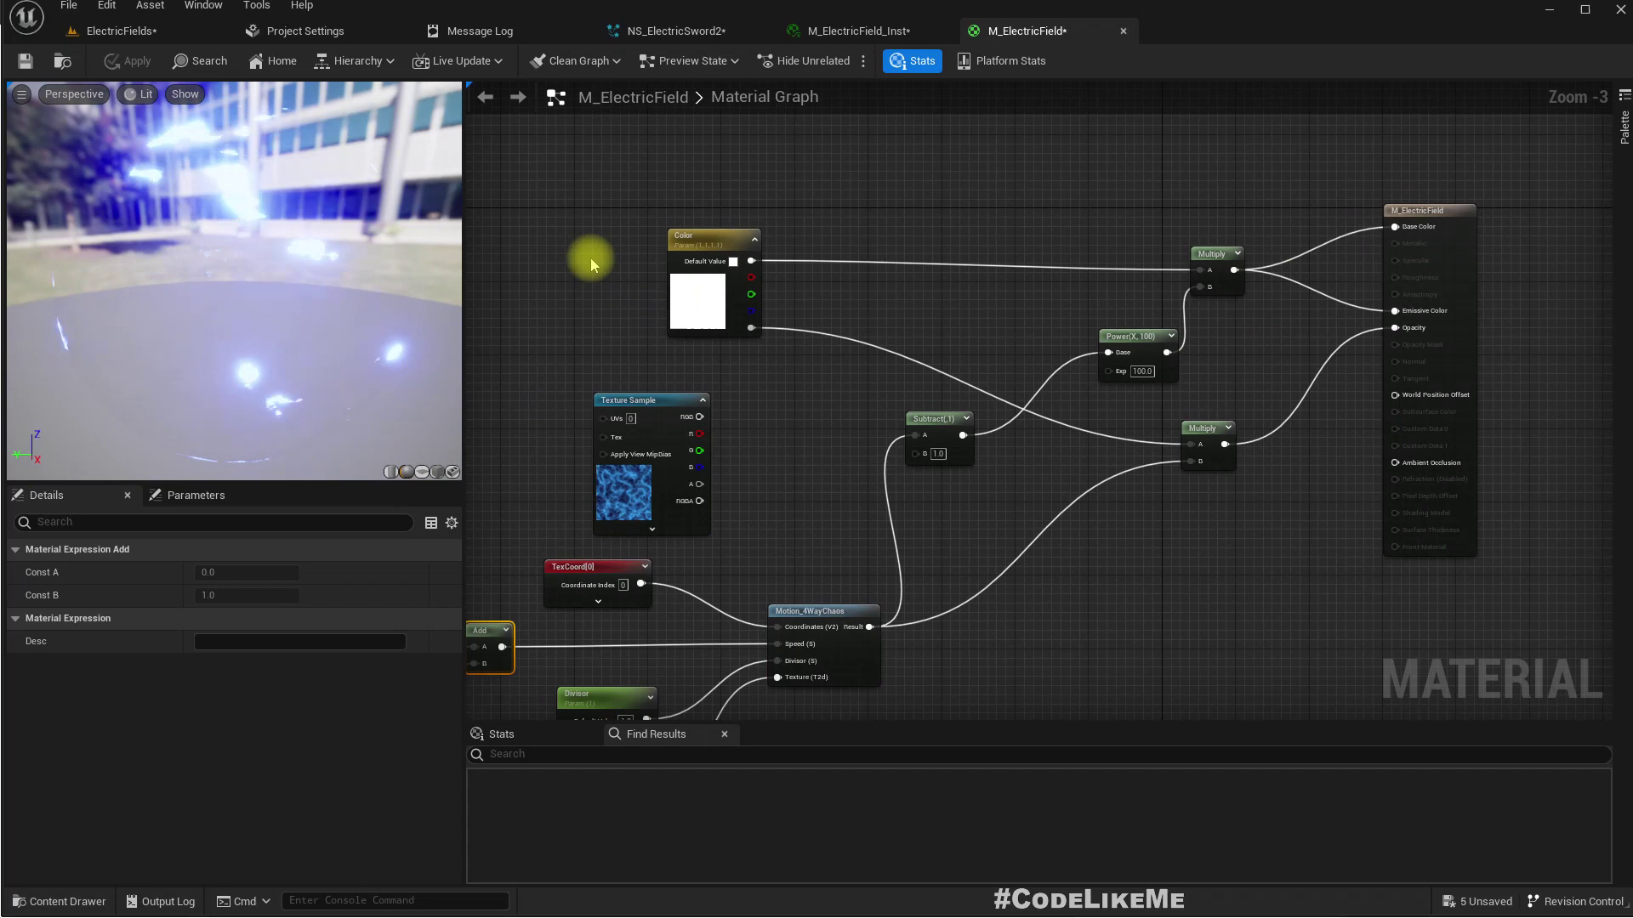
pyautogui.moveTo(583, 255); pyautogui.dragTo(611, 265, button='right')
pyautogui.scroll(1, 706, 212)
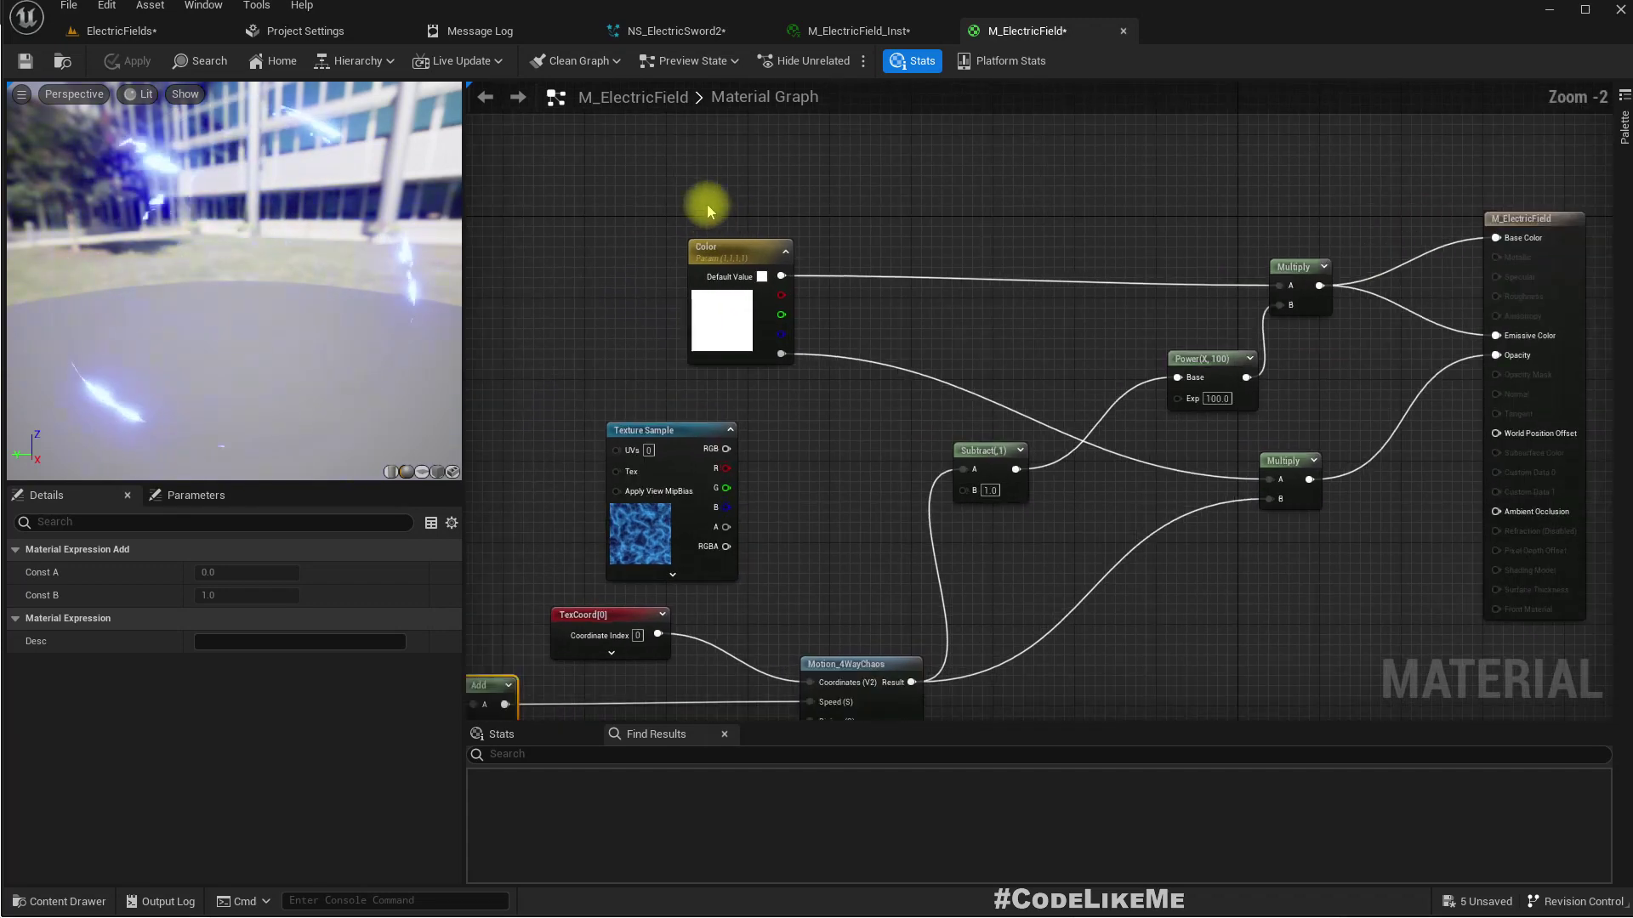
pyautogui.rightClick(704, 194)
pyautogui.write('particleco')
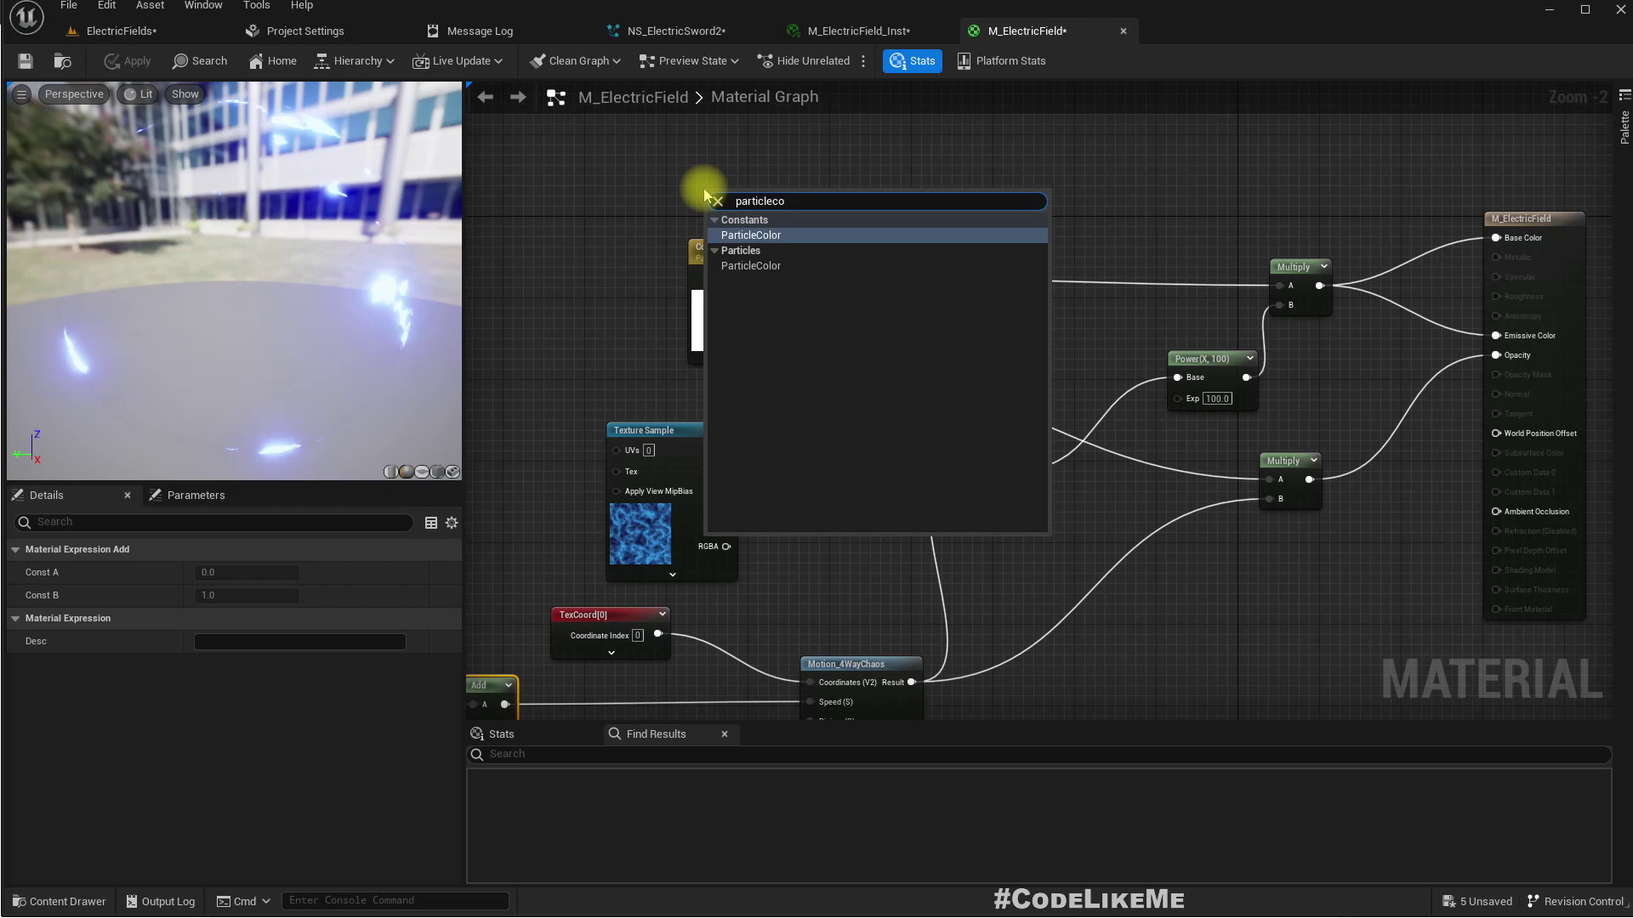
pyautogui.press('Return')
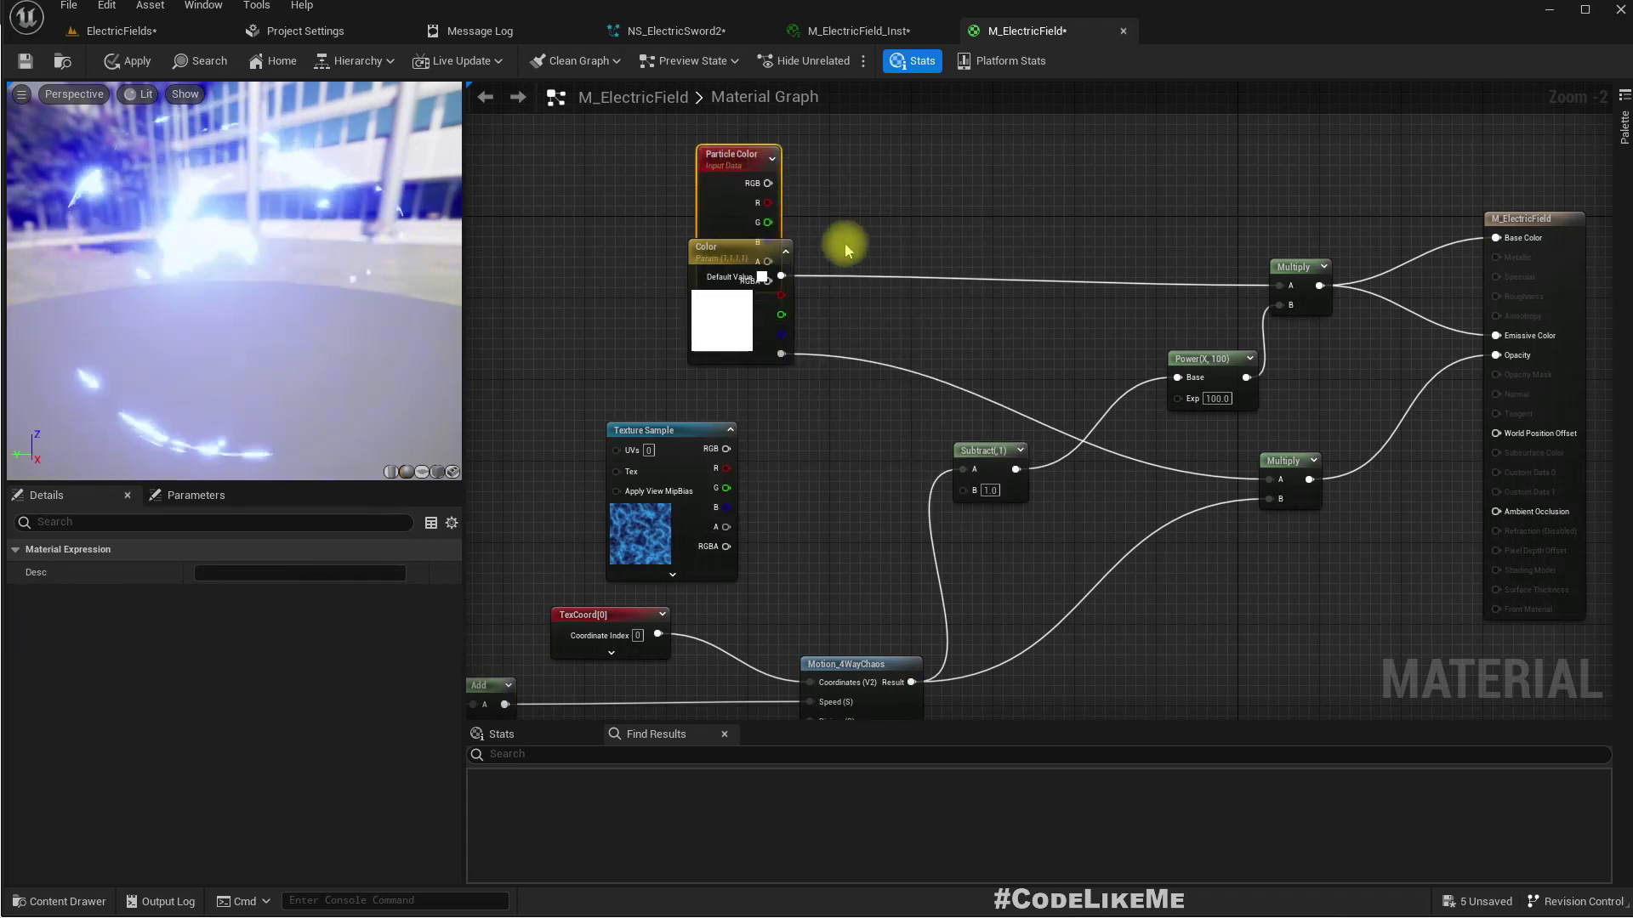
pyautogui.moveTo(736, 166); pyautogui.dragTo(849, 156)
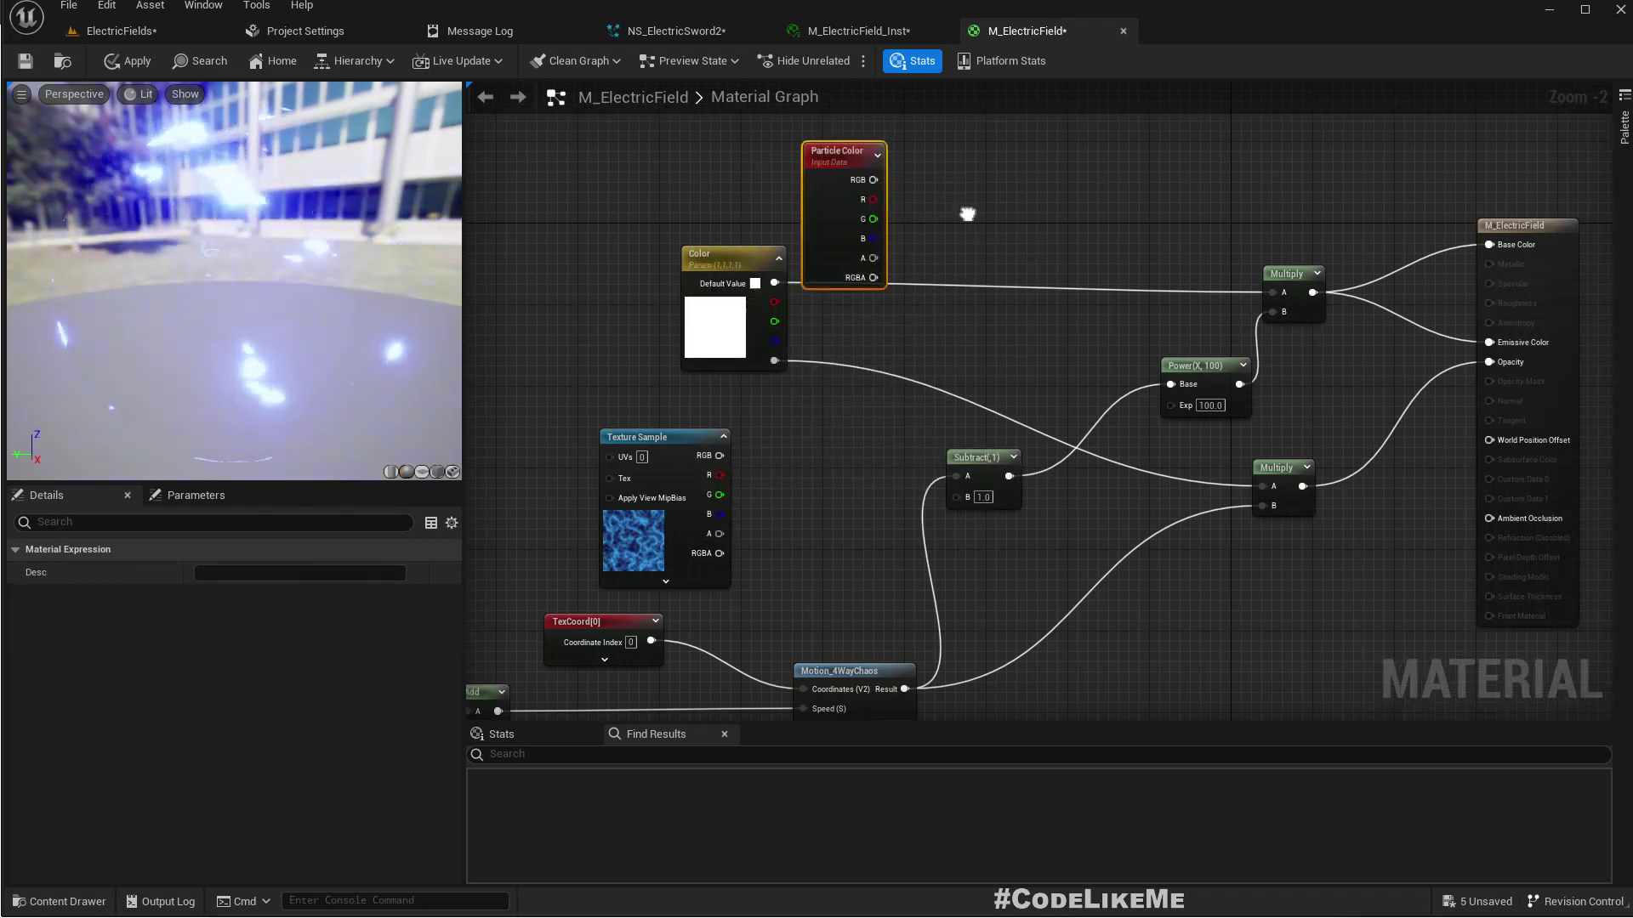
# Connect Particle Color's RGB to the colour Multiply's A input and its alpha to the opacity Multiply's A input, and apply the material
pyautogui.moveTo(881, 172); pyautogui.dragTo(801, 215, button='right')
pyautogui.moveTo(801, 215); pyautogui.dragTo(984, 281)
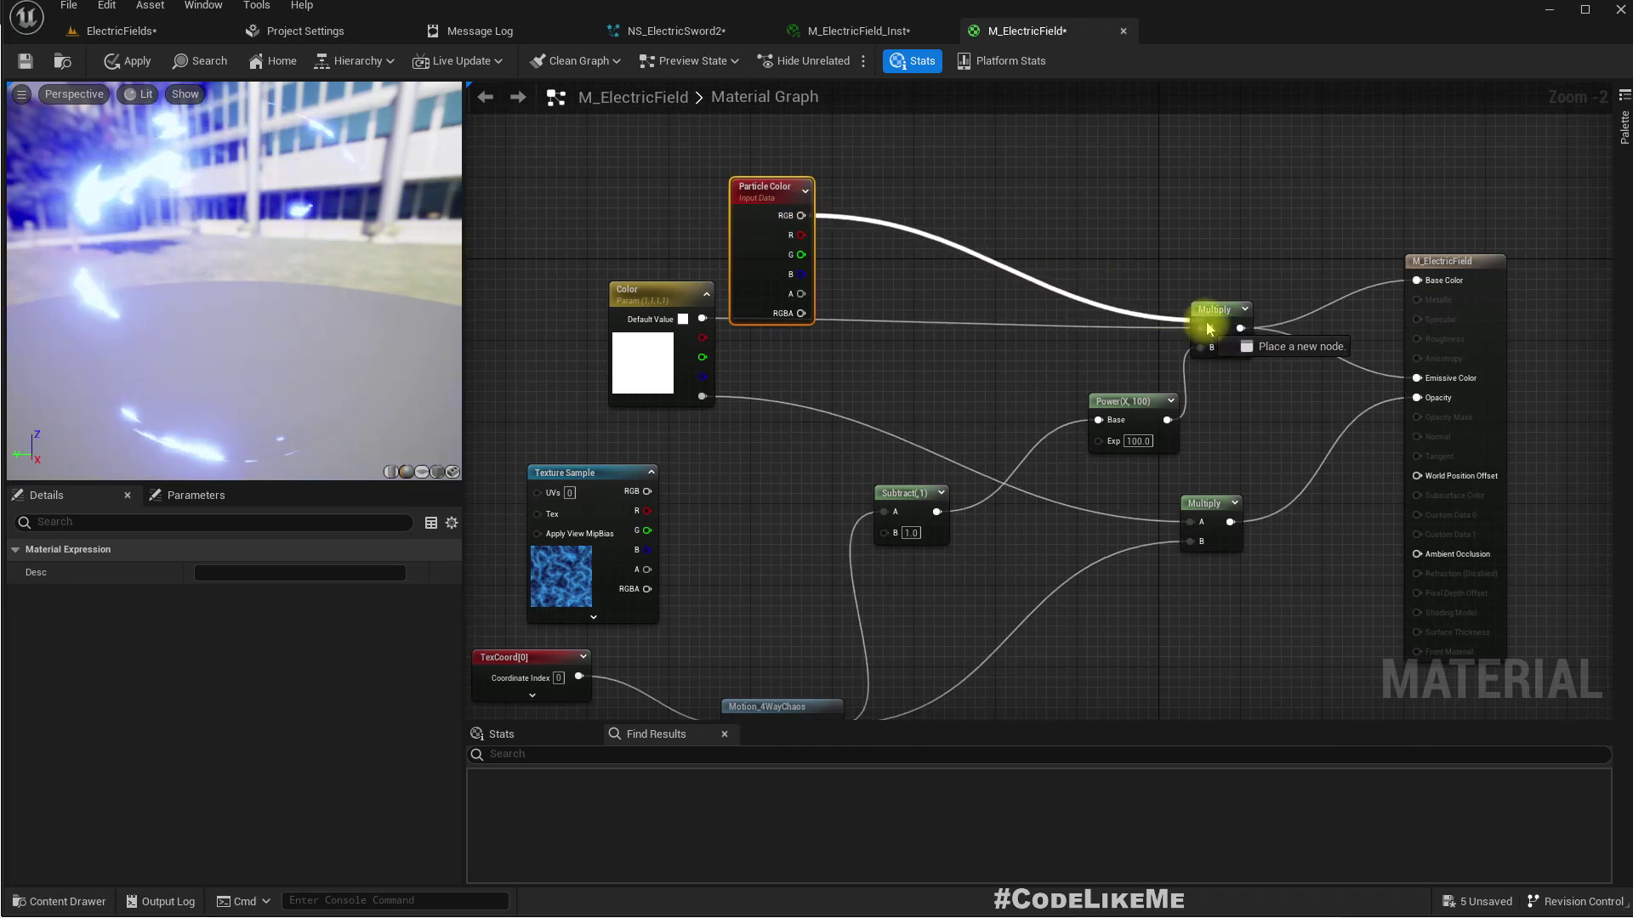
pyautogui.moveTo(1216, 334); pyautogui.dragTo(1213, 329)
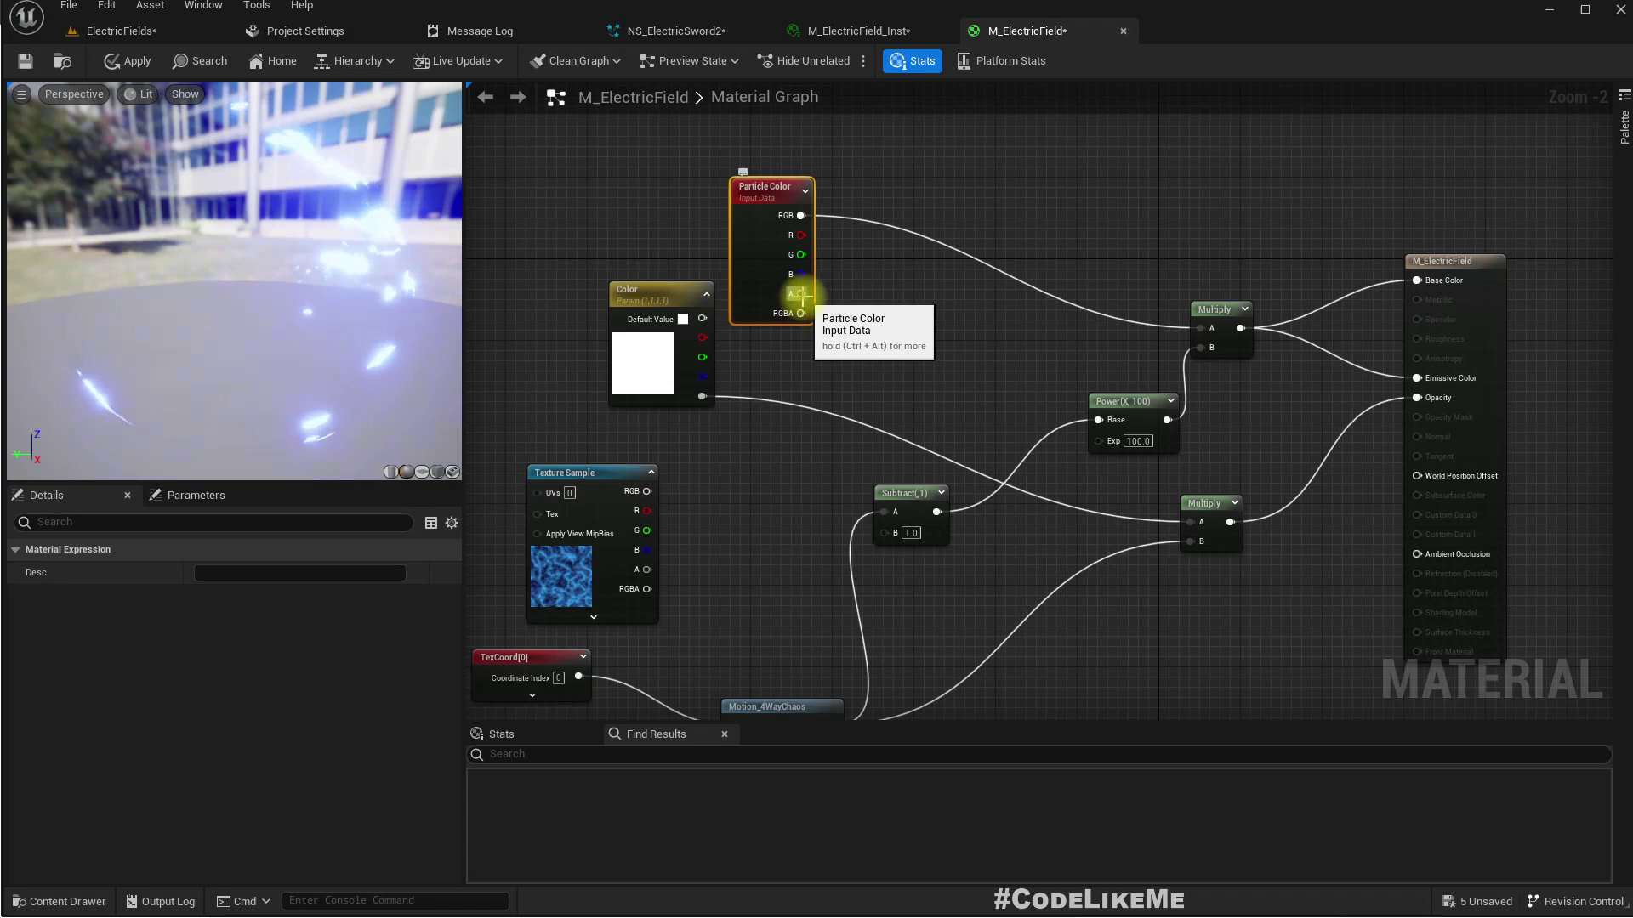
pyautogui.moveTo(801, 293); pyautogui.dragTo(980, 459)
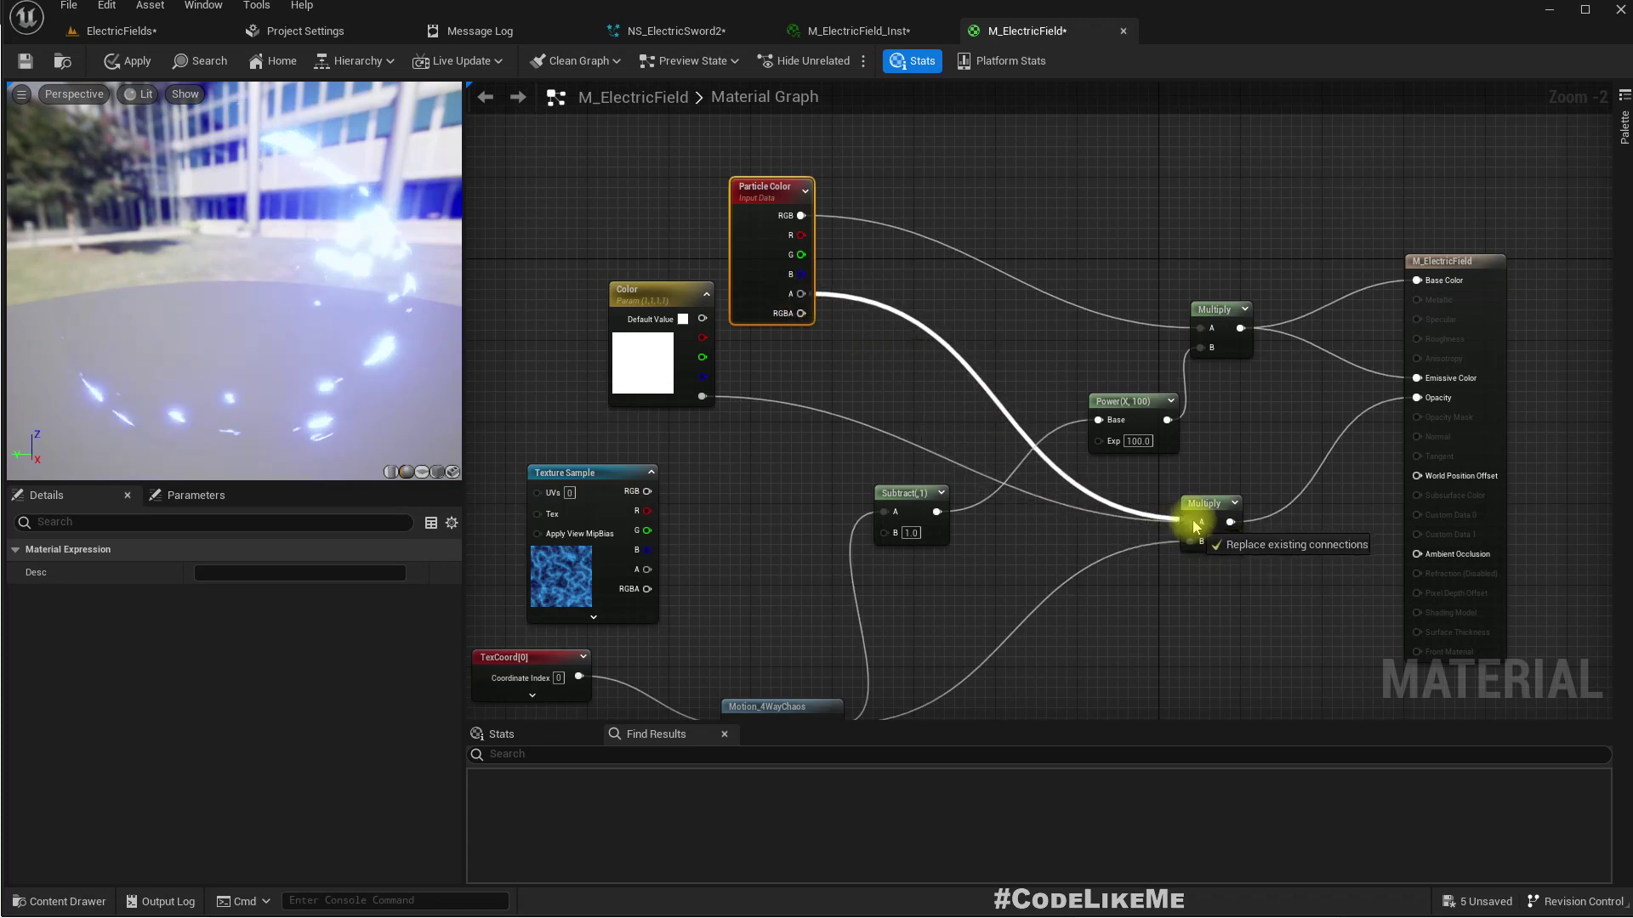
pyautogui.moveTo(1196, 525); pyautogui.dragTo(1197, 522)
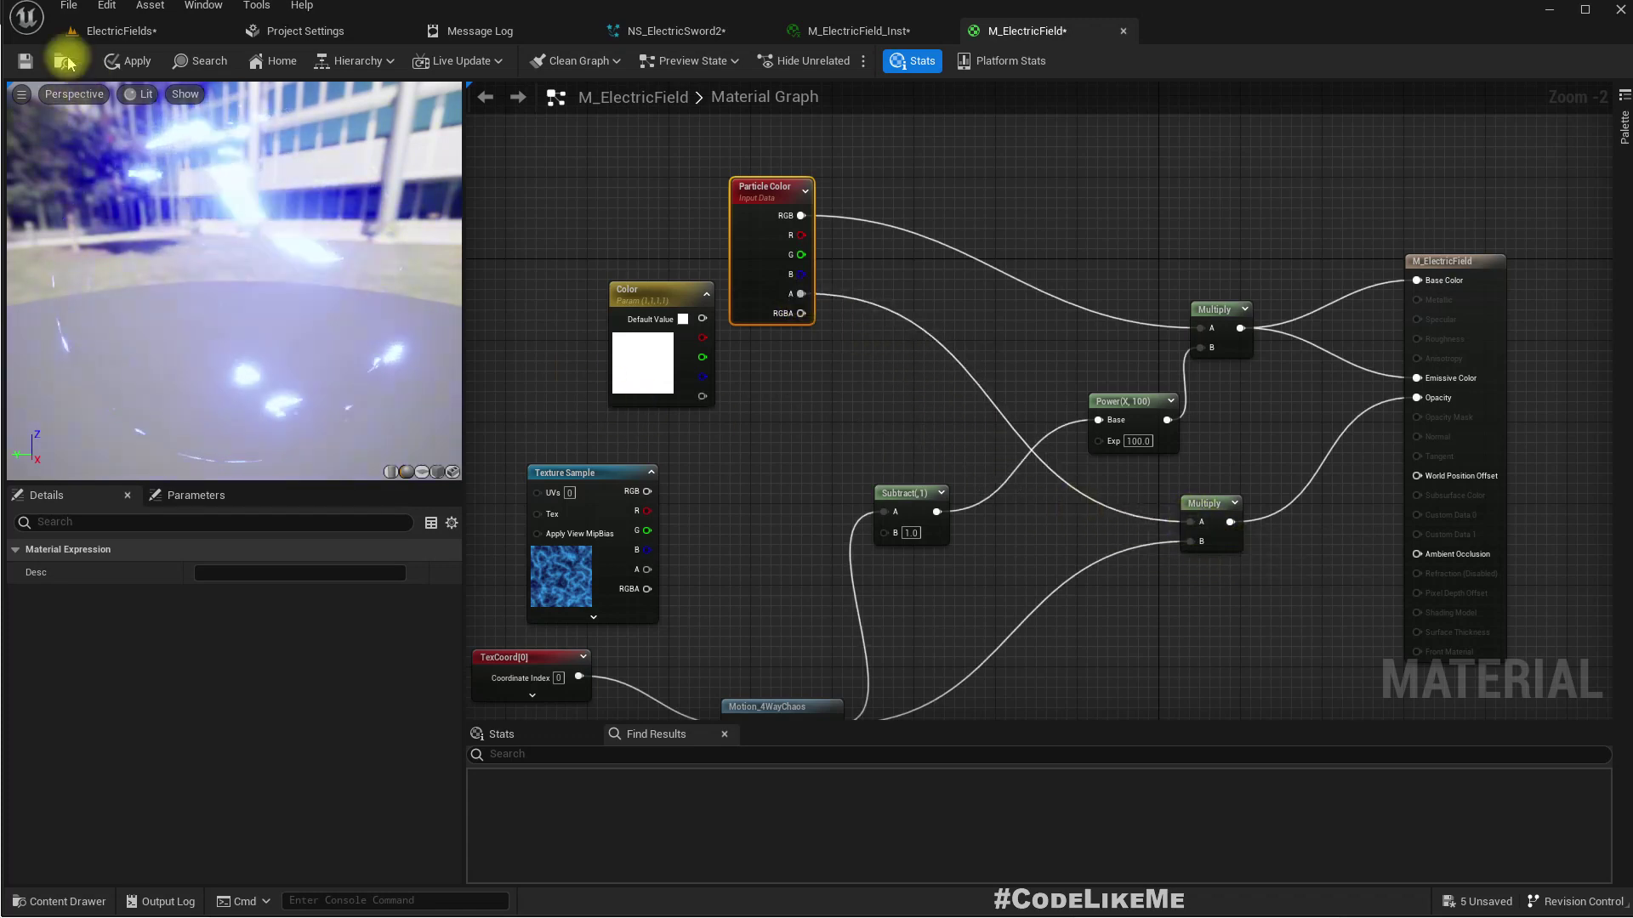
pyautogui.click(129, 61)
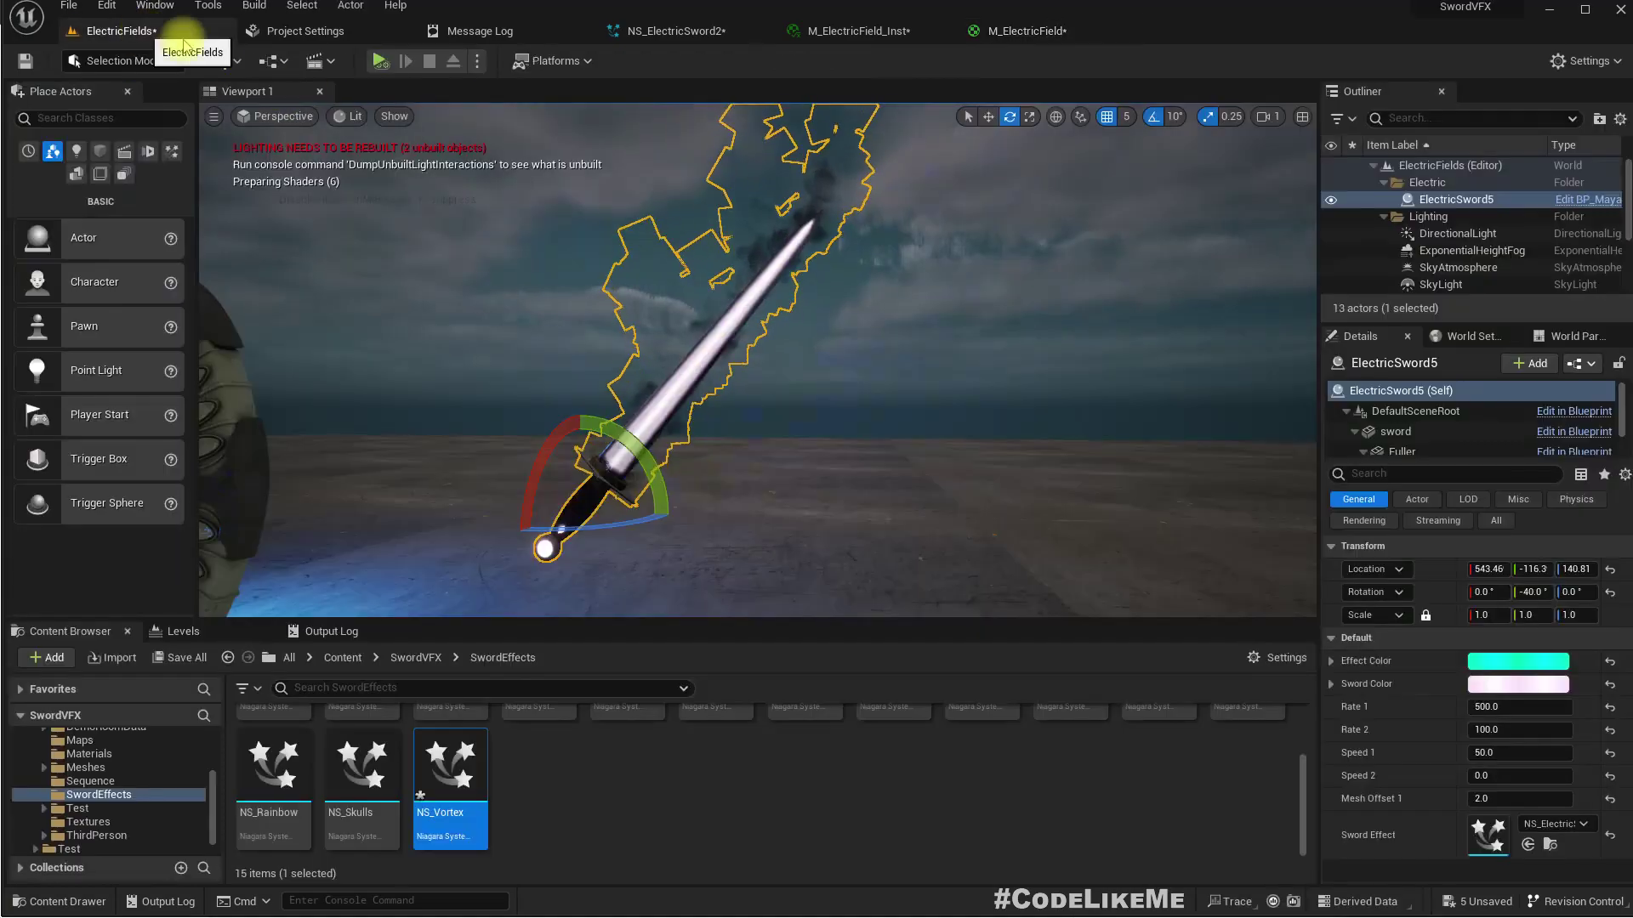
# Set the Effect Color of ElectricSword5 in the ElectricFields level to magenta with R 800, G 0 and B 148.389053
pyautogui.click(128, 30)
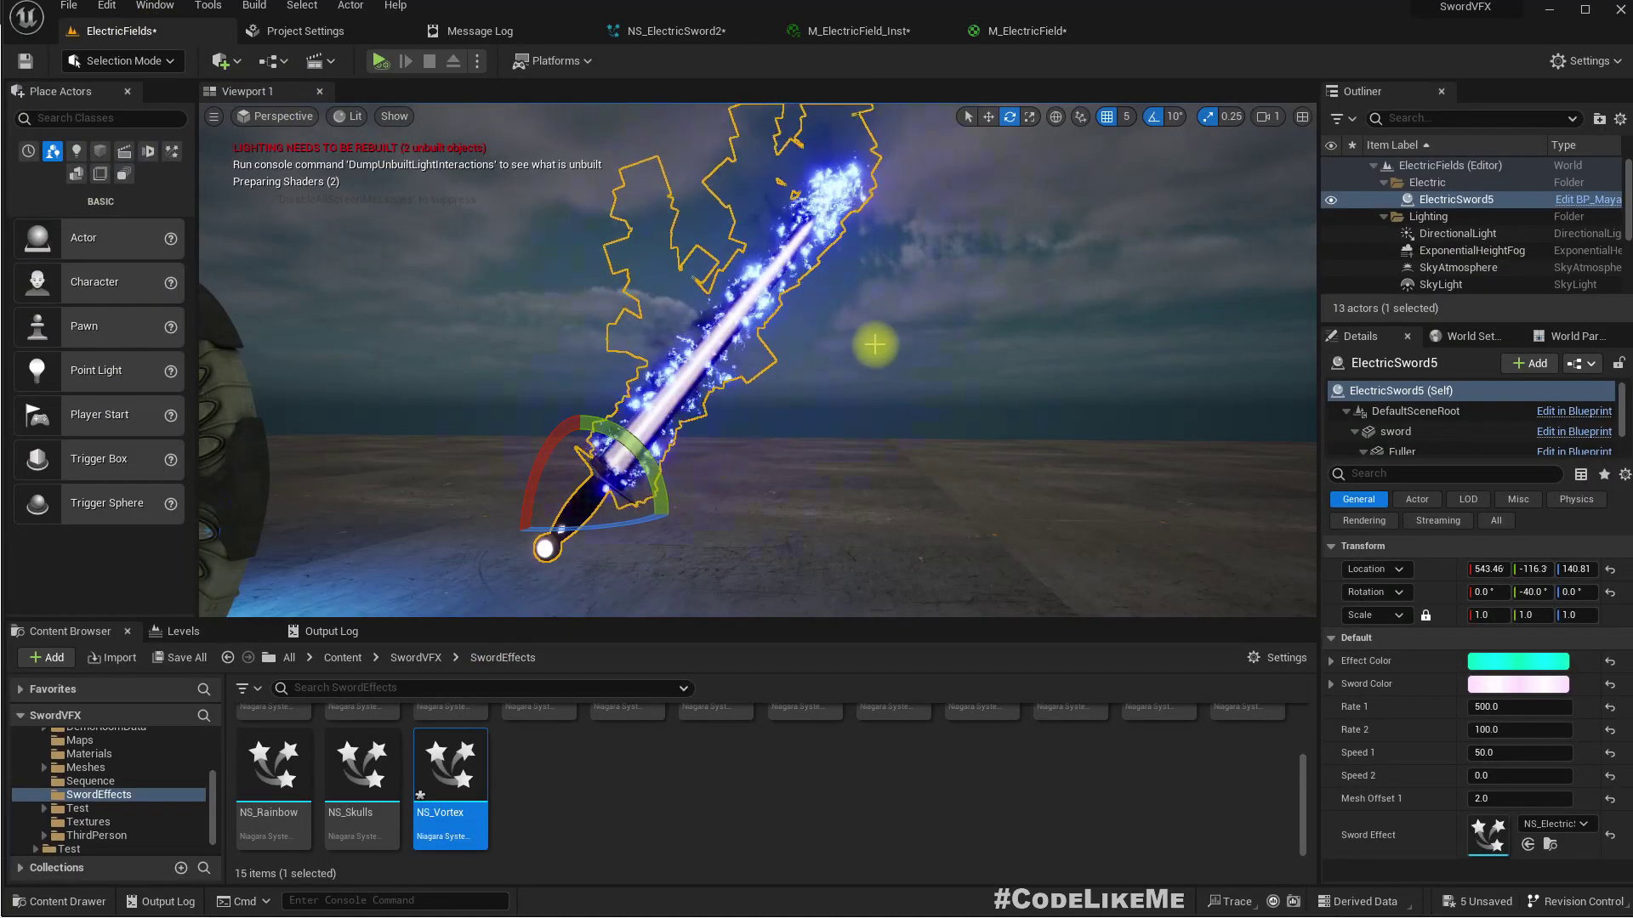
pyautogui.click(1518, 663)
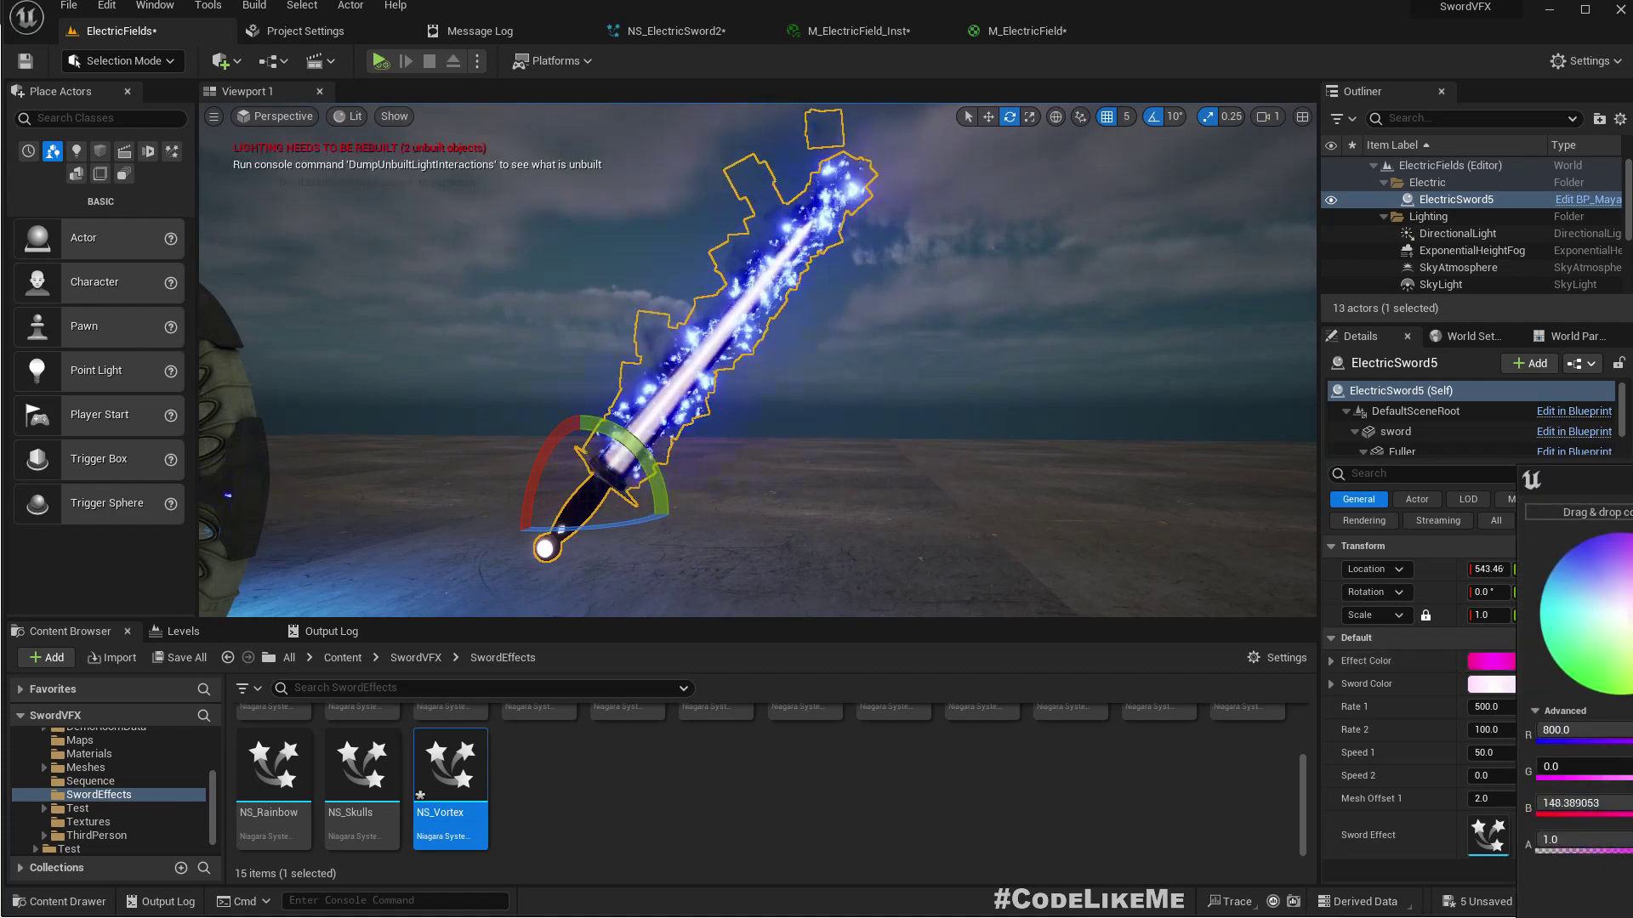
pyautogui.moveTo(1599, 484); pyautogui.dragTo(913, 343)
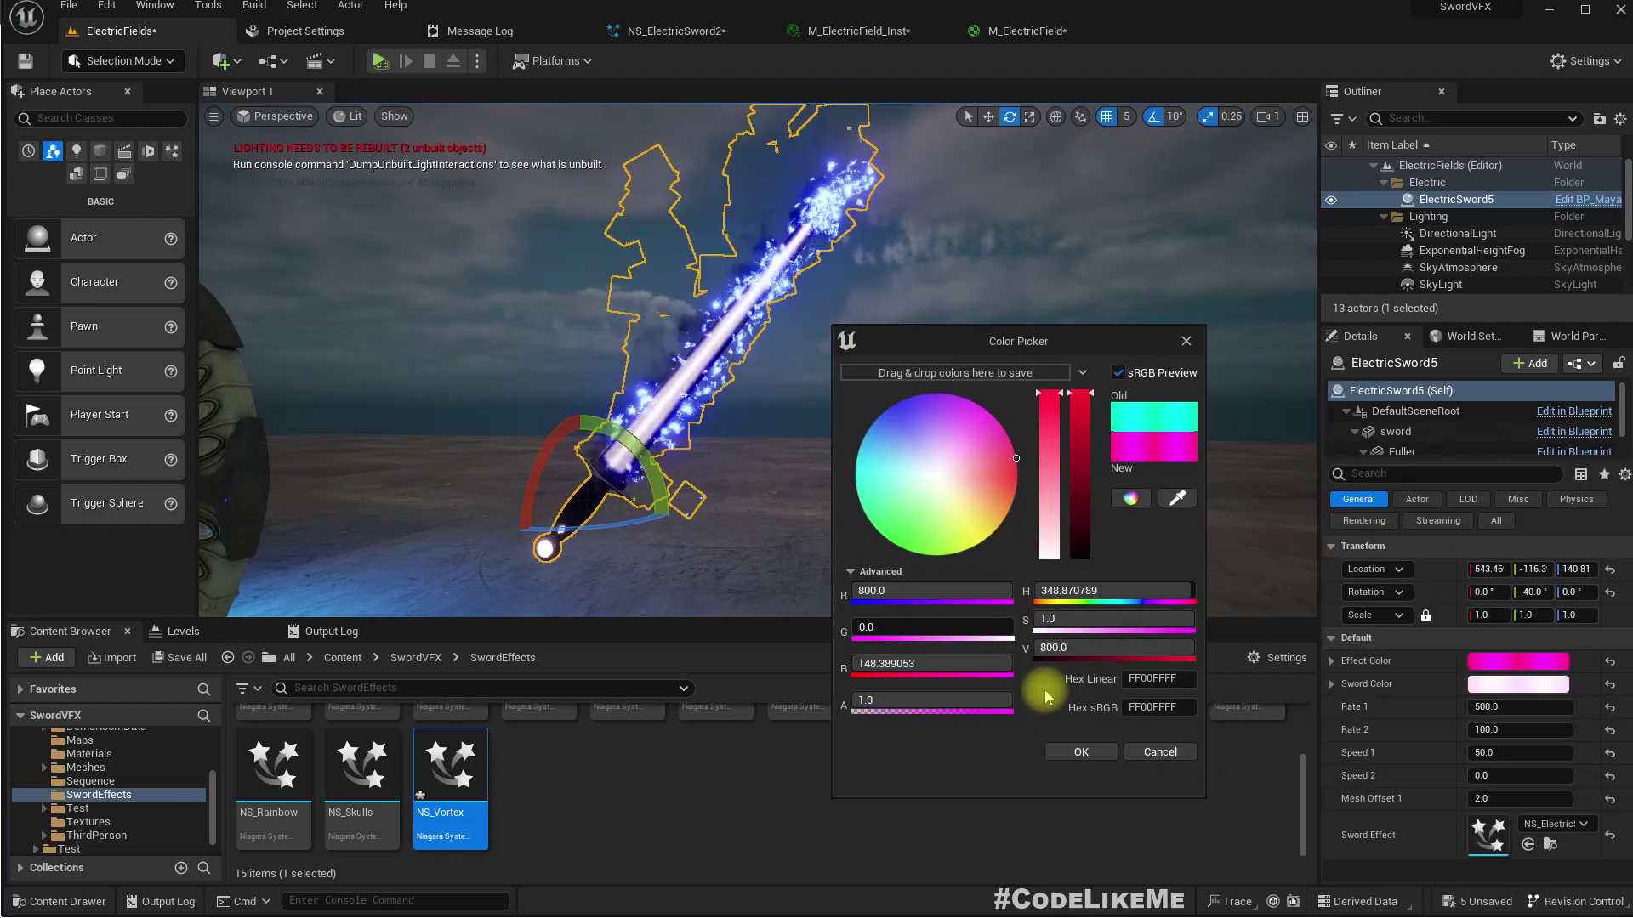
pyautogui.click(1080, 753)
# Delete the disconnected Color parameter node from the M_ElectricField material graph
pyautogui.click(817, 397)
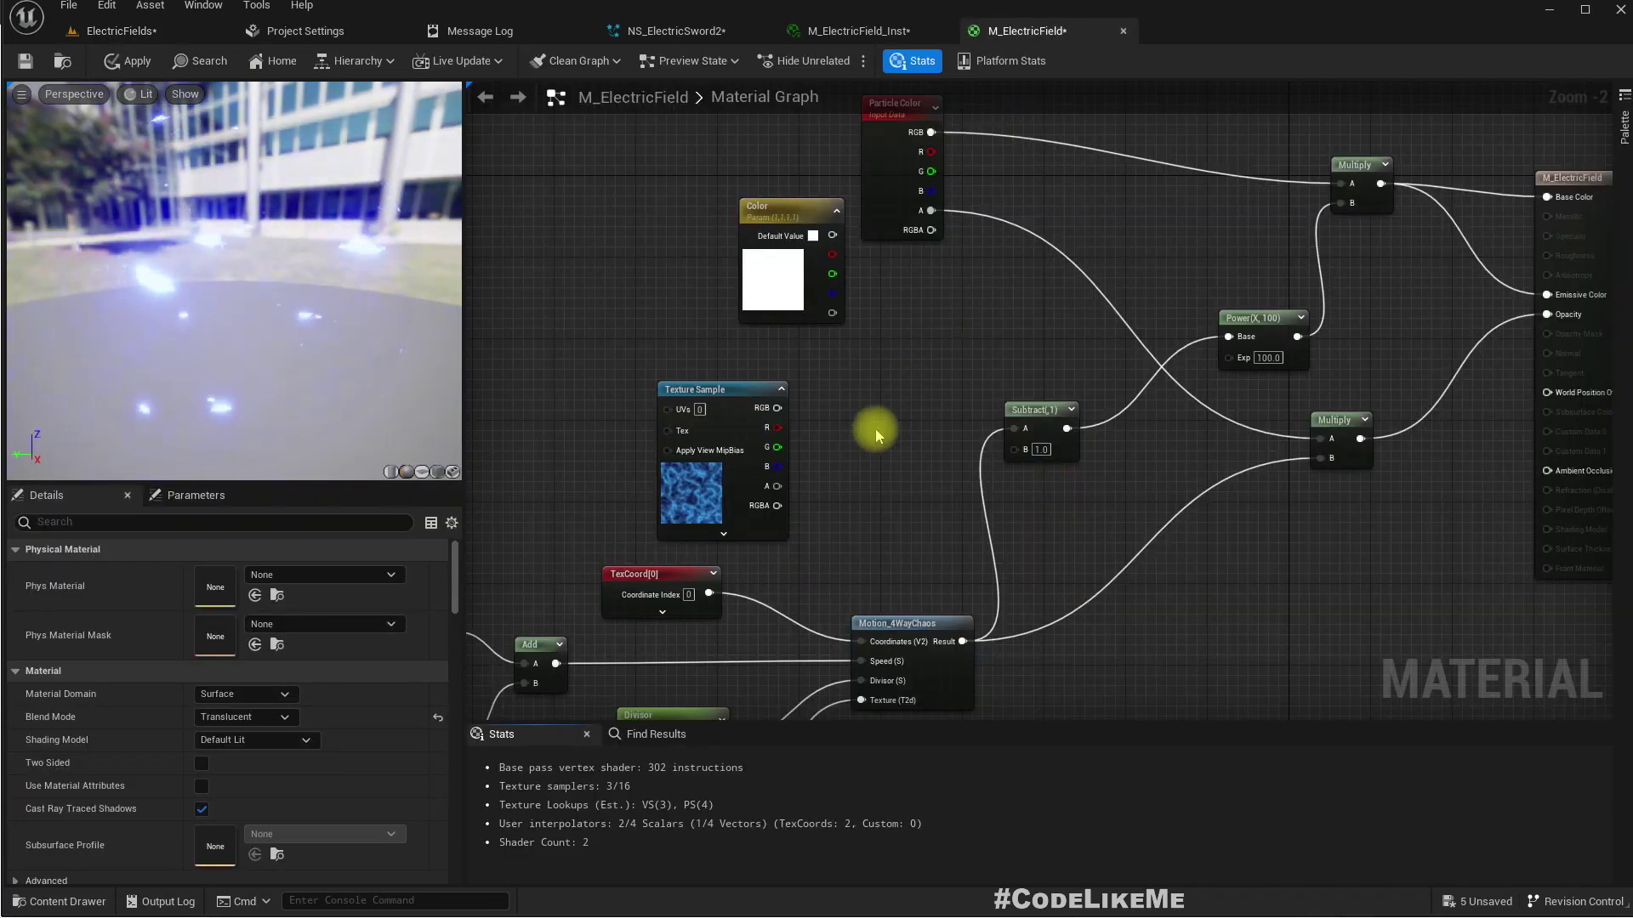
pyautogui.moveTo(878, 435)
pyautogui.mouseDown(button='right')
pyautogui.moveTo(880, 190)
pyautogui.moveTo(851, 431)
pyautogui.mouseUp(button='right')
pyautogui.click(729, 194)
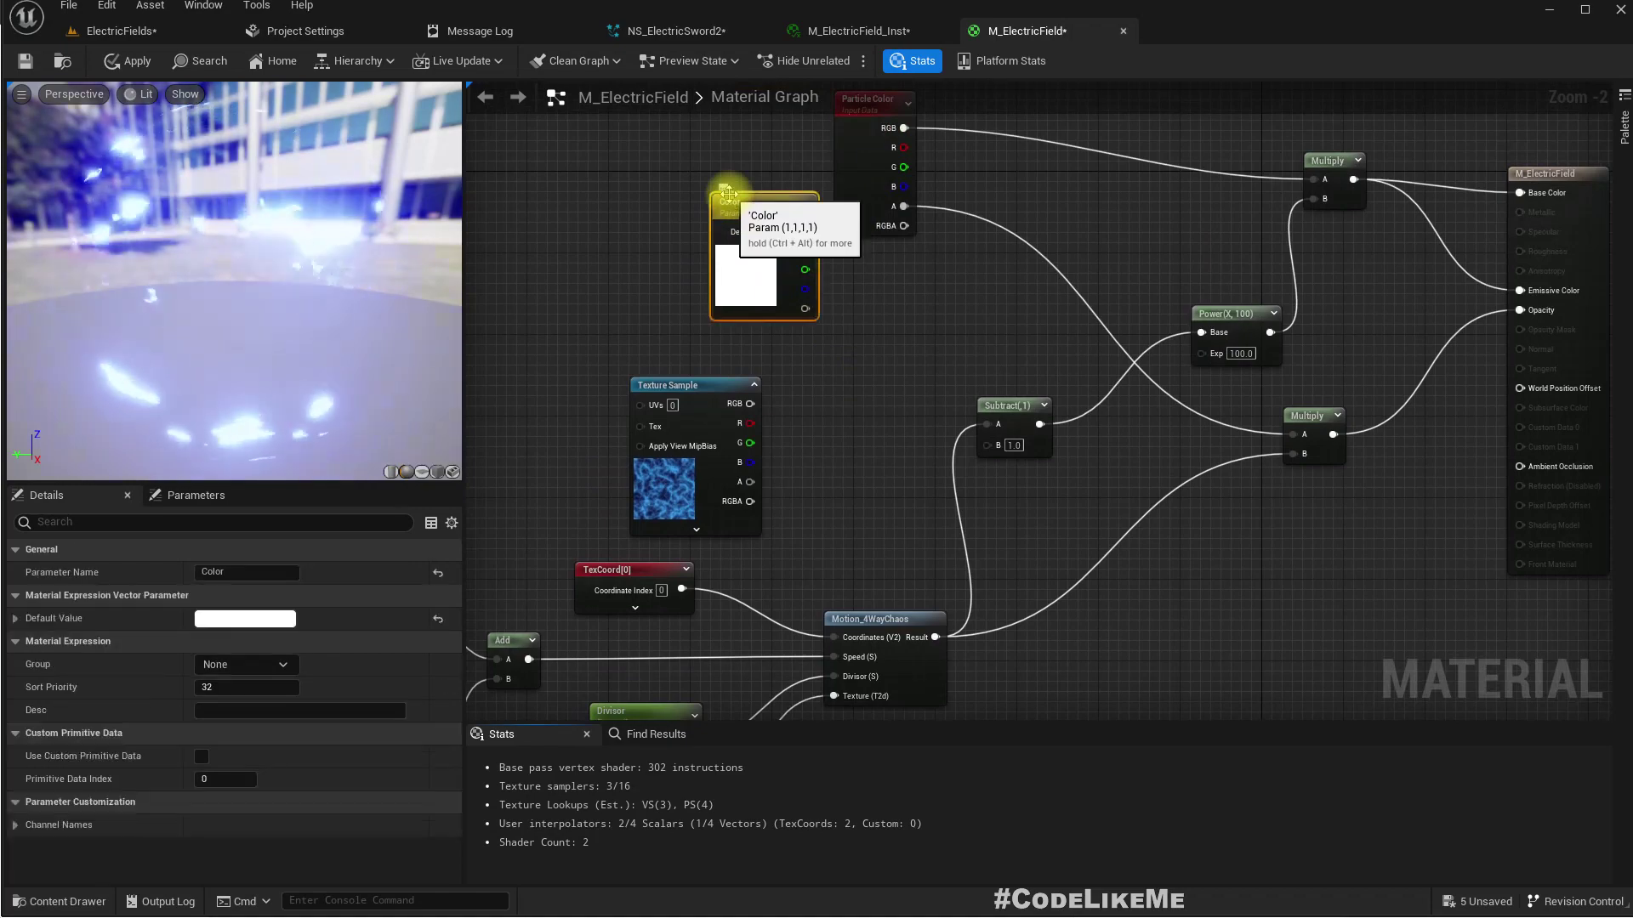
pyautogui.press('Delete')
pyautogui.moveTo(776, 281); pyautogui.dragTo(869, 85, button='right')
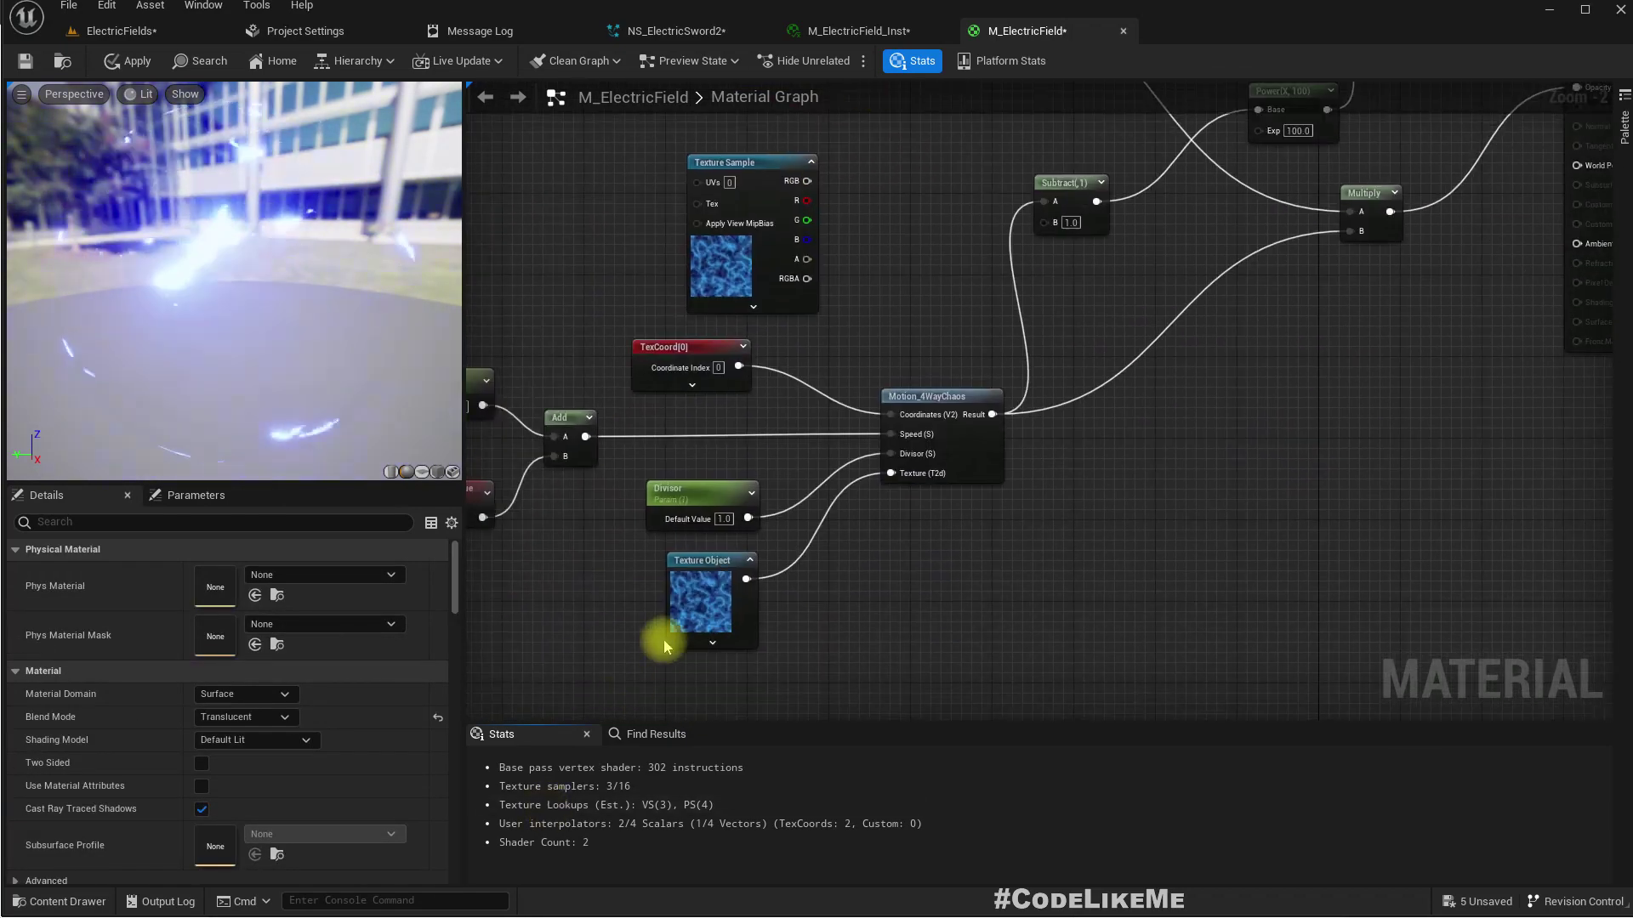
# Add a ComponentMask node fed by the Subtract output in the M_ElectricField graph and limit it to the B channel
pyautogui.moveTo(1122, 508); pyautogui.dragTo(1010, 753, button='right')
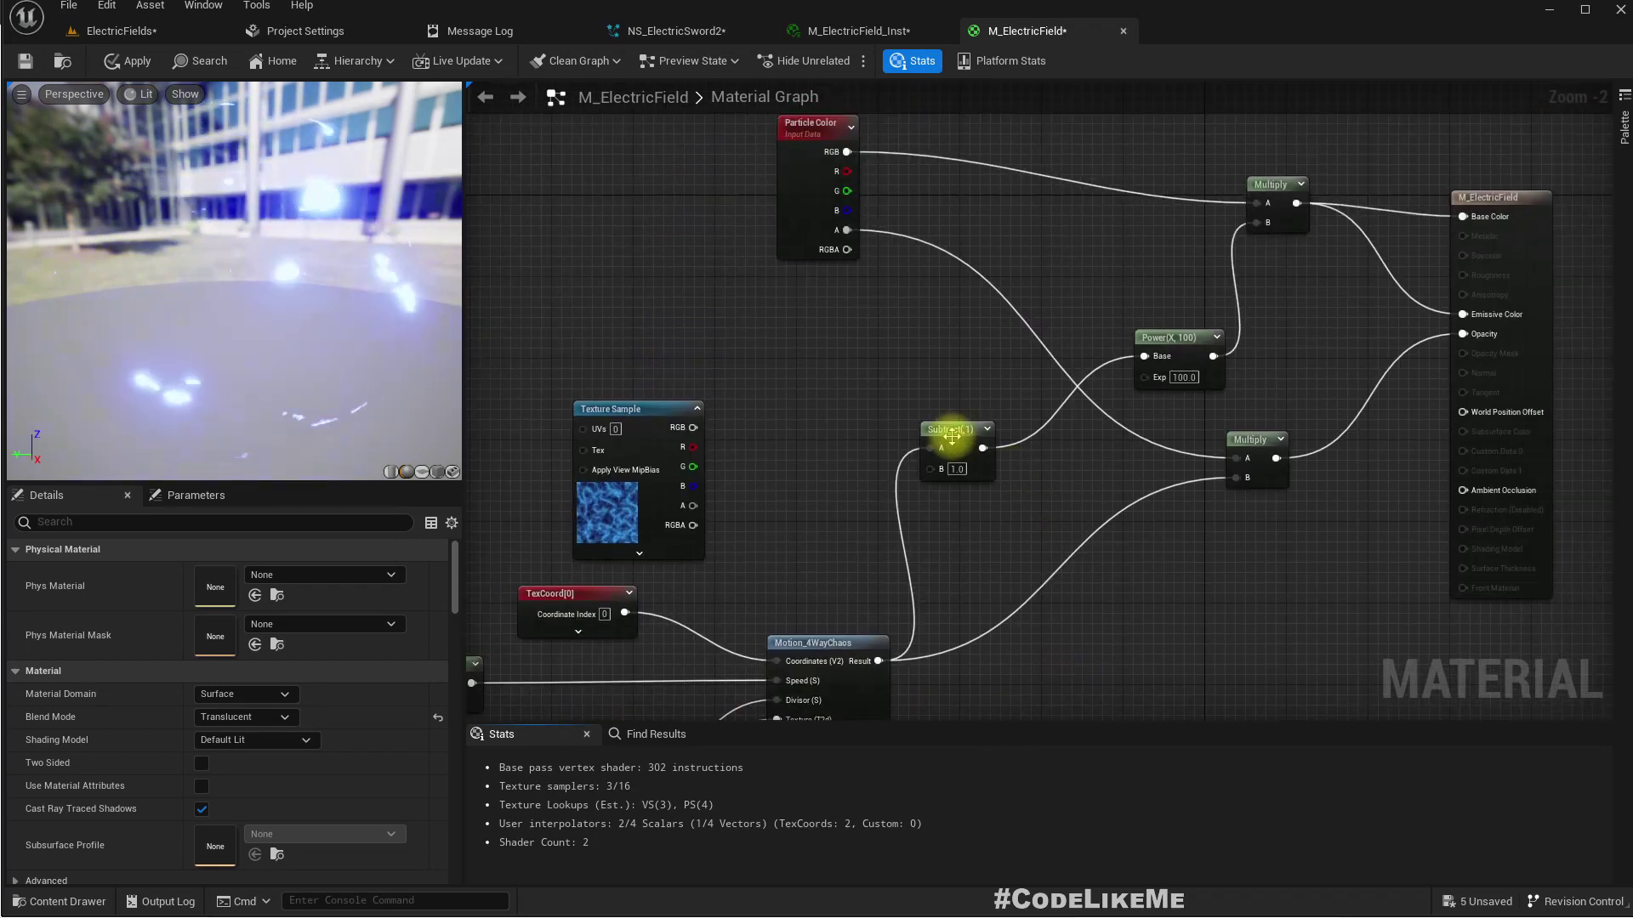
pyautogui.moveTo(951, 436); pyautogui.dragTo(978, 459)
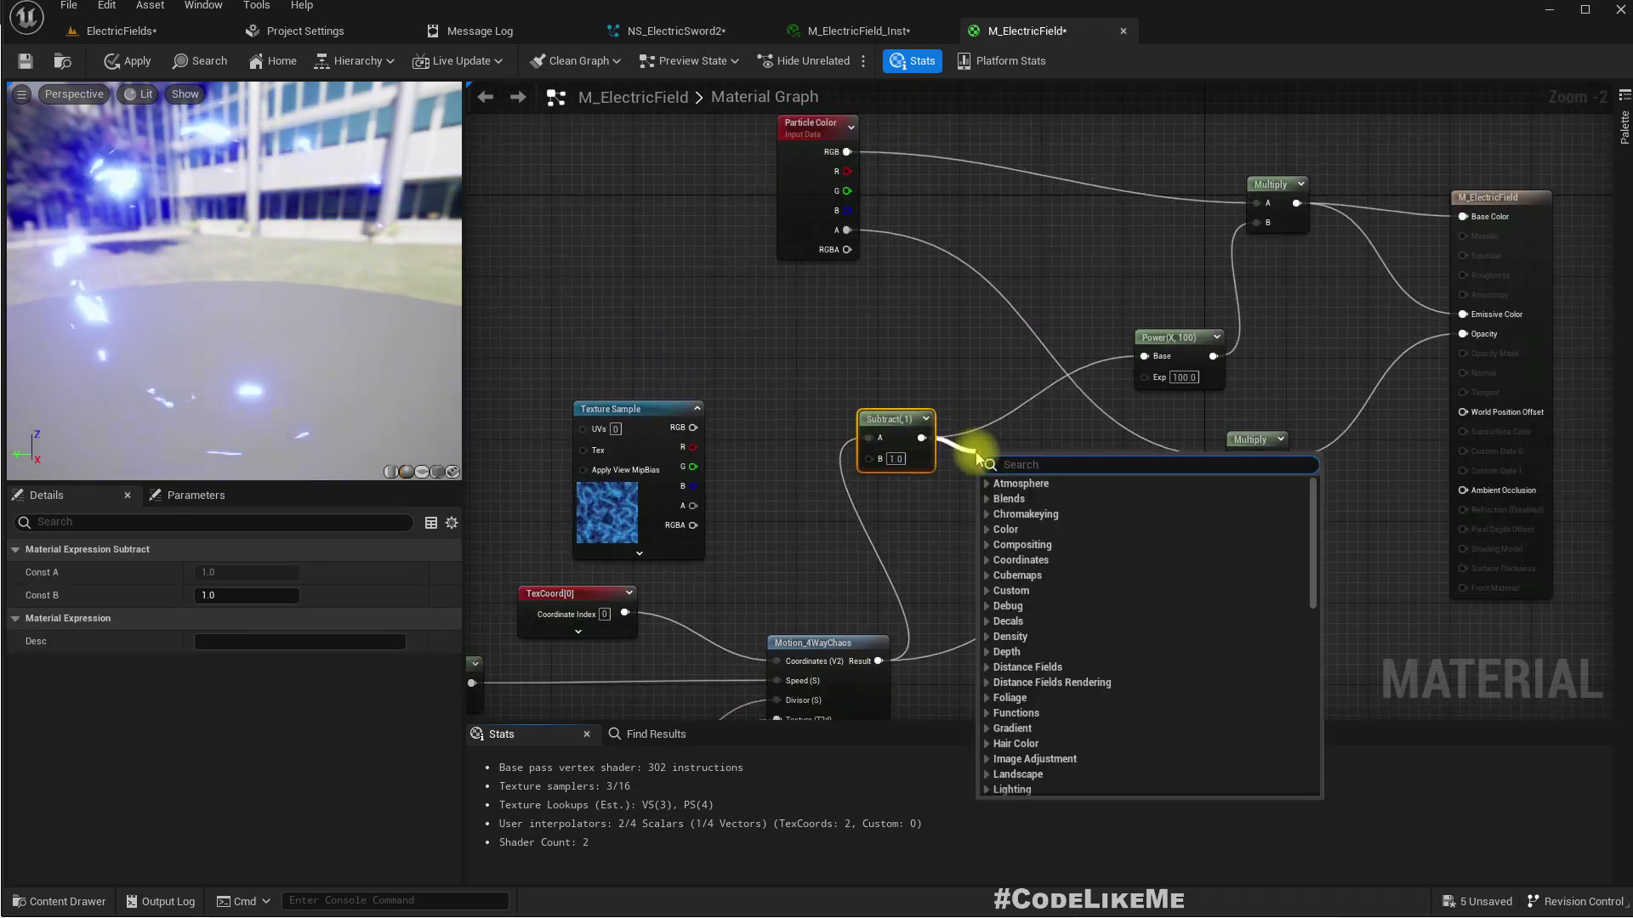
pyautogui.write('compo')
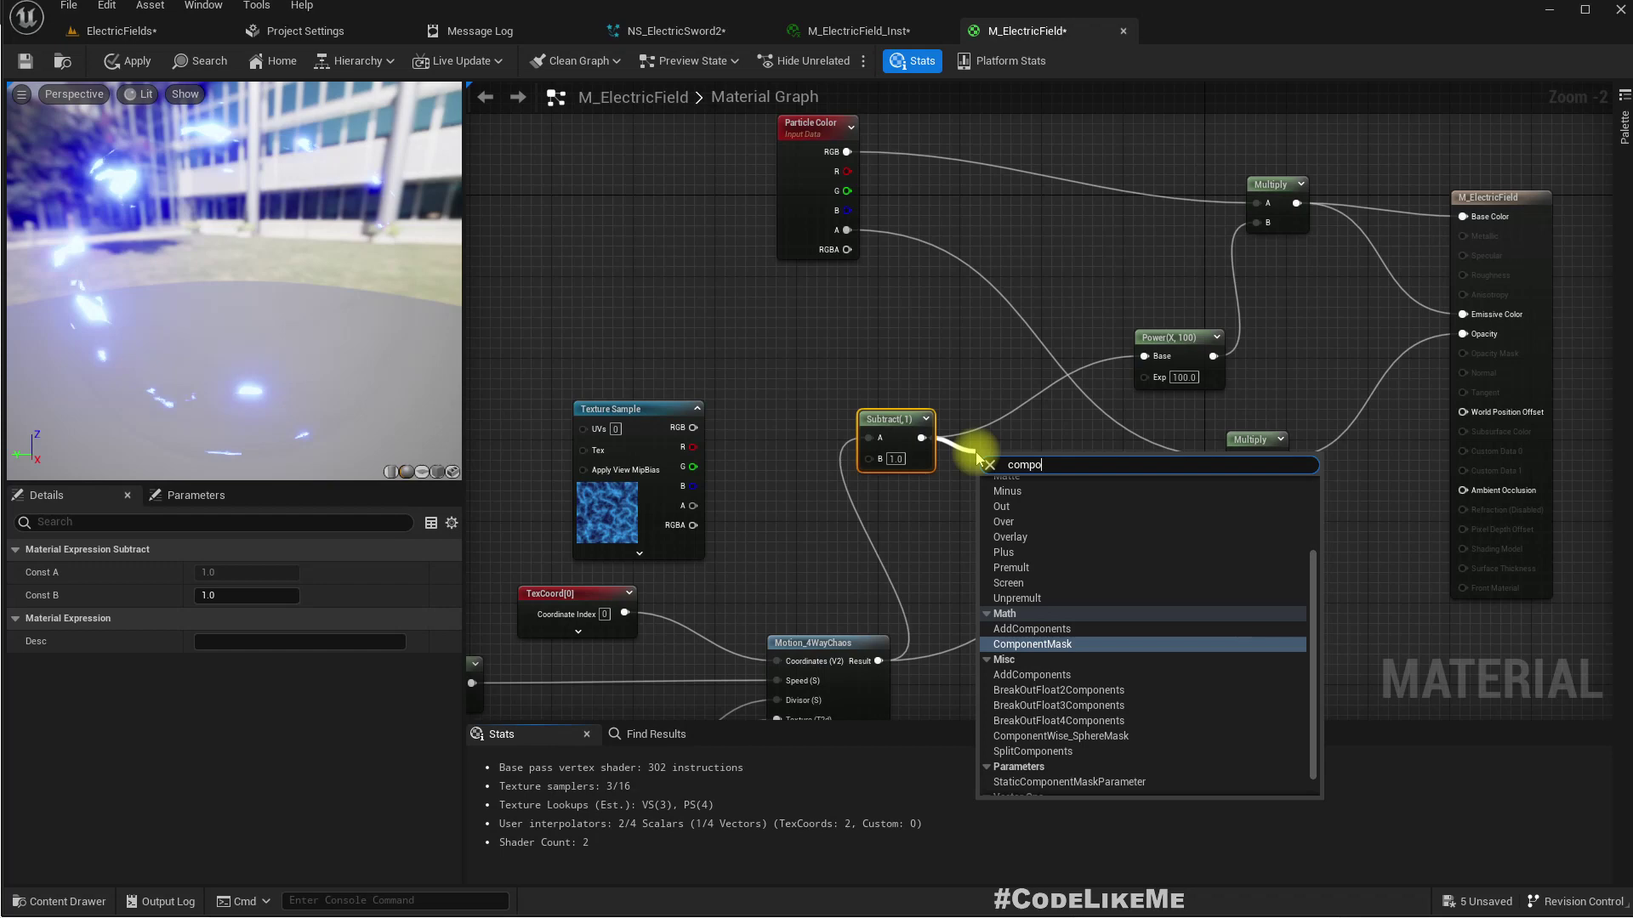
pyautogui.press('Return')
pyautogui.moveTo(998, 534); pyautogui.dragTo(1135, 280, button='right')
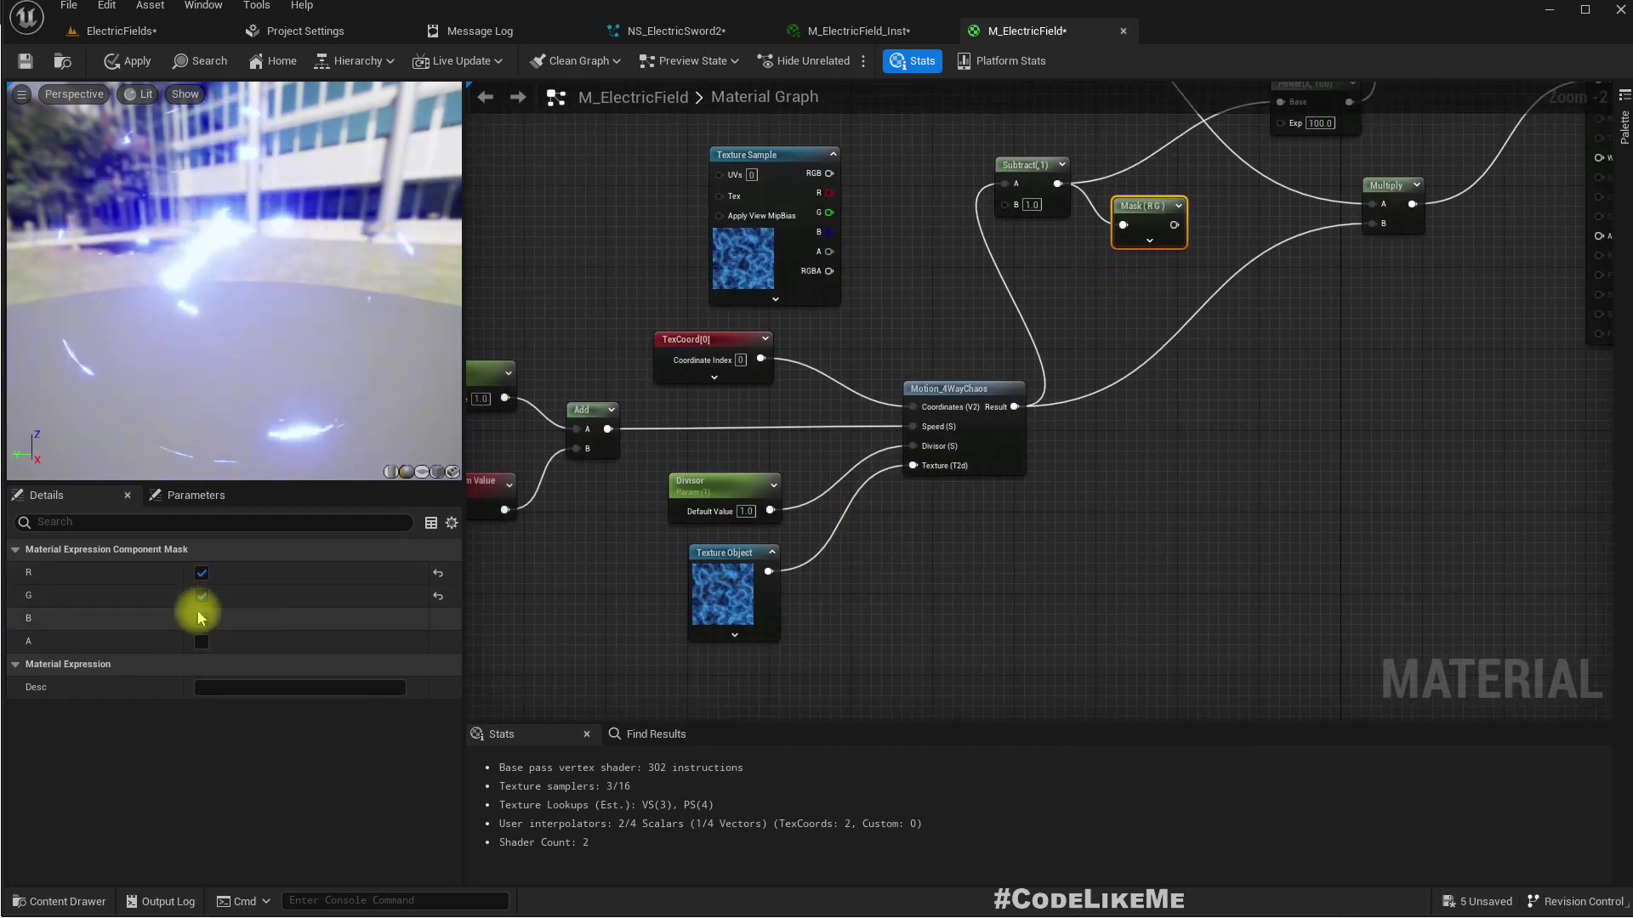
pyautogui.click(200, 596)
pyautogui.click(203, 574)
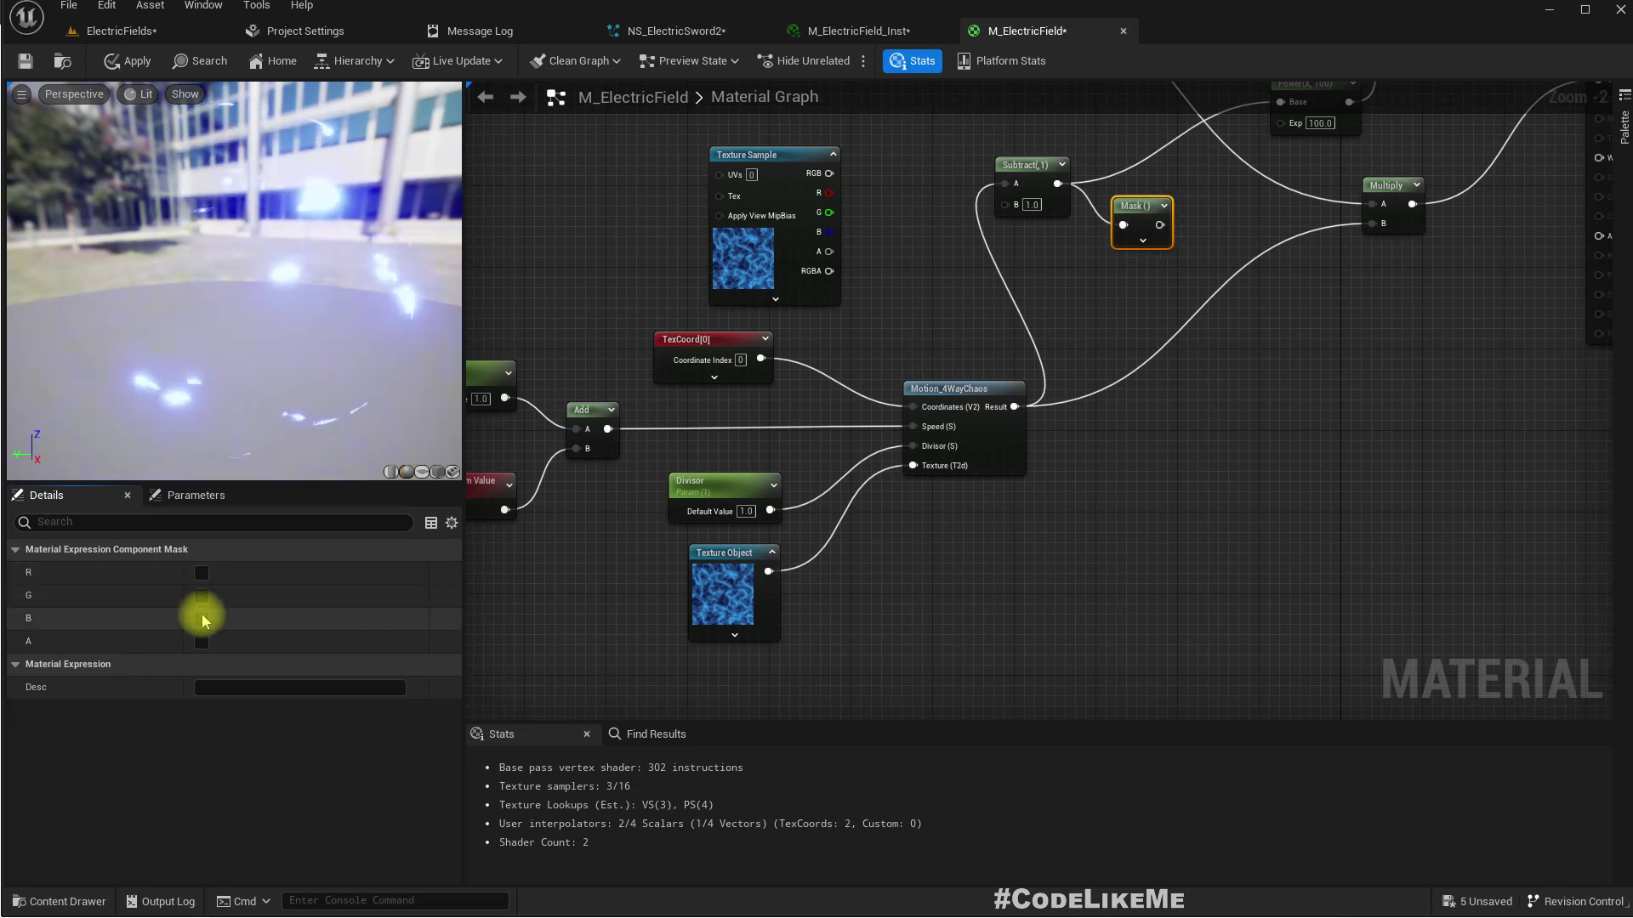
pyautogui.click(202, 618)
# Connect the mask's output to the Power node's Base input and apply the material
pyautogui.moveTo(1141, 463); pyautogui.dragTo(955, 692, button='right')
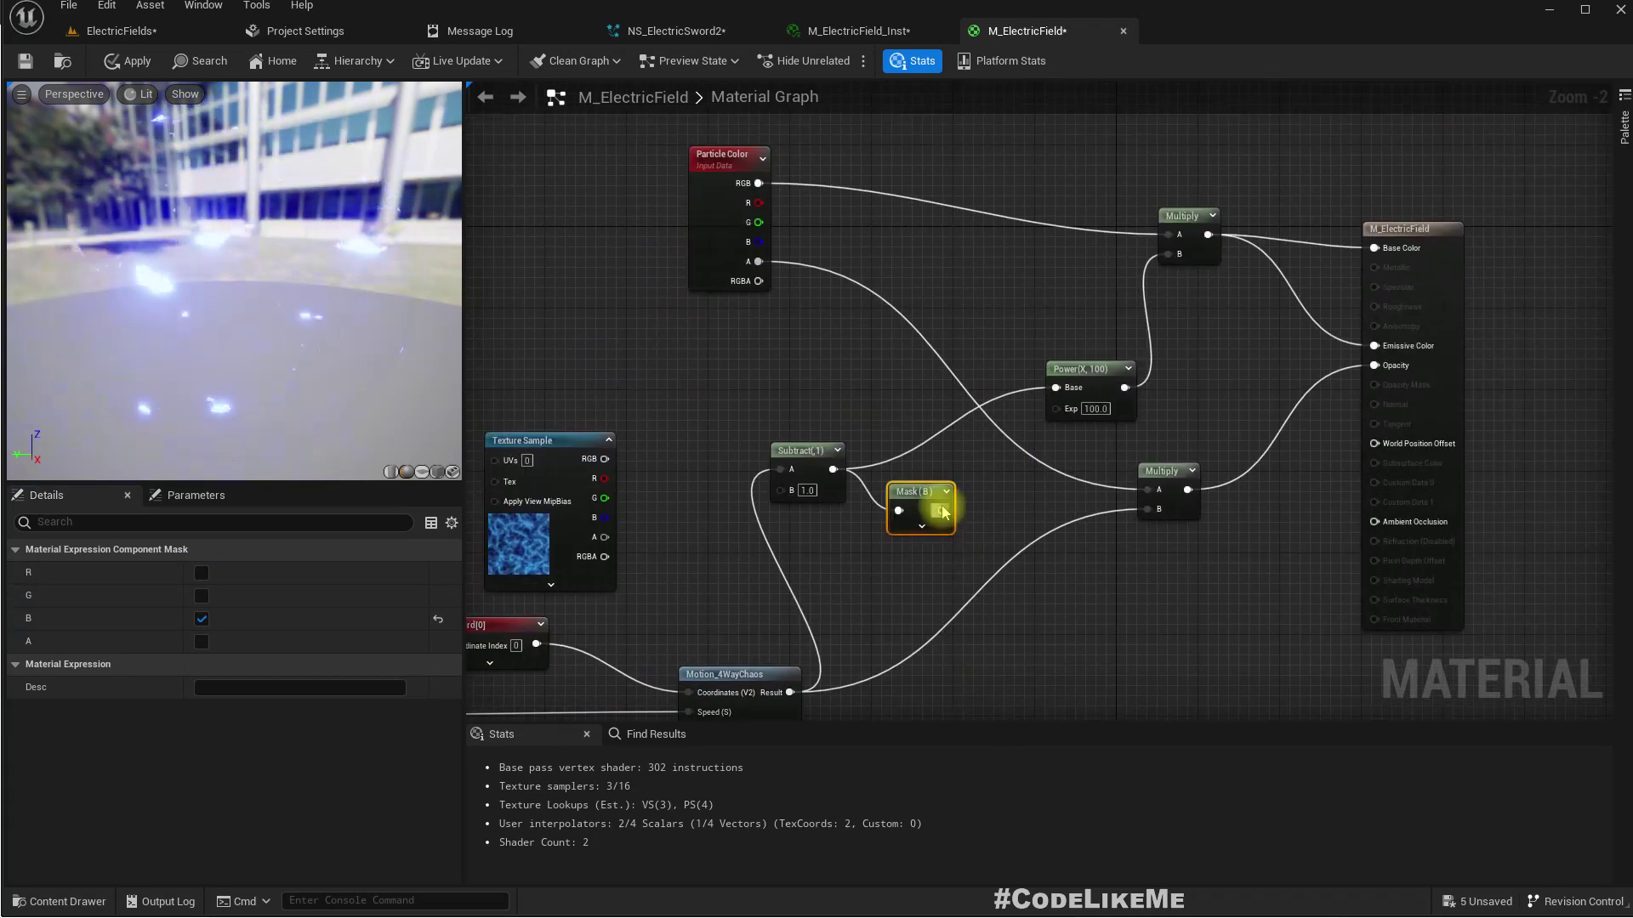
pyautogui.moveTo(942, 511); pyautogui.dragTo(1015, 467)
pyautogui.moveTo(1070, 400); pyautogui.dragTo(1057, 388)
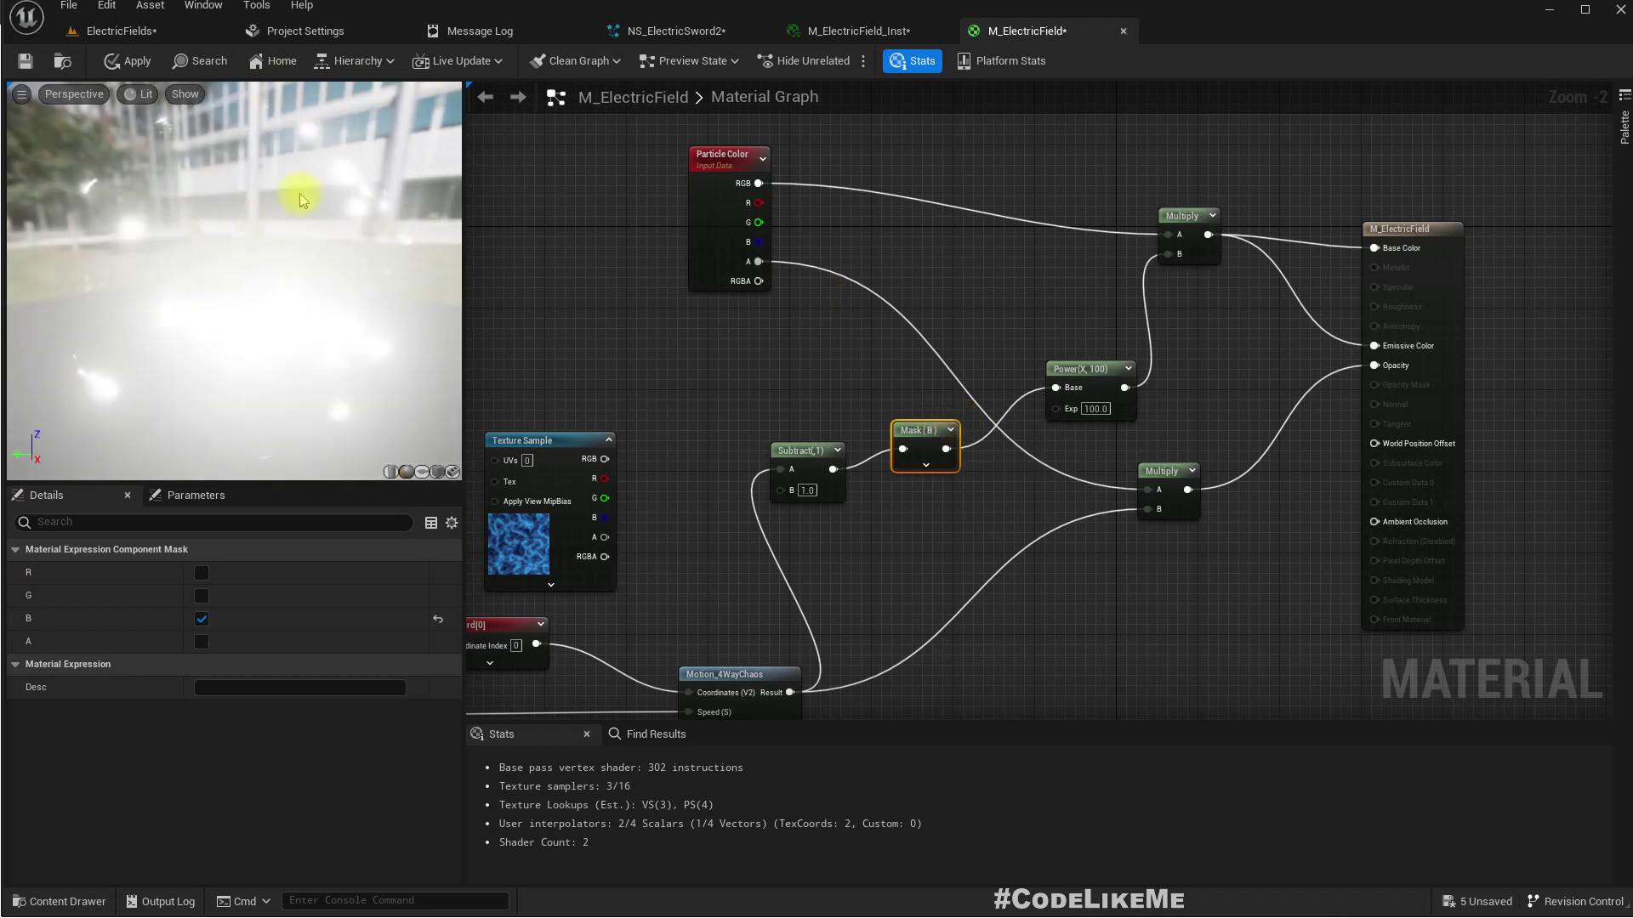
pyautogui.click(120, 61)
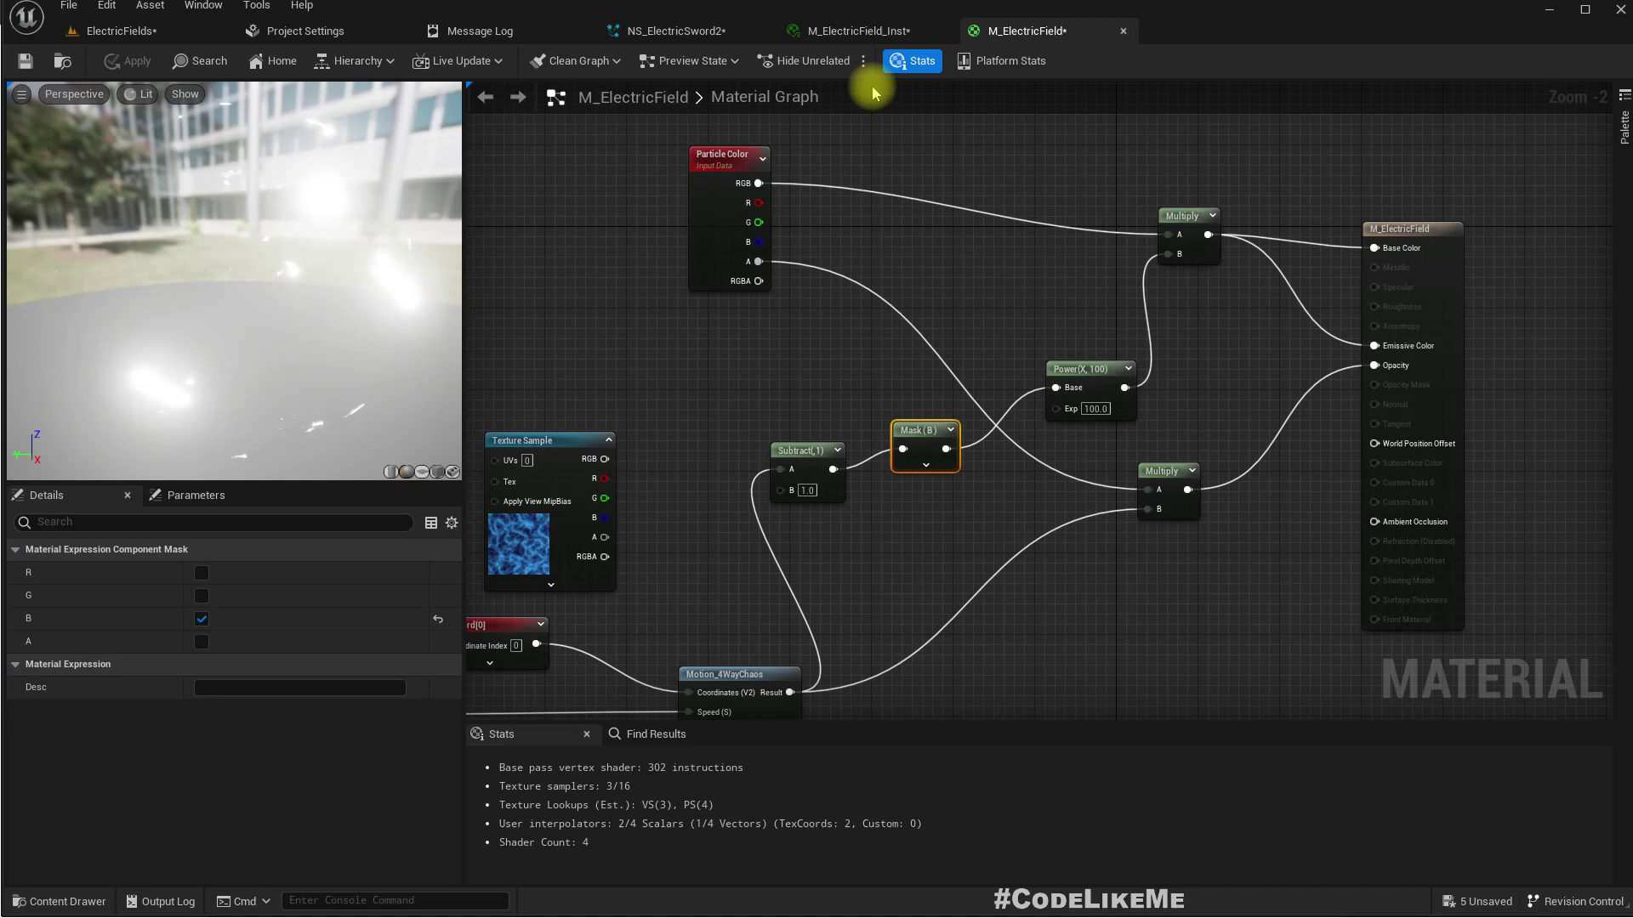
# Change the Effect Color of ElectricSword5 in the ElectricFields level to a pale, near-white cyan
pyautogui.click(111, 36)
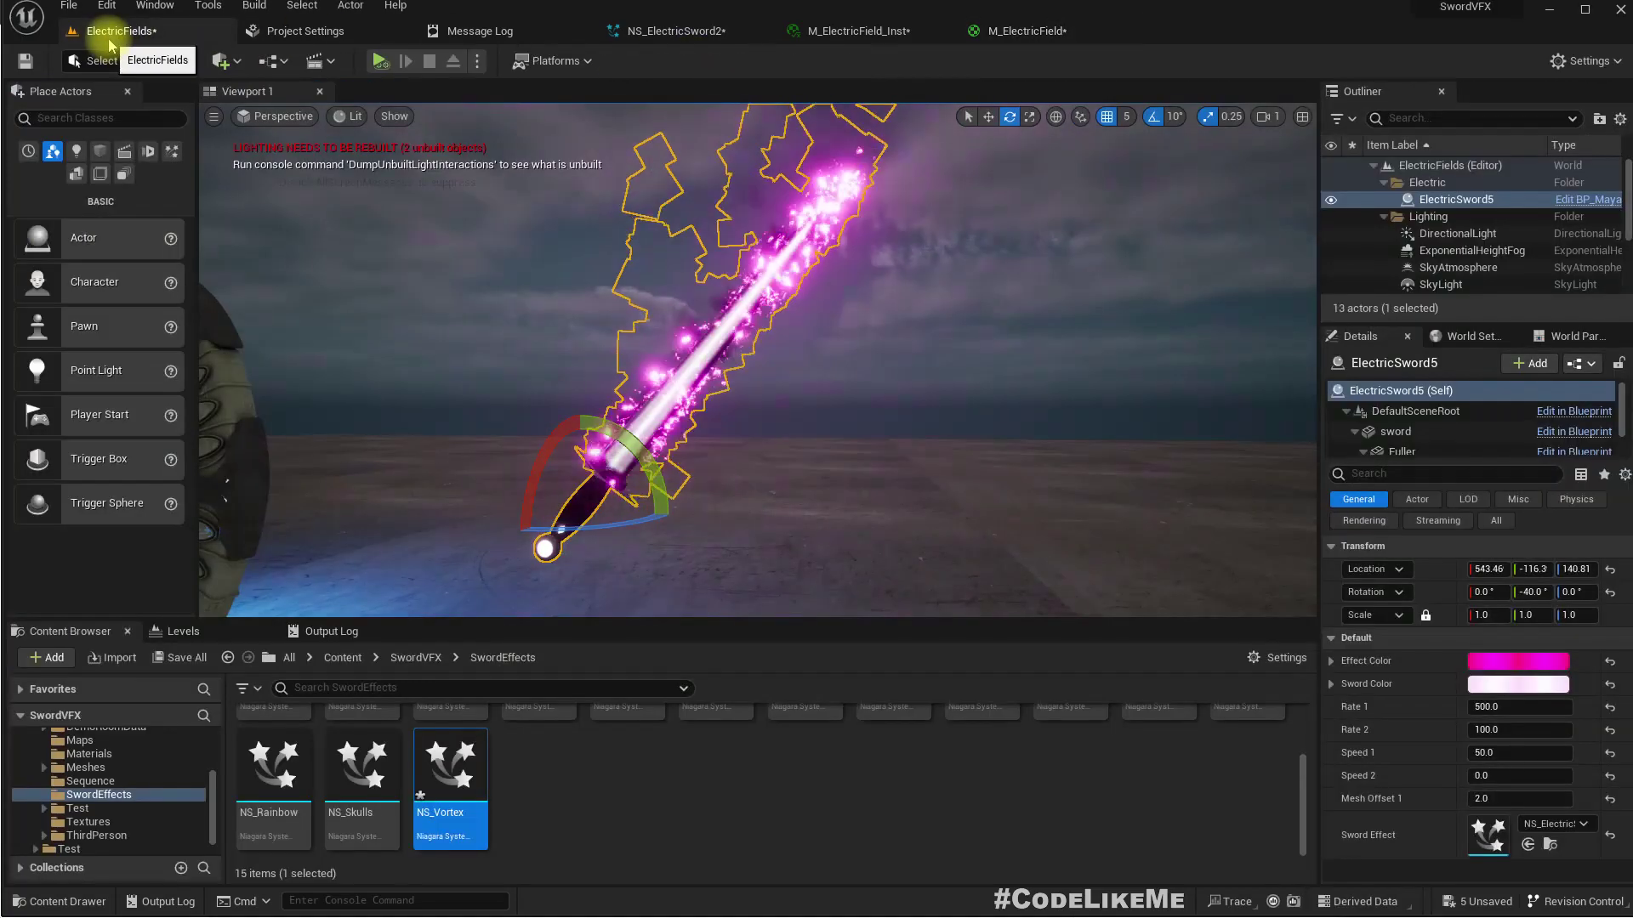
pyautogui.click(916, 384)
pyautogui.moveTo(907, 382); pyautogui.dragTo(889, 368, button='right')
pyautogui.scroll(5, 890, 368)
pyautogui.scroll(-5, 890, 368)
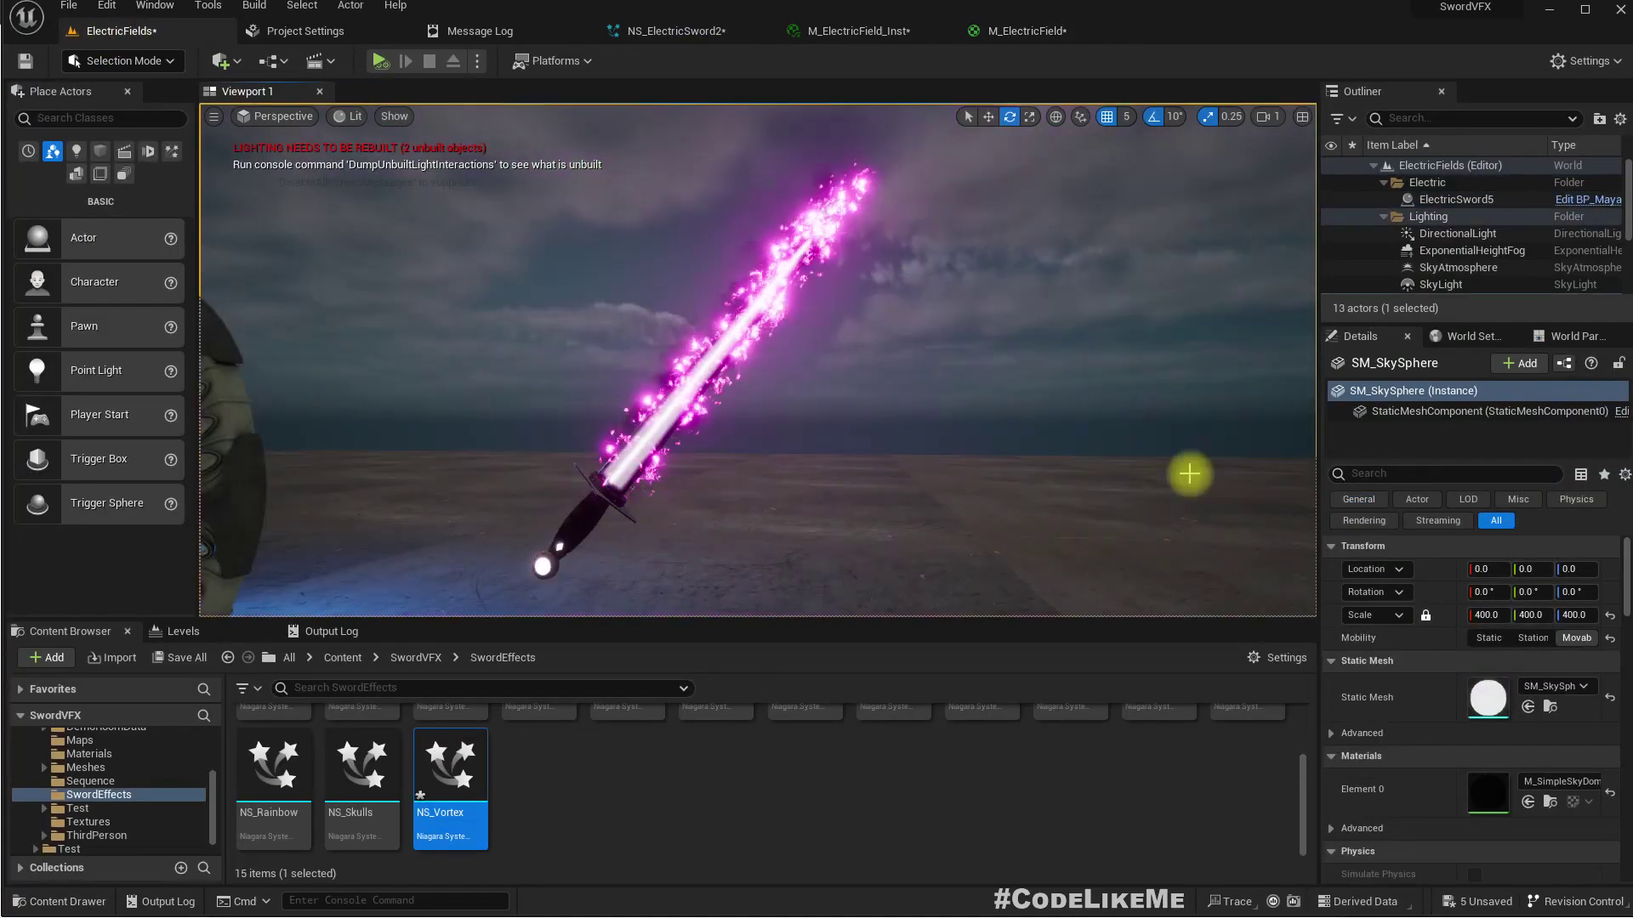
pyautogui.click(732, 341)
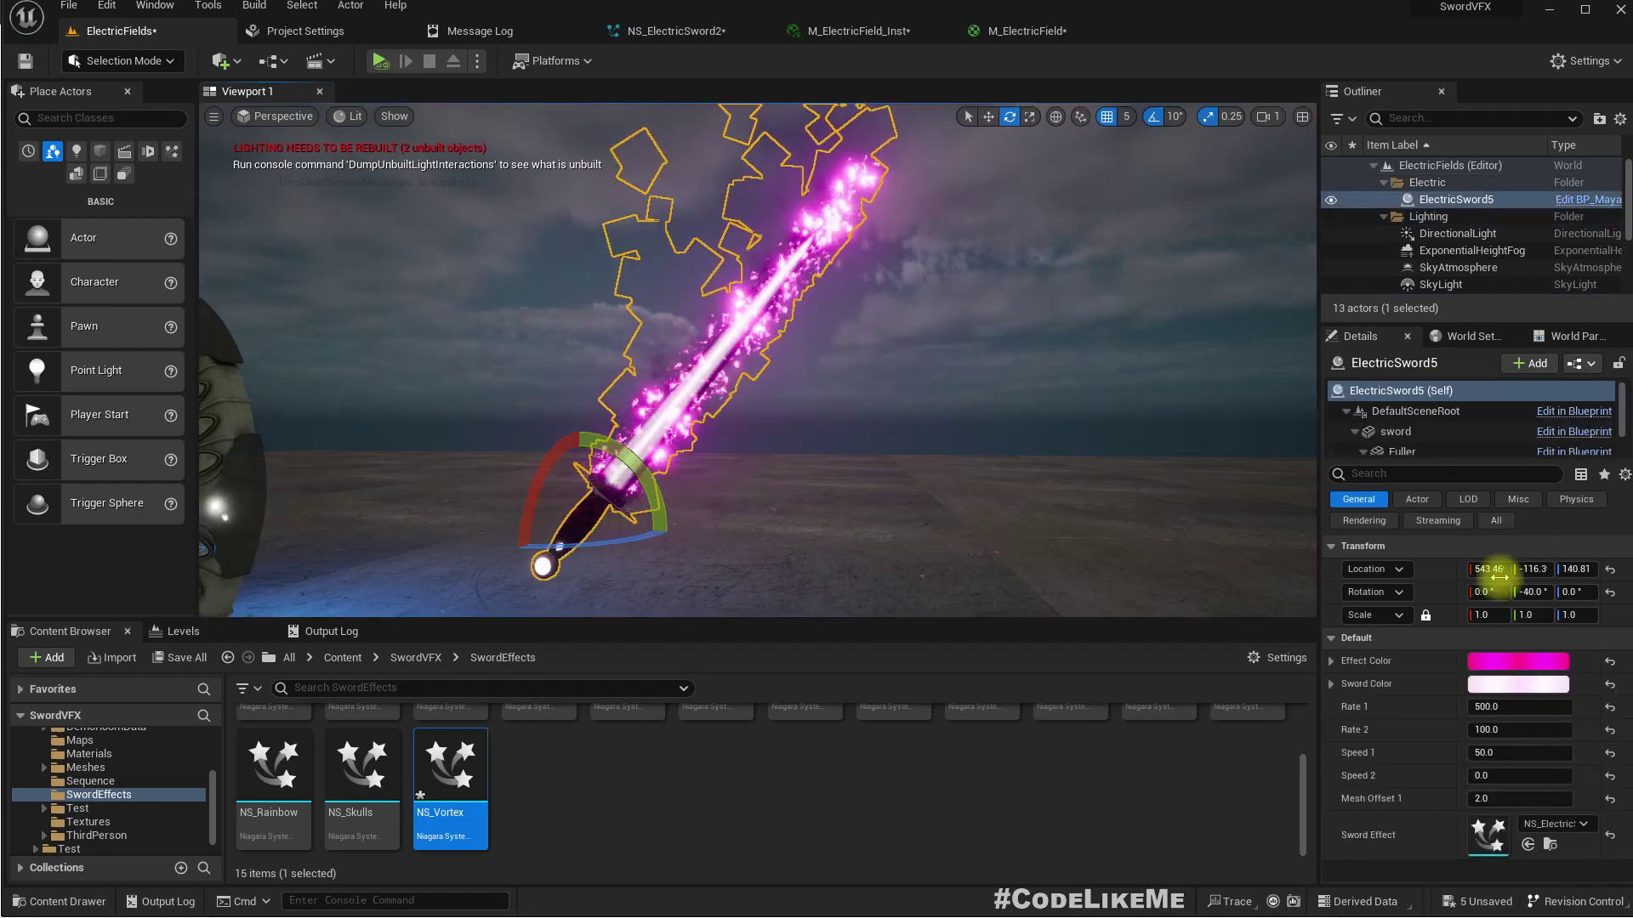
pyautogui.click(1512, 658)
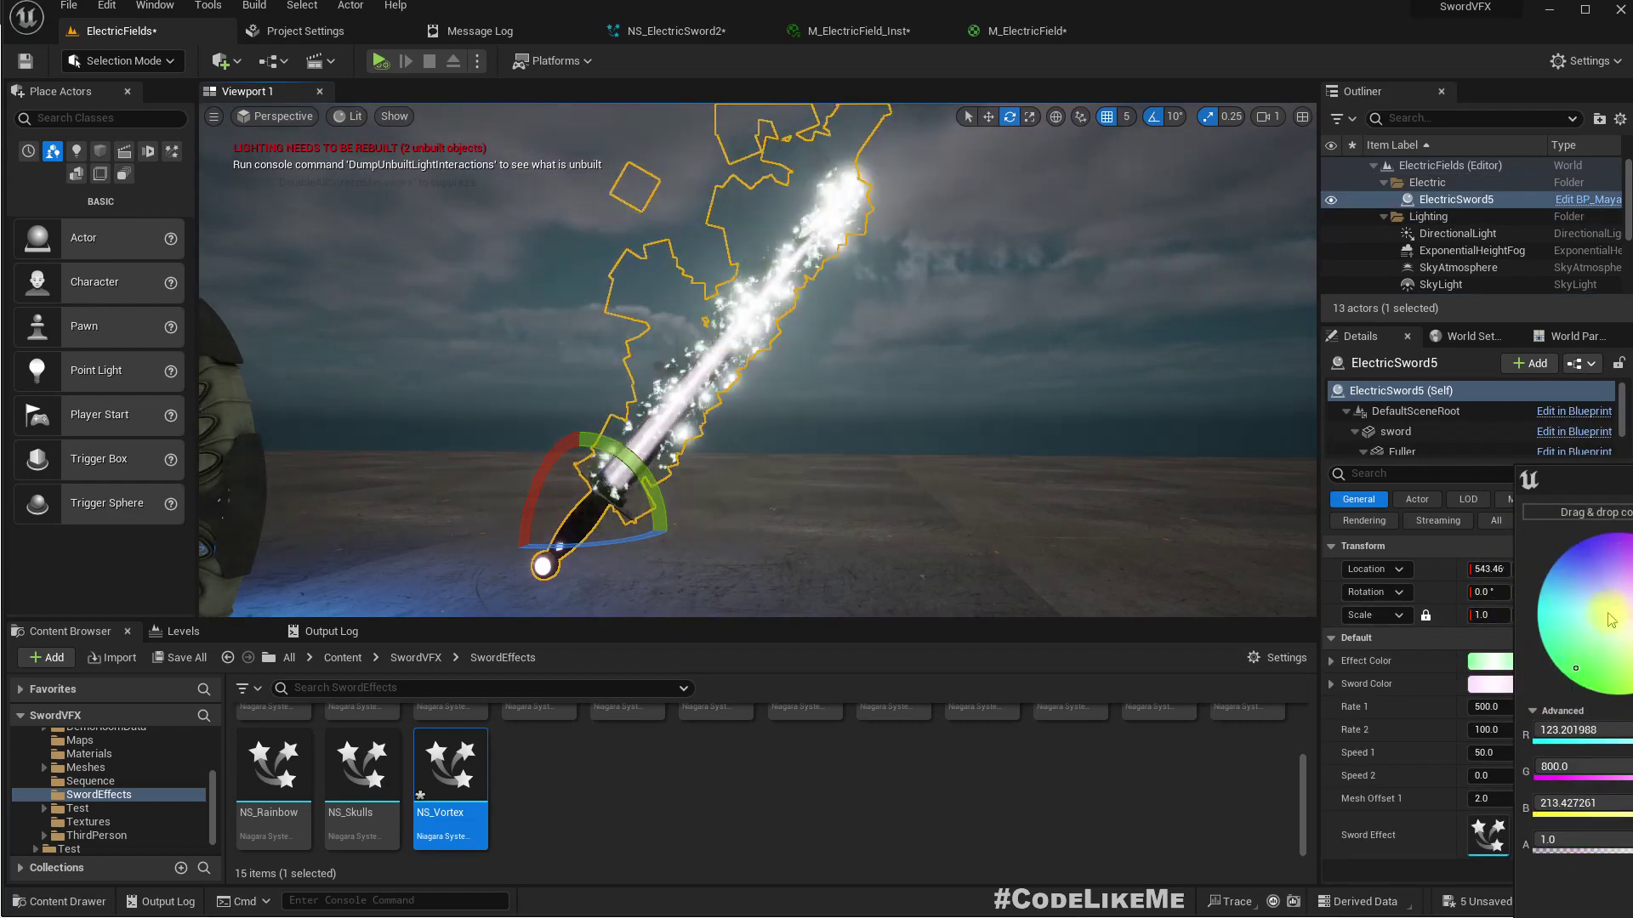
pyautogui.click(1520, 614)
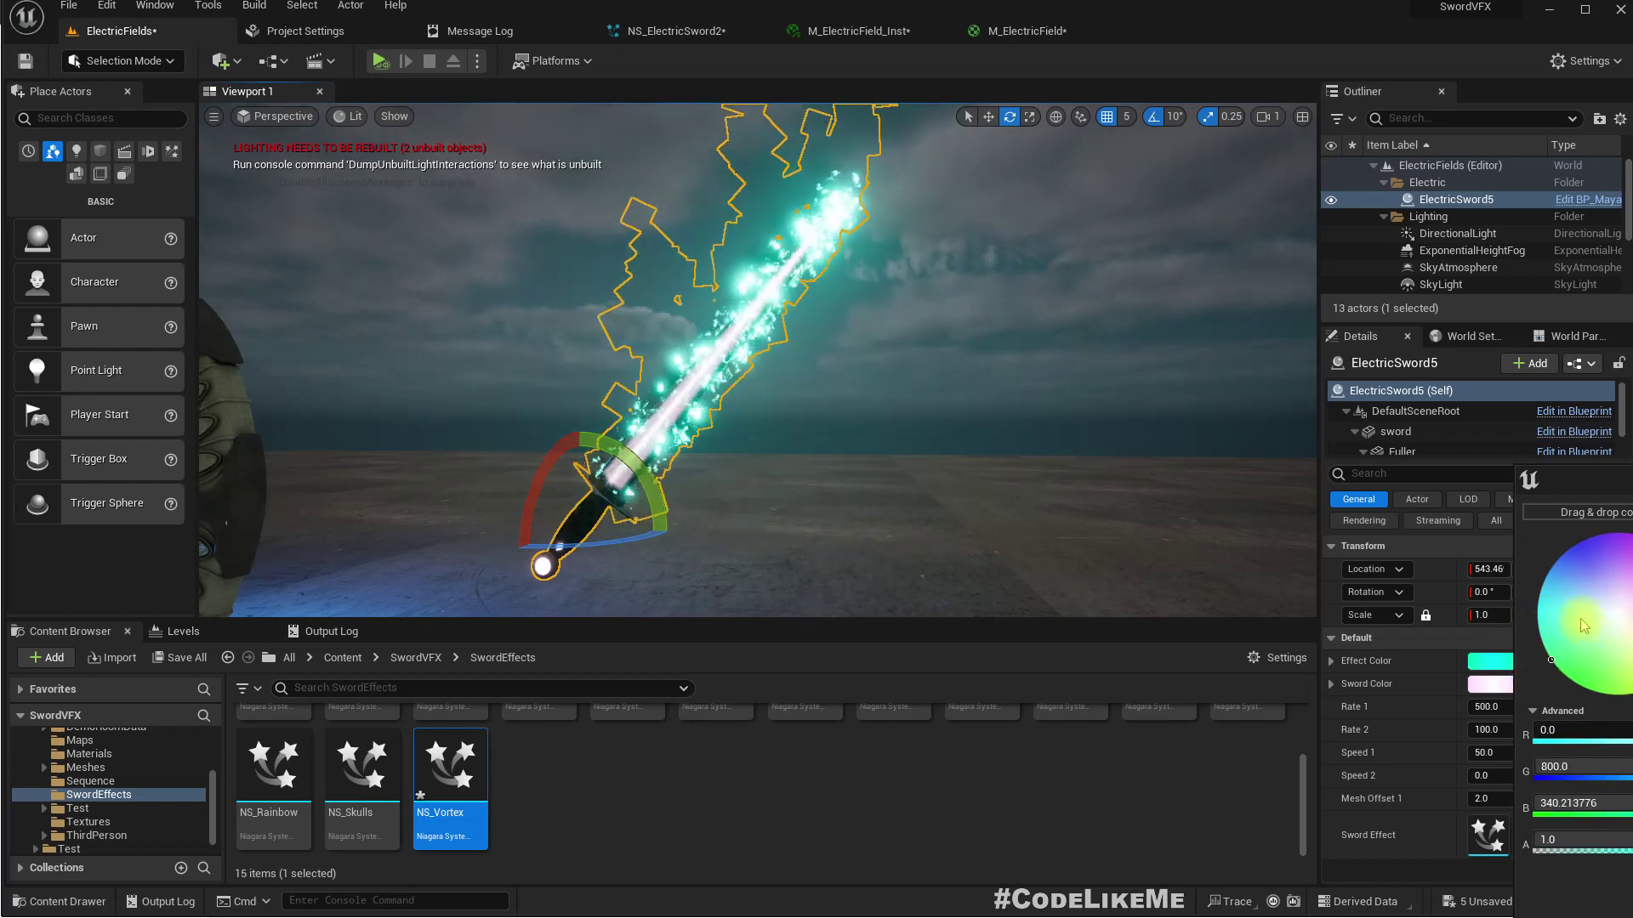
pyautogui.click(942, 378)
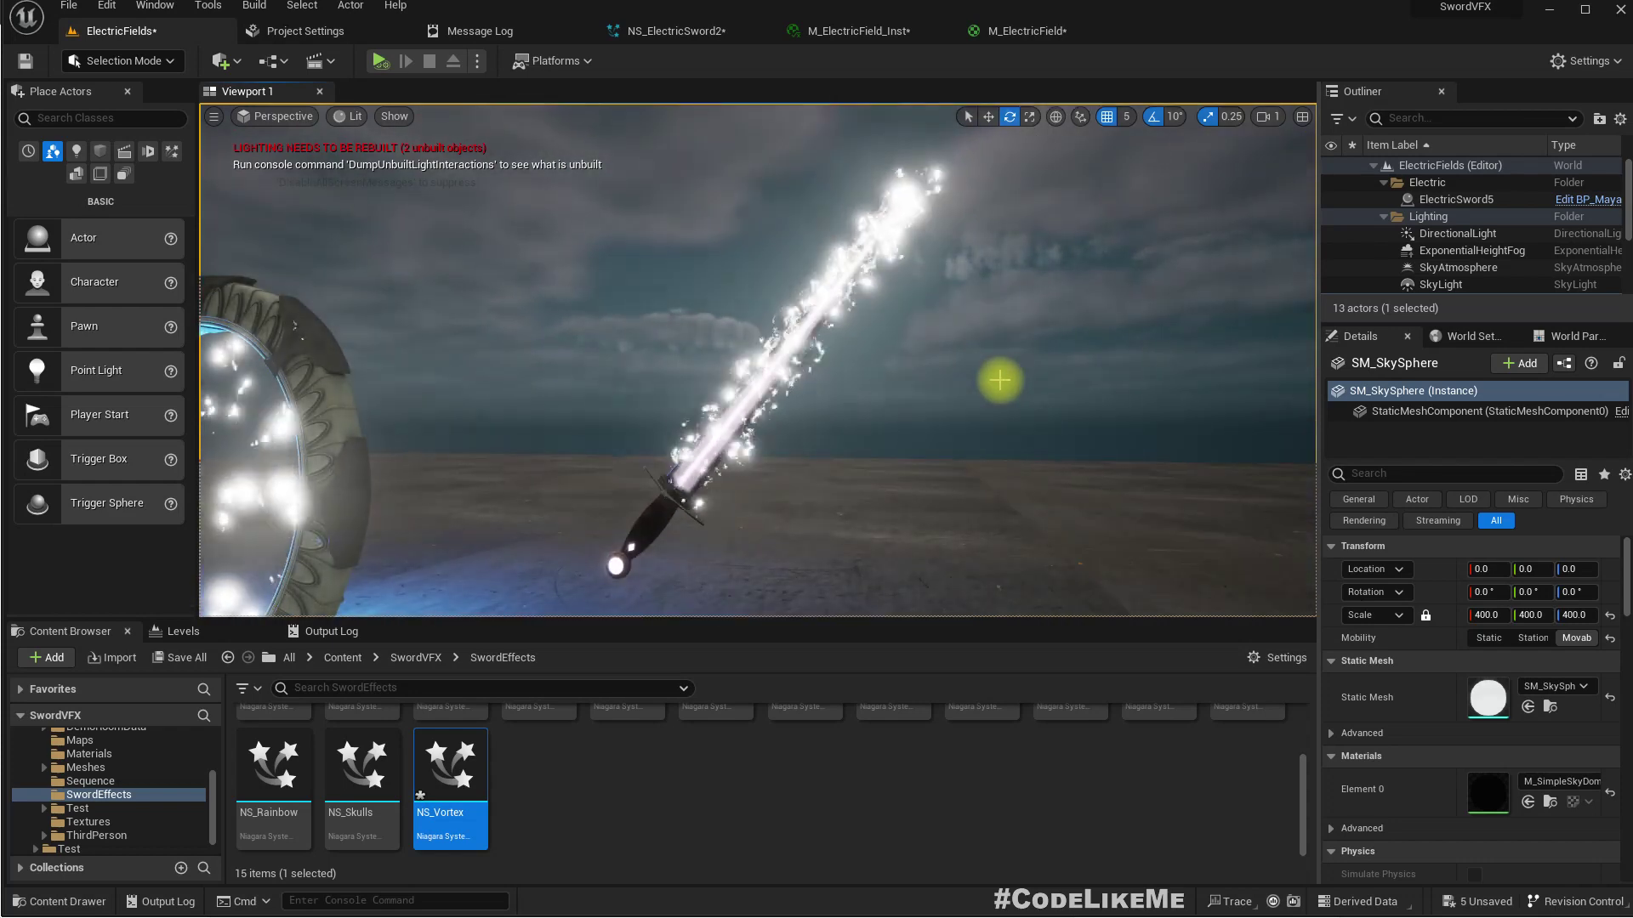
# Increase the Rate 1 value of ElectricSword5 for denser sparks along the blade
pyautogui.moveTo(570, 329); pyautogui.dragTo(605, 354, button='right')
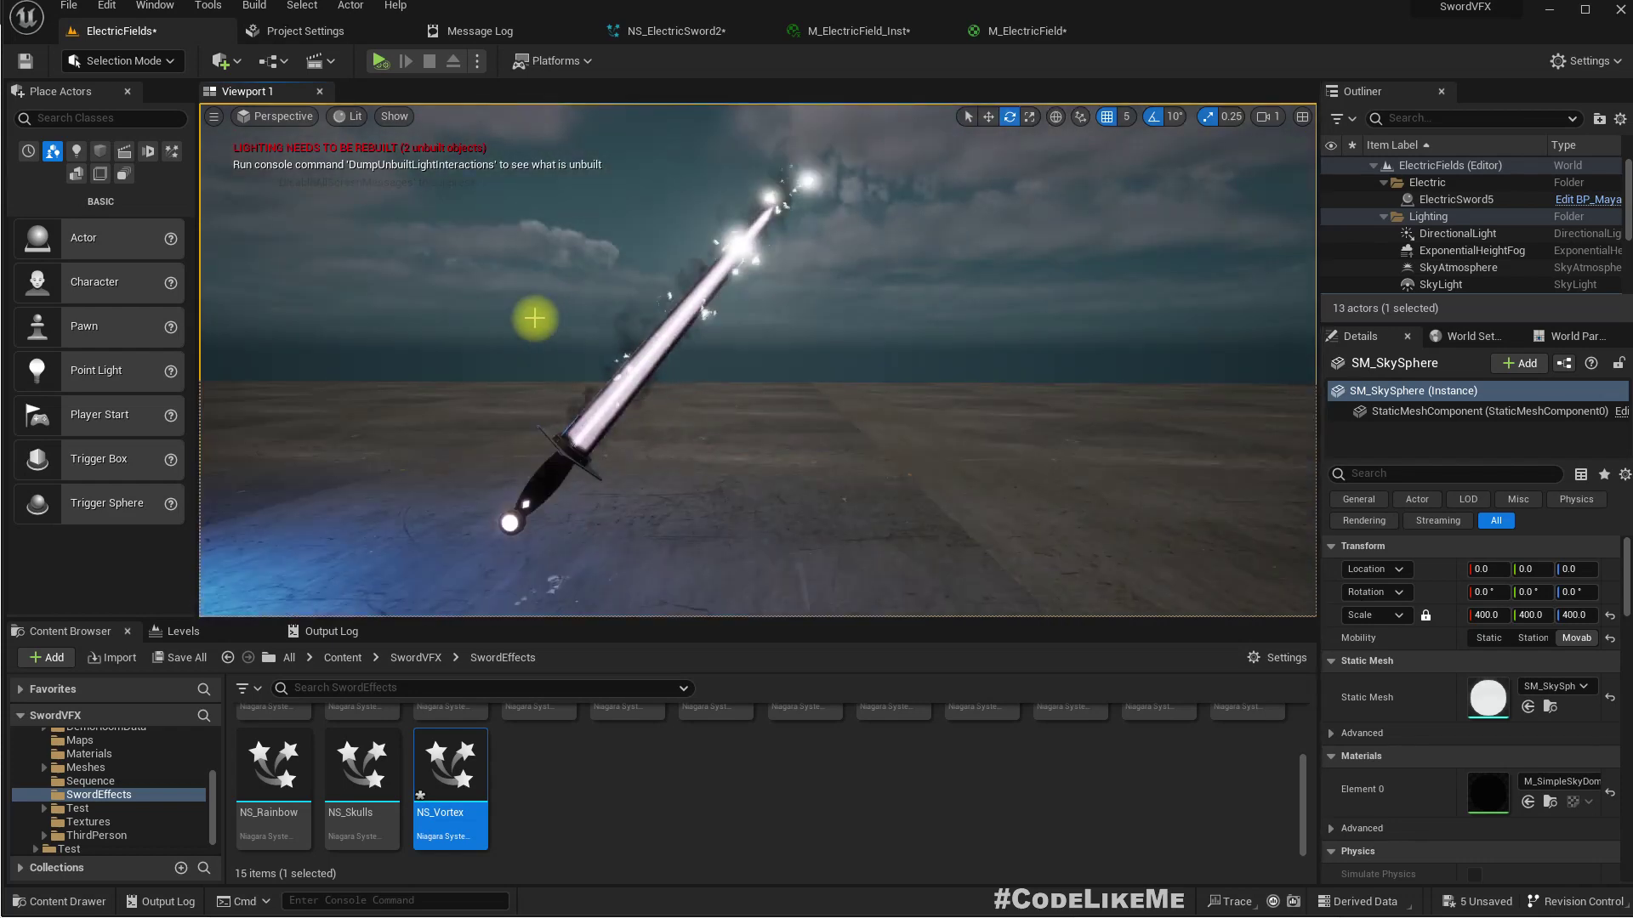
pyautogui.press('F11')
pyautogui.press('F11')
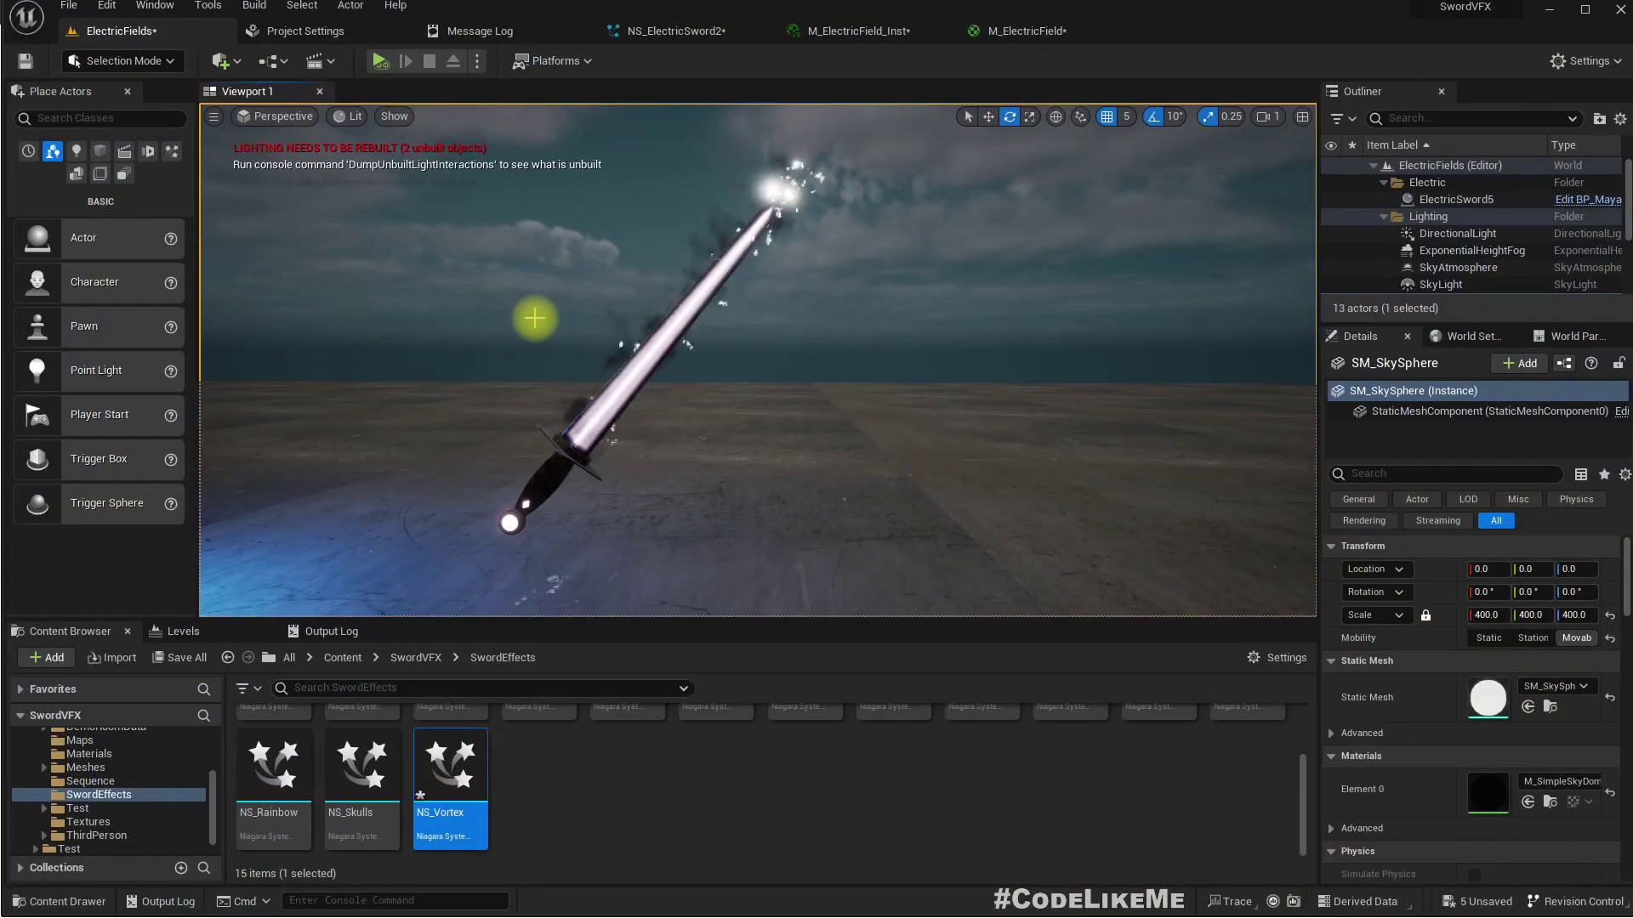
pyautogui.click(700, 279)
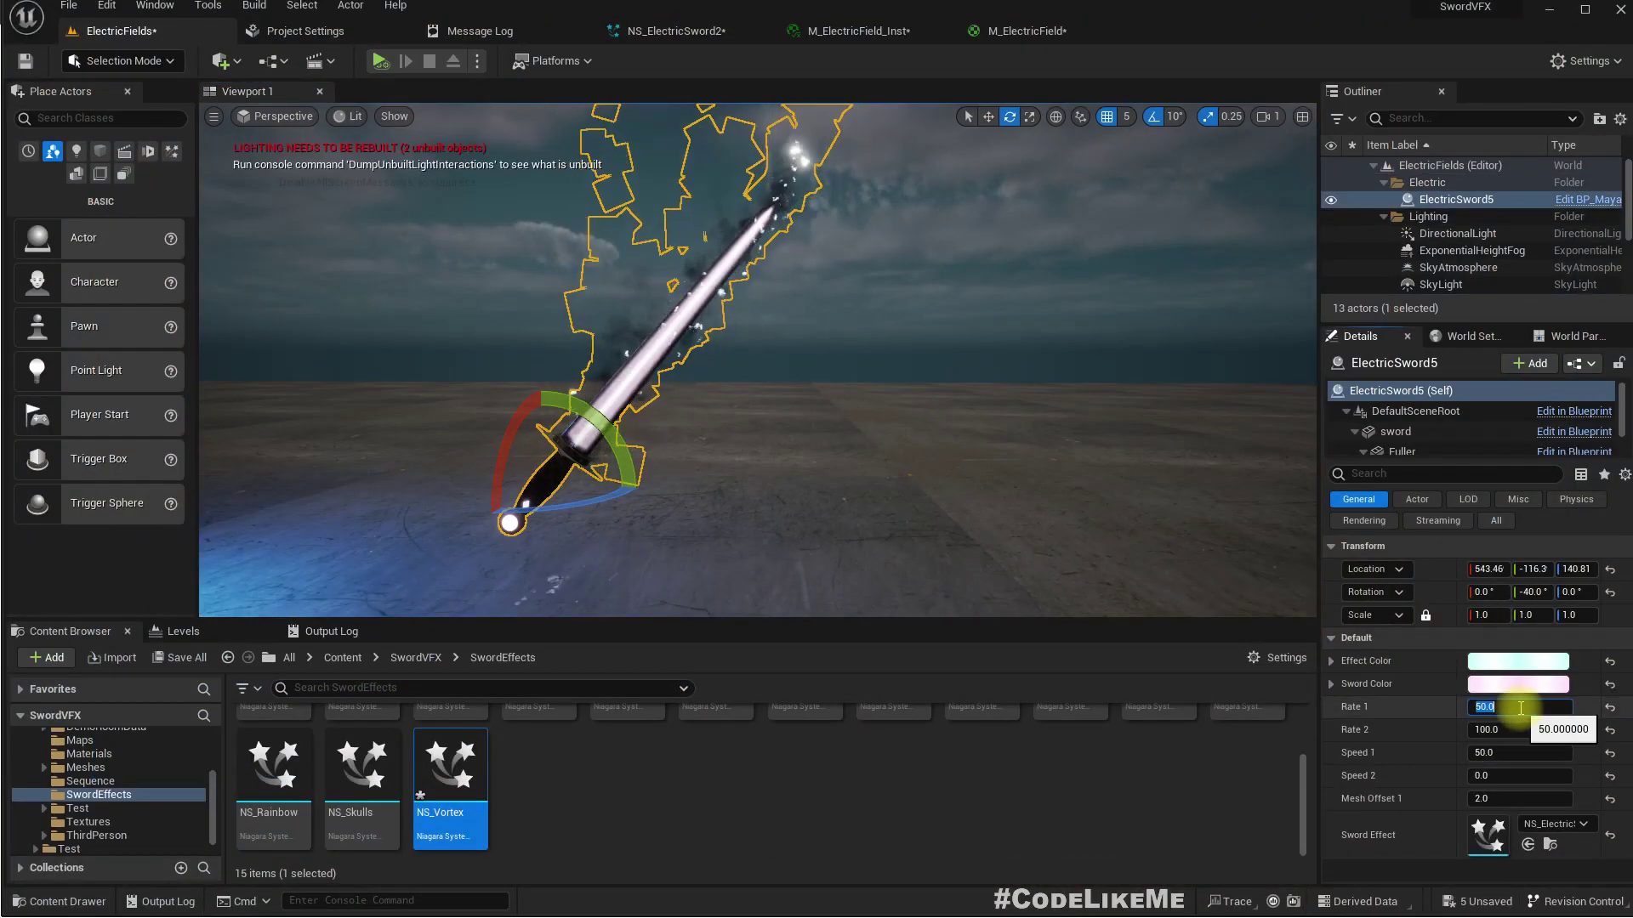
pyautogui.click(975, 359)
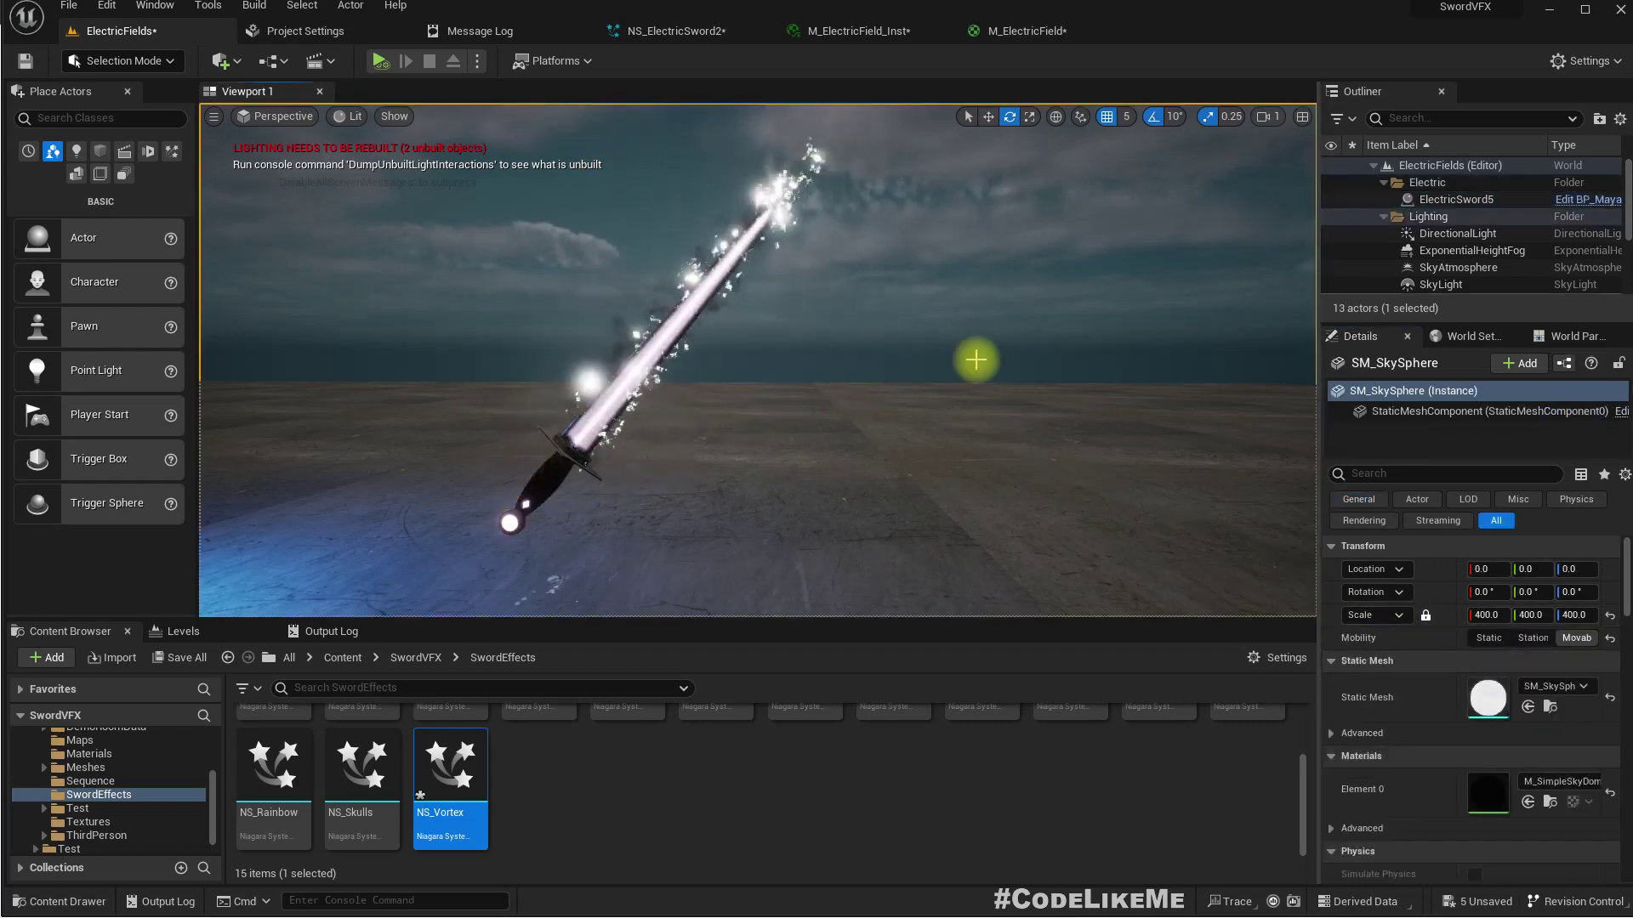
# Examine the sword effect and the portal gate from different viewpoints in an enlarged level view
pyautogui.press('F11')
pyautogui.scroll(-5, 978, 359)
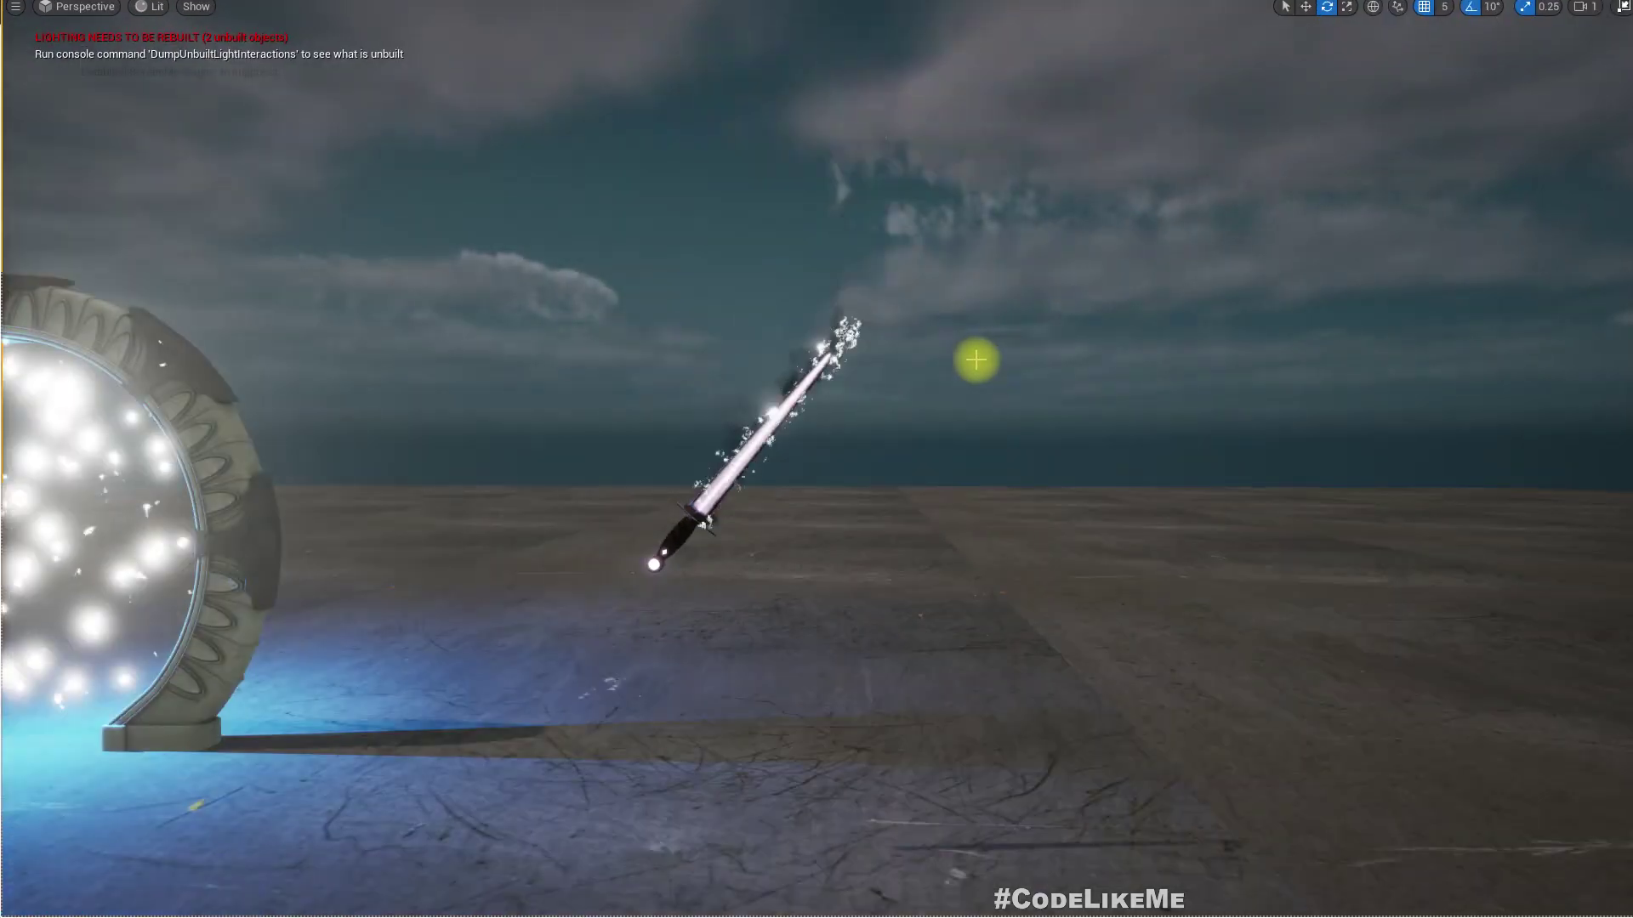
pyautogui.moveTo(977, 360); pyautogui.dragTo(955, 354, button='middle')
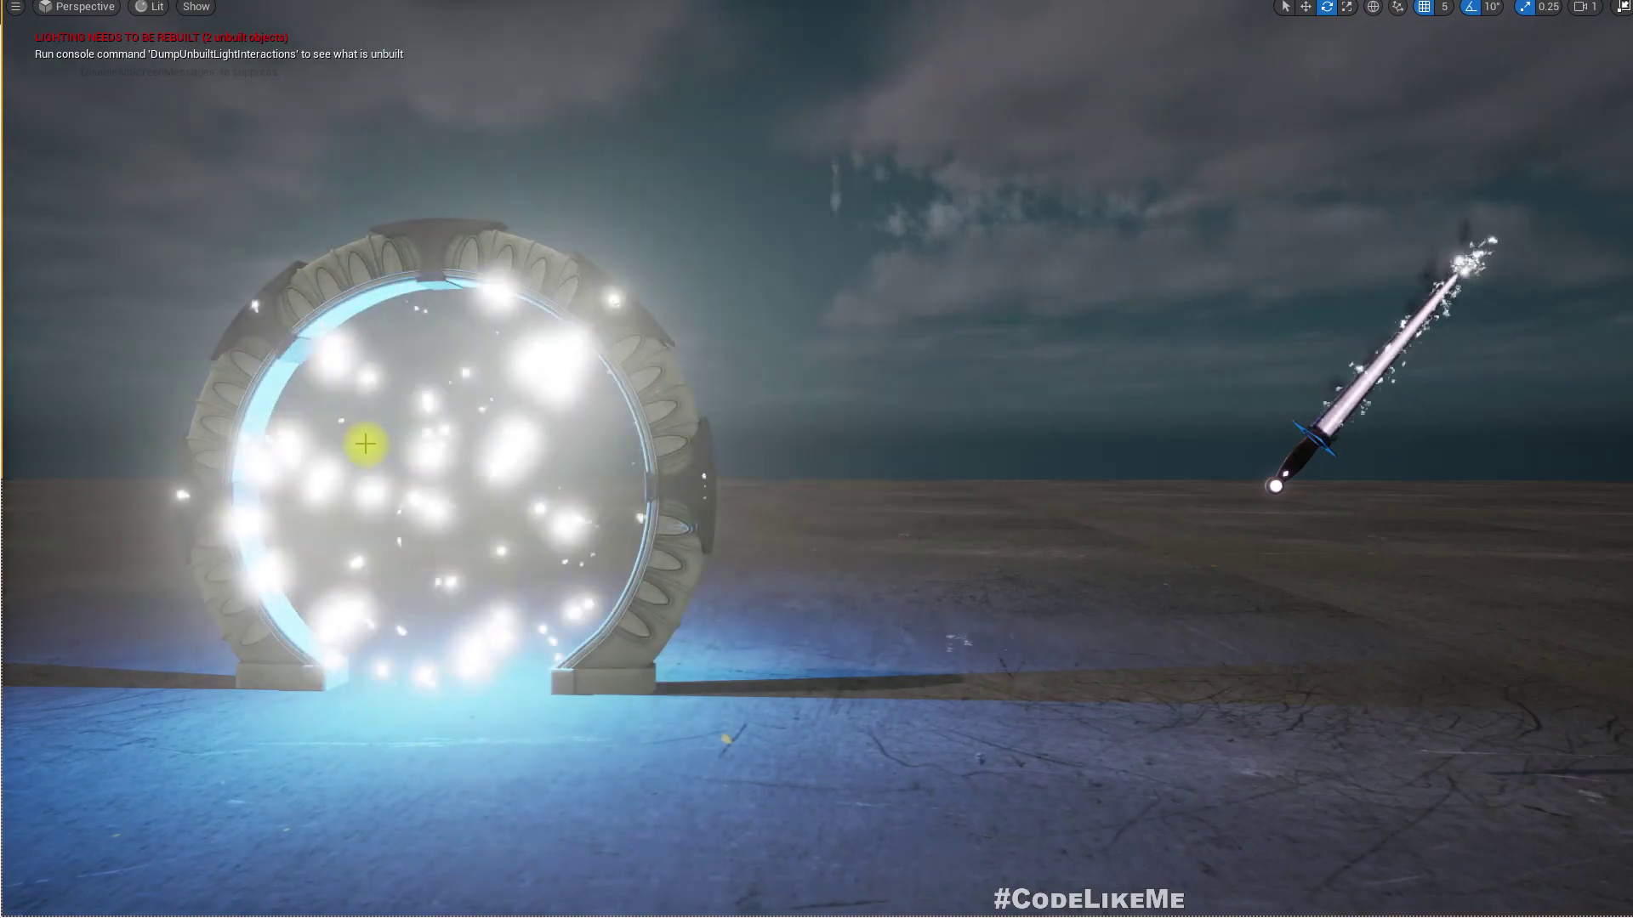
pyautogui.moveTo(365, 444); pyautogui.dragTo(527, 445, button='right')
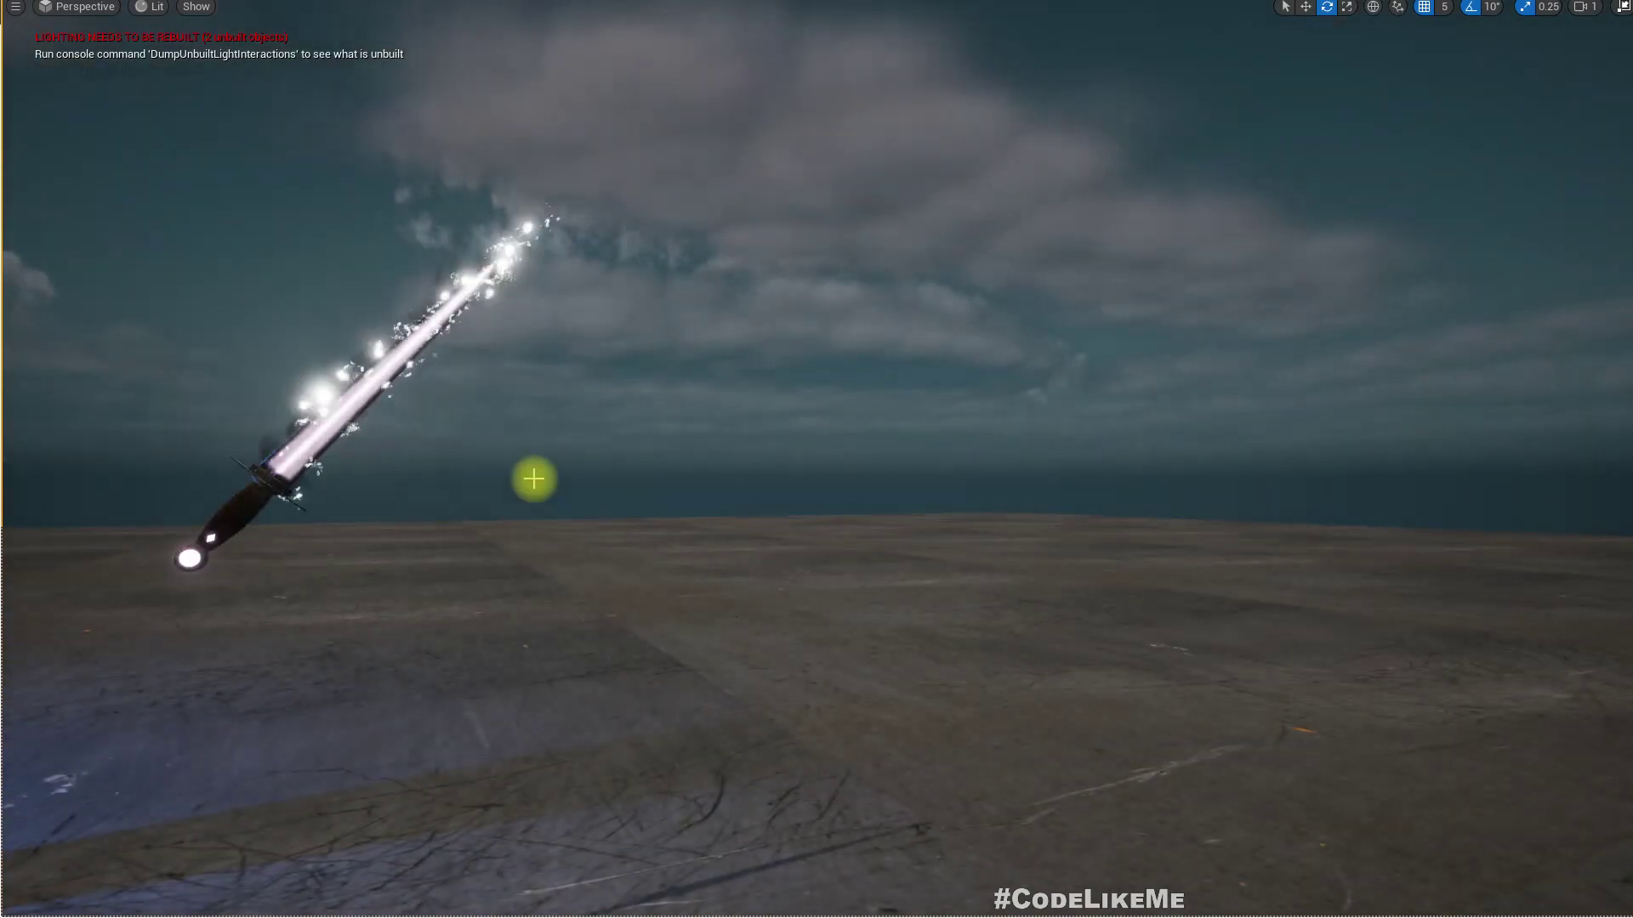
pyautogui.press('F11')
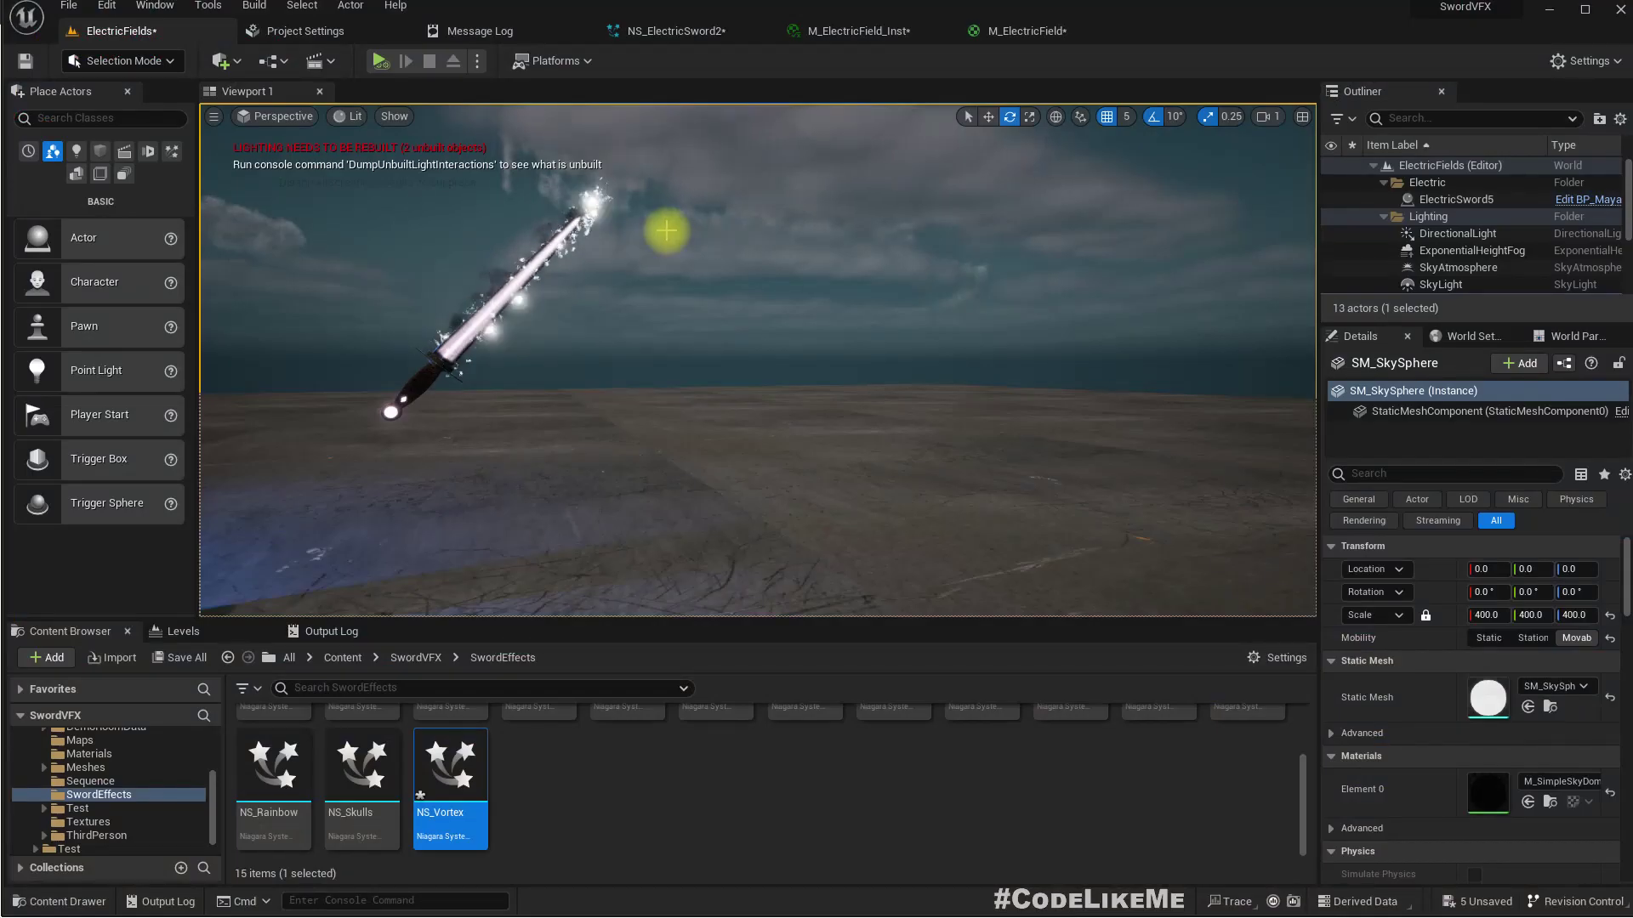
pyautogui.moveTo(713, 259); pyautogui.dragTo(636, 177, button='middle')
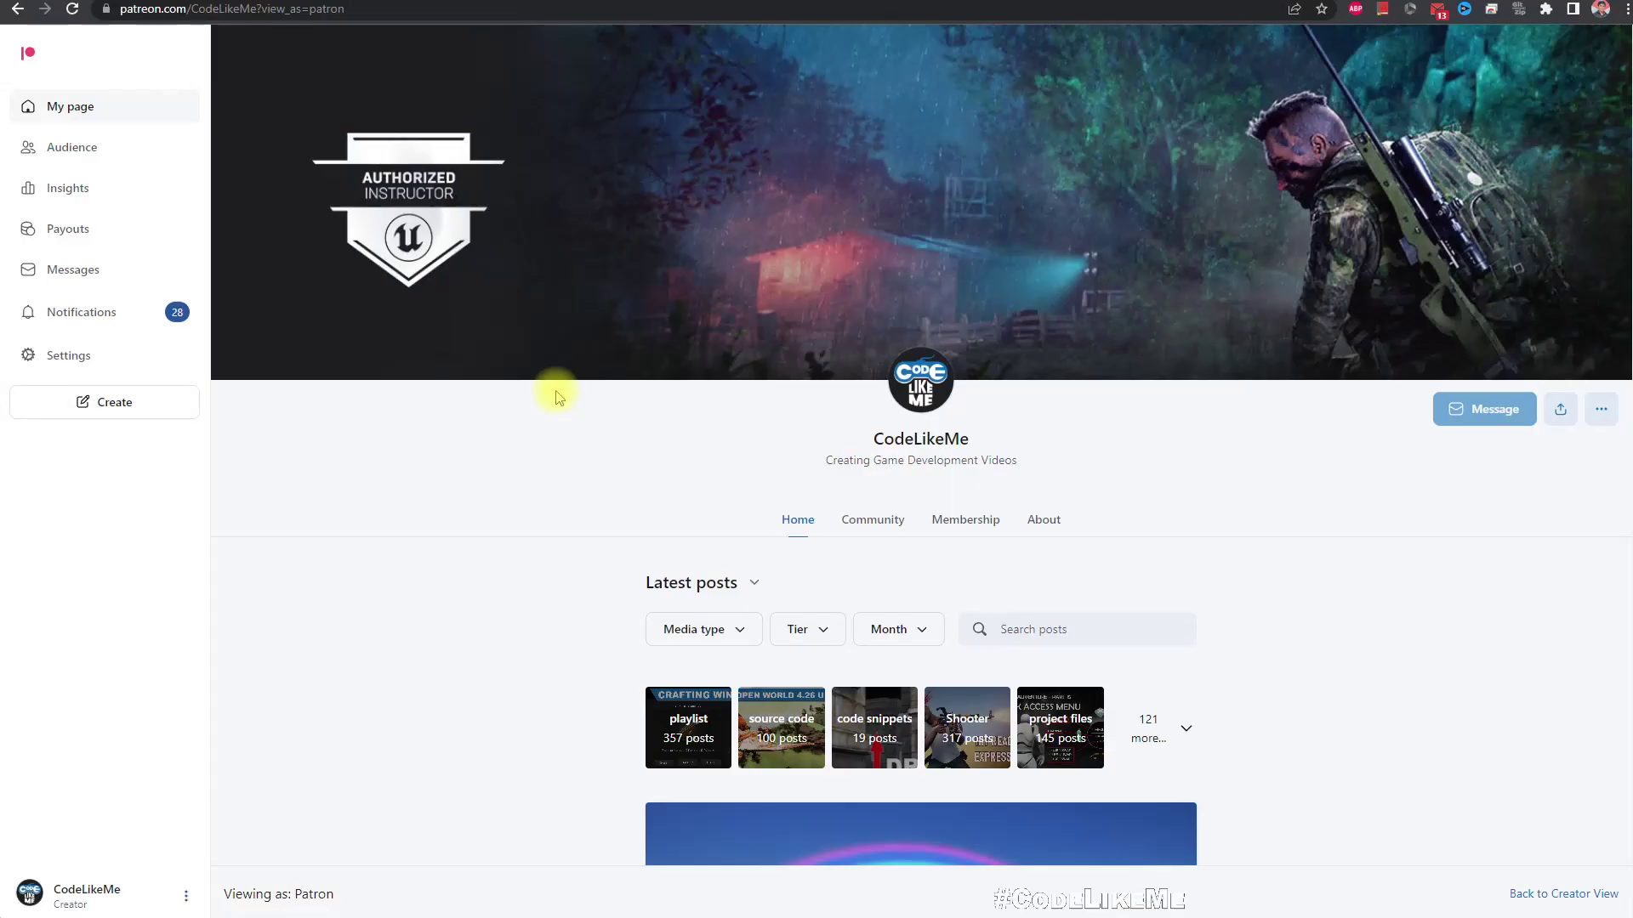
# Switch to the CodeLikeMe Patreon page in the browser and look through its tutorial posts
pyautogui.scroll(-10, 557, 400)
pyautogui.scroll(-10, 557, 415)
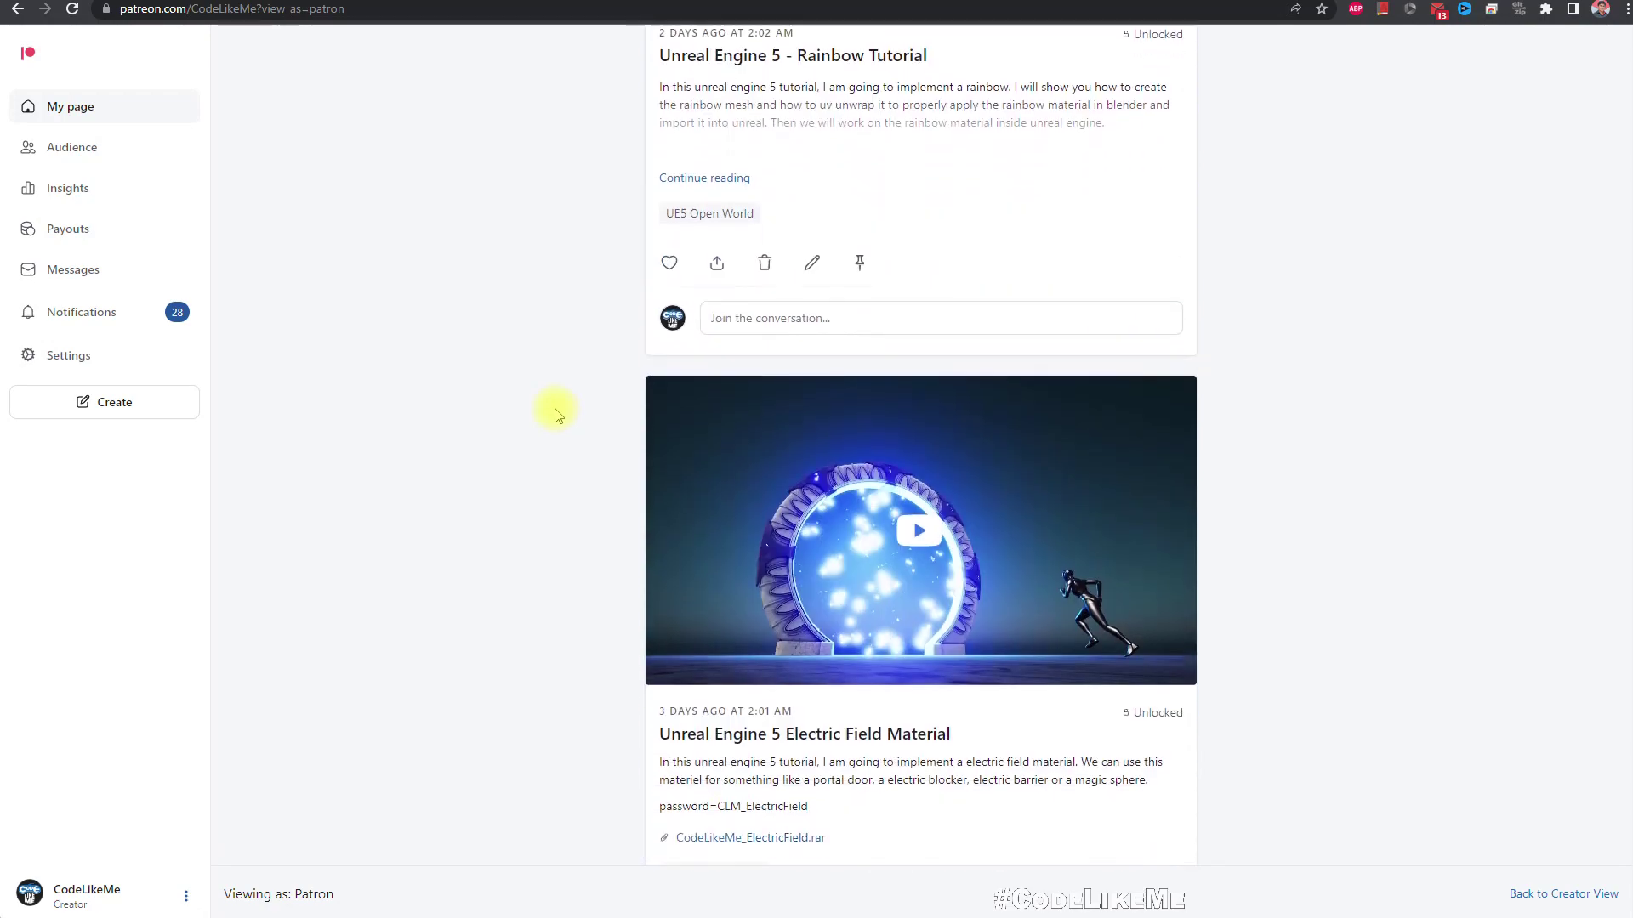
pyautogui.scroll(-15, 554, 395)
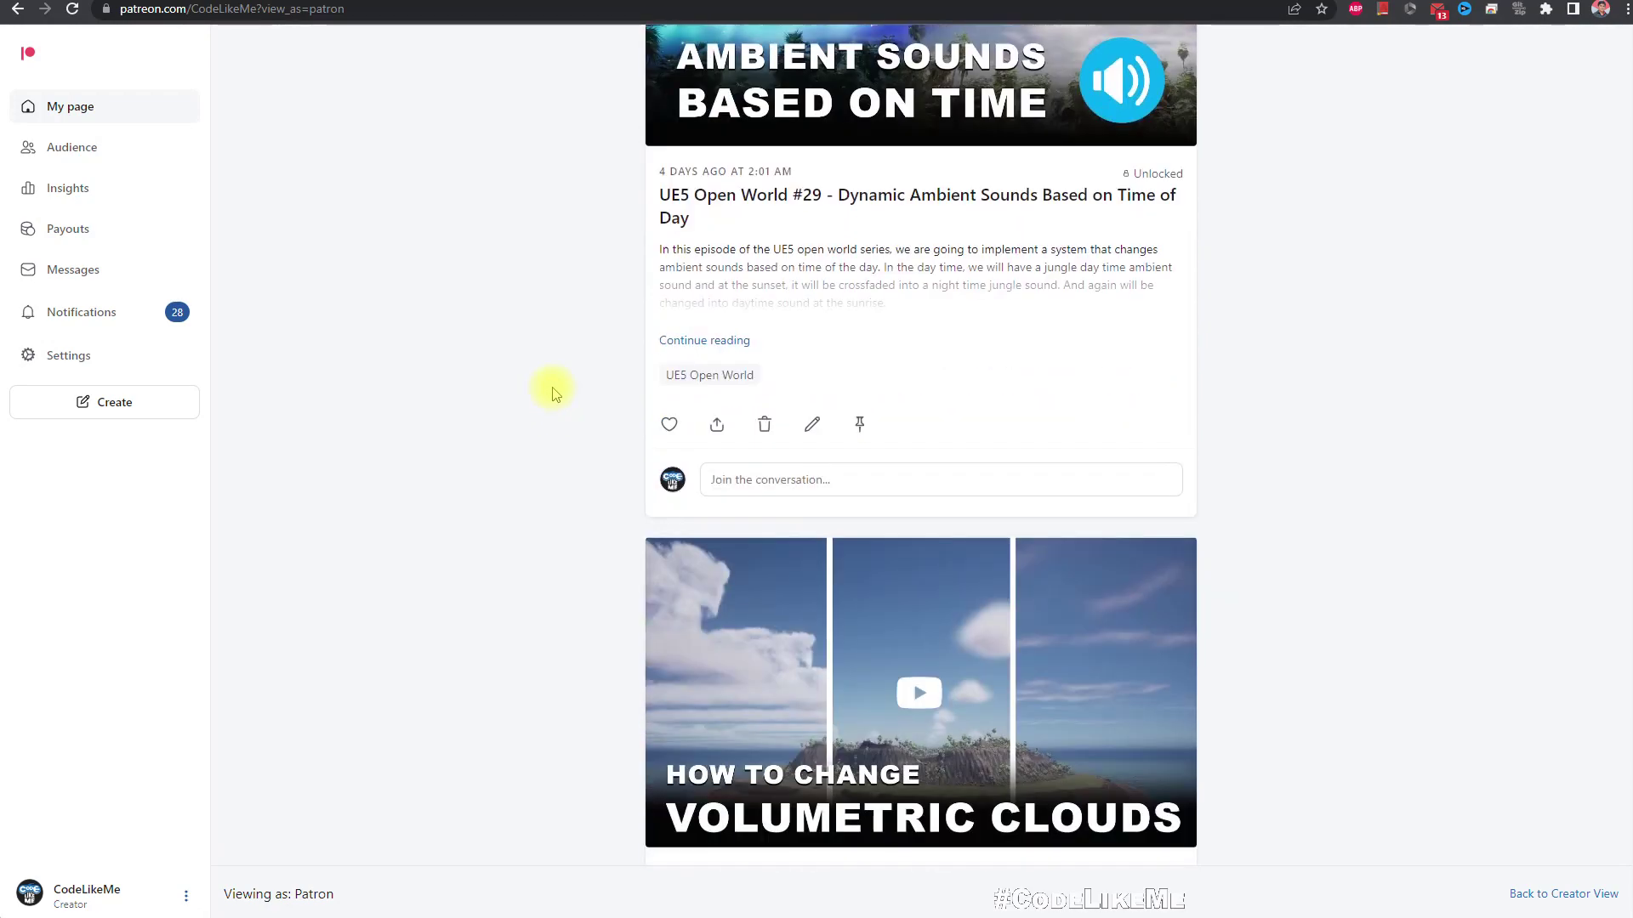
pyautogui.scroll(-15, 557, 400)
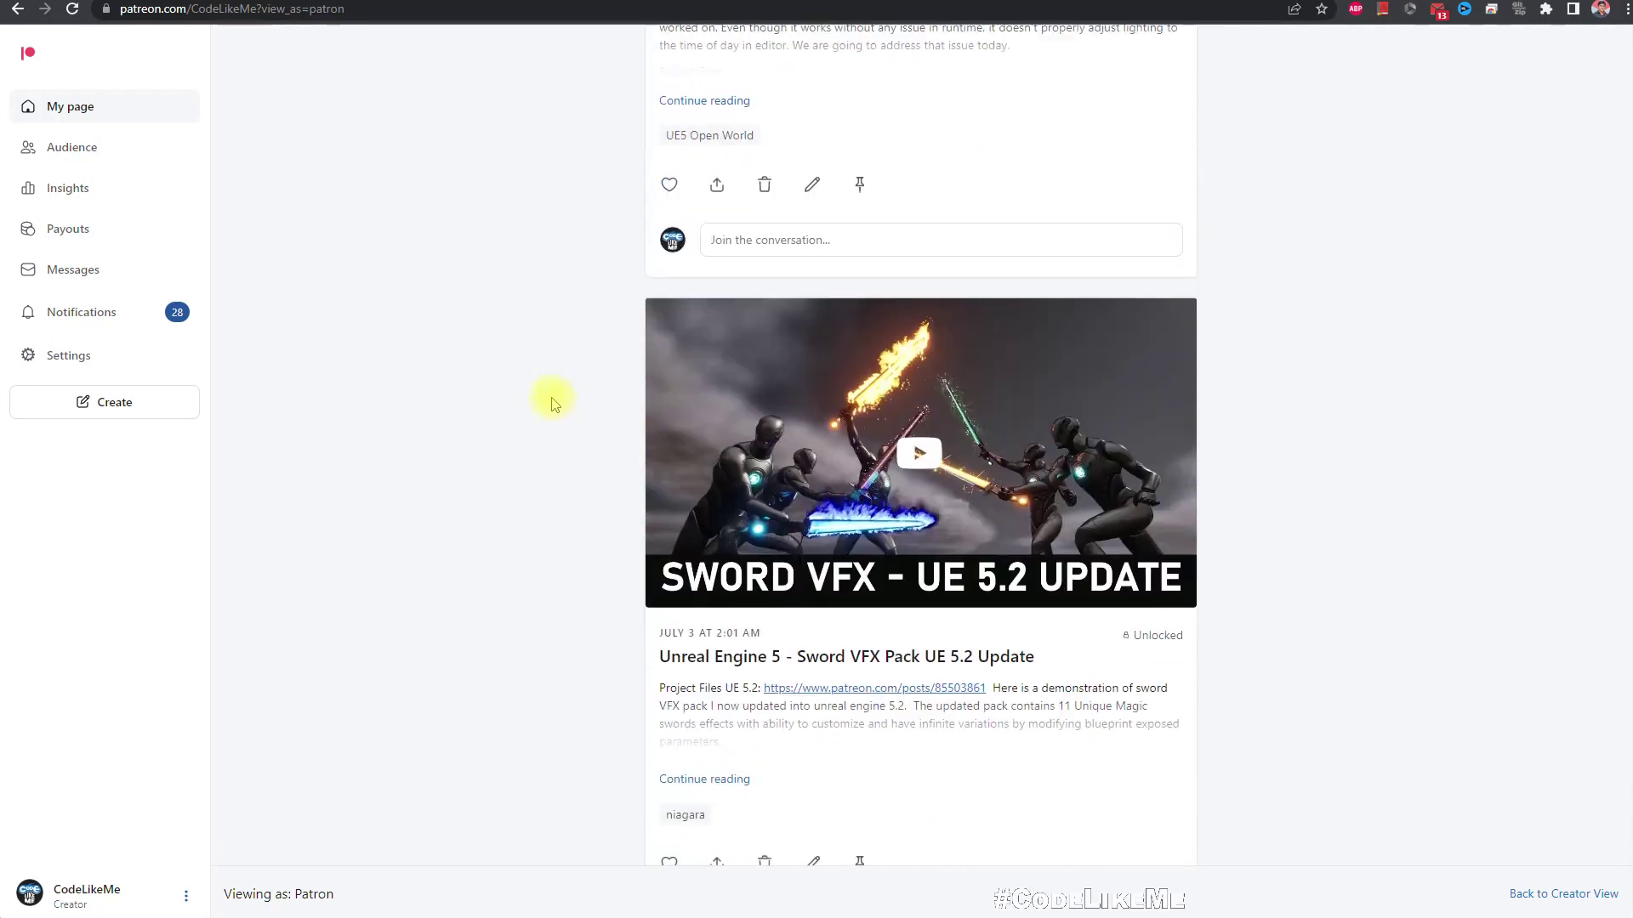
pyautogui.scroll(-20, 548, 403)
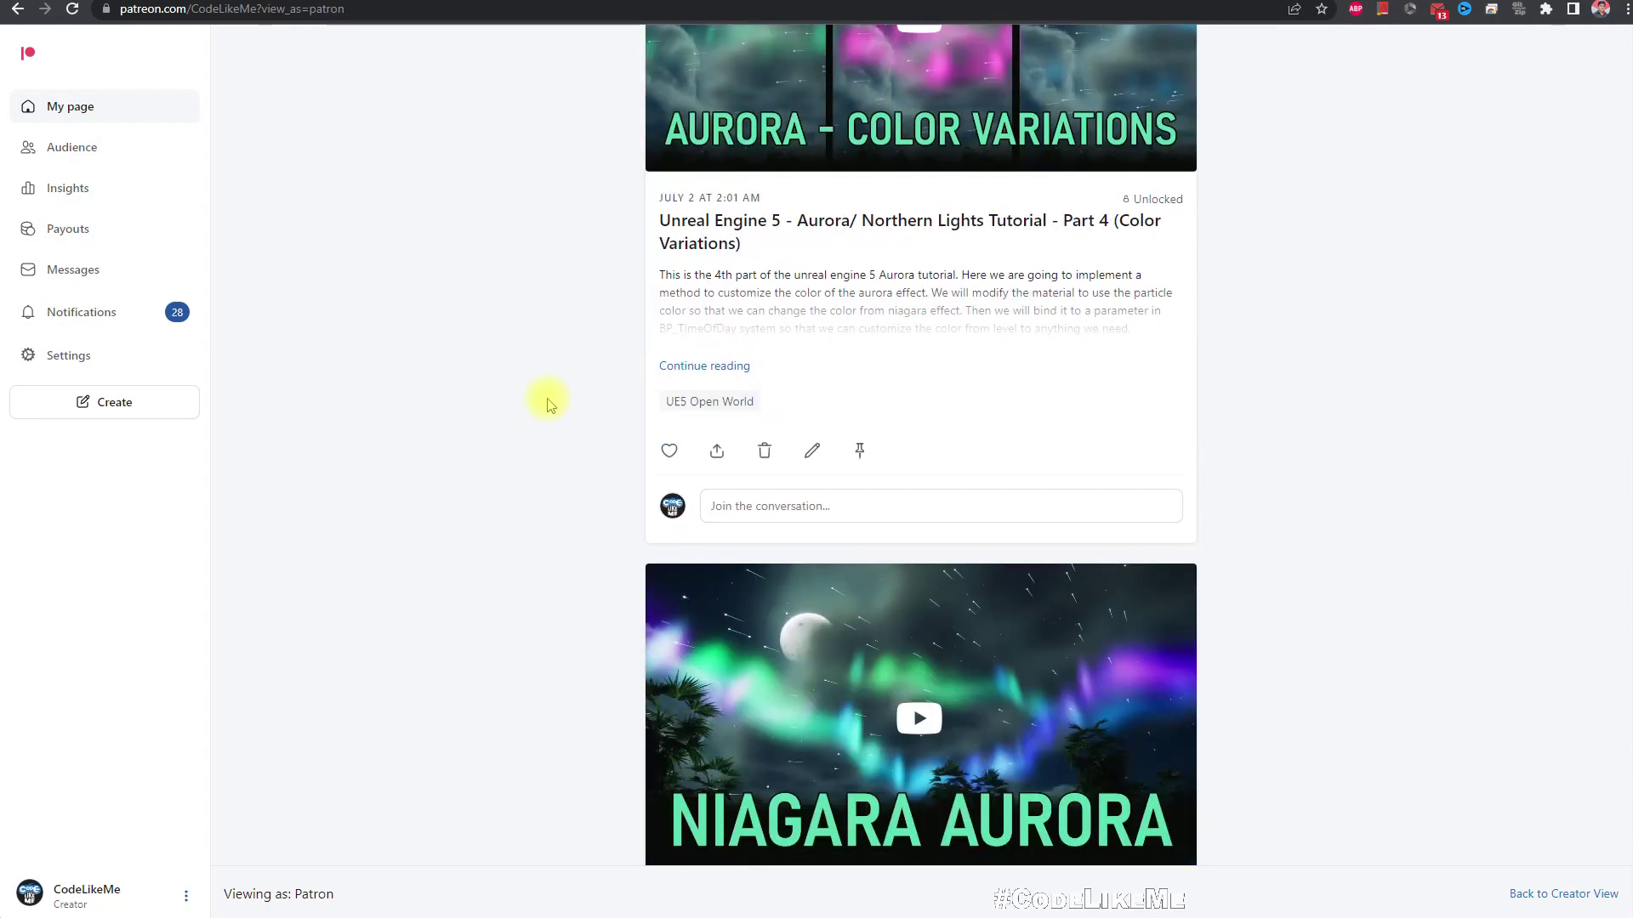
pyautogui.scroll(-5, 547, 407)
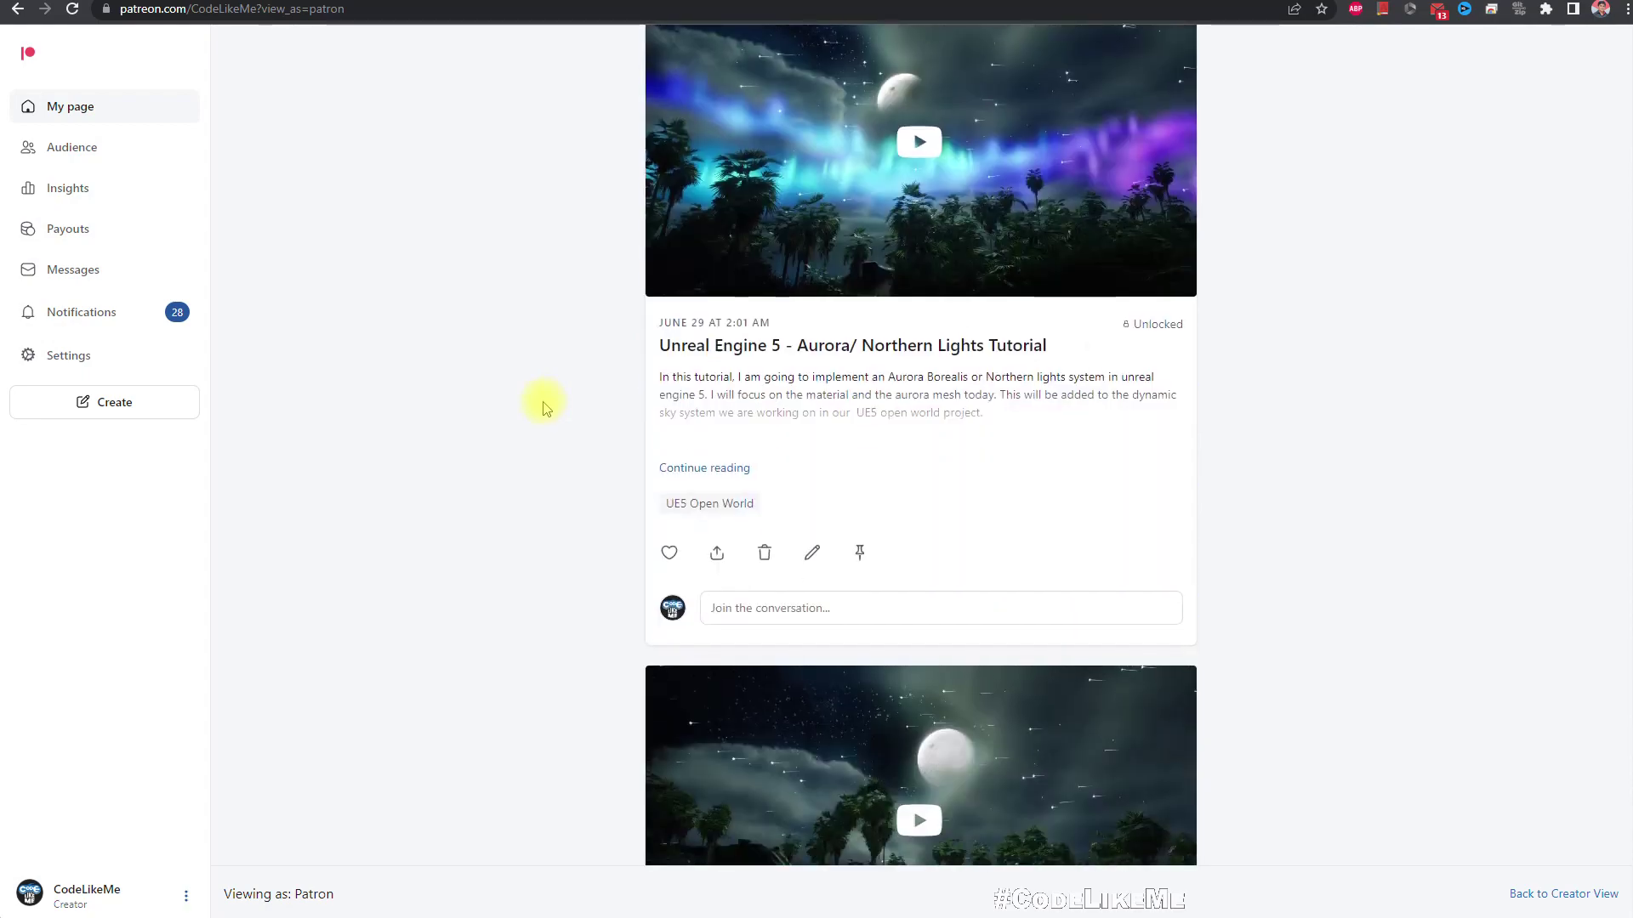